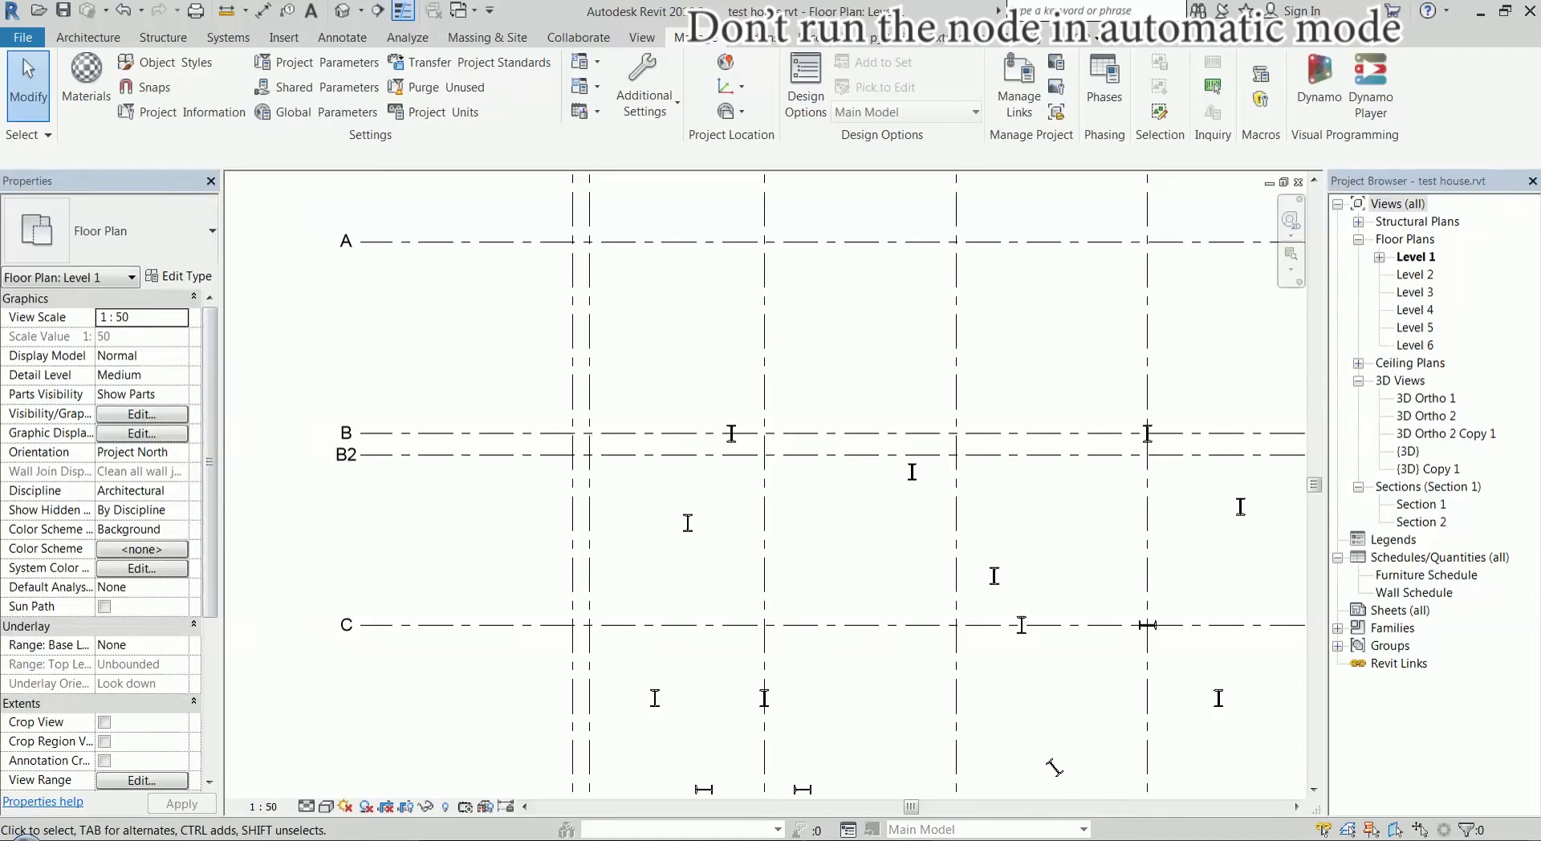
# Run the "Dimensions From Grids to Columns" script in Dynamo Player on the Level 1 floor plan
pyautogui.scroll(-3, 453, 308)
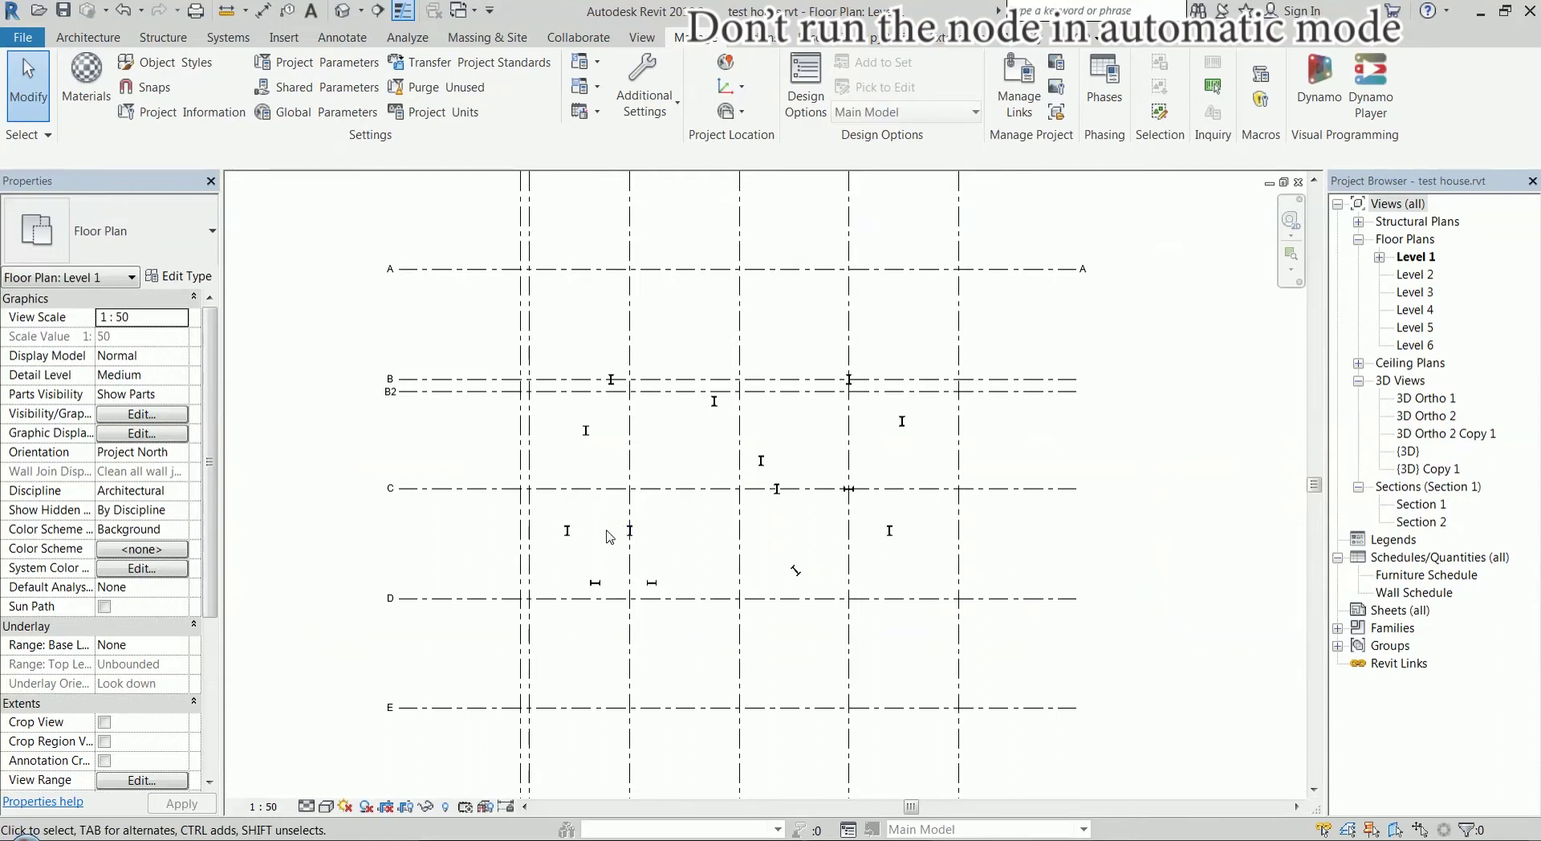
pyautogui.scroll(2, 608, 536)
pyautogui.click(528, 531)
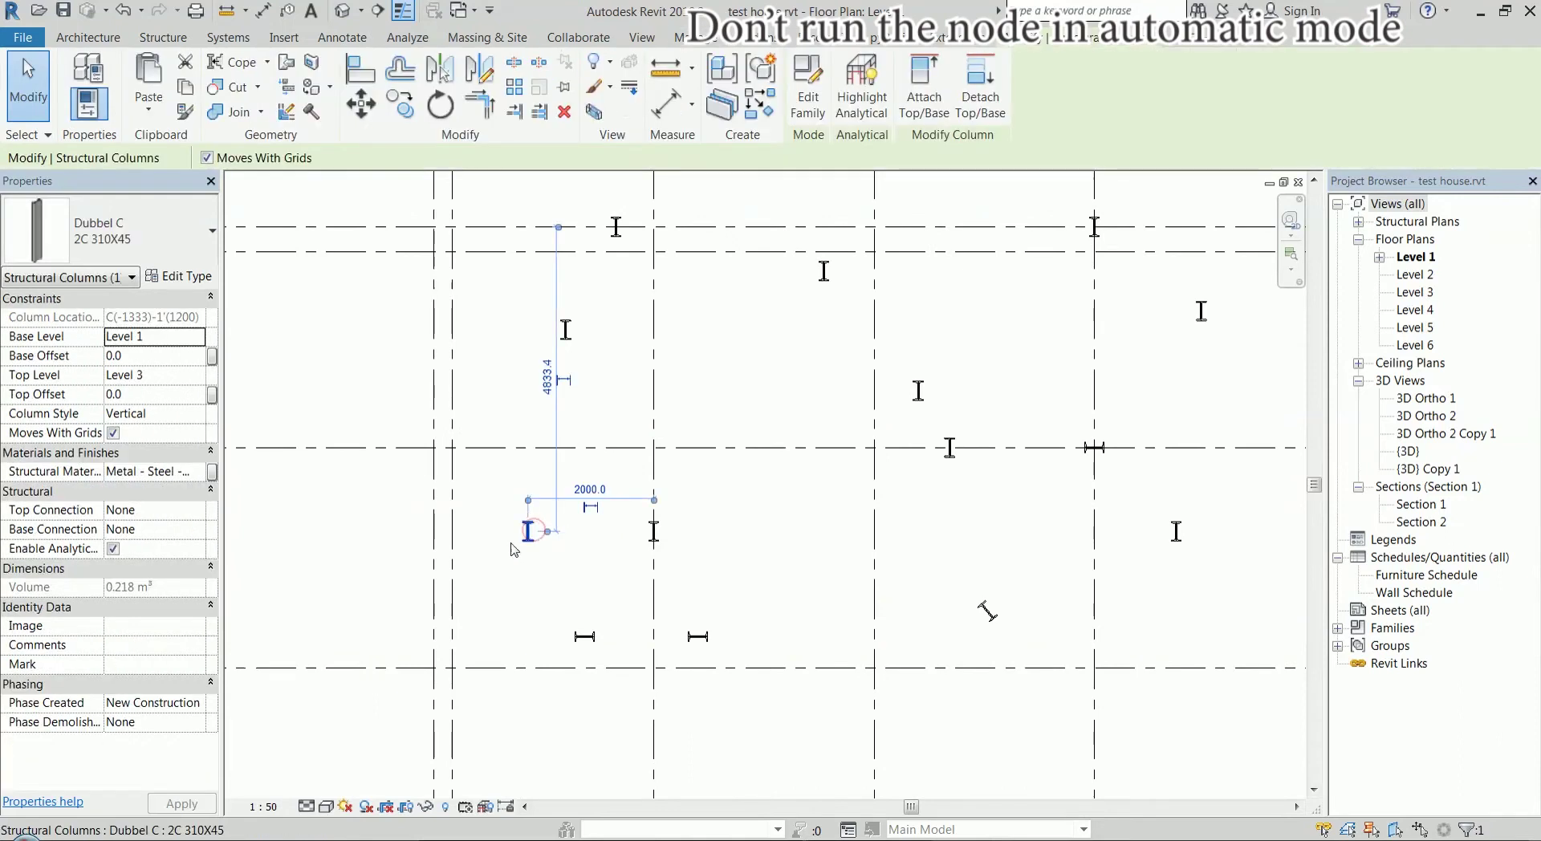
pyautogui.click(795, 516)
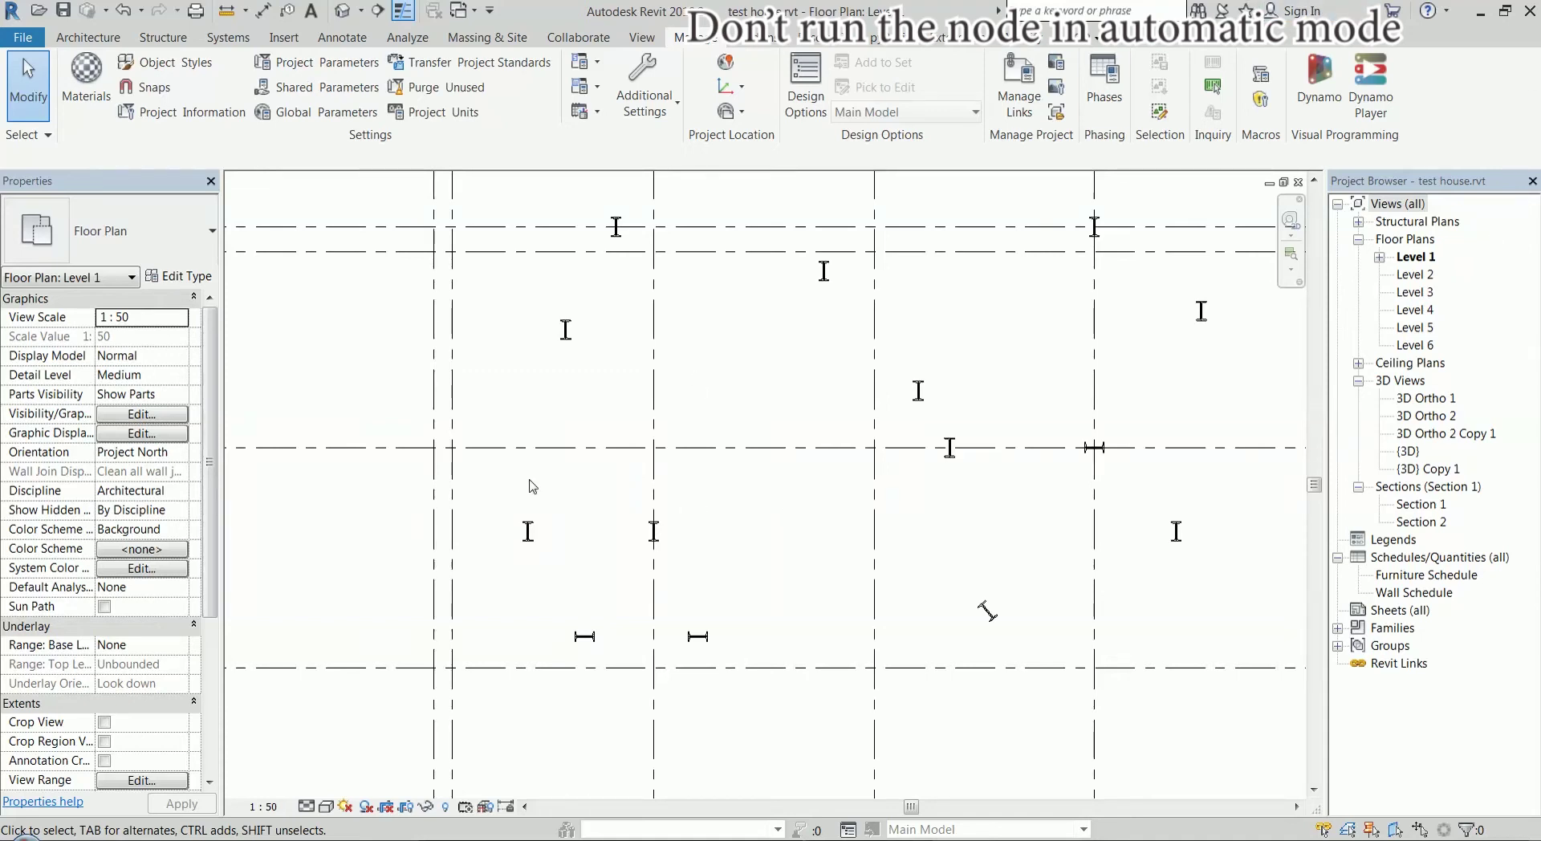
pyautogui.click(1370, 113)
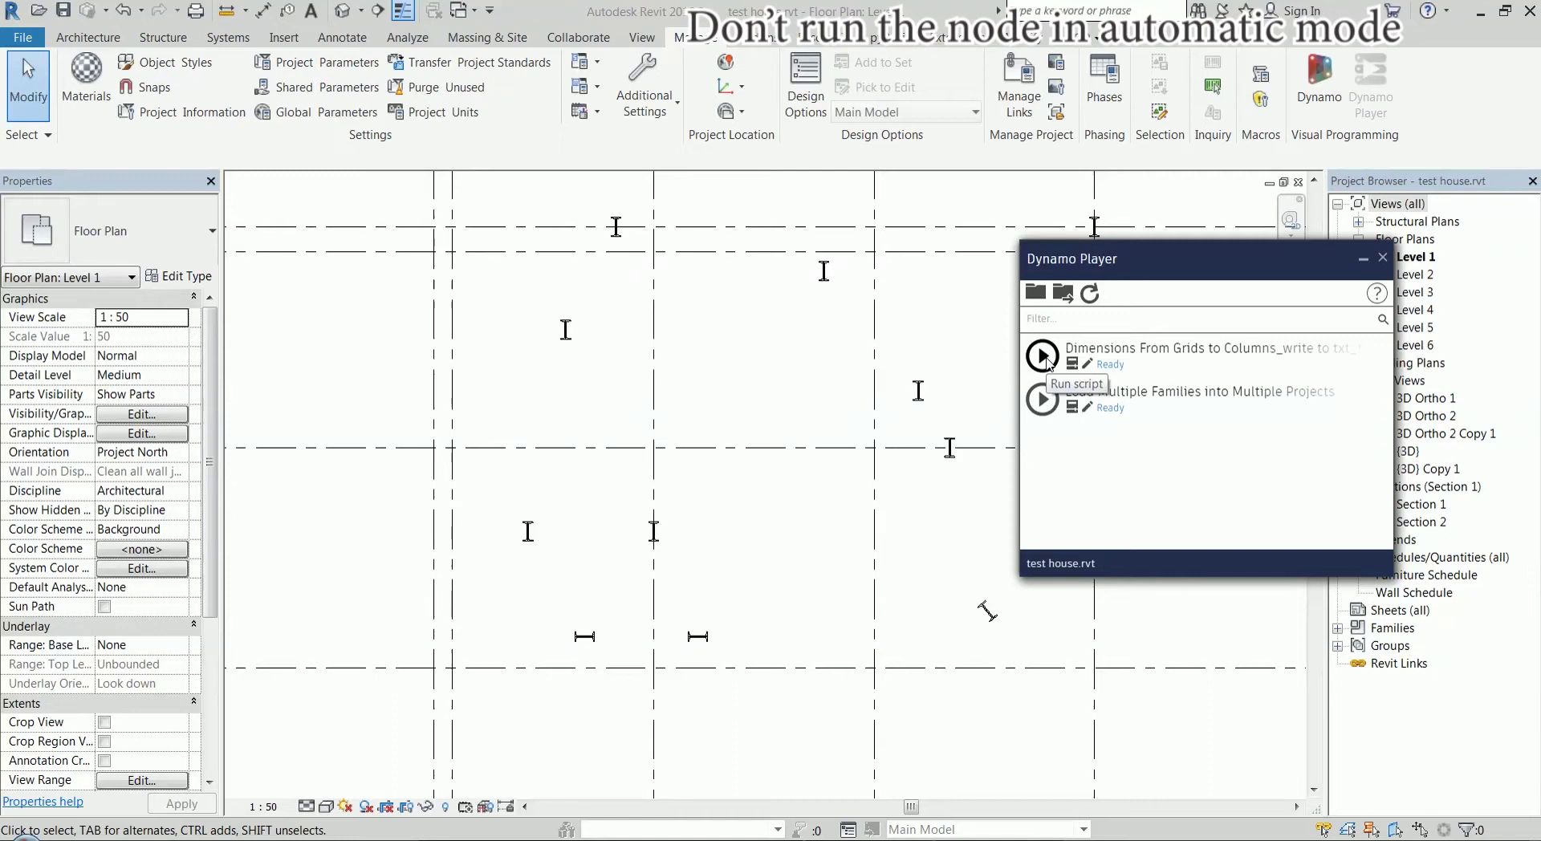
pyautogui.click(1045, 359)
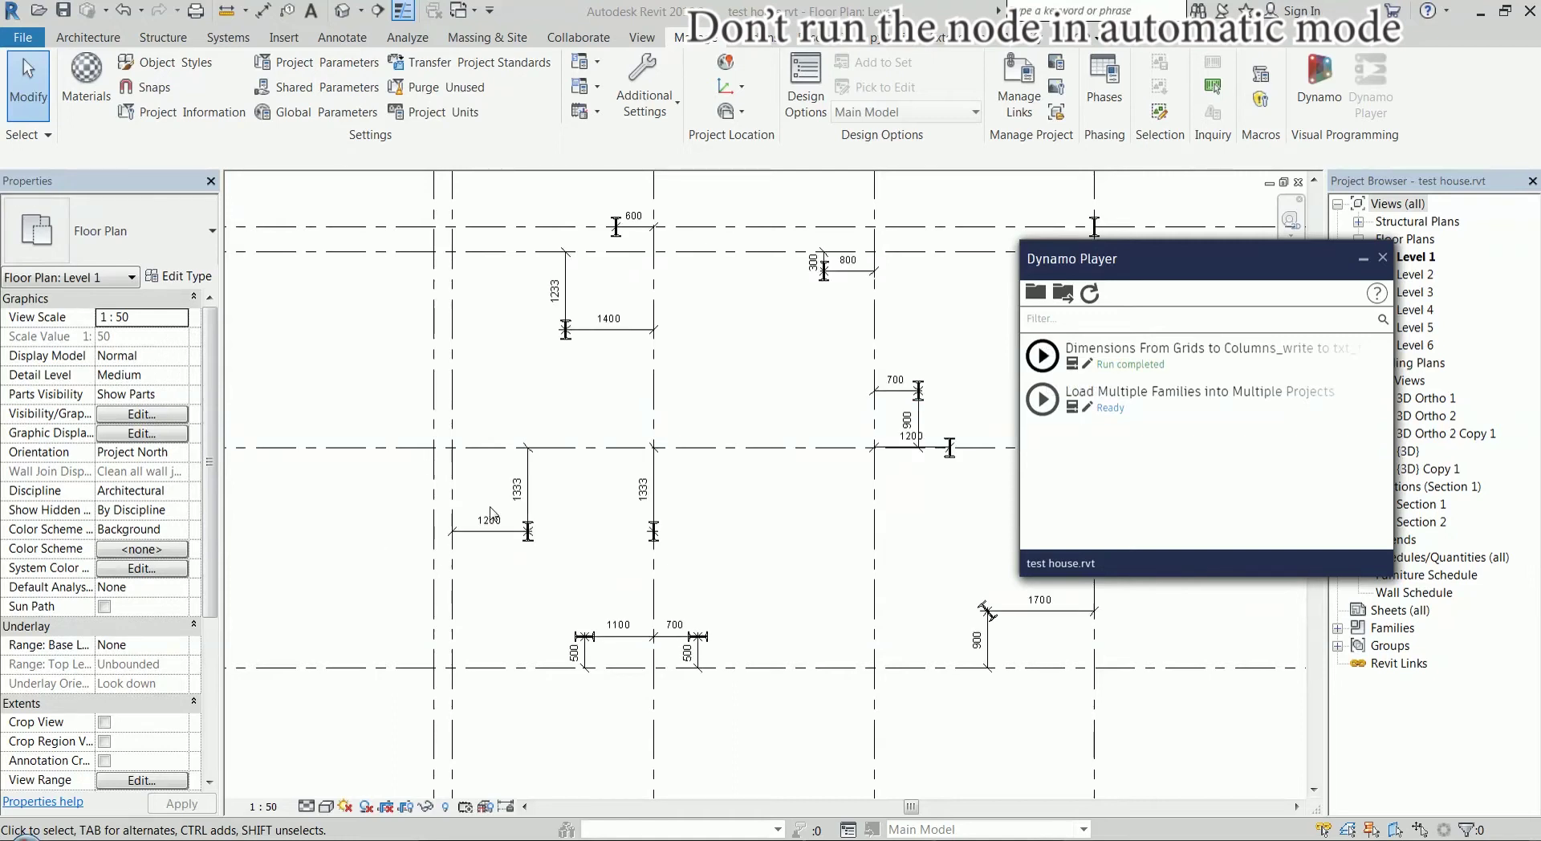
pyautogui.click(736, 518)
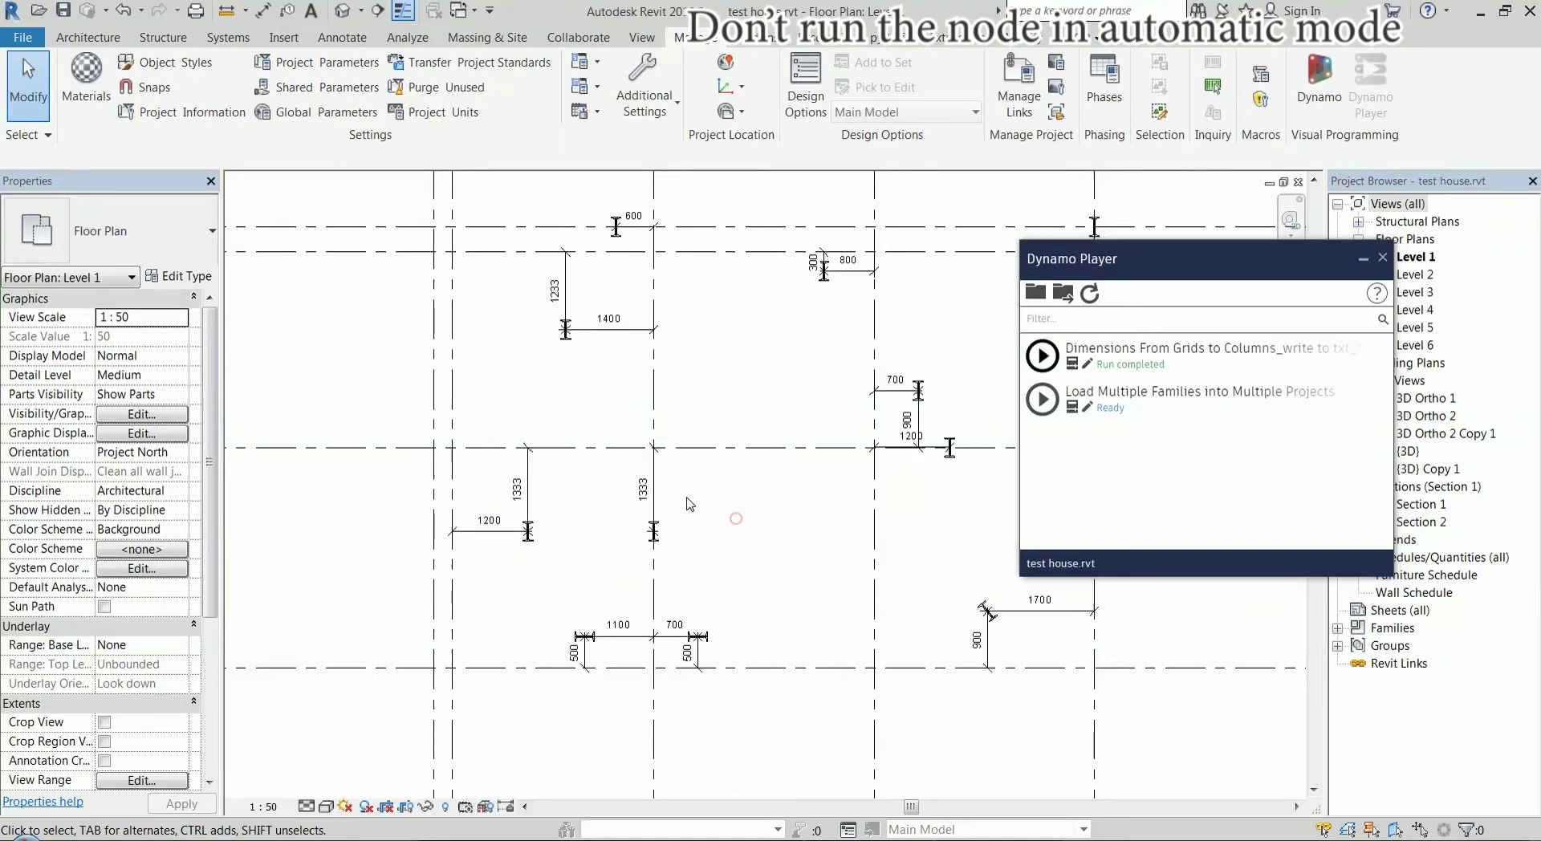
# Examine the generated grid-to-column dimensions across the plan, including the columns lying on grids B and C
pyautogui.scroll(-3, 485, 523)
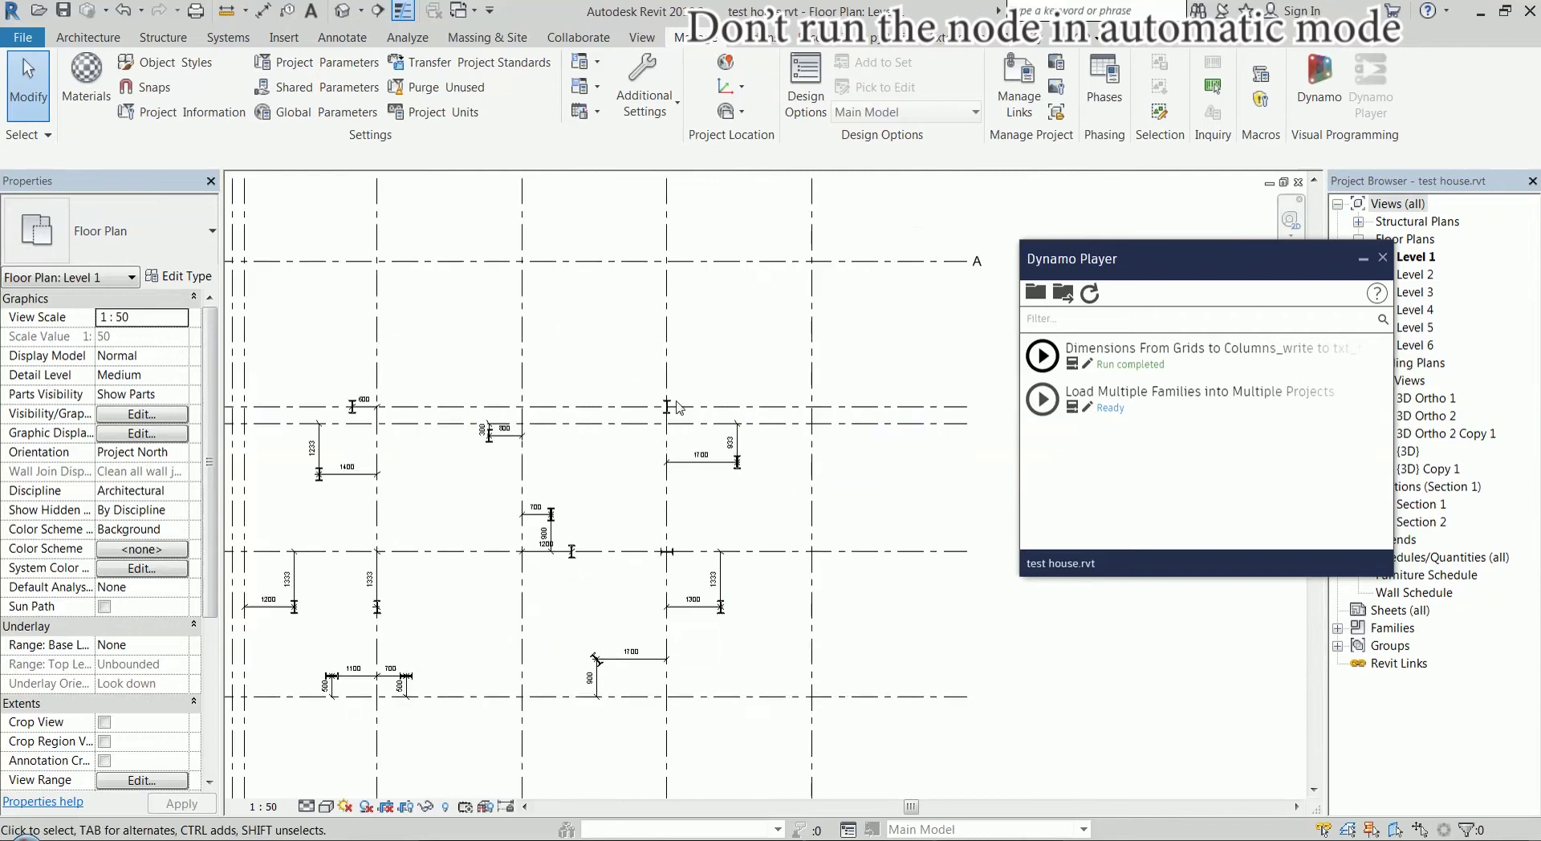
pyautogui.scroll(3, 676, 407)
pyautogui.scroll(3, 798, 542)
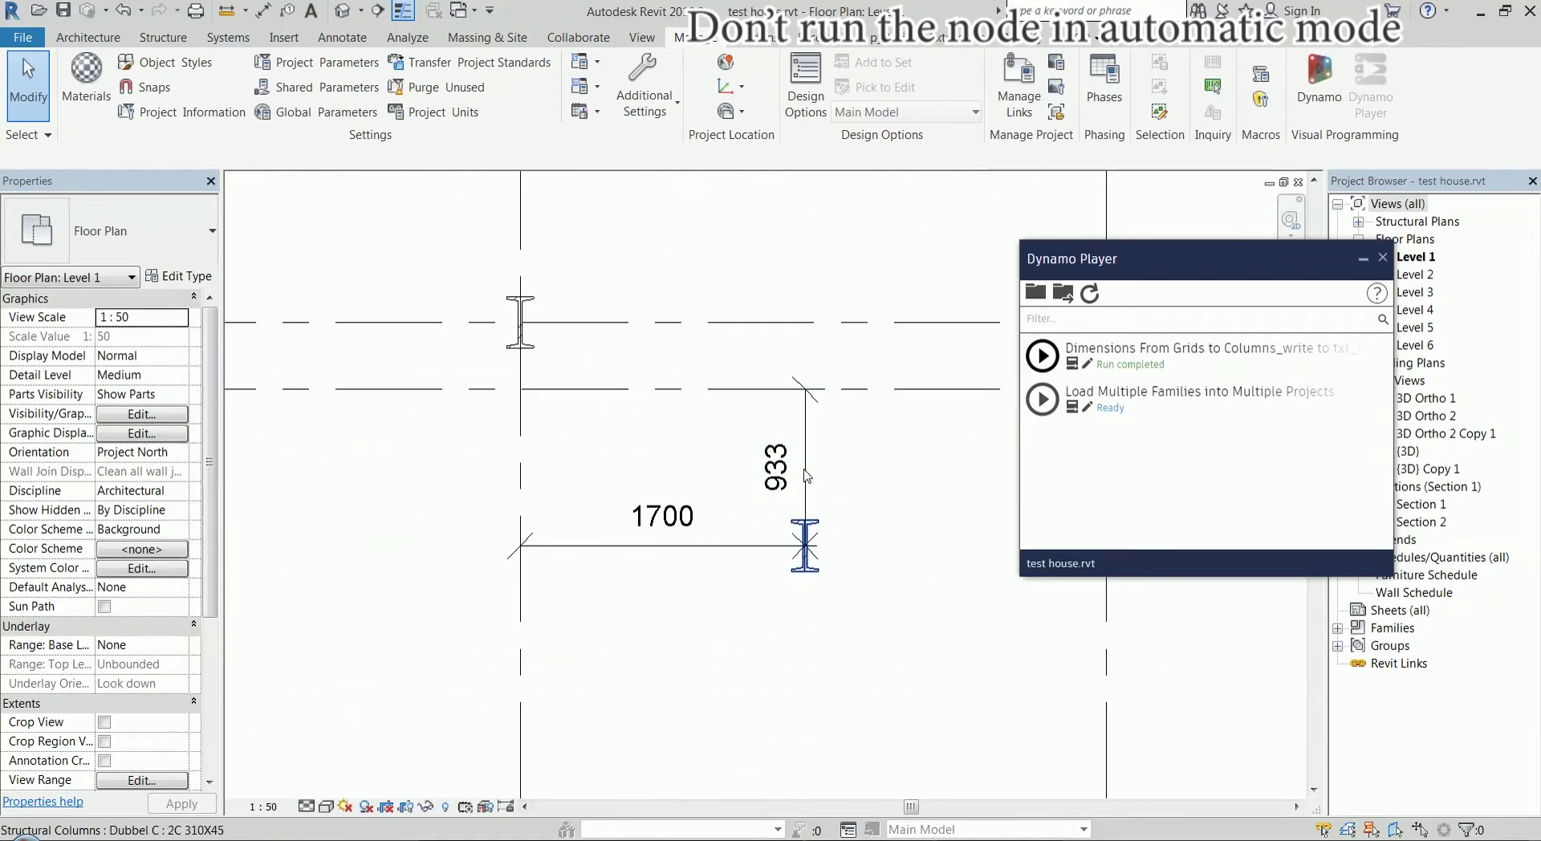
pyautogui.scroll(1, 561, 292)
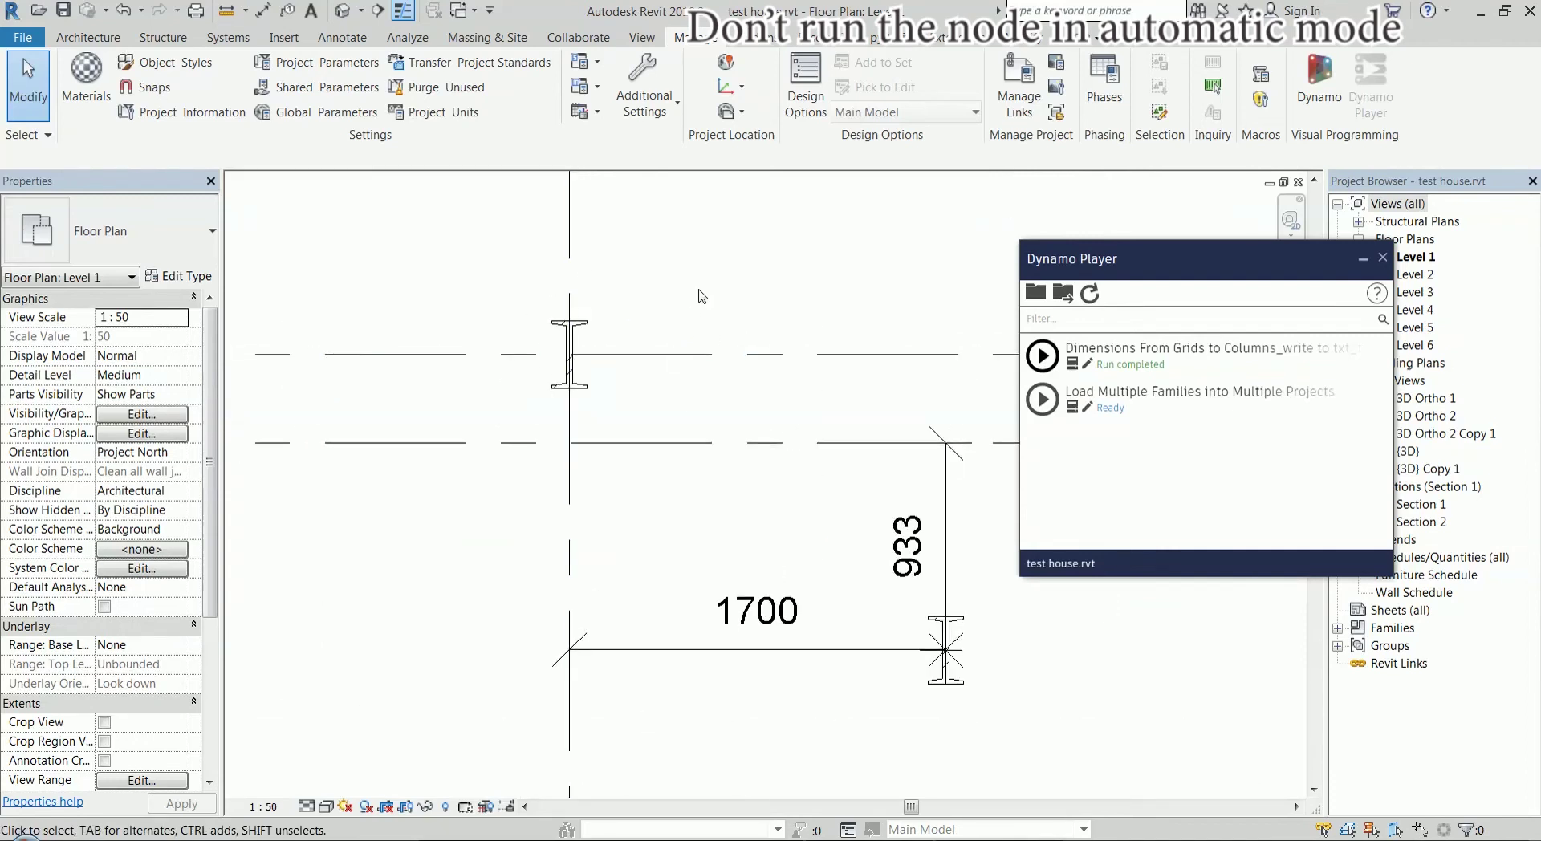
pyautogui.scroll(-3, 701, 296)
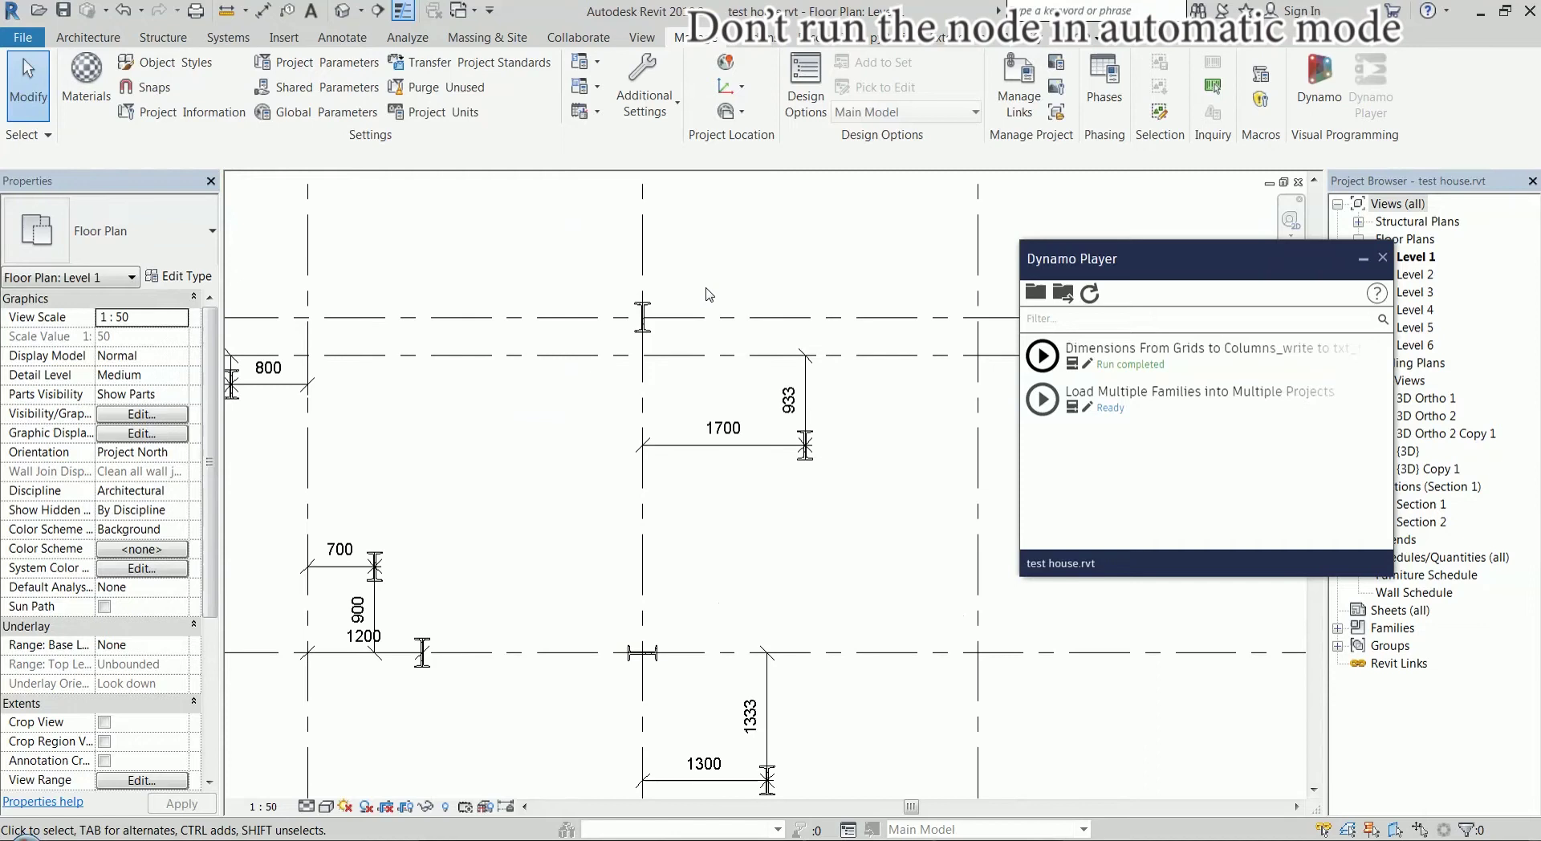
pyautogui.scroll(-2, 766, 296)
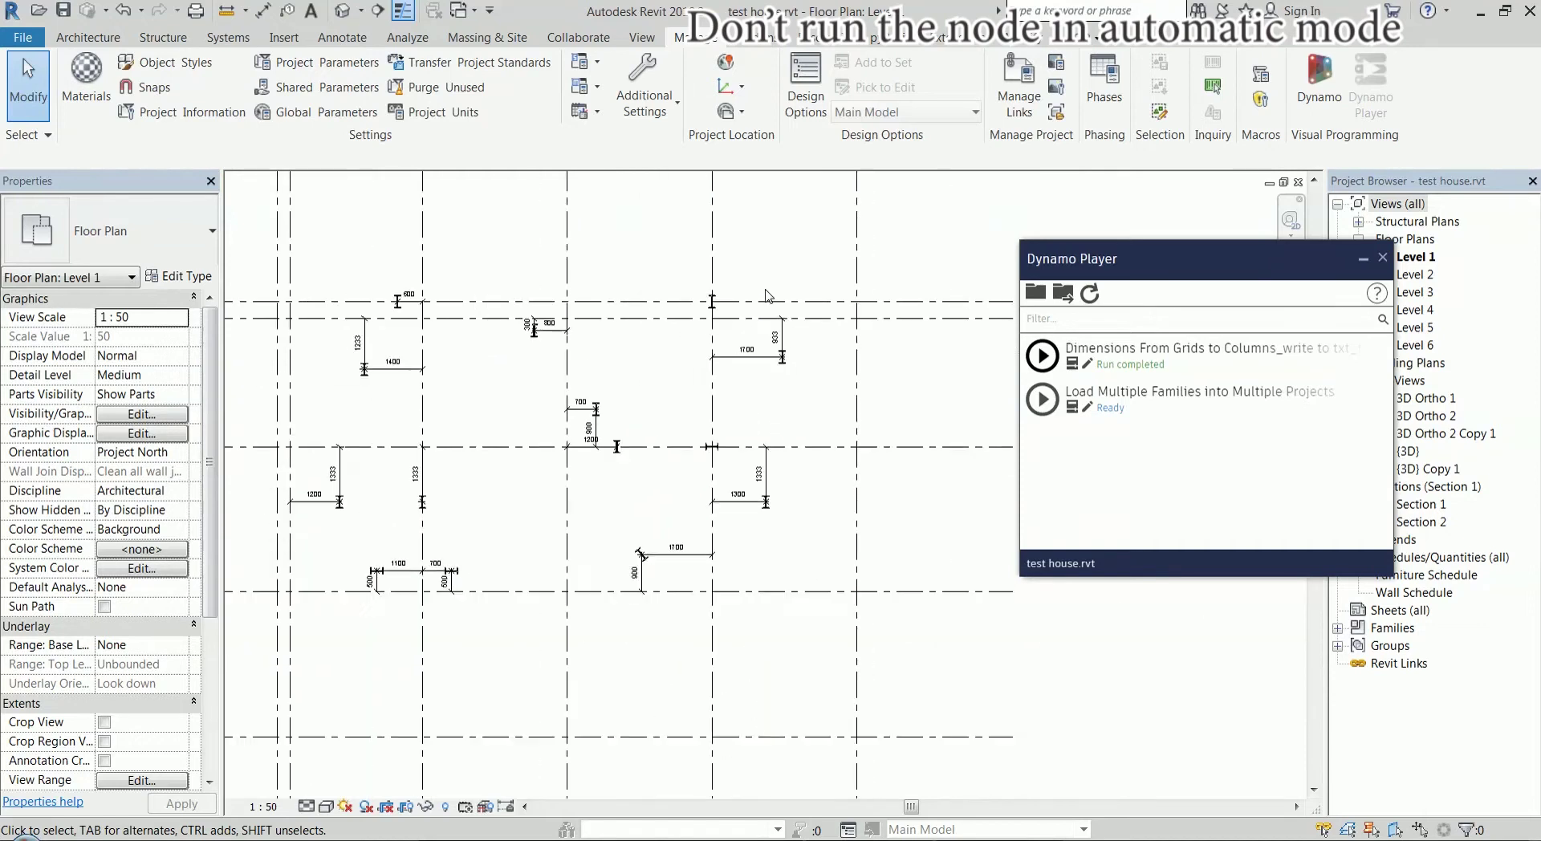
pyautogui.scroll(4, 578, 482)
pyautogui.click(638, 427)
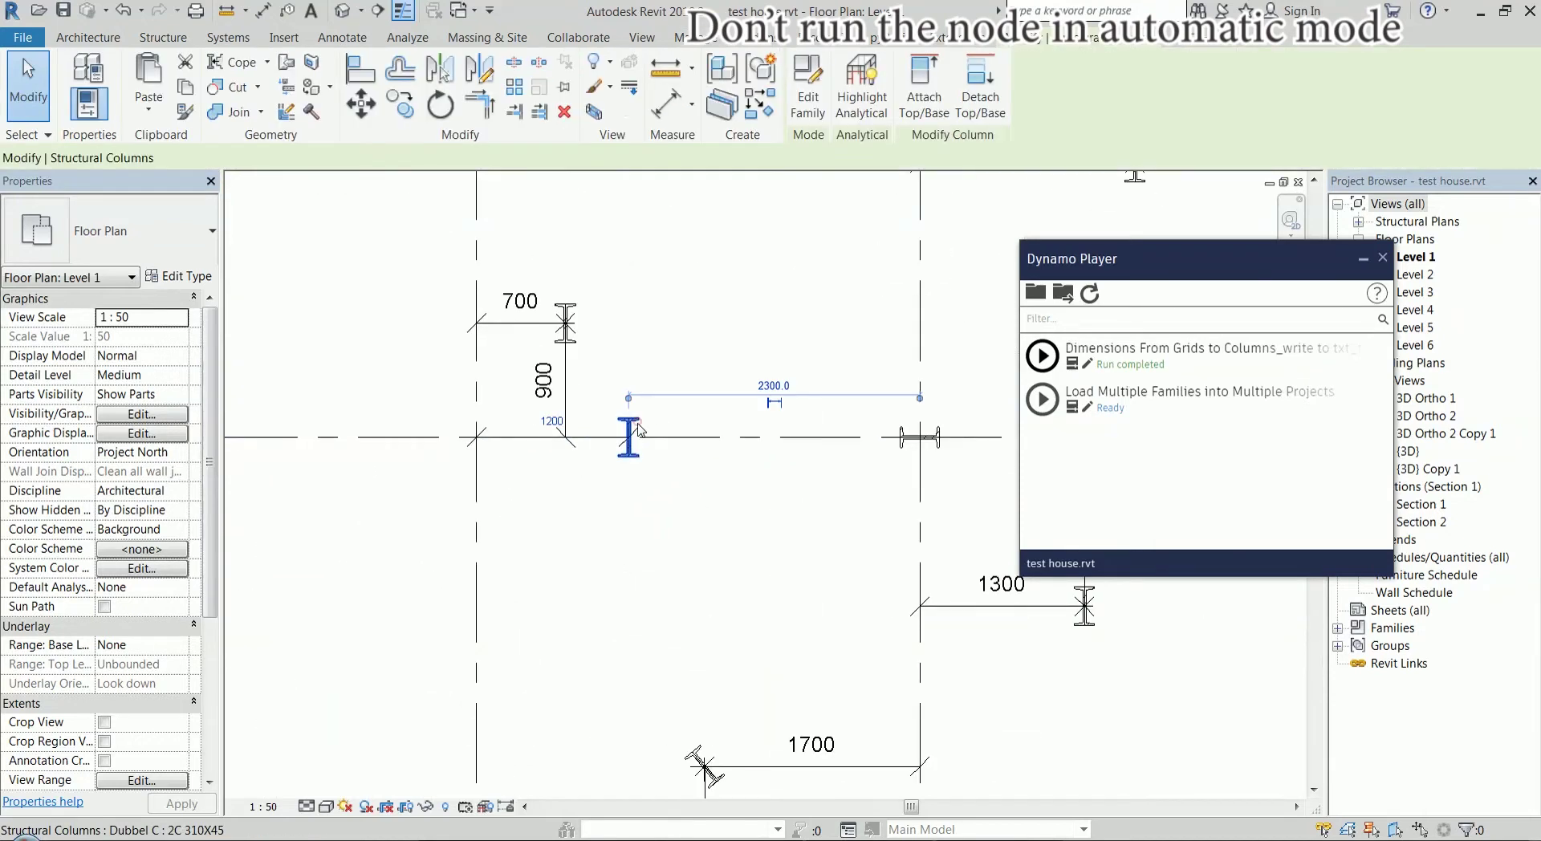
pyautogui.scroll(3, 634, 437)
pyautogui.click(688, 445)
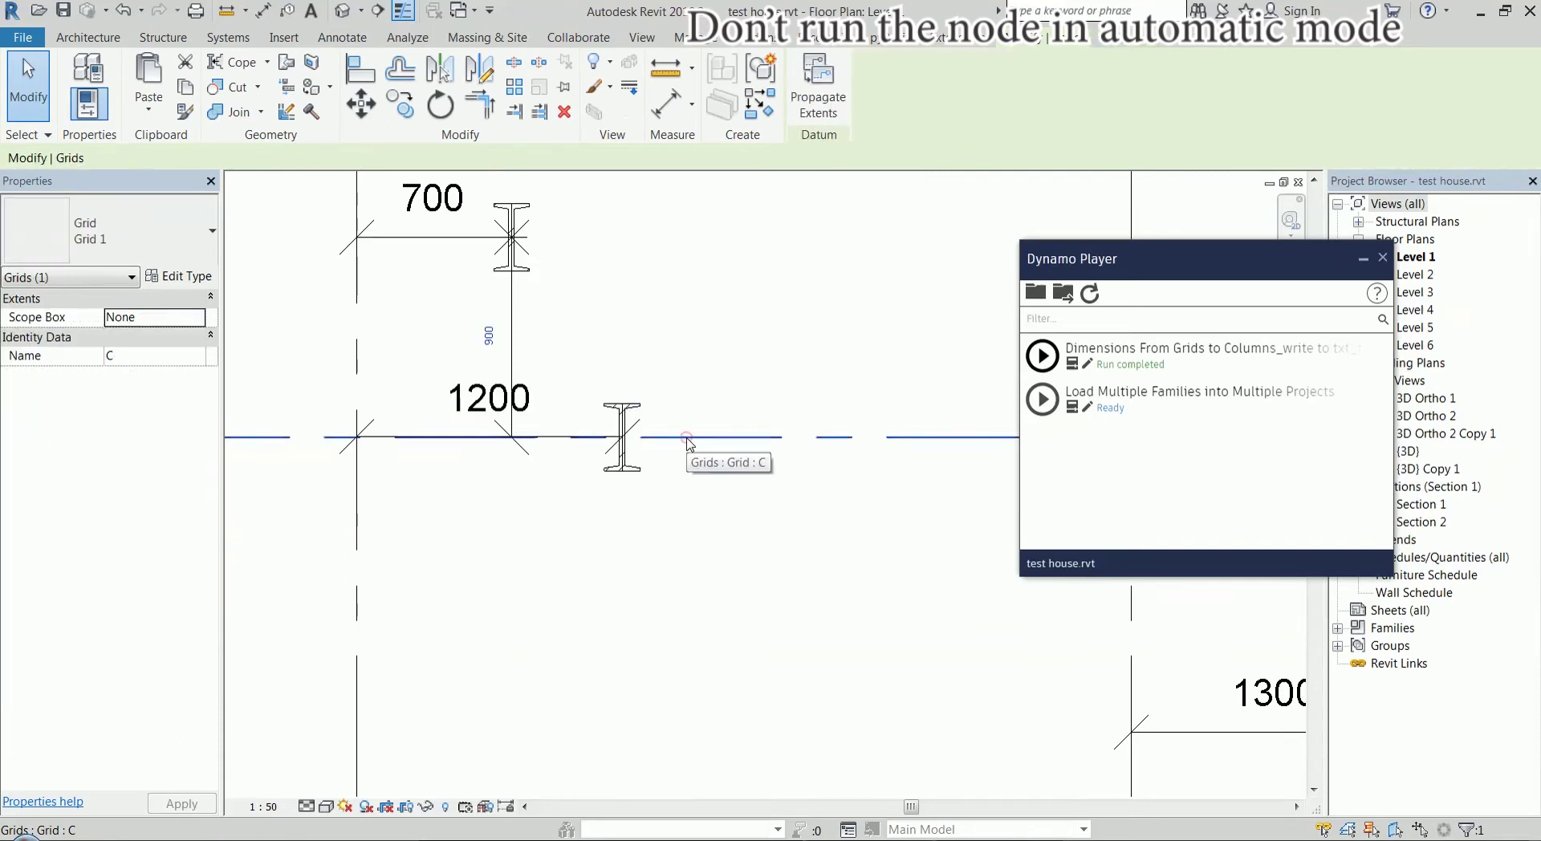
pyautogui.scroll(-2, 706, 437)
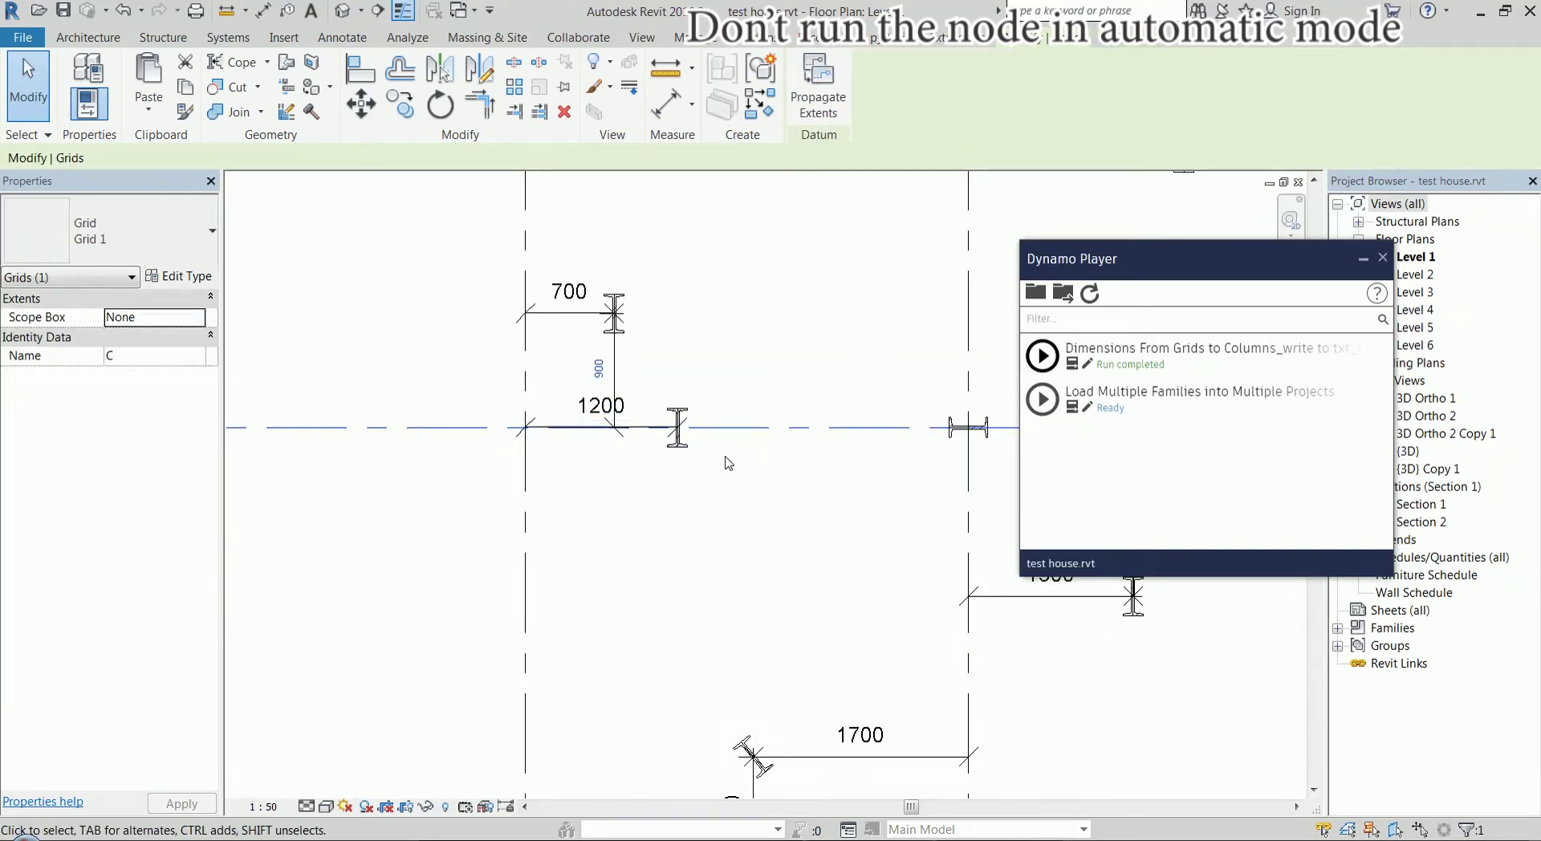
pyautogui.scroll(-4, 746, 385)
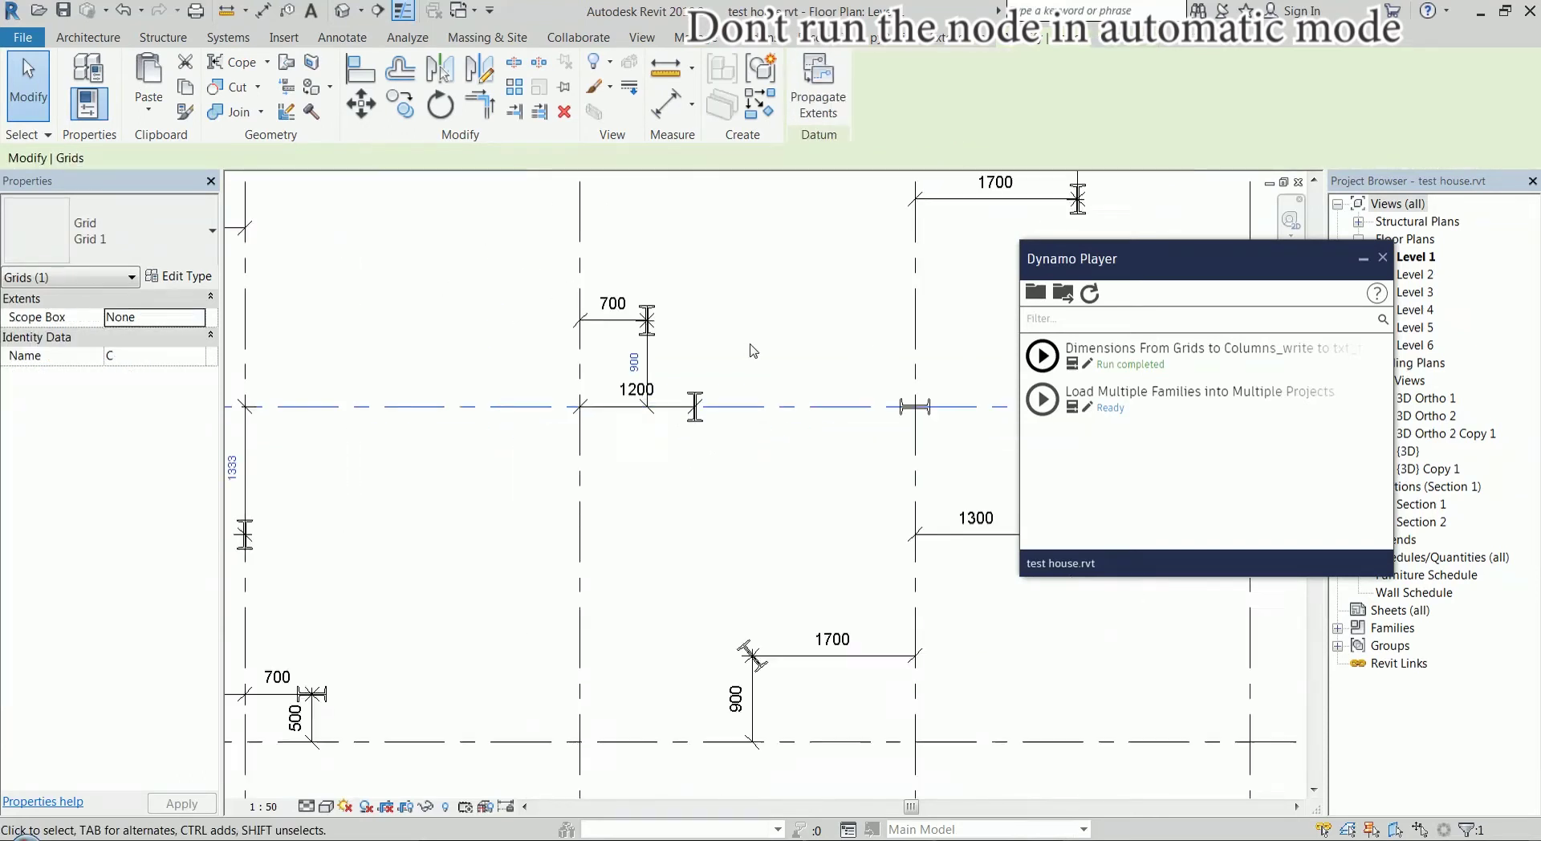
pyautogui.click(753, 415)
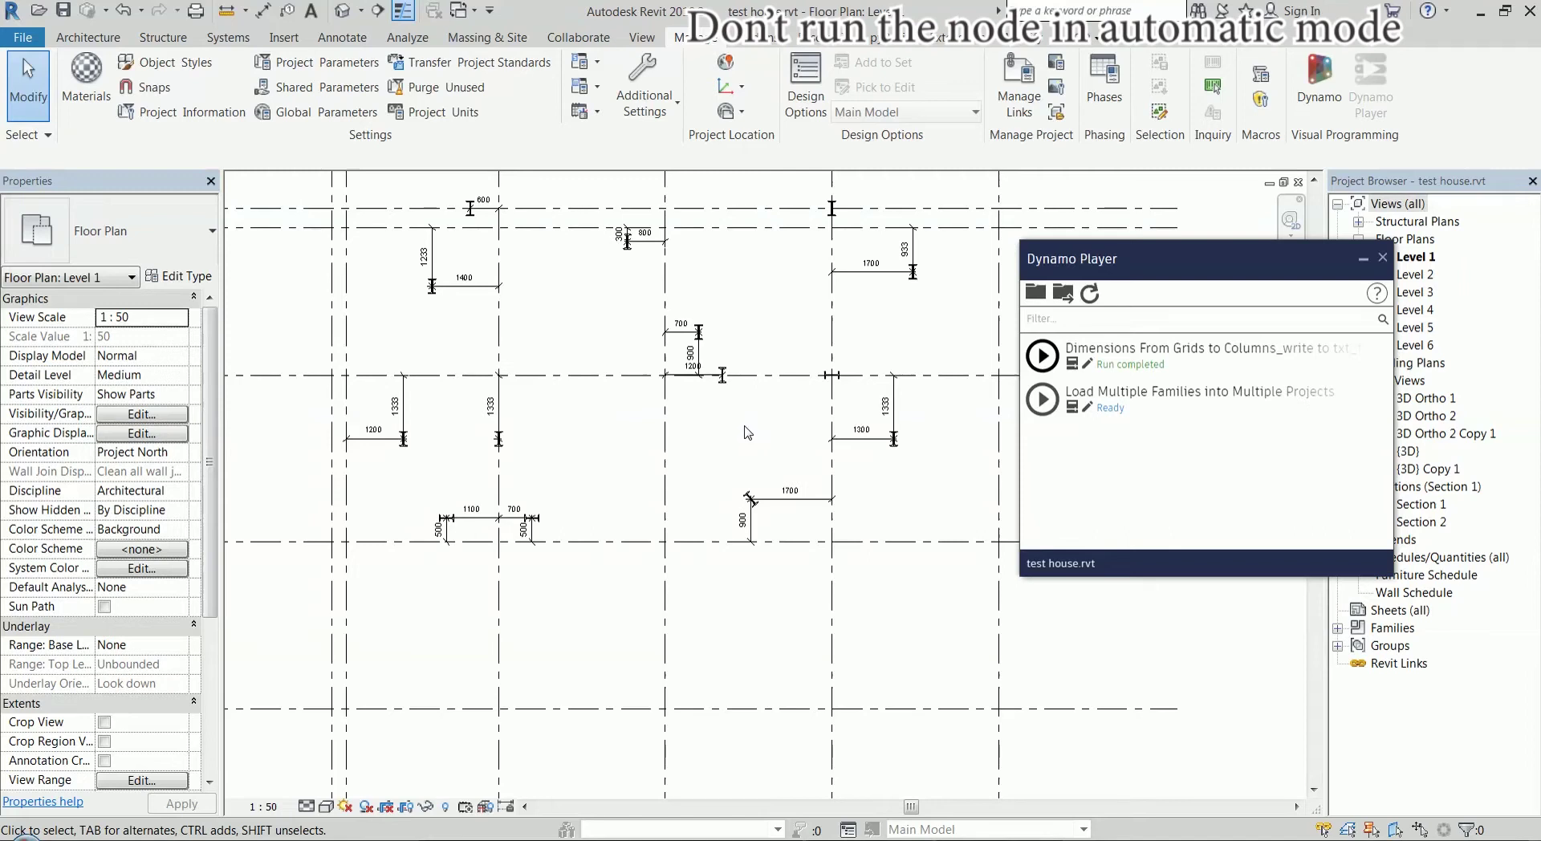
pyautogui.scroll(-2, 748, 429)
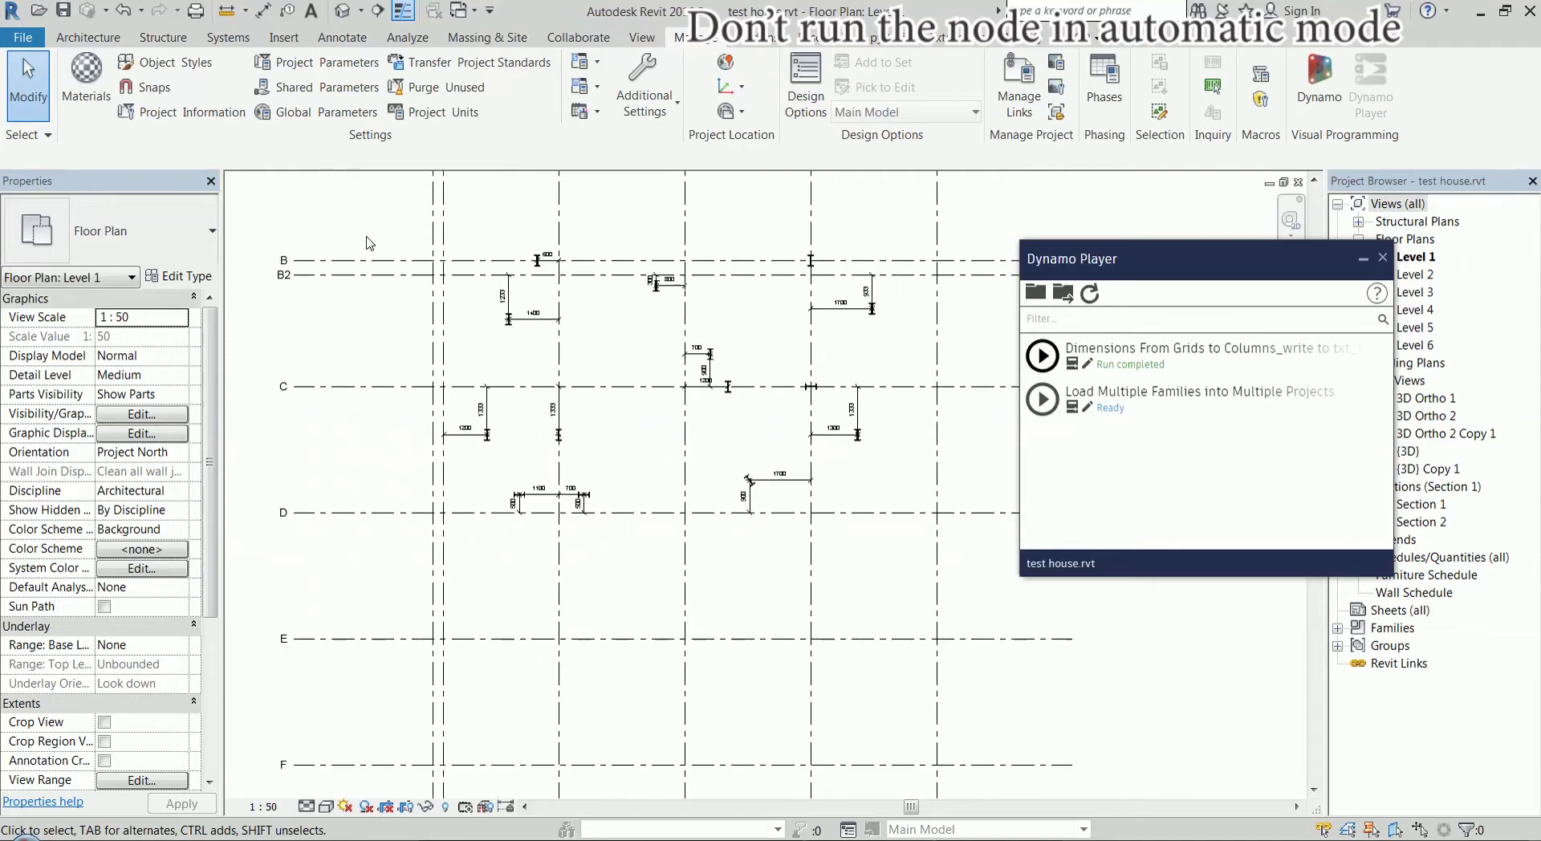
# Move the column beside grid 1' to about 800 from grid 1' and 2800 below grid C, and rerun the dimensioning script
pyautogui.scroll(3, 546, 433)
pyautogui.scroll(2, 525, 490)
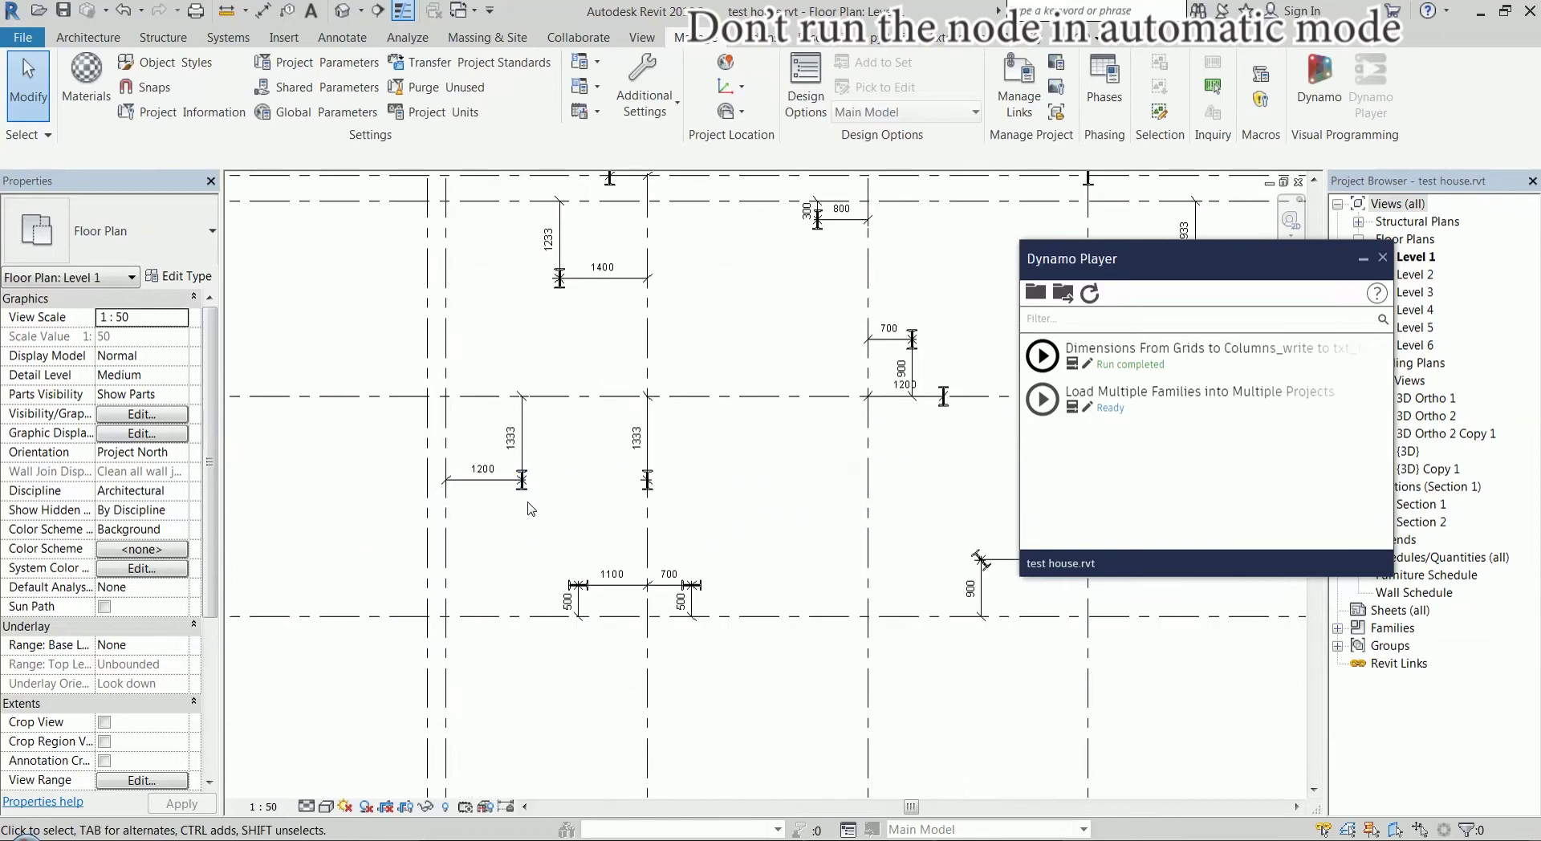
pyautogui.click(523, 482)
pyautogui.moveTo(492, 568); pyautogui.dragTo(494, 570)
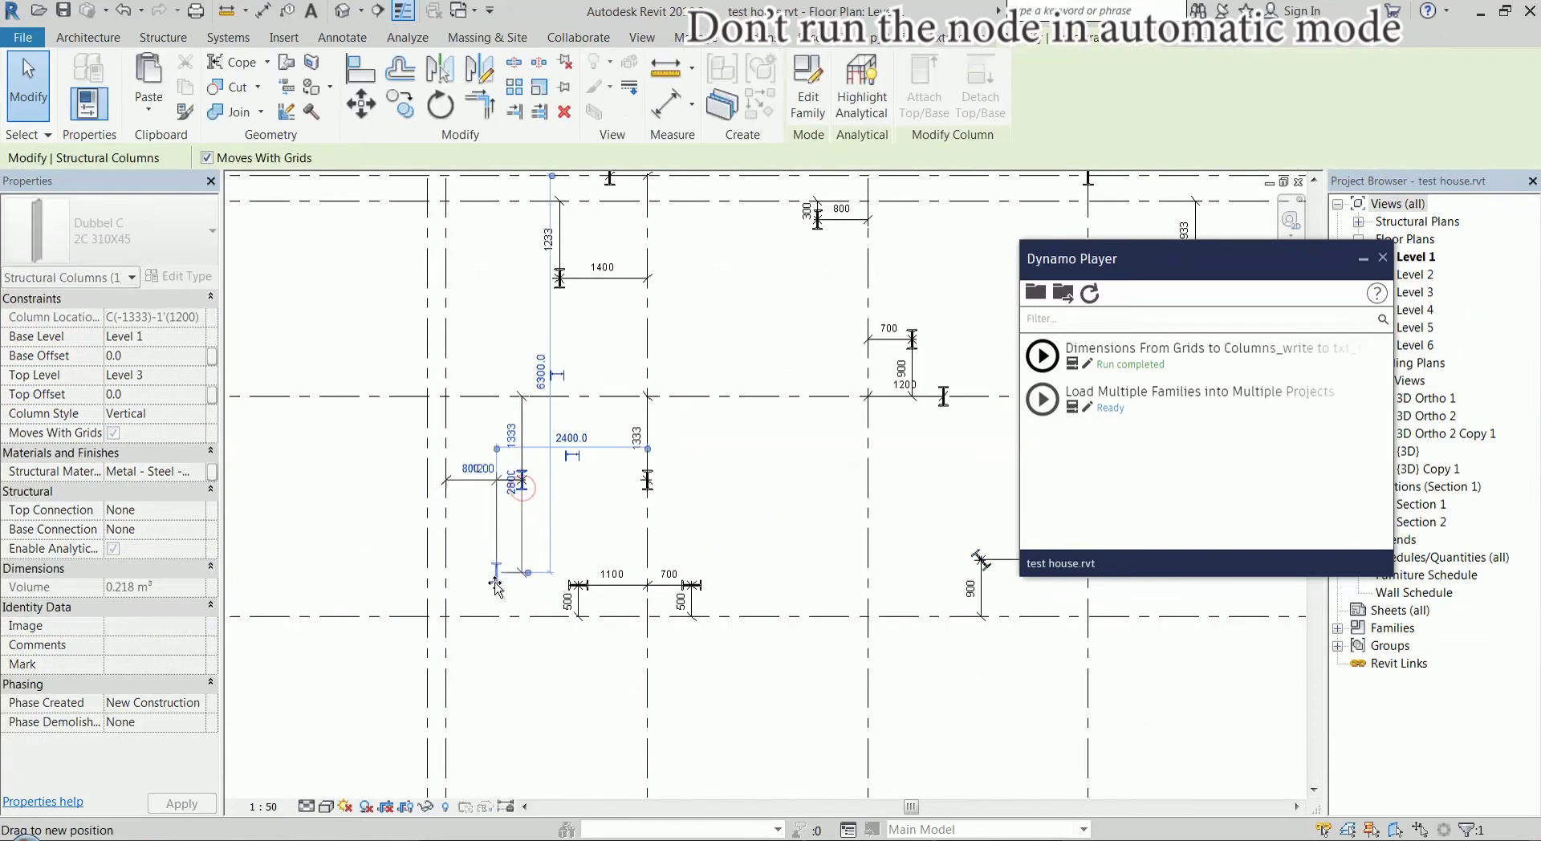
pyautogui.press('Escape')
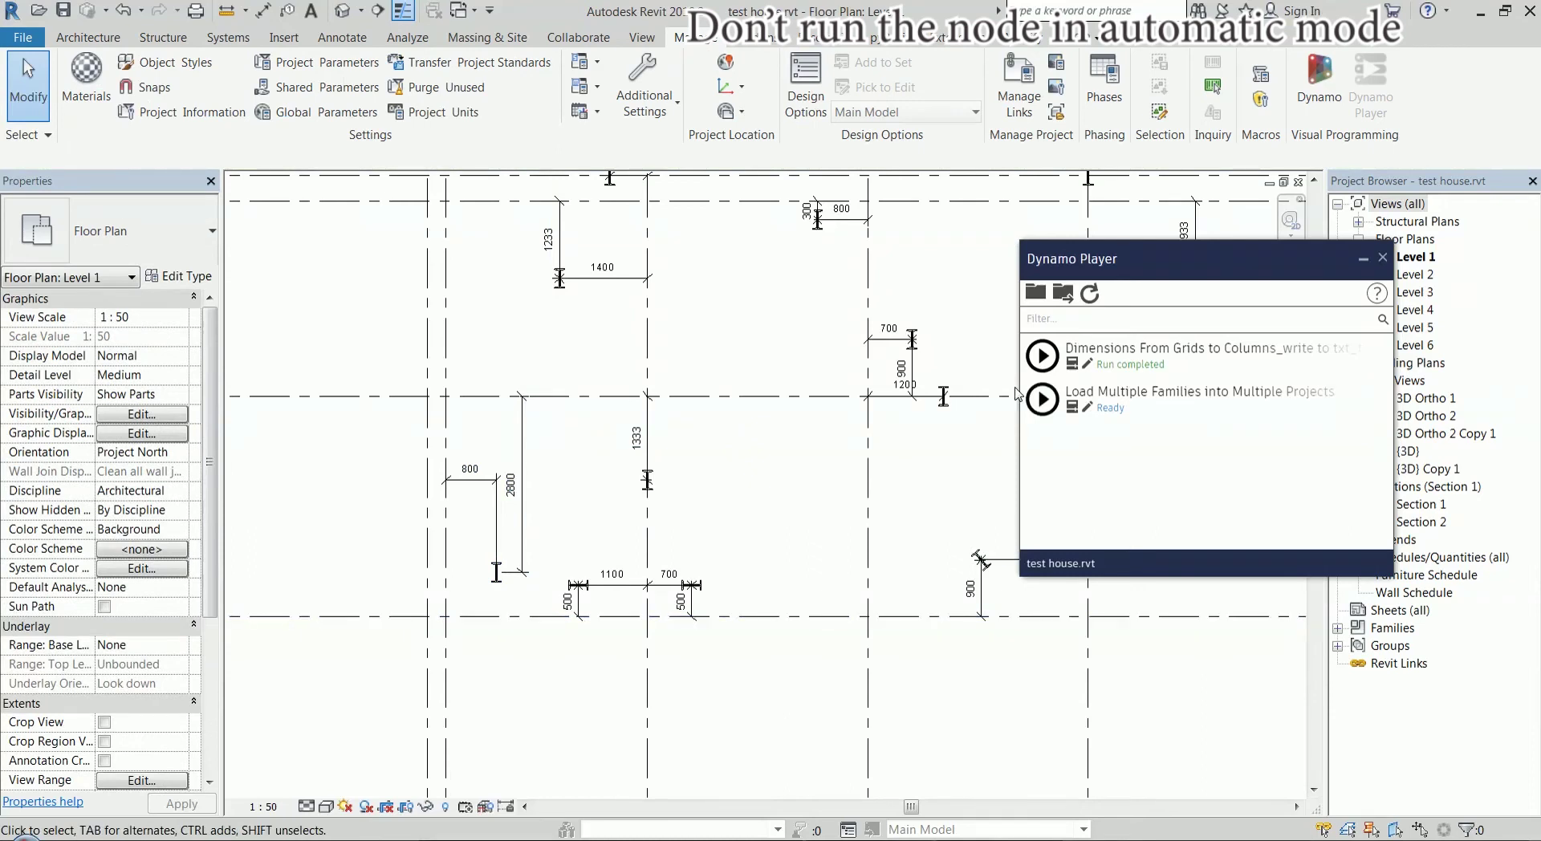
pyautogui.click(1040, 356)
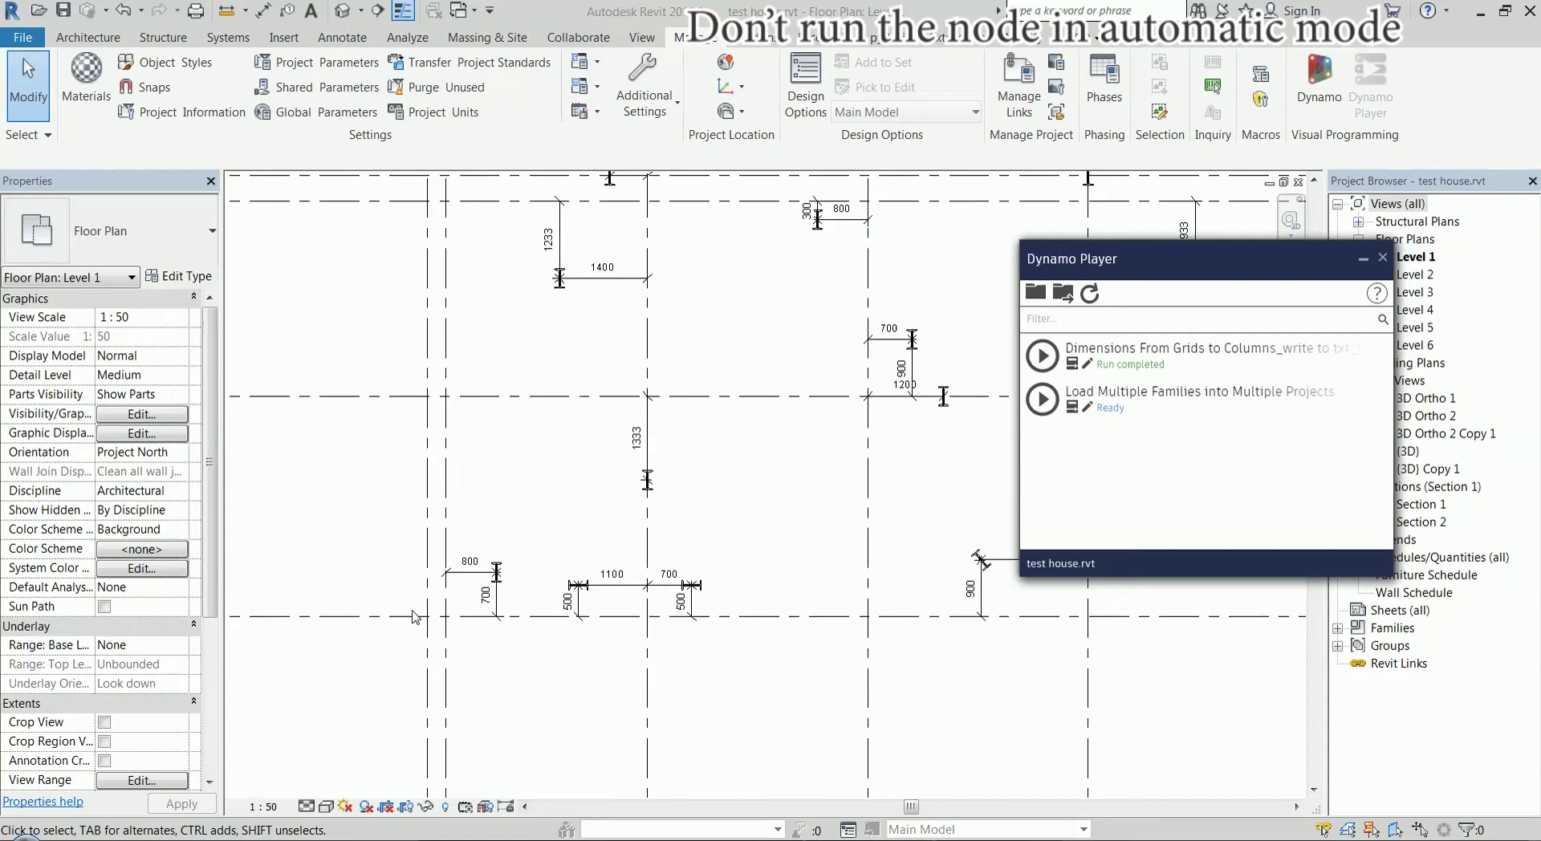
pyautogui.scroll(-5, 391, 553)
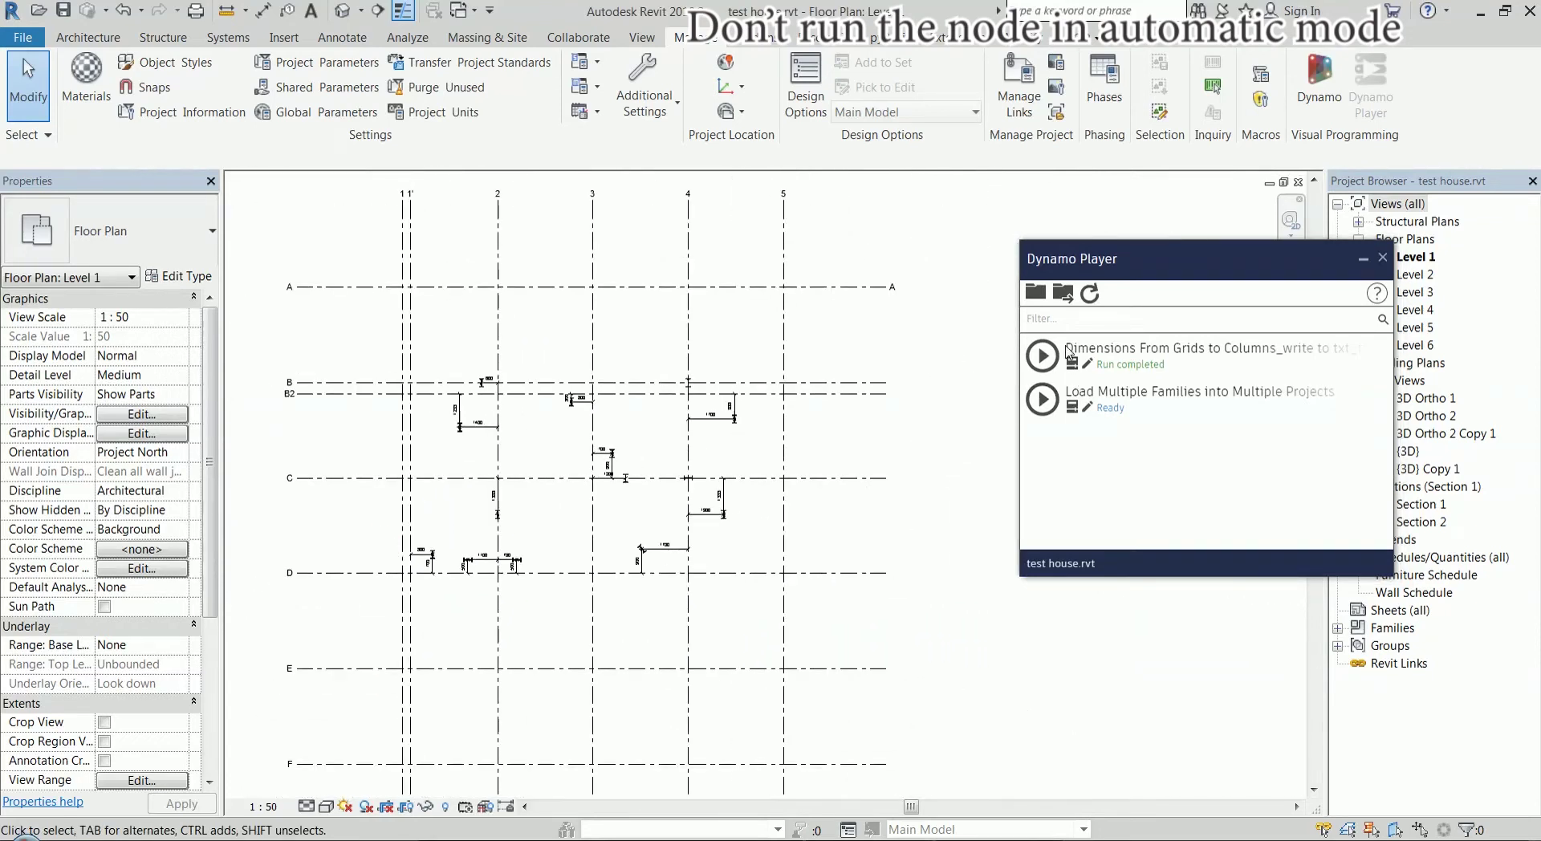
# Open the dimensioning script's inputs and examine grids 1' and B2 with the column dimensions around them
pyautogui.click(1088, 364)
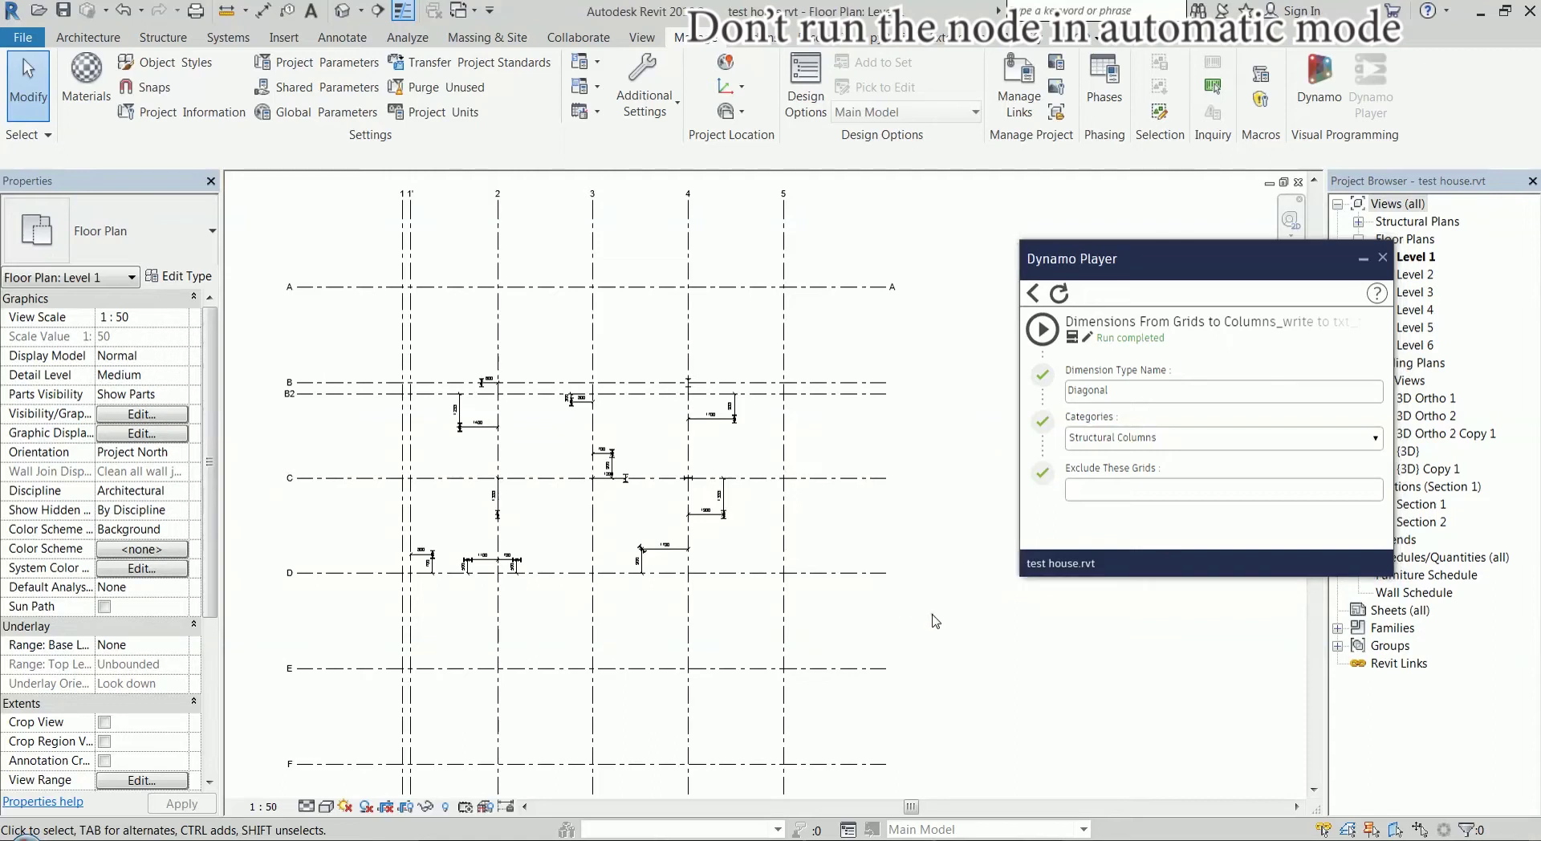
pyautogui.scroll(5, 550, 337)
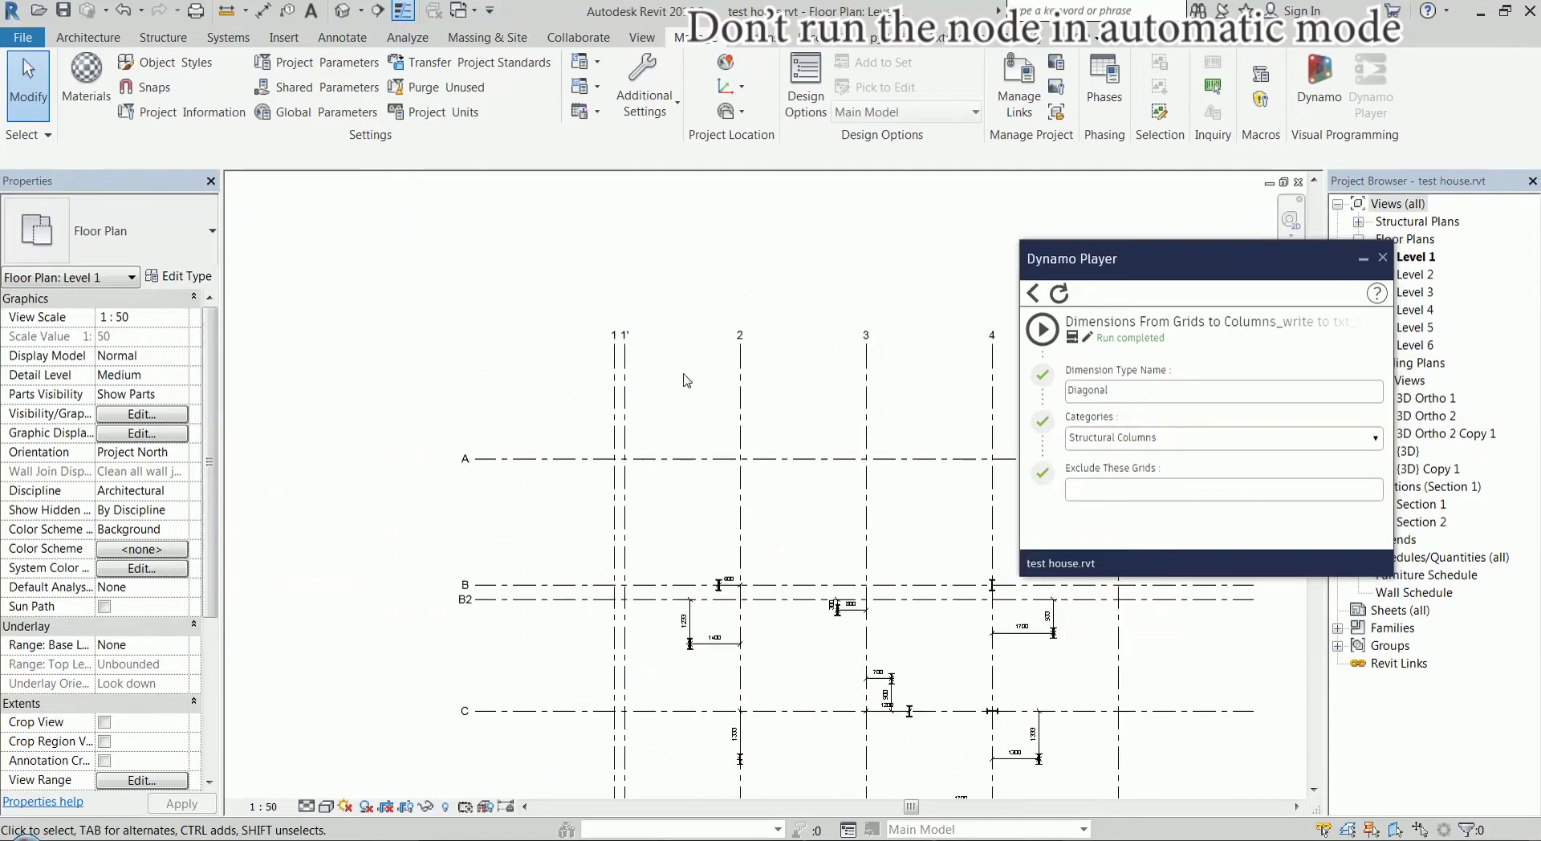
pyautogui.click(549, 337)
pyautogui.scroll(-4, 447, 249)
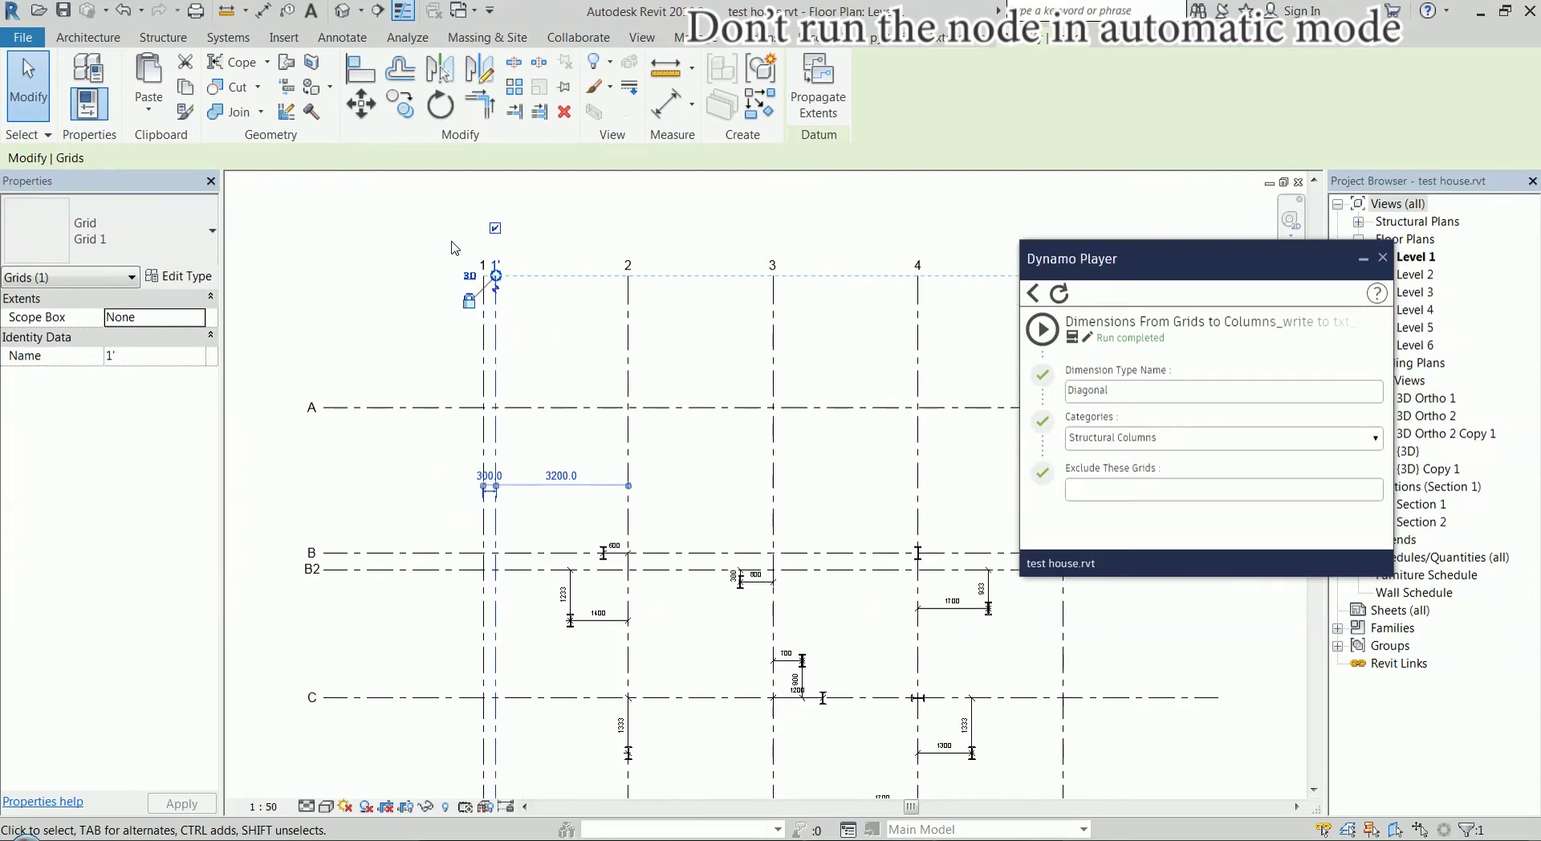
pyautogui.click(490, 523)
pyautogui.scroll(2, 447, 497)
pyautogui.scroll(2, 498, 565)
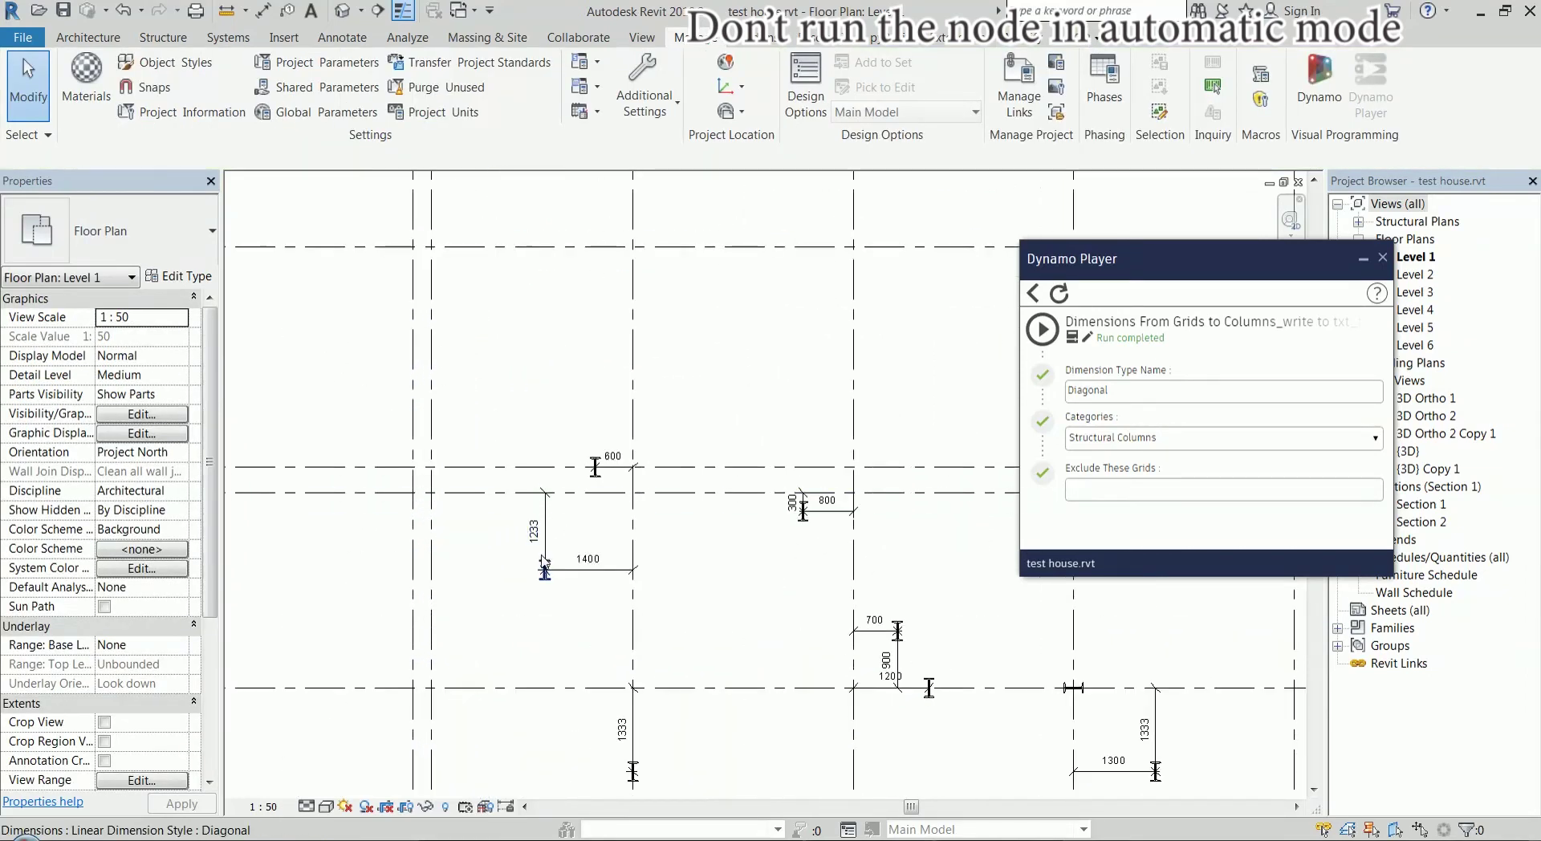
pyautogui.moveTo(558, 599); pyautogui.dragTo(709, 605, button='middle')
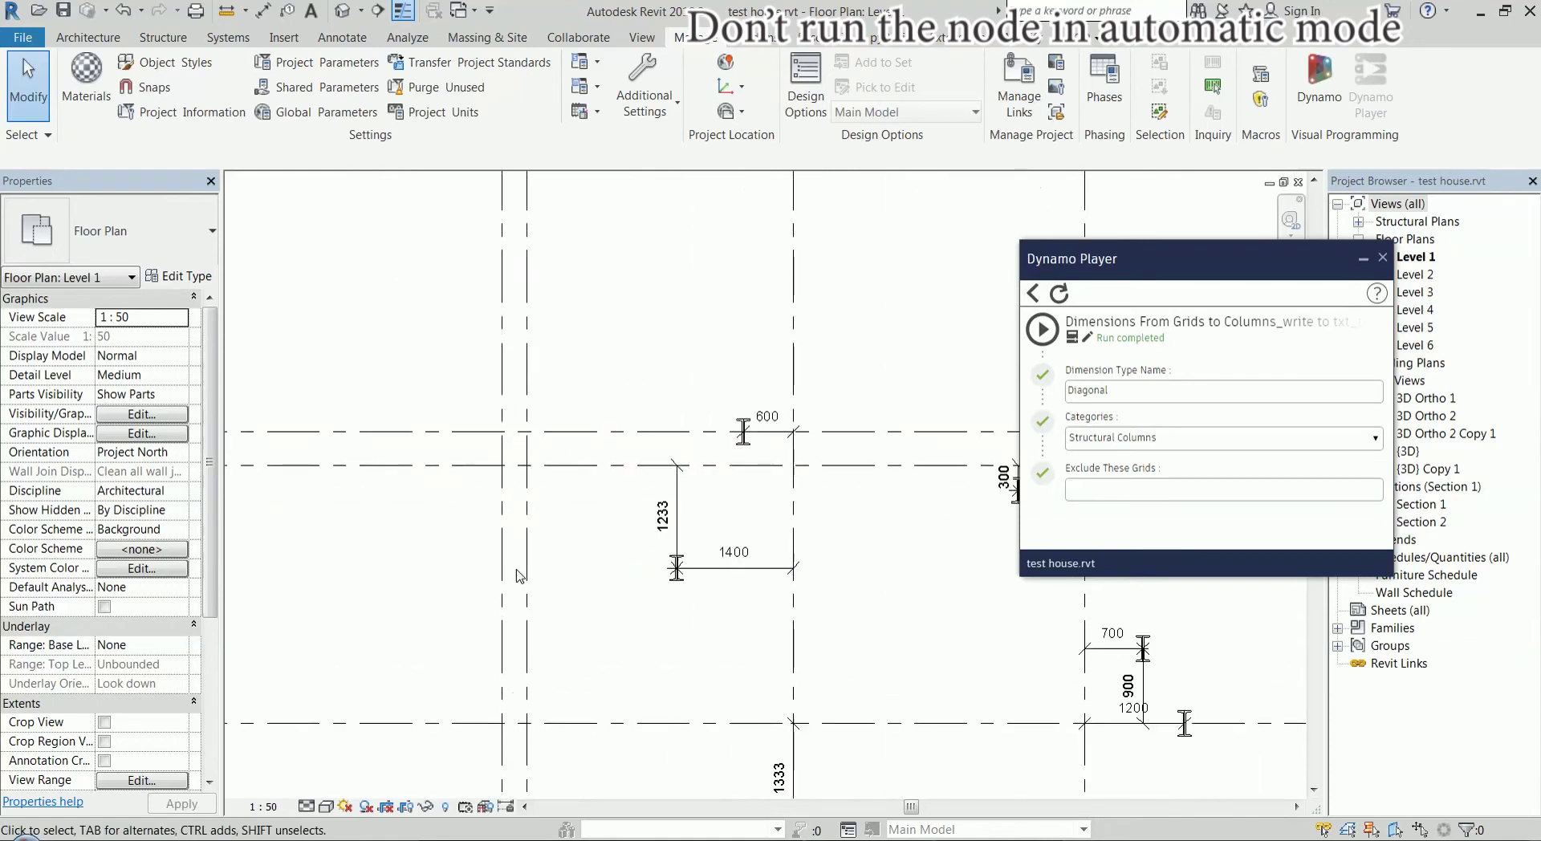
pyautogui.scroll(-1, 754, 604)
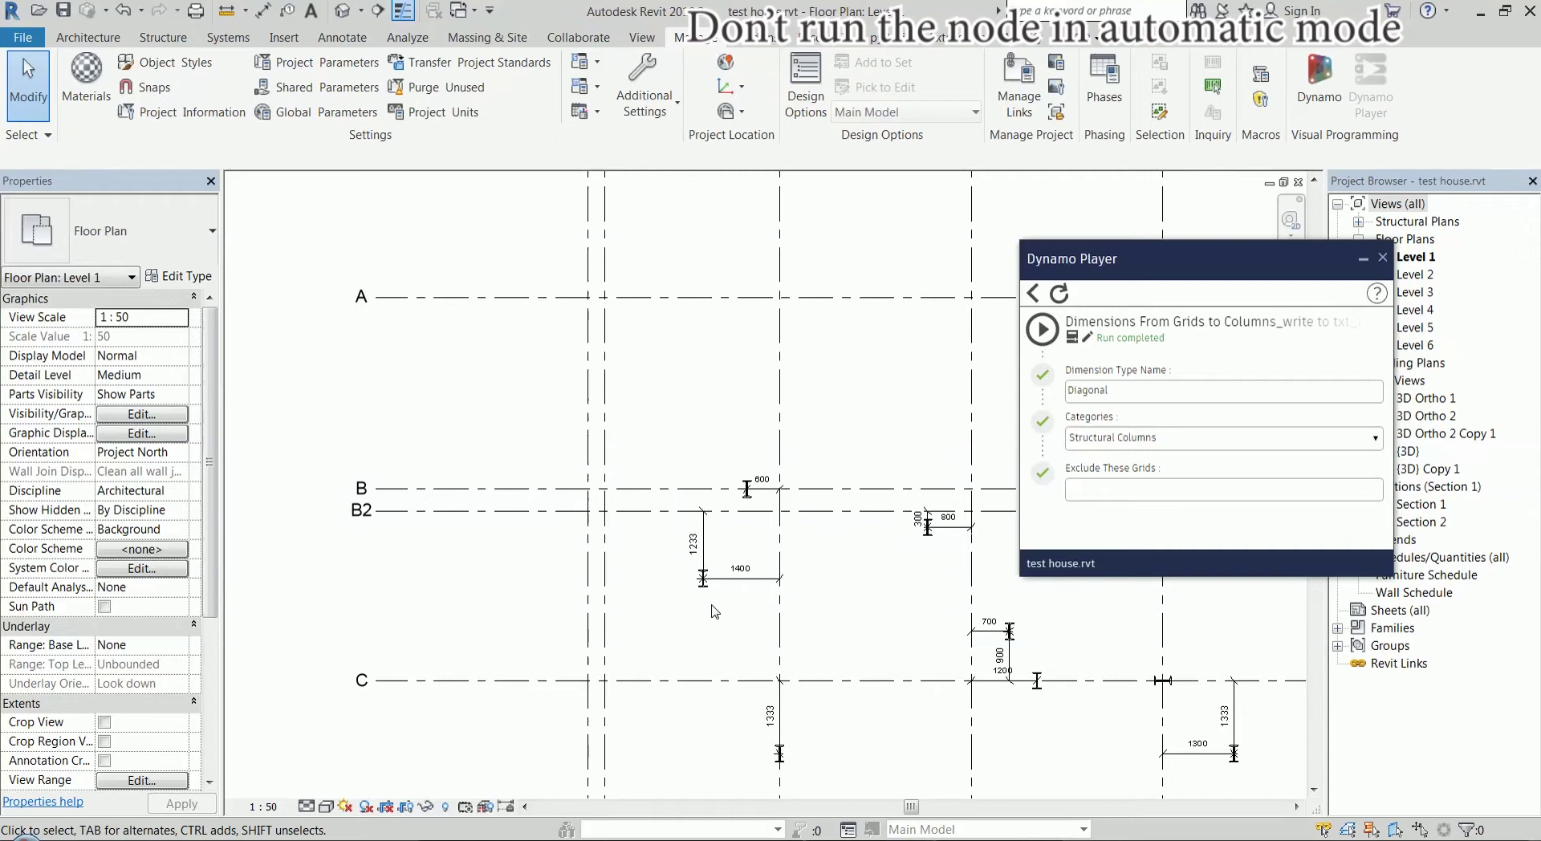
pyautogui.click(389, 511)
pyautogui.click(472, 556)
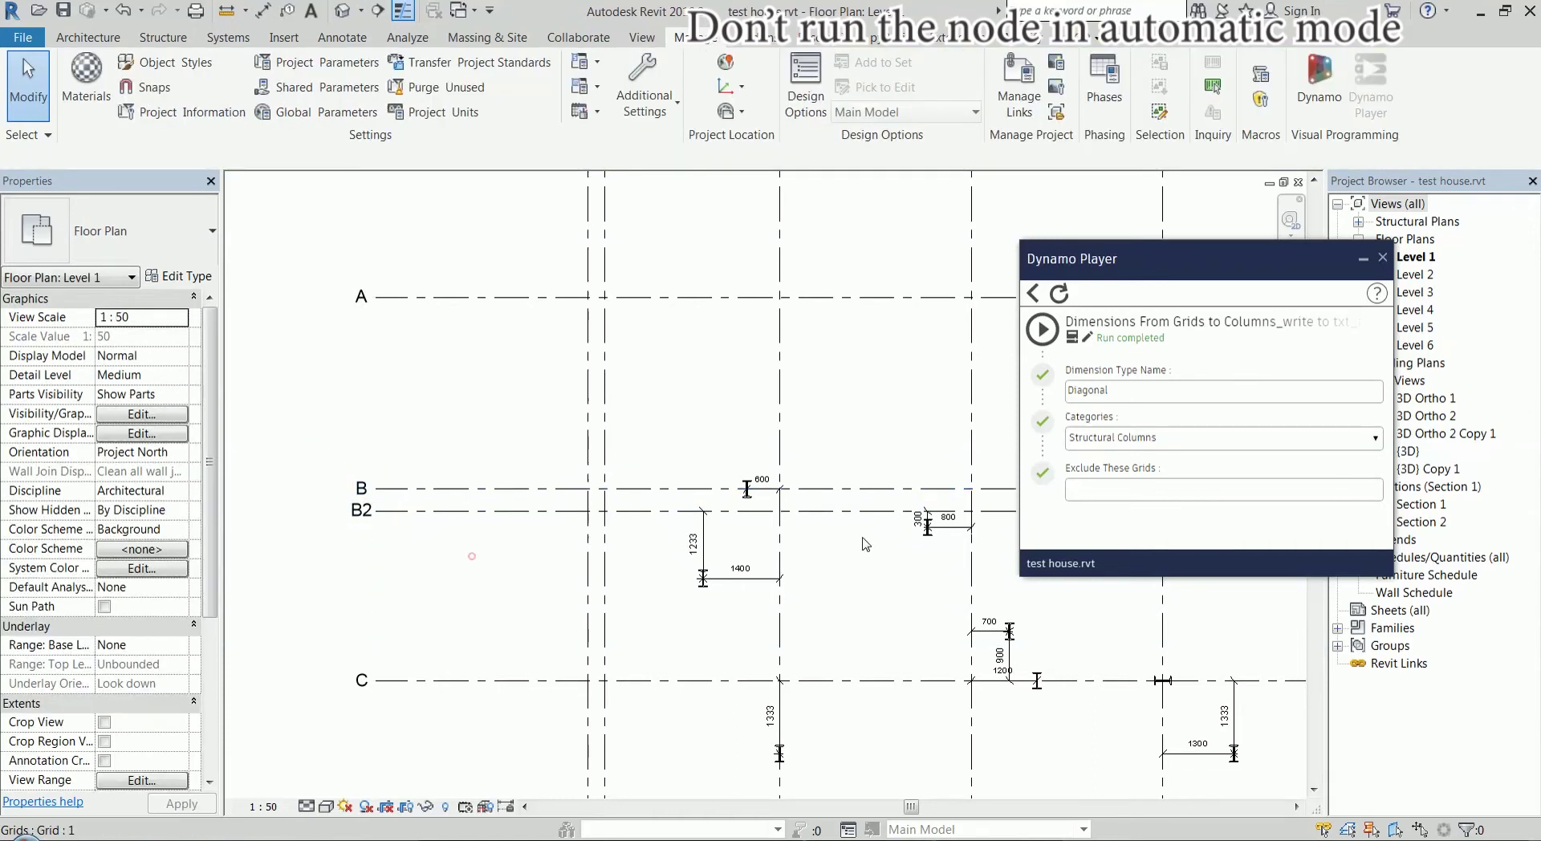
# Exclude grid B2 in the script's inputs, rerun it and check the dimensions of the columns below grid B
pyautogui.click(1148, 482)
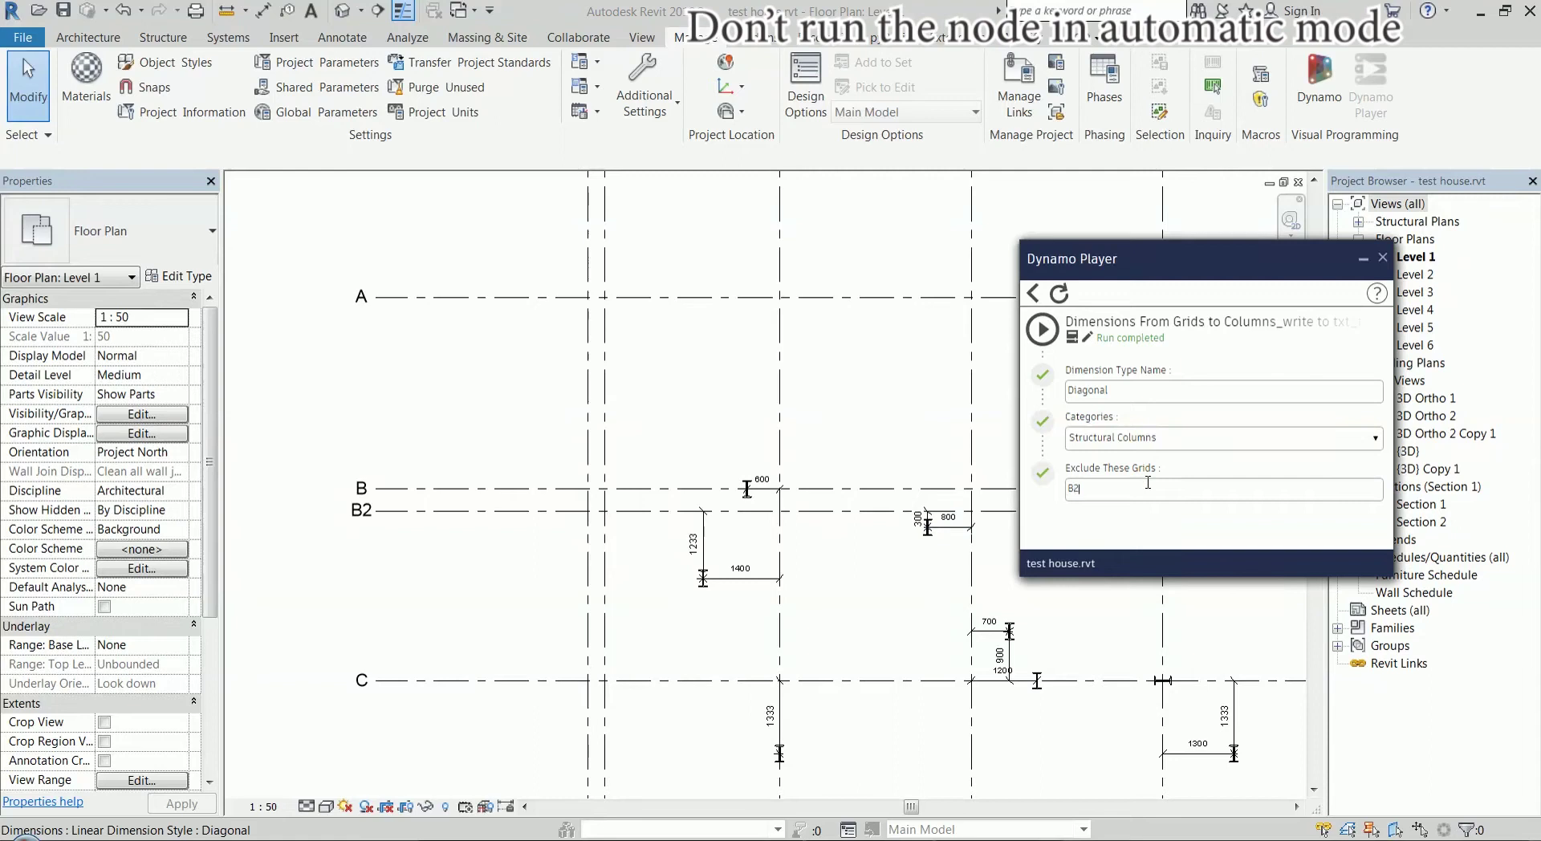
pyautogui.click(1177, 533)
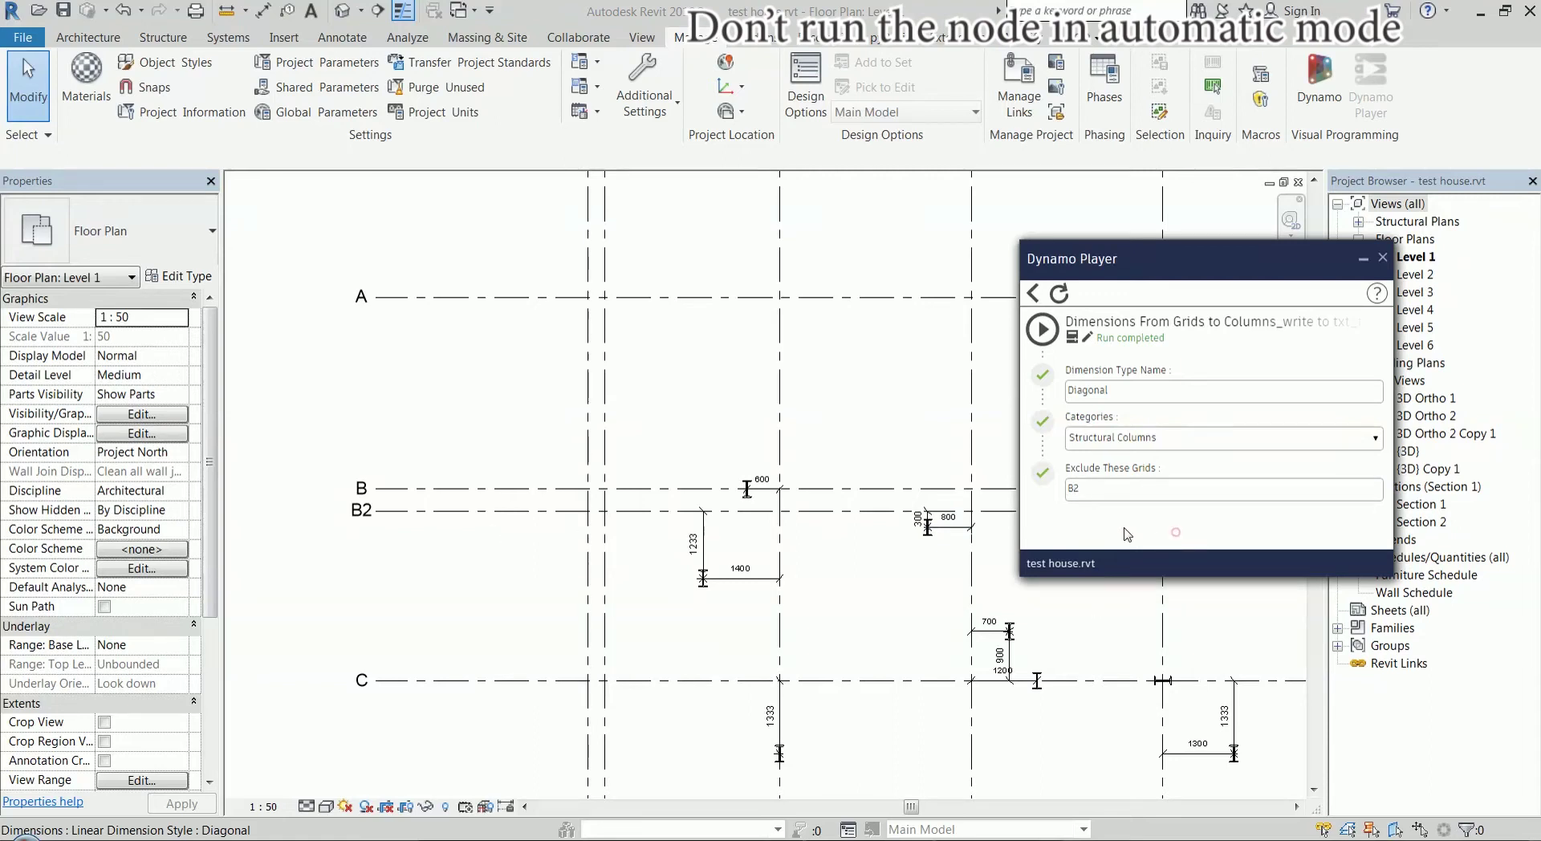
pyautogui.click(1042, 328)
pyautogui.scroll(3, 748, 534)
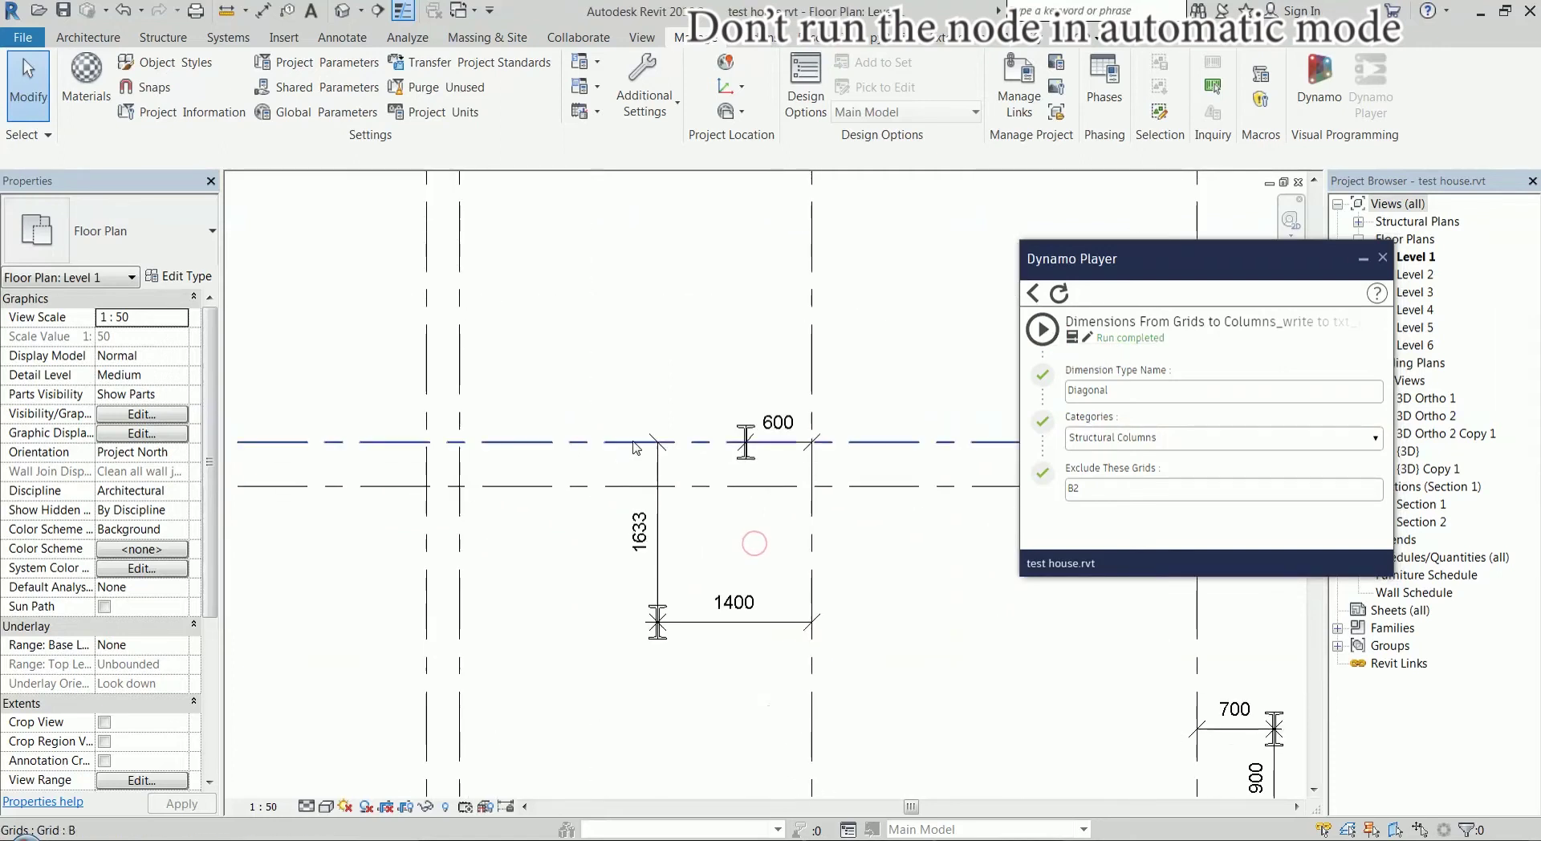
pyautogui.scroll(-3, 678, 481)
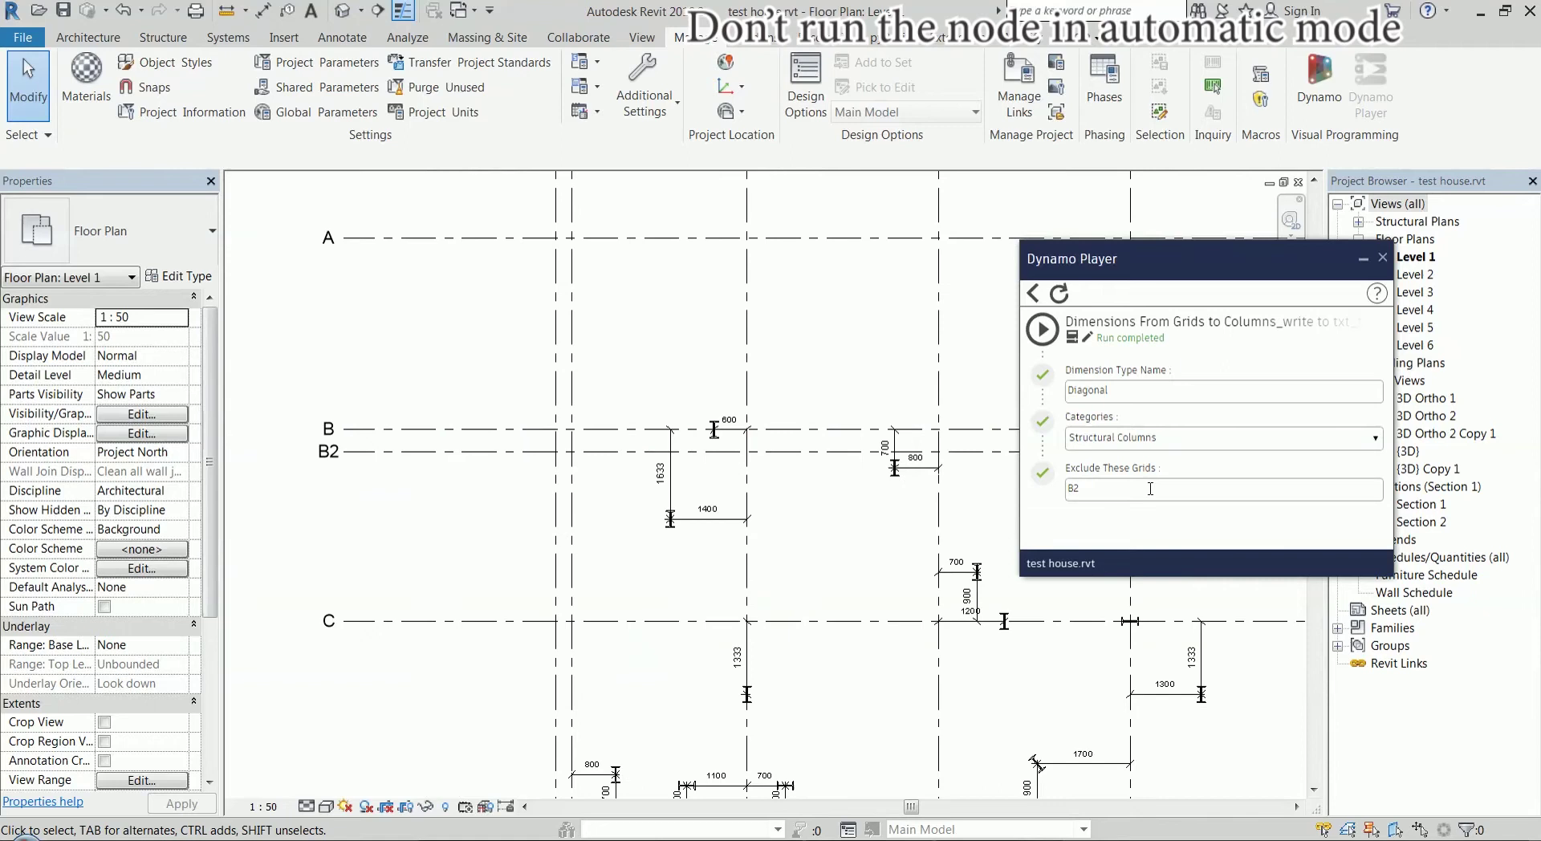
# Clear the excluded grids value and rerun the script to dimension the columns from all grids
pyautogui.click(1161, 489)
pyautogui.press('BackSpace')
pyautogui.press('BackSpace')
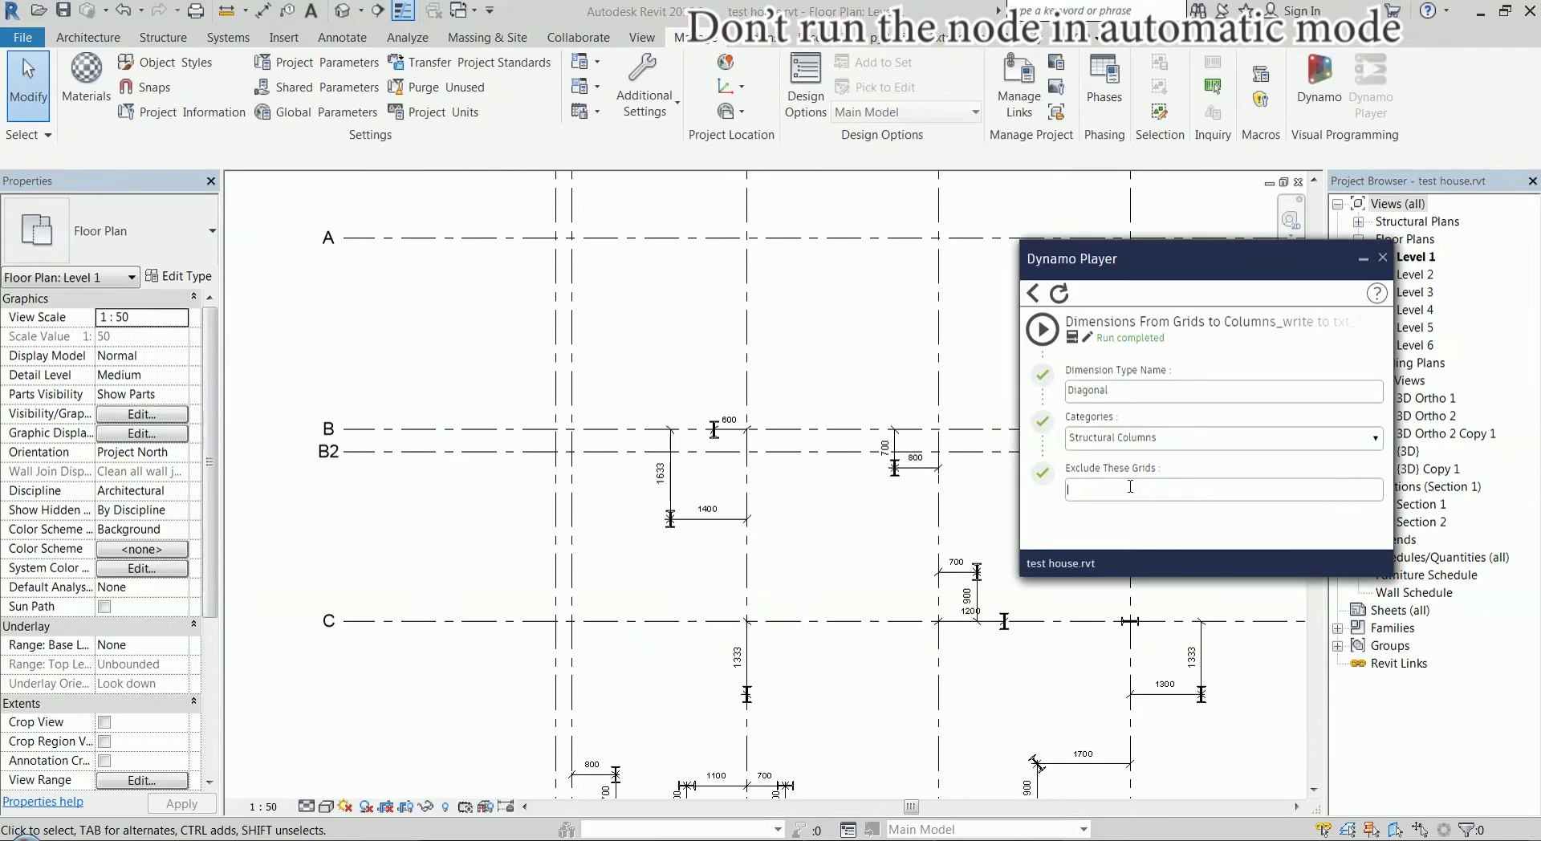
pyautogui.click(1054, 330)
pyautogui.moveTo(607, 706); pyautogui.dragTo(607, 576, button='middle')
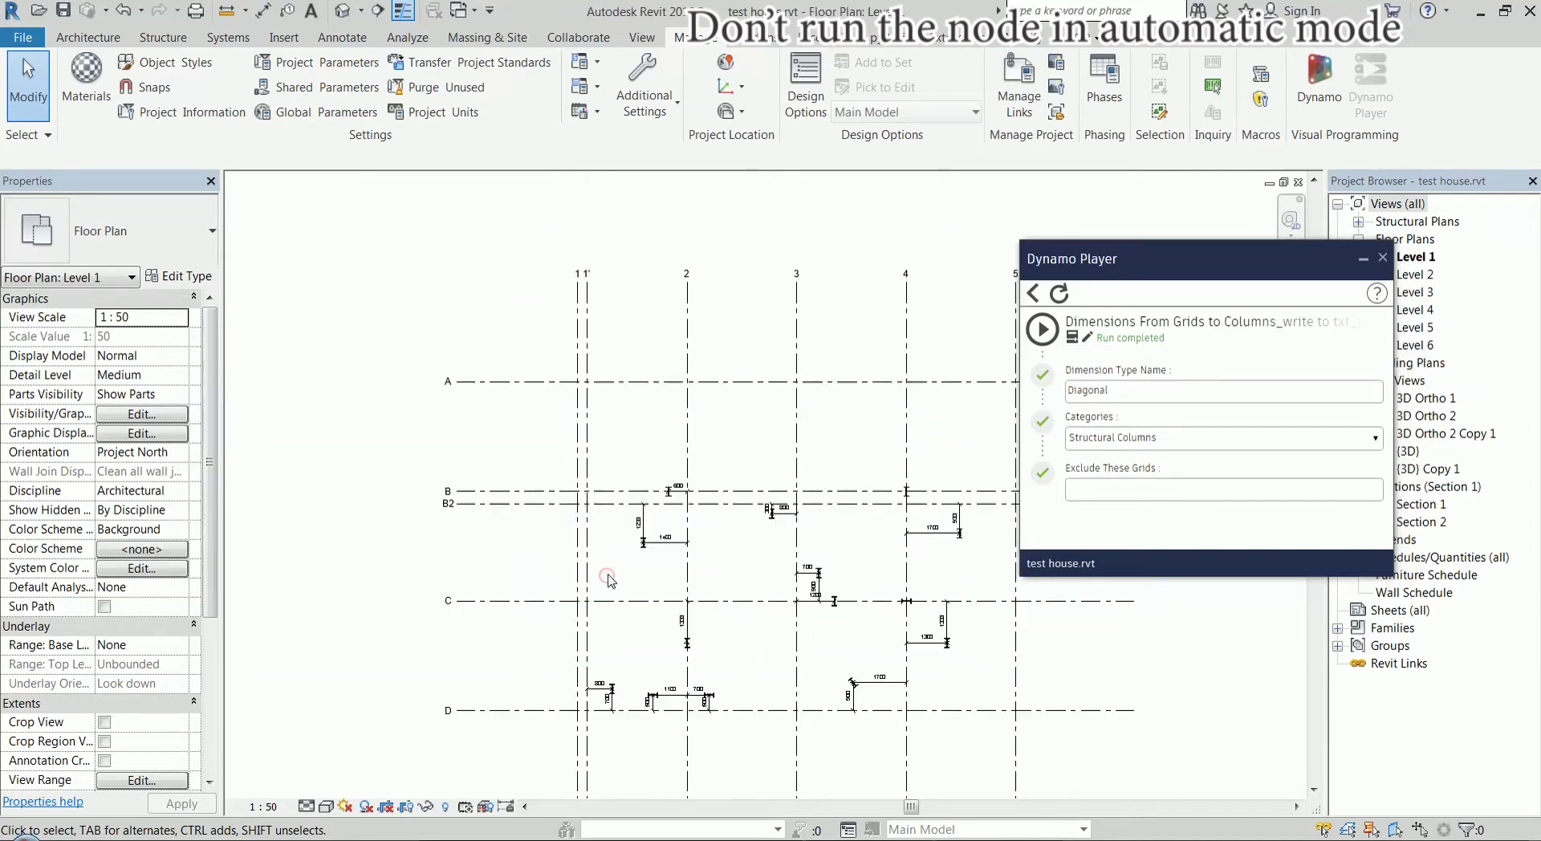
# Exclude grids B2 and 1' in the script's inputs, rerun it and check the column dimensions beside grid 1'
pyautogui.moveTo(598, 333); pyautogui.dragTo(600, 449, button='middle')
pyautogui.scroll(3, 600, 259)
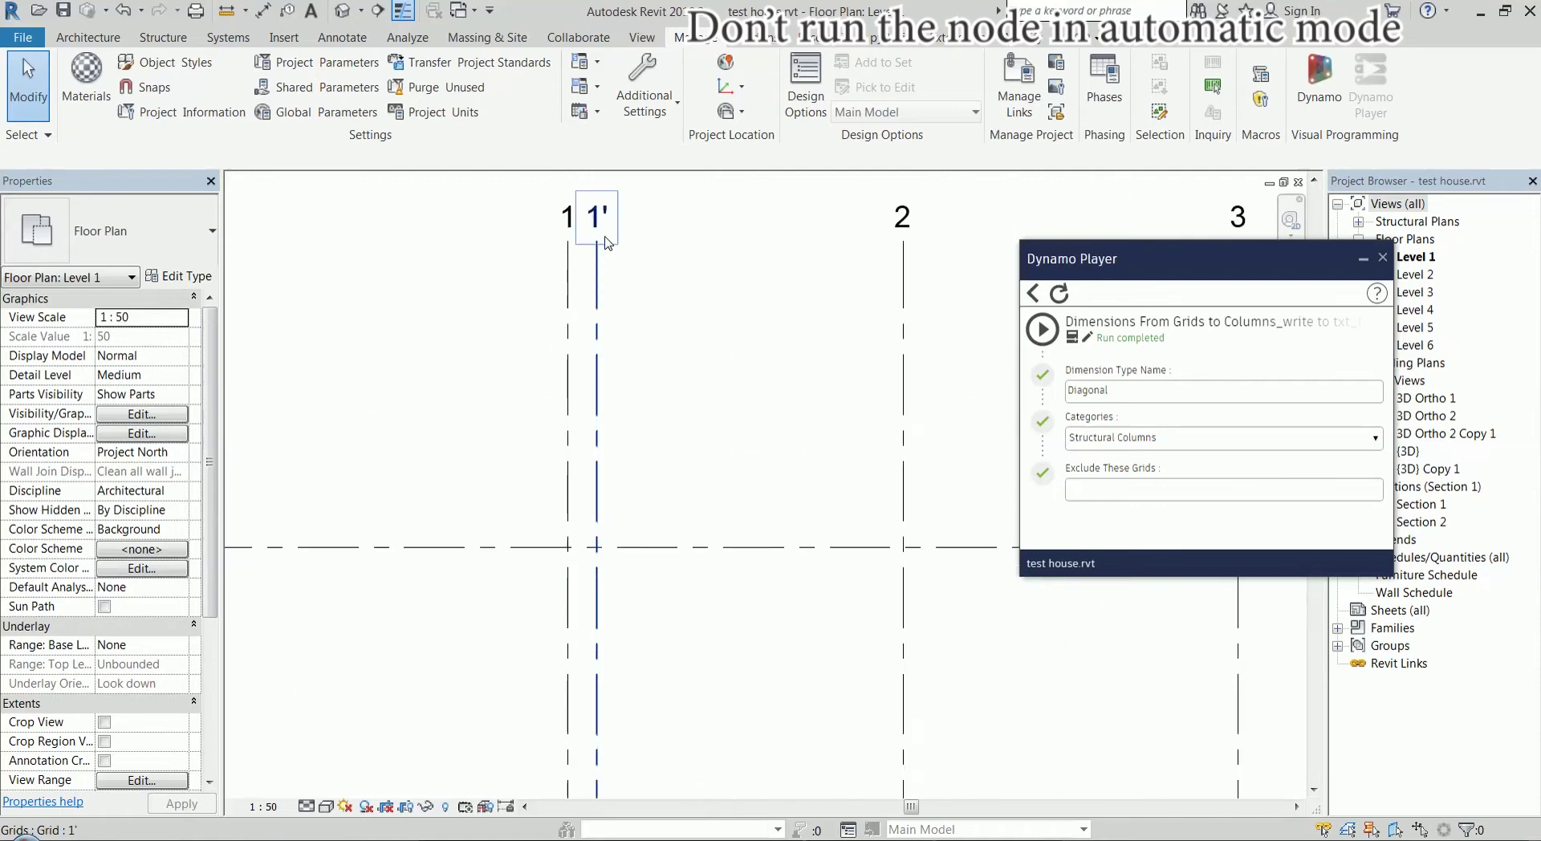
pyautogui.click(601, 258)
pyautogui.scroll(-3, 610, 361)
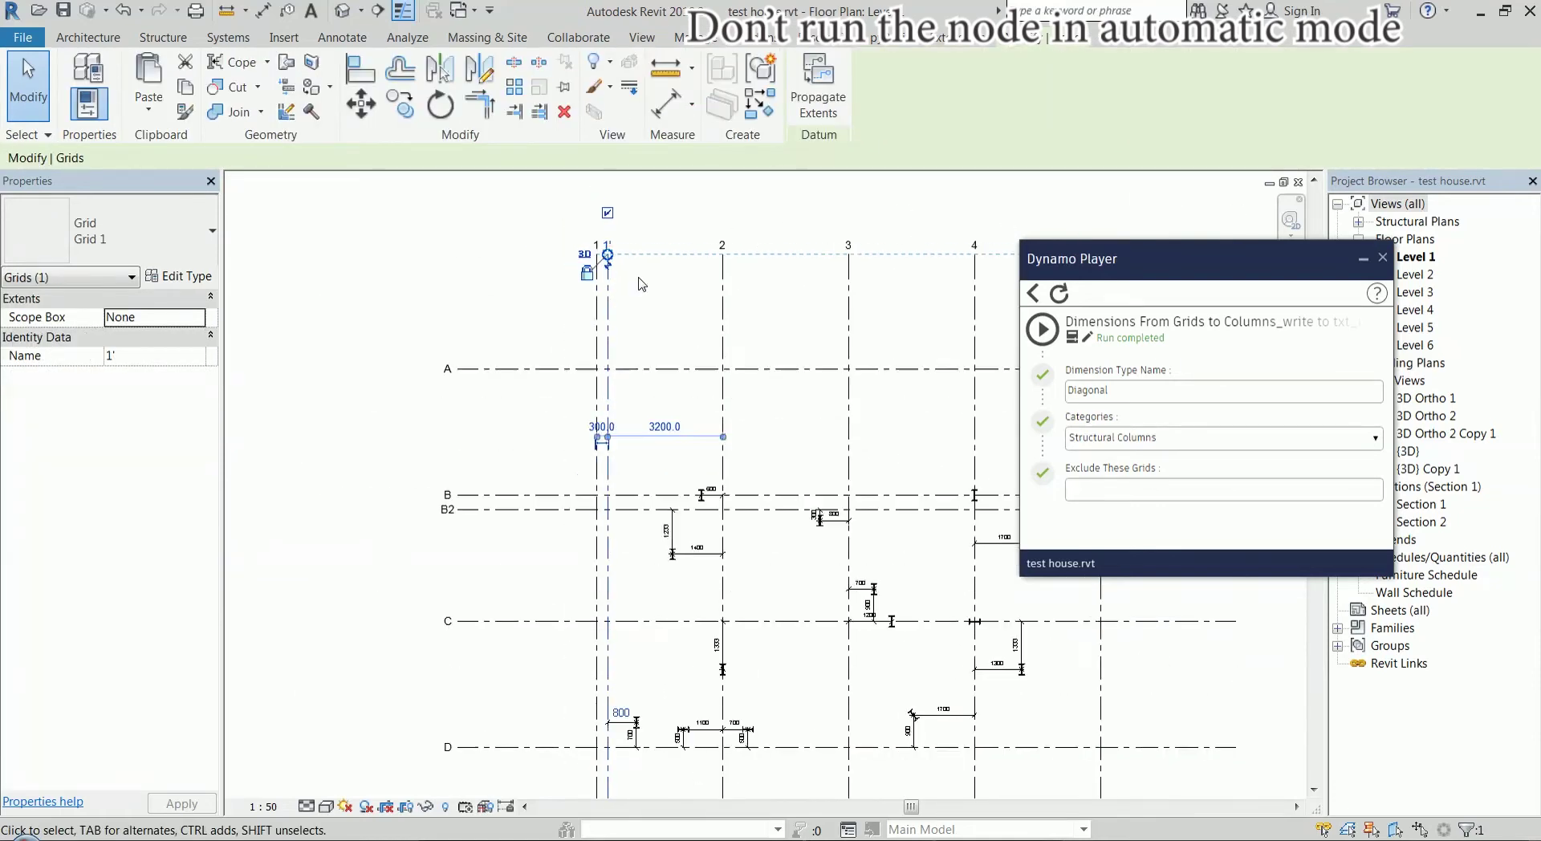
pyautogui.scroll(1, 674, 598)
pyautogui.click(1108, 488)
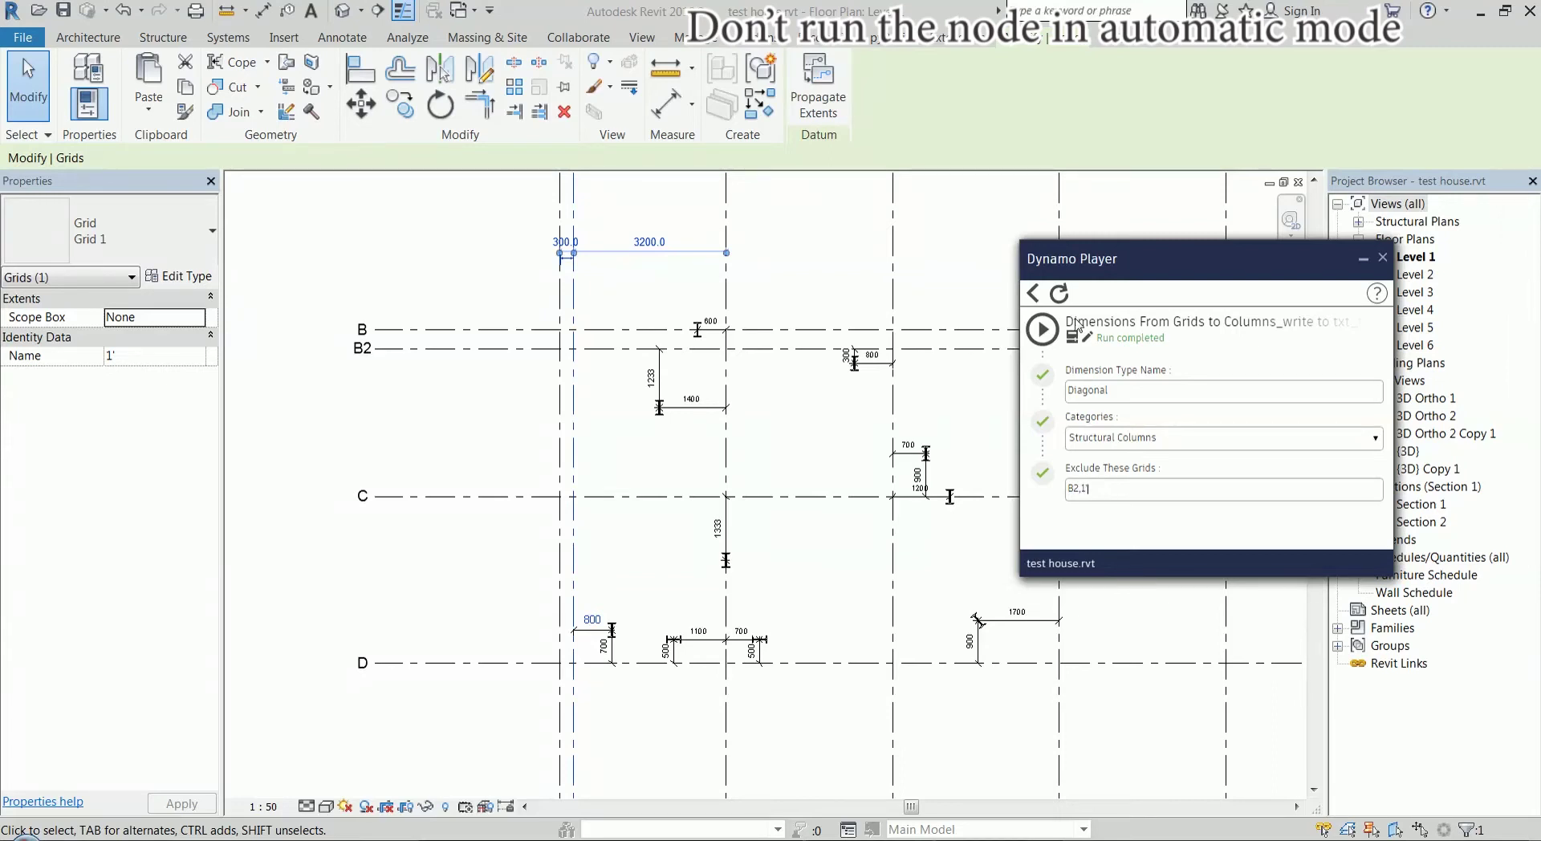
pyautogui.click(1041, 328)
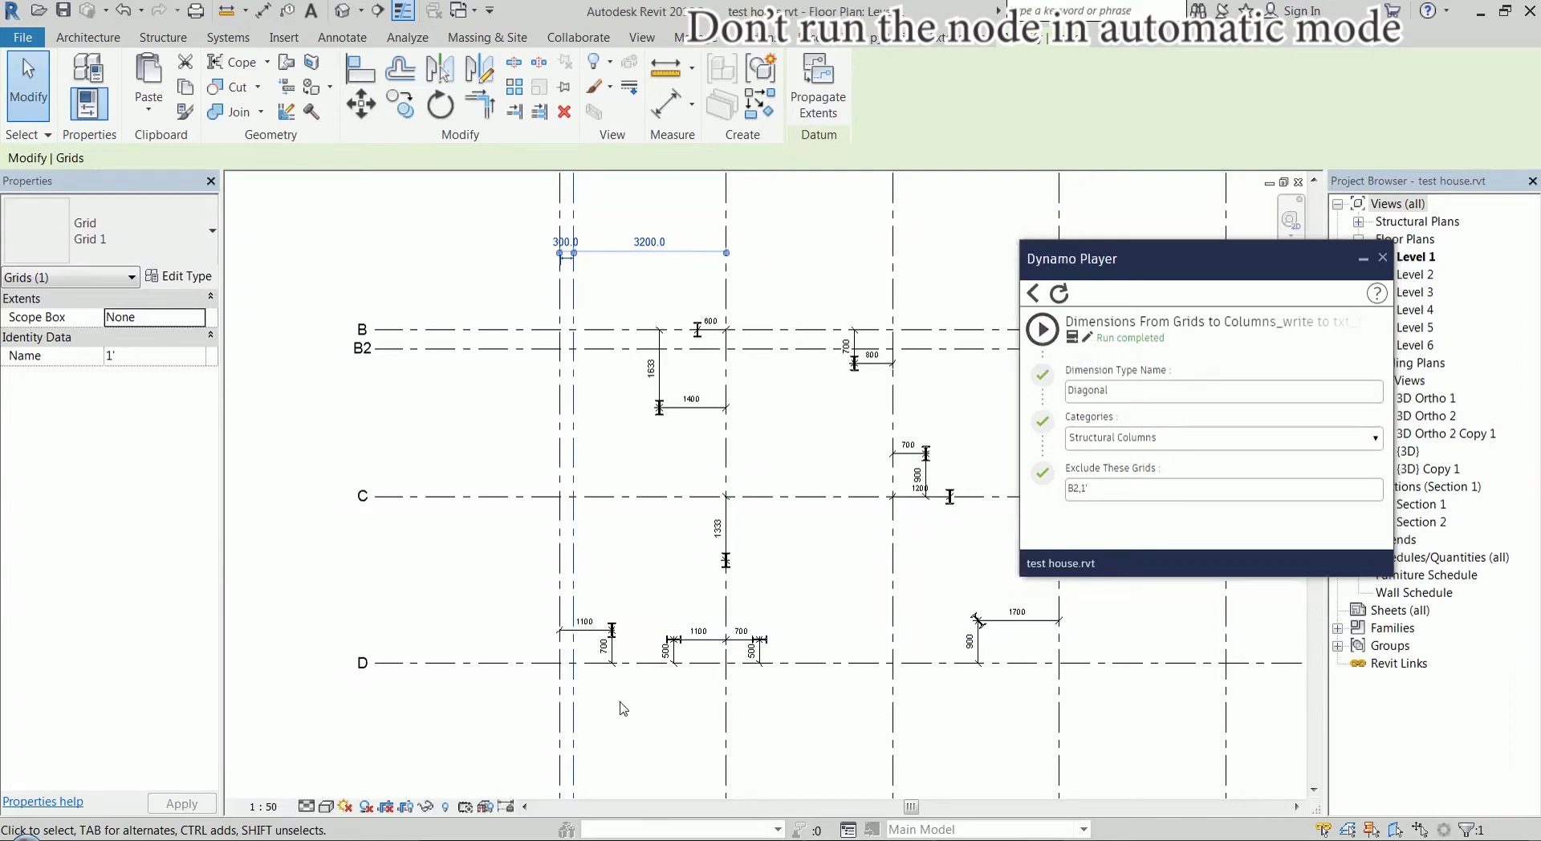
pyautogui.scroll(3, 568, 658)
pyautogui.scroll(-4, 482, 537)
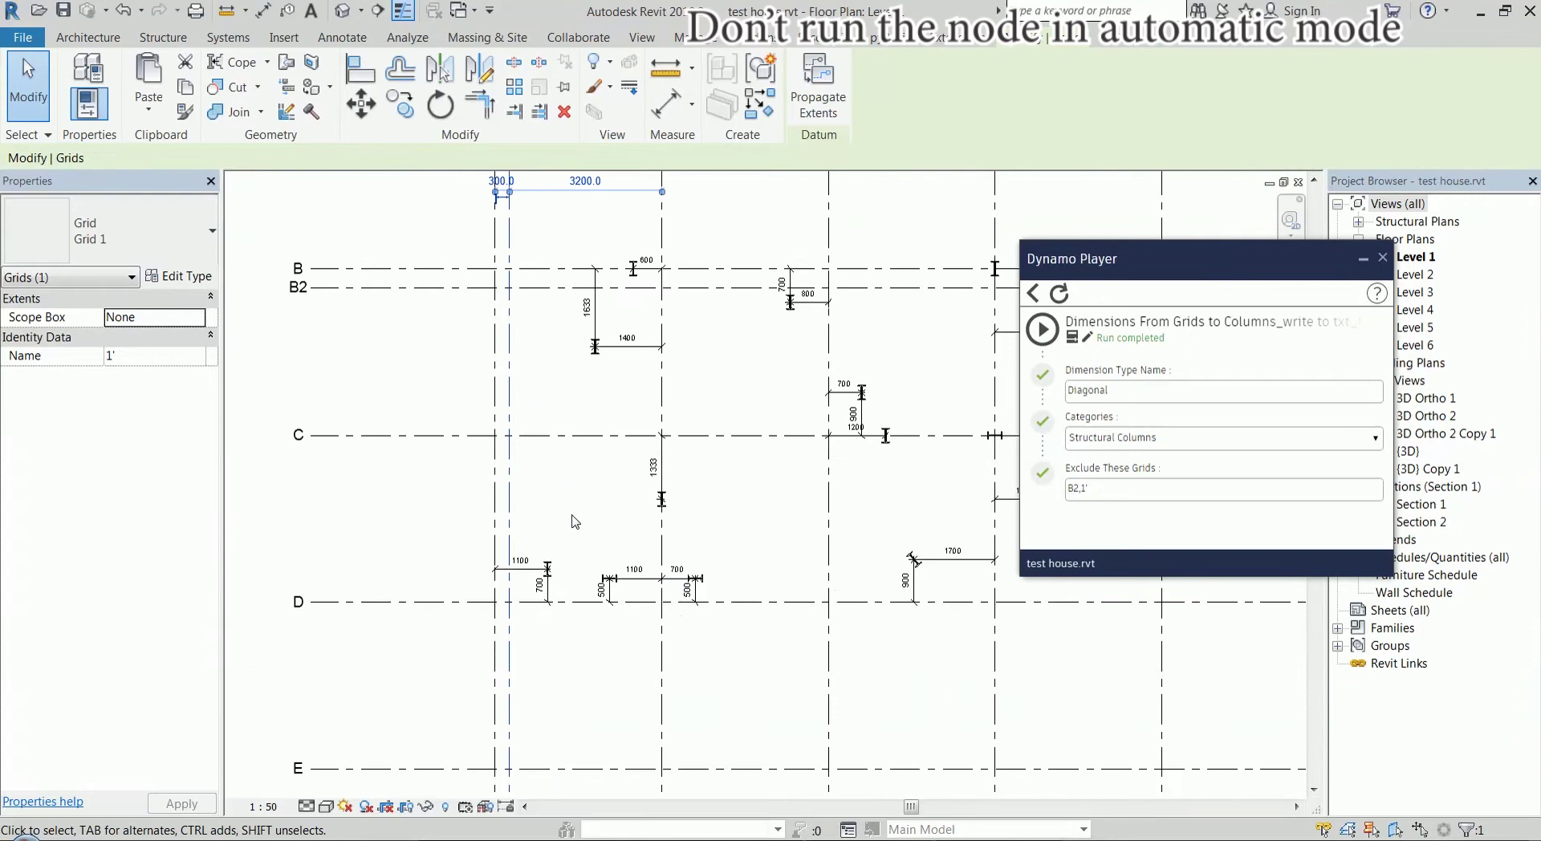
pyautogui.scroll(2, 434, 722)
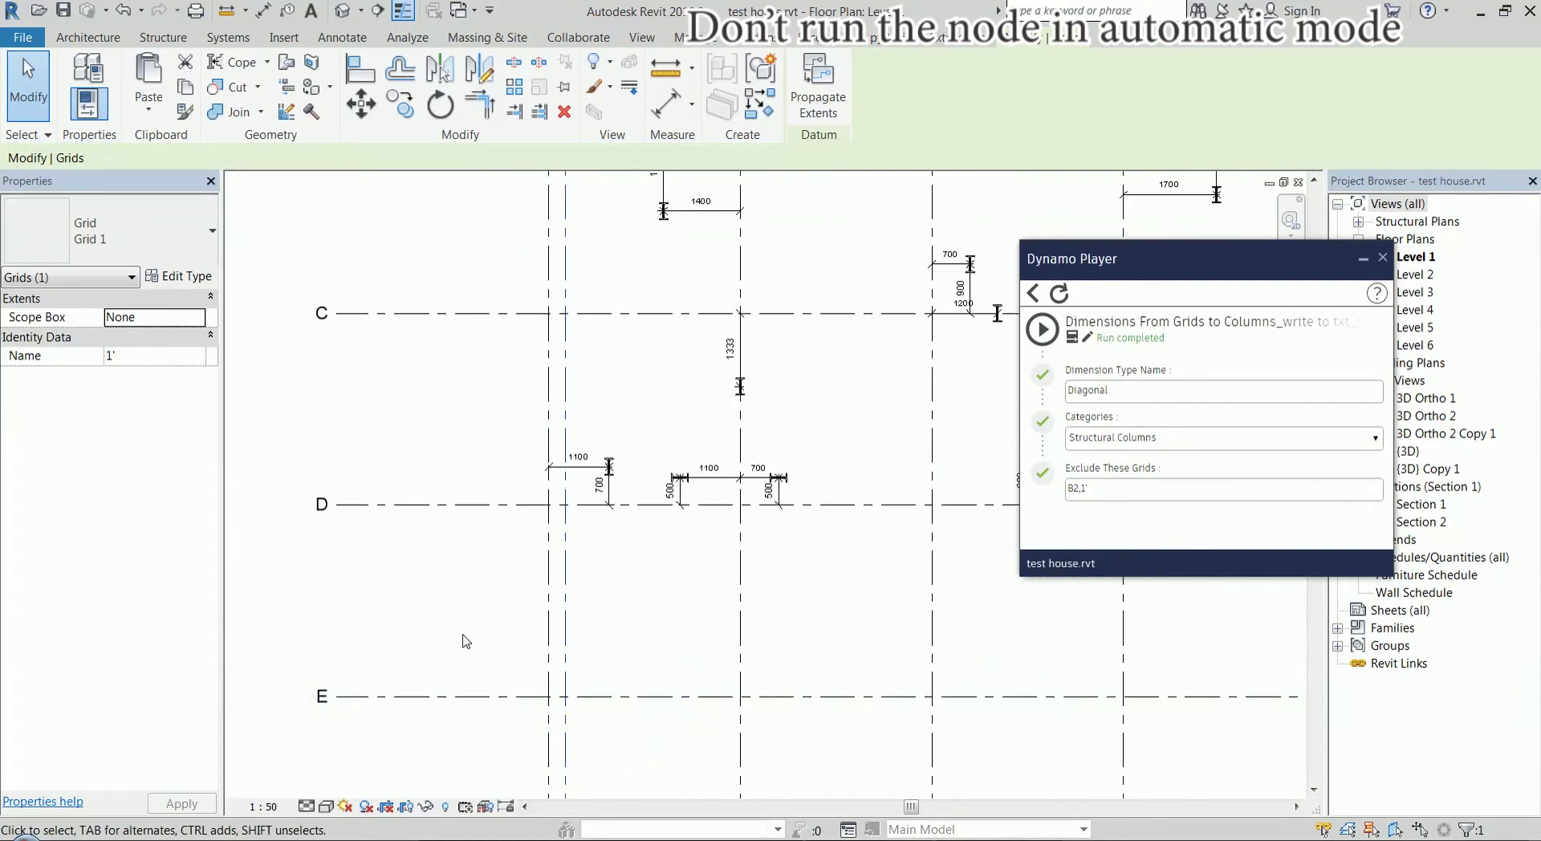
# Set the excluded grids to B2,1',E, rerun the script and check the dimensions around grids D and E
pyautogui.scroll(-3, 439, 726)
pyautogui.scroll(1, 439, 726)
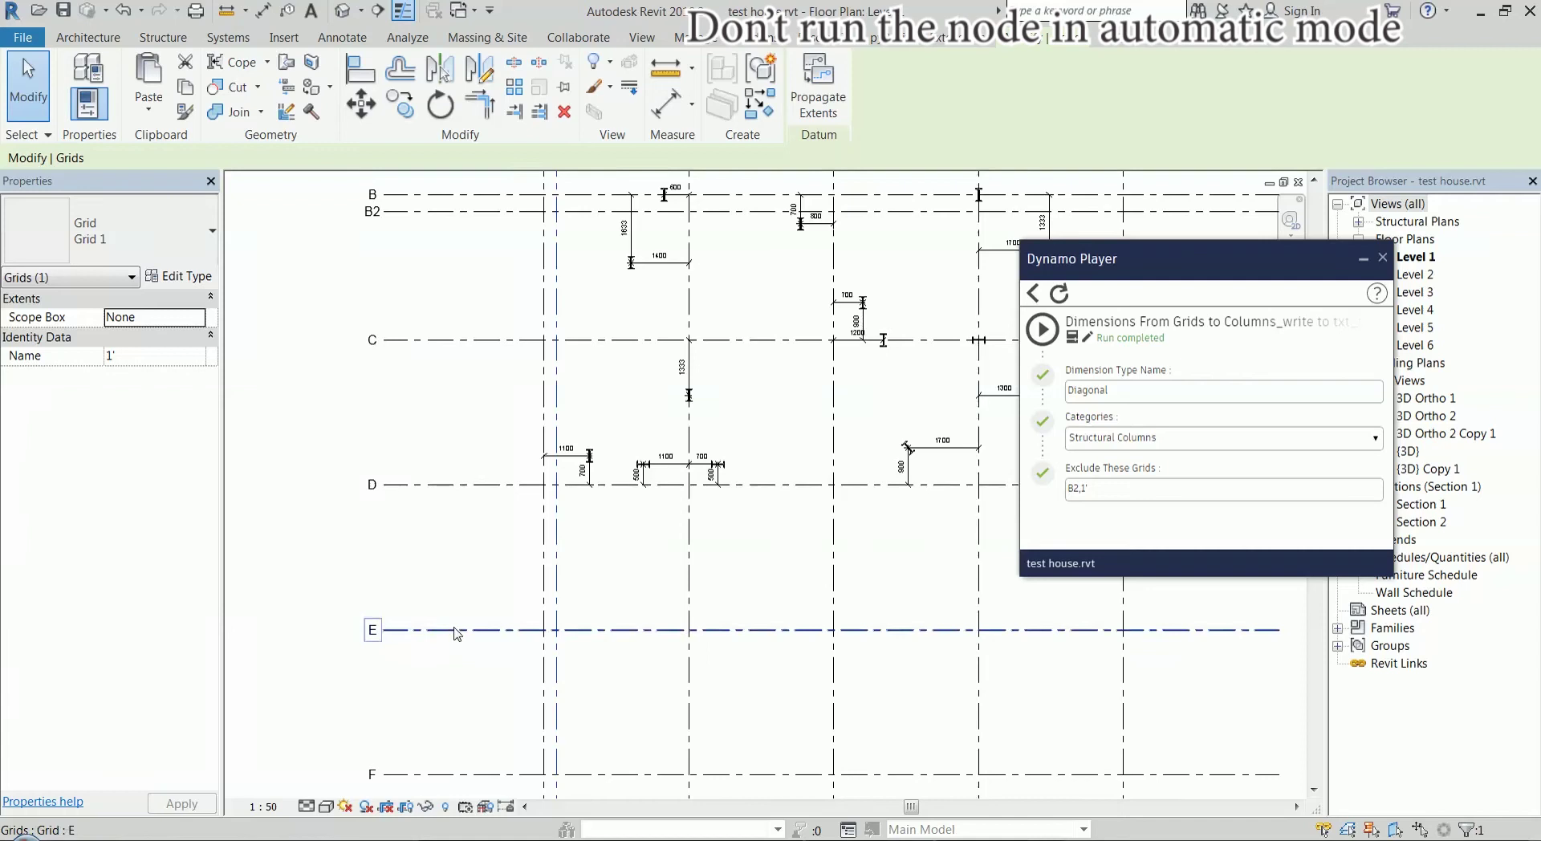
pyautogui.click(1137, 493)
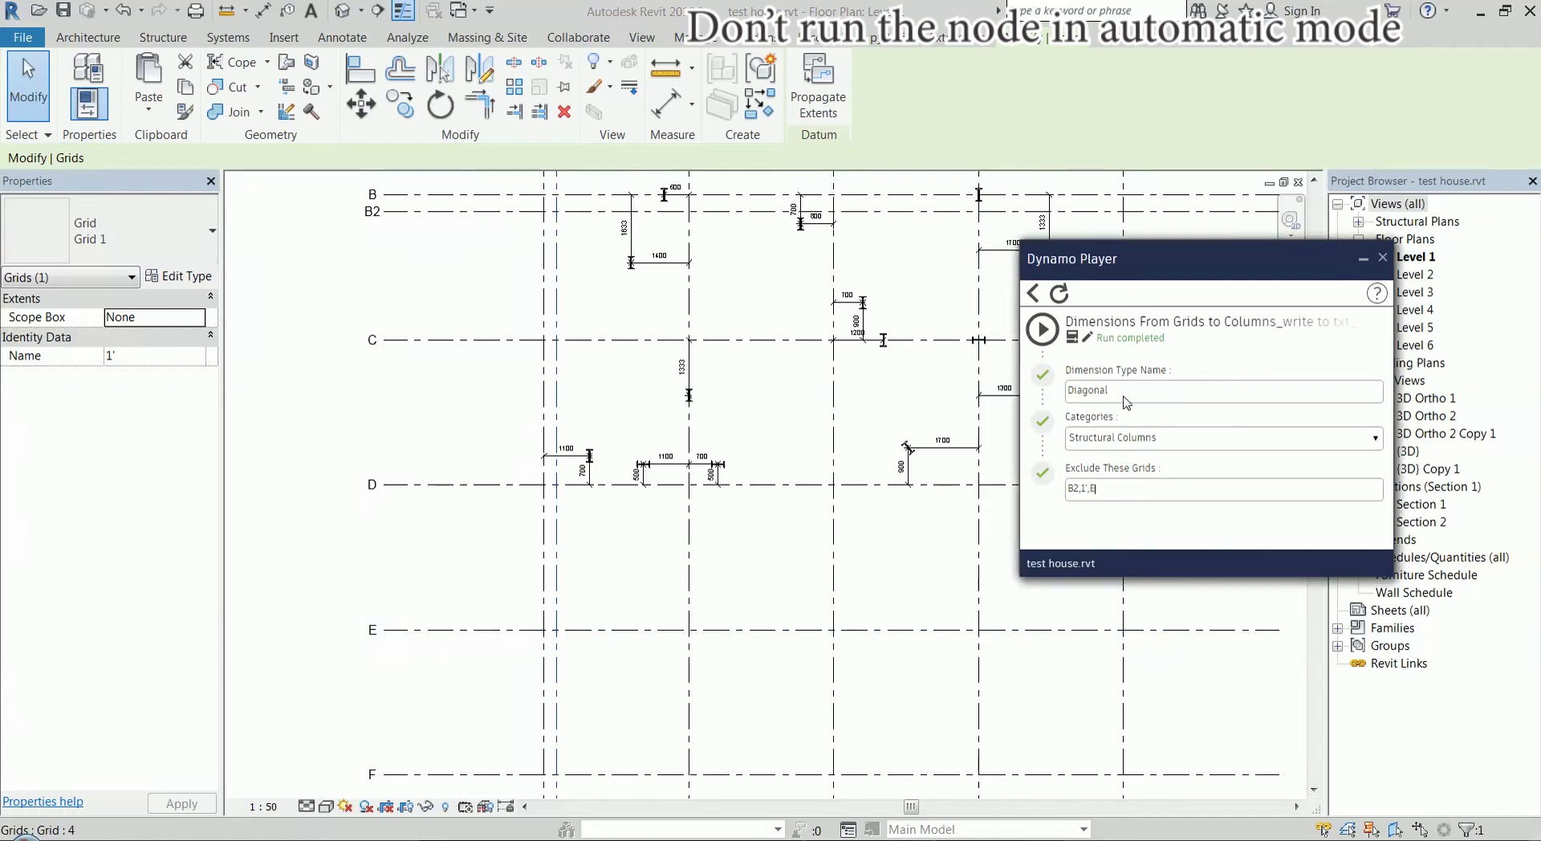
pyautogui.click(1042, 329)
pyautogui.scroll(-3, 497, 622)
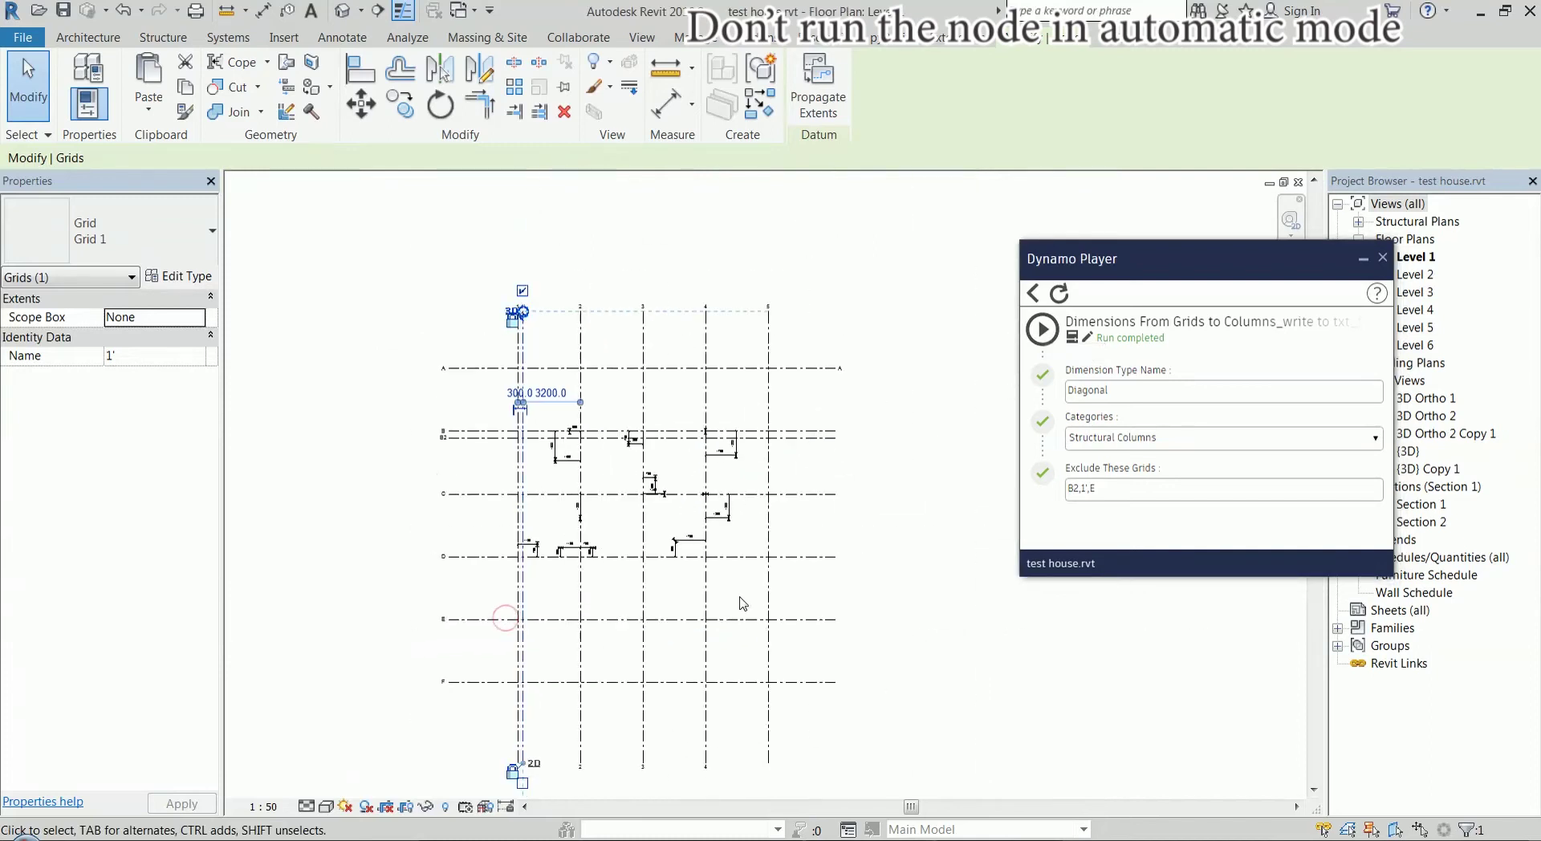
pyautogui.scroll(2, 447, 591)
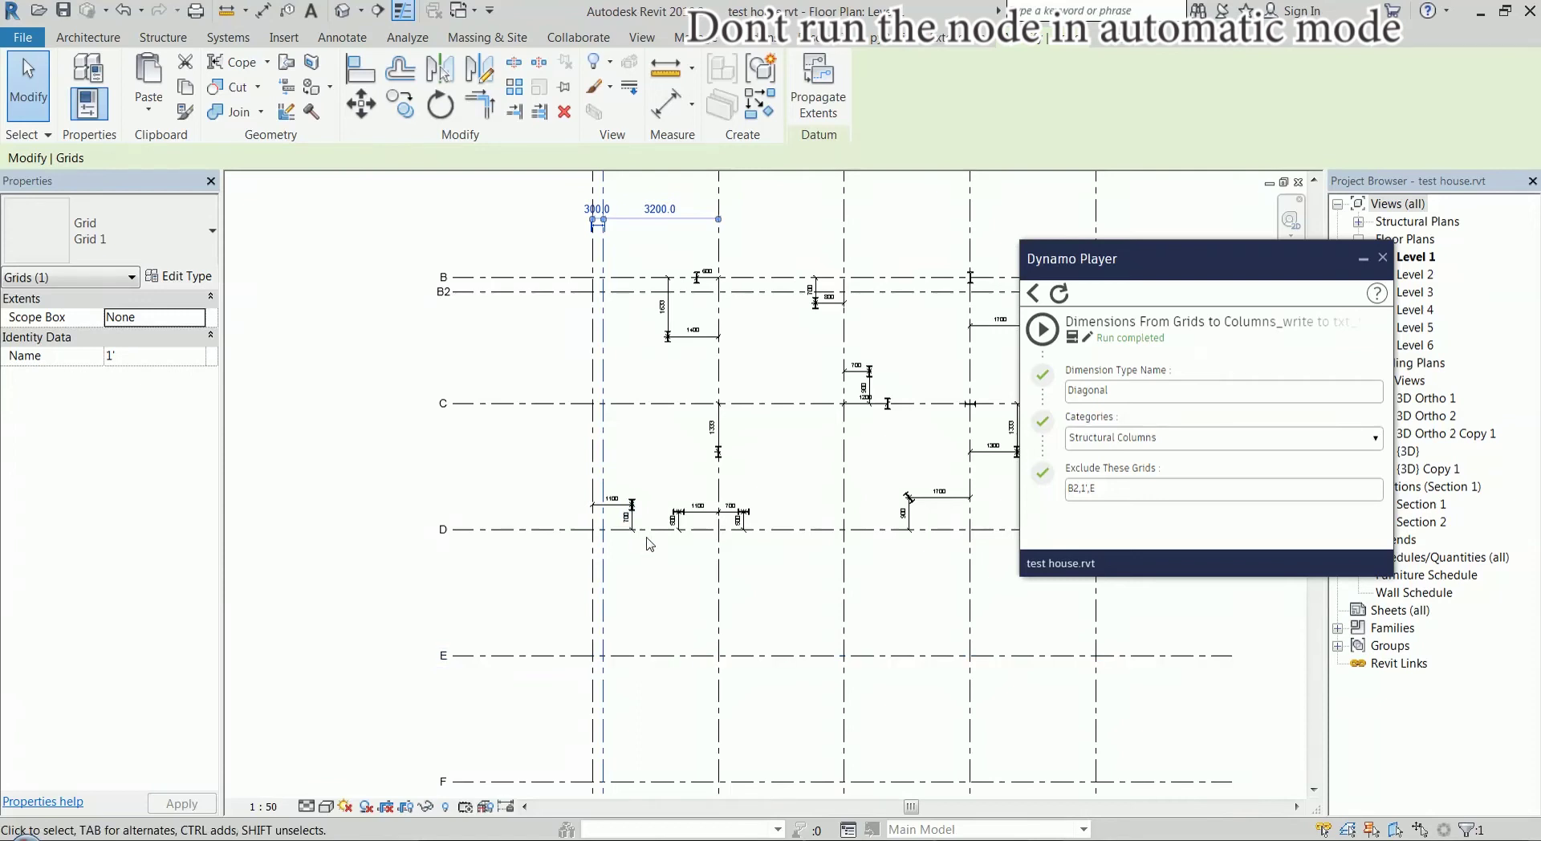
pyautogui.scroll(-1, 475, 625)
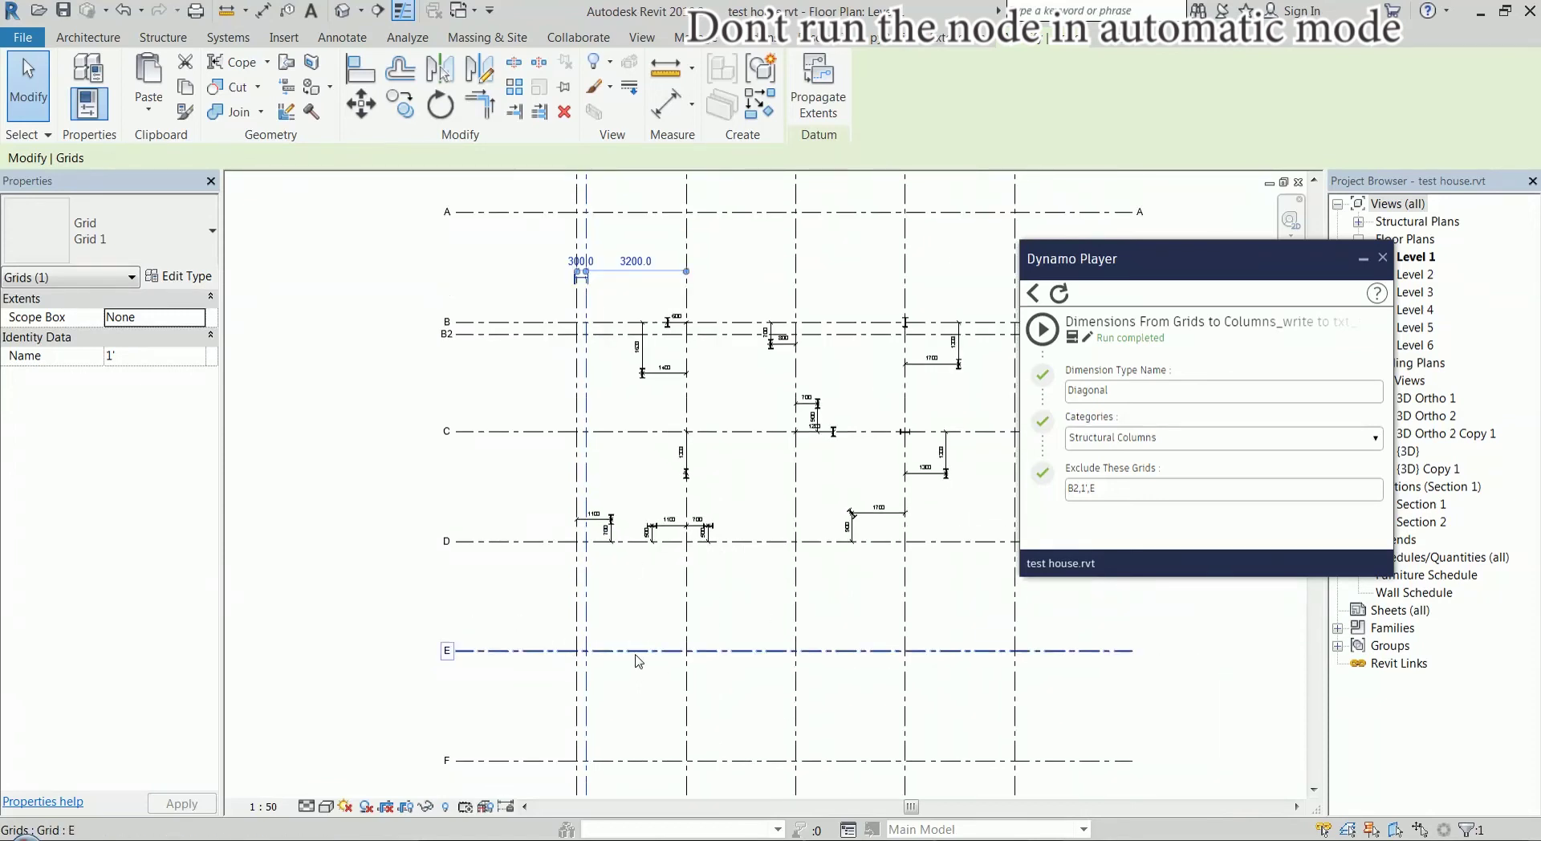
# Change the excluded grids to B2,1',D, rerun the script and check the column dimensions tied to grid C
pyautogui.click(1129, 493)
pyautogui.press('BackSpace')
pyautogui.press('BackSpace')
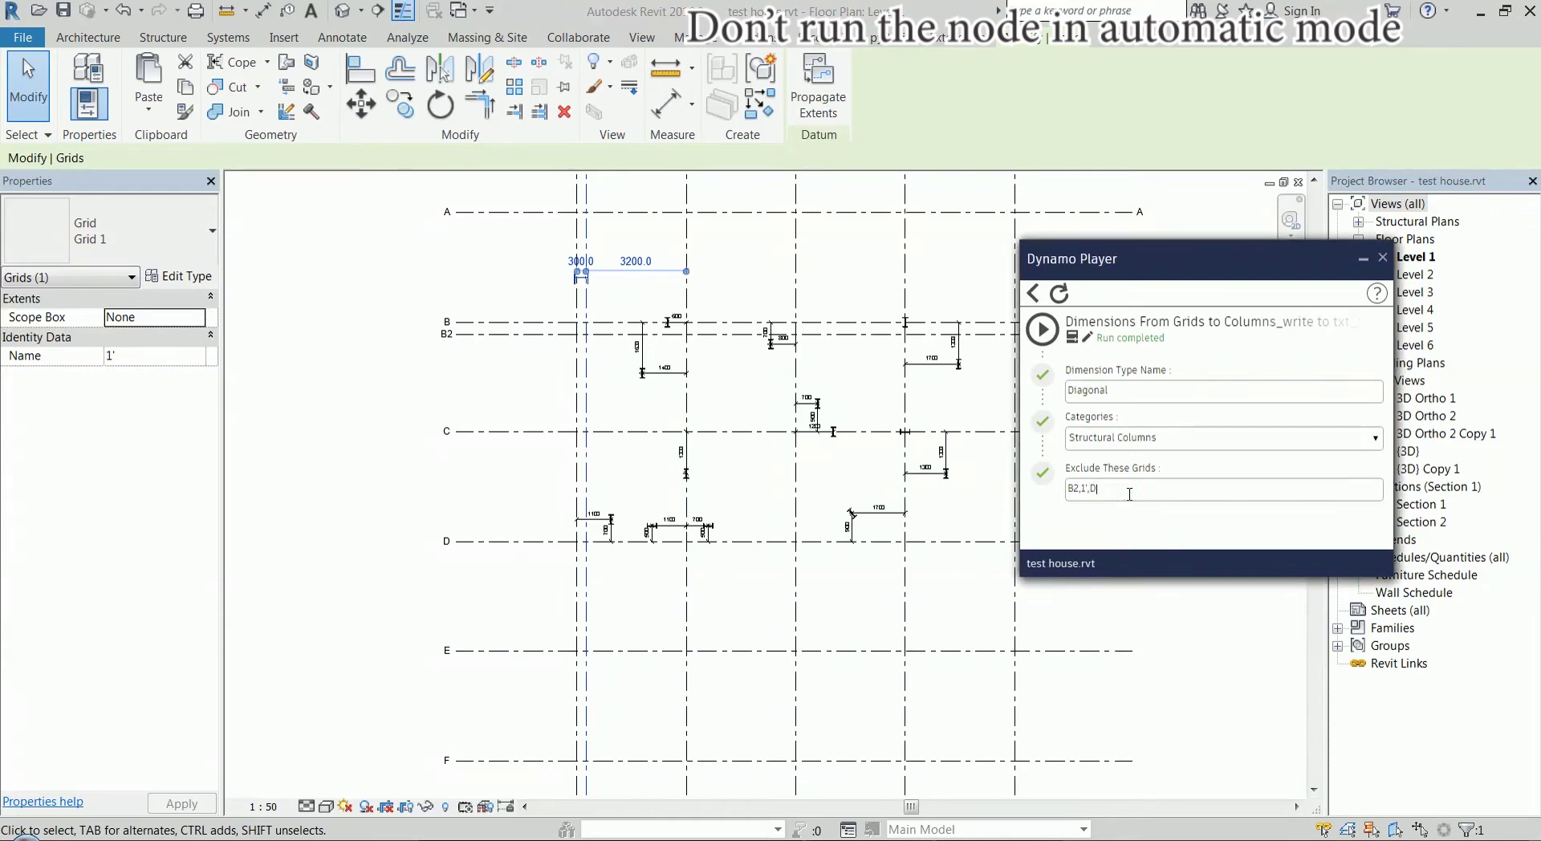
pyautogui.click(1047, 335)
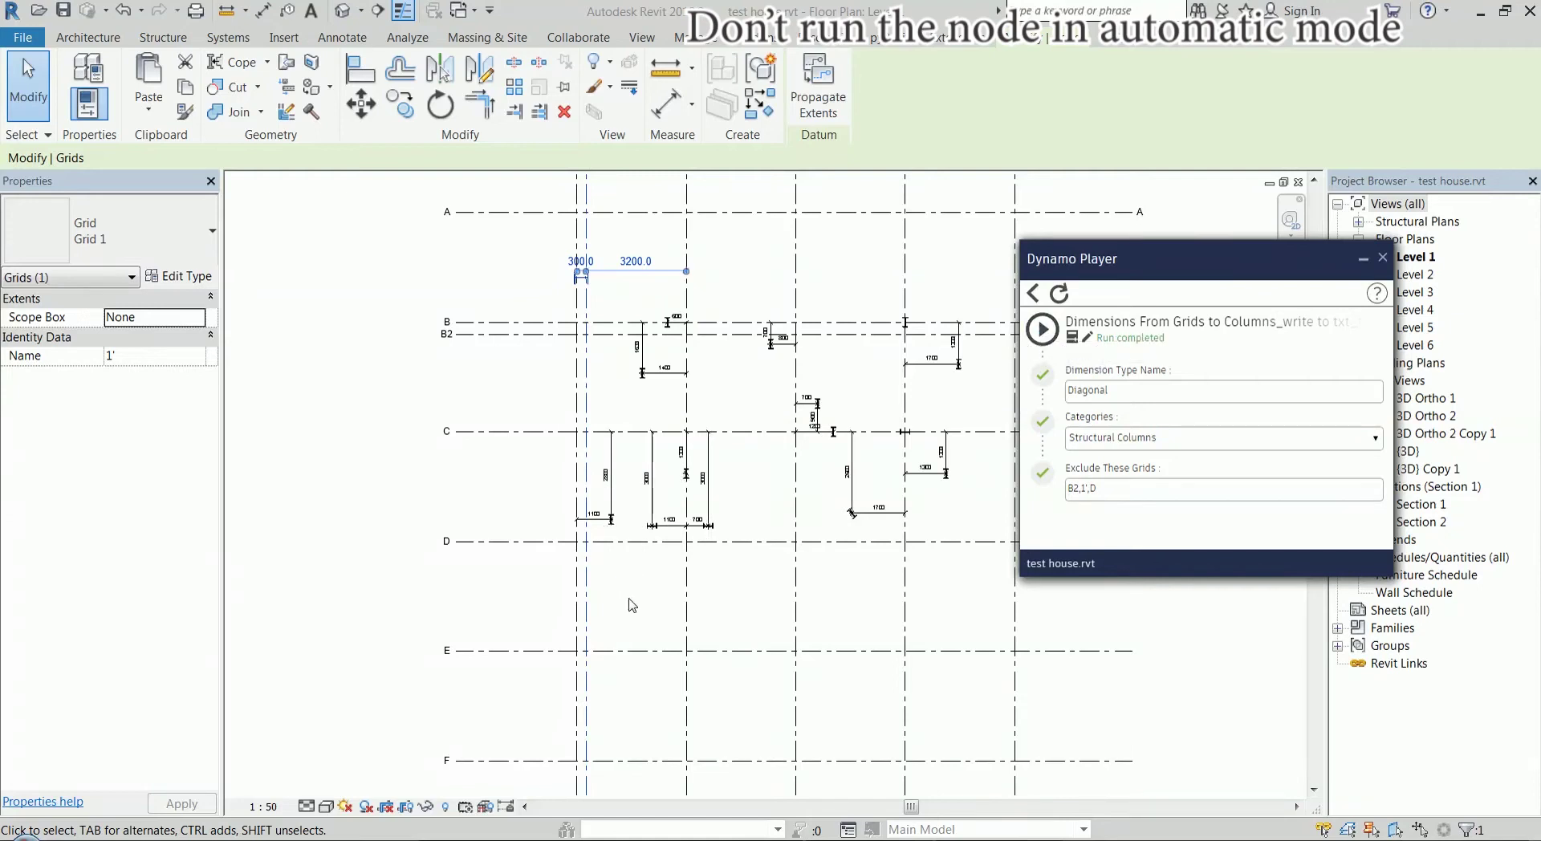
pyautogui.scroll(2, 602, 389)
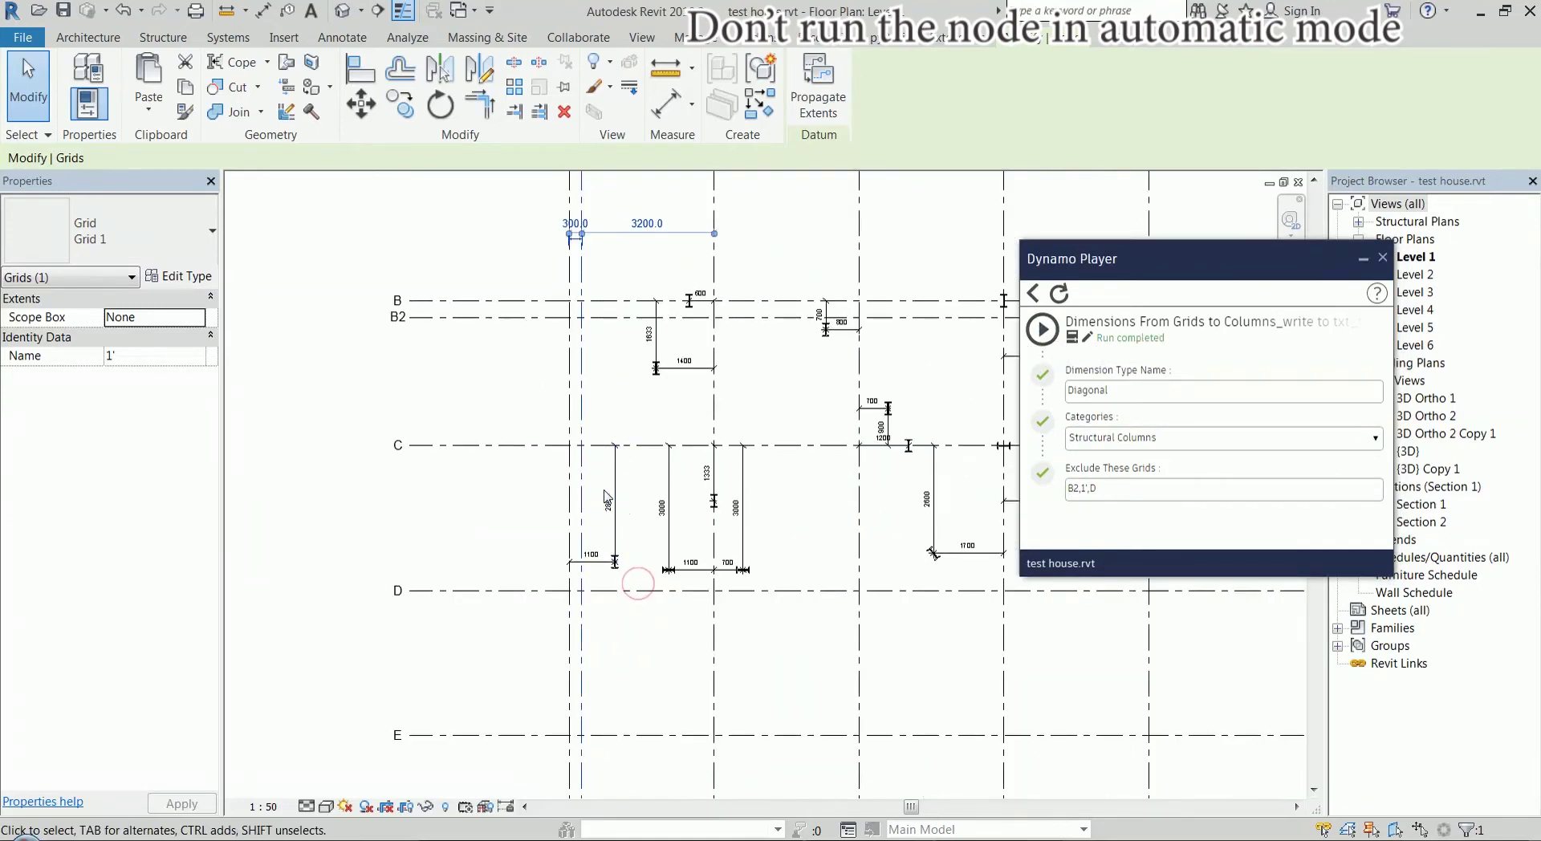
pyautogui.click(544, 446)
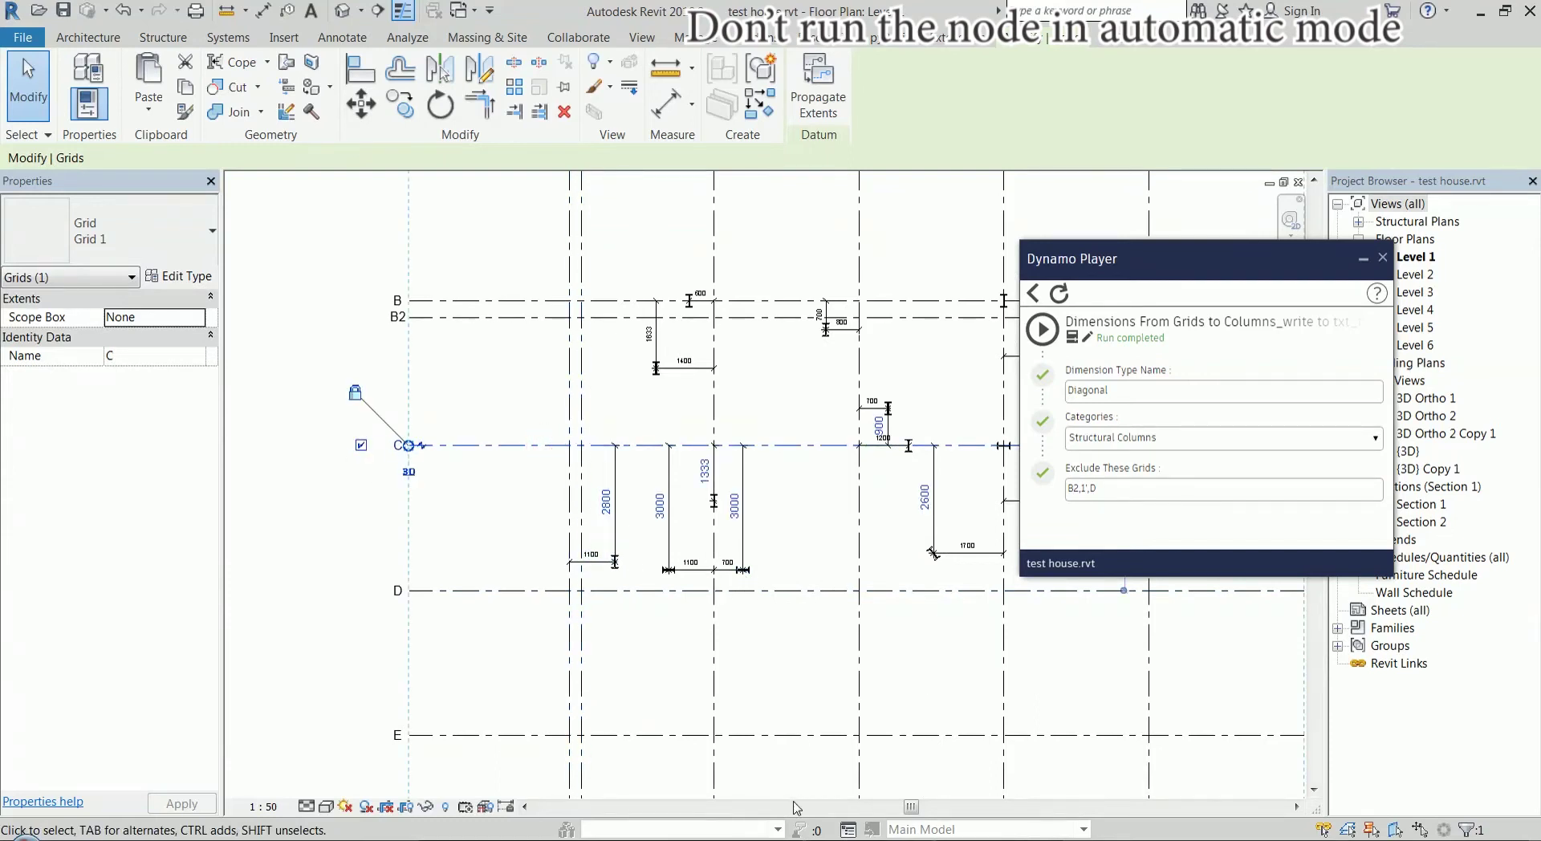
pyautogui.click(763, 679)
# Remove B2,1',D from the excluded grids and rerun the script to restore dimensions from every grid
pyautogui.click(1132, 492)
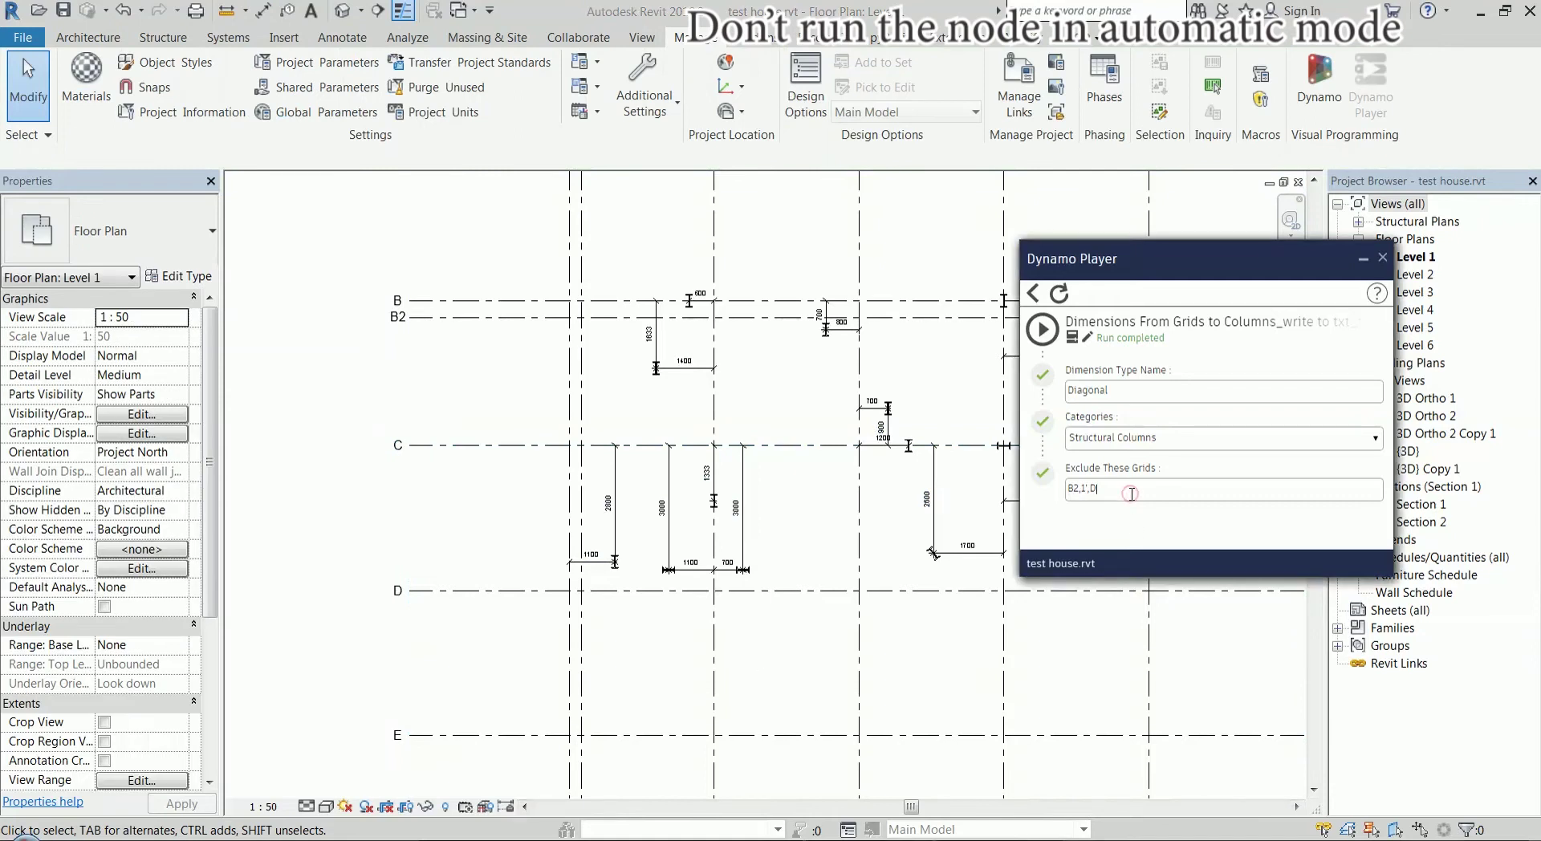
pyautogui.press('BackSpace')
pyautogui.press('BackSpace')
pyautogui.press('BackSpace')
pyautogui.press('BackSpace')
pyautogui.press('BackSpace')
pyautogui.click(1041, 339)
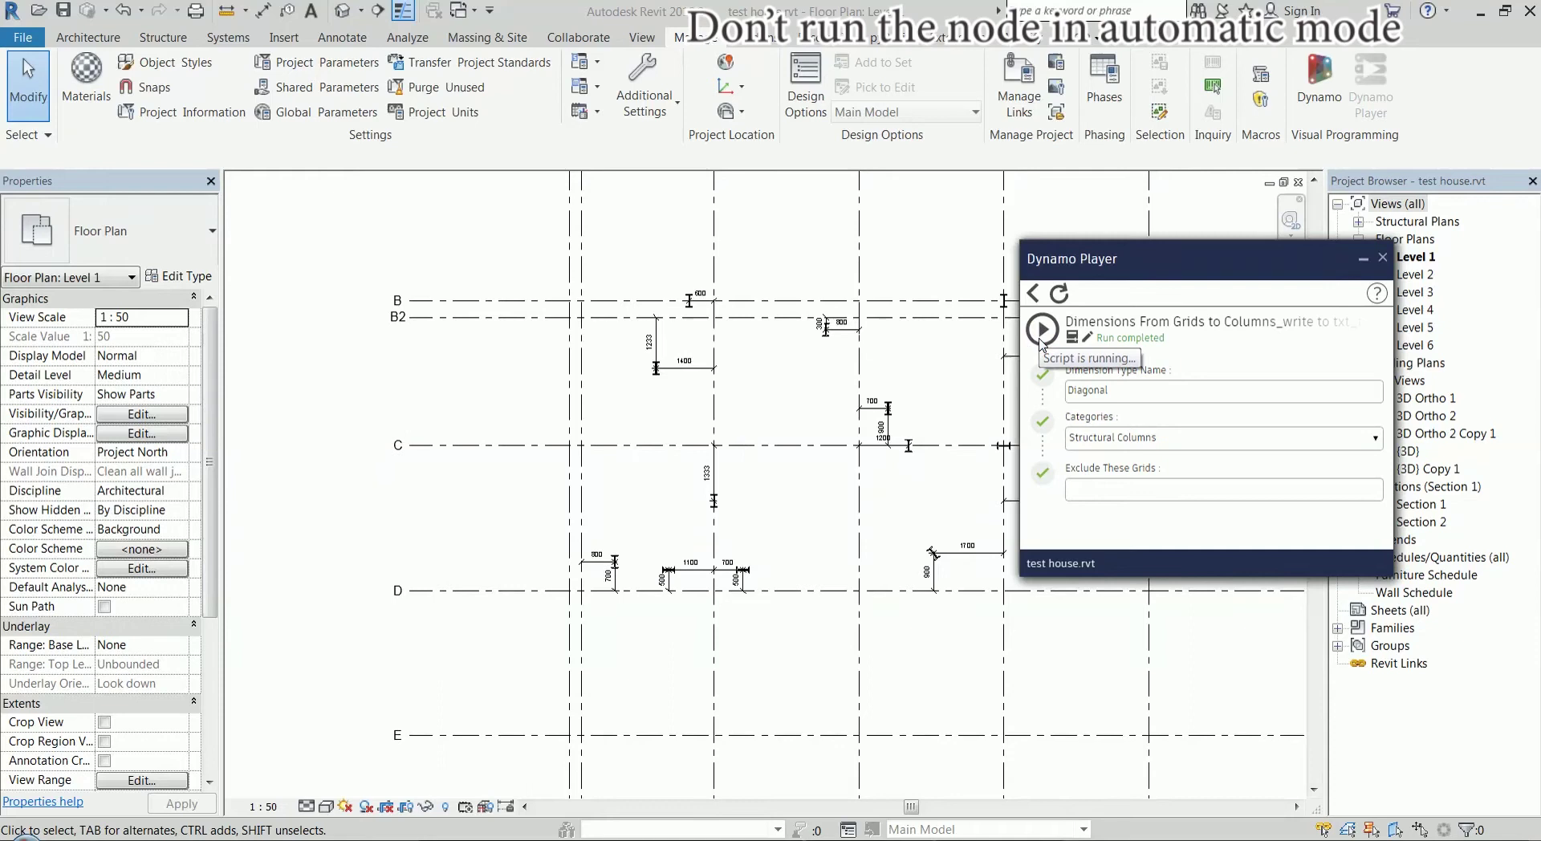
pyautogui.click(319, 539)
pyautogui.scroll(-3, 379, 495)
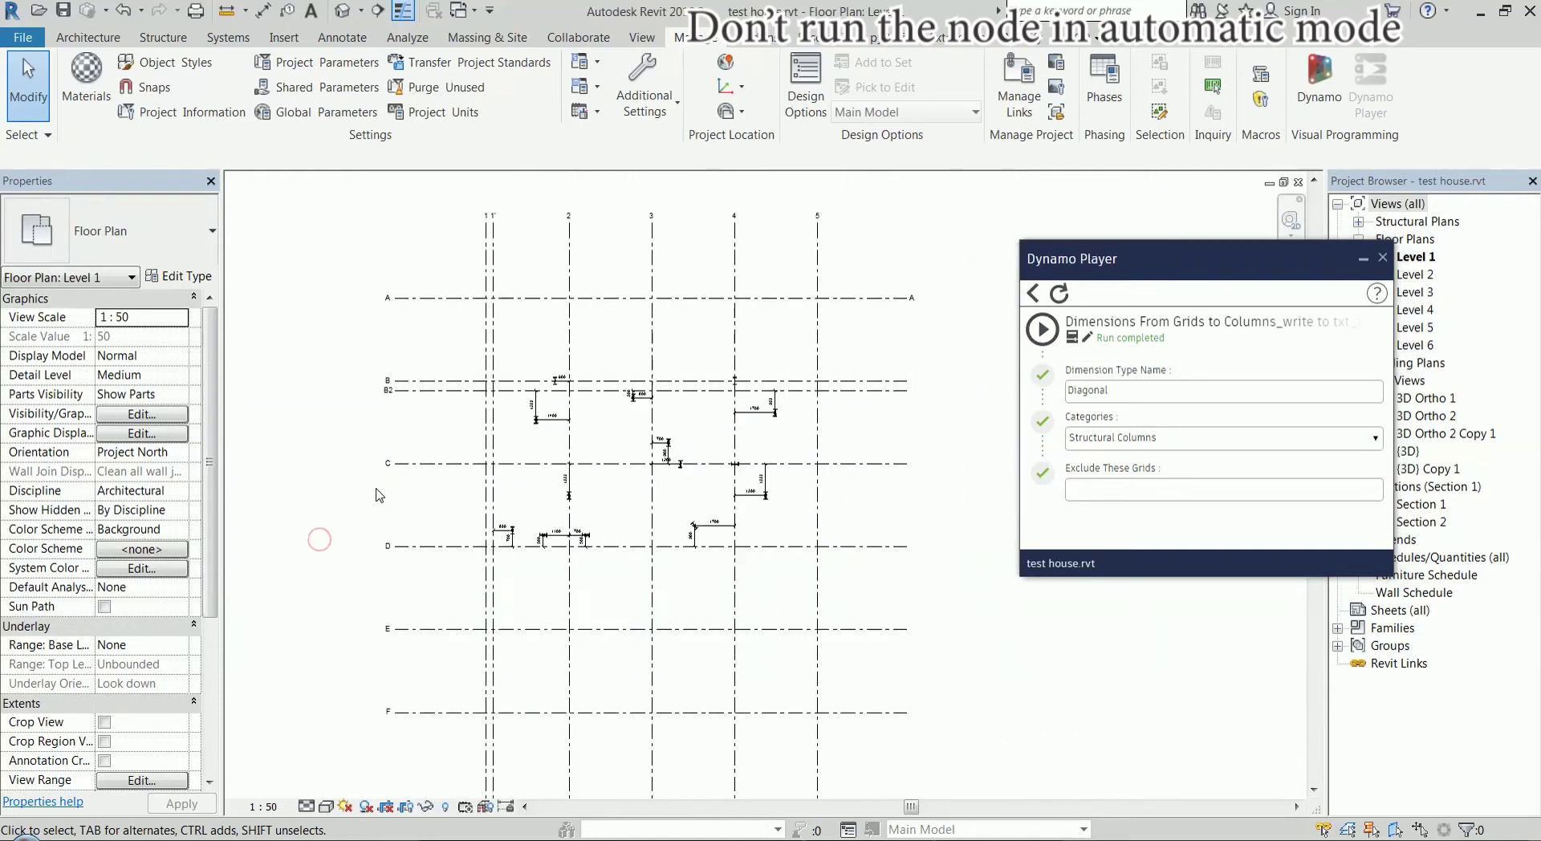
# Set the dimension type name to Red, rerun the script and check the style of a column dimension below grid B2
pyautogui.doubleClick(1218, 394)
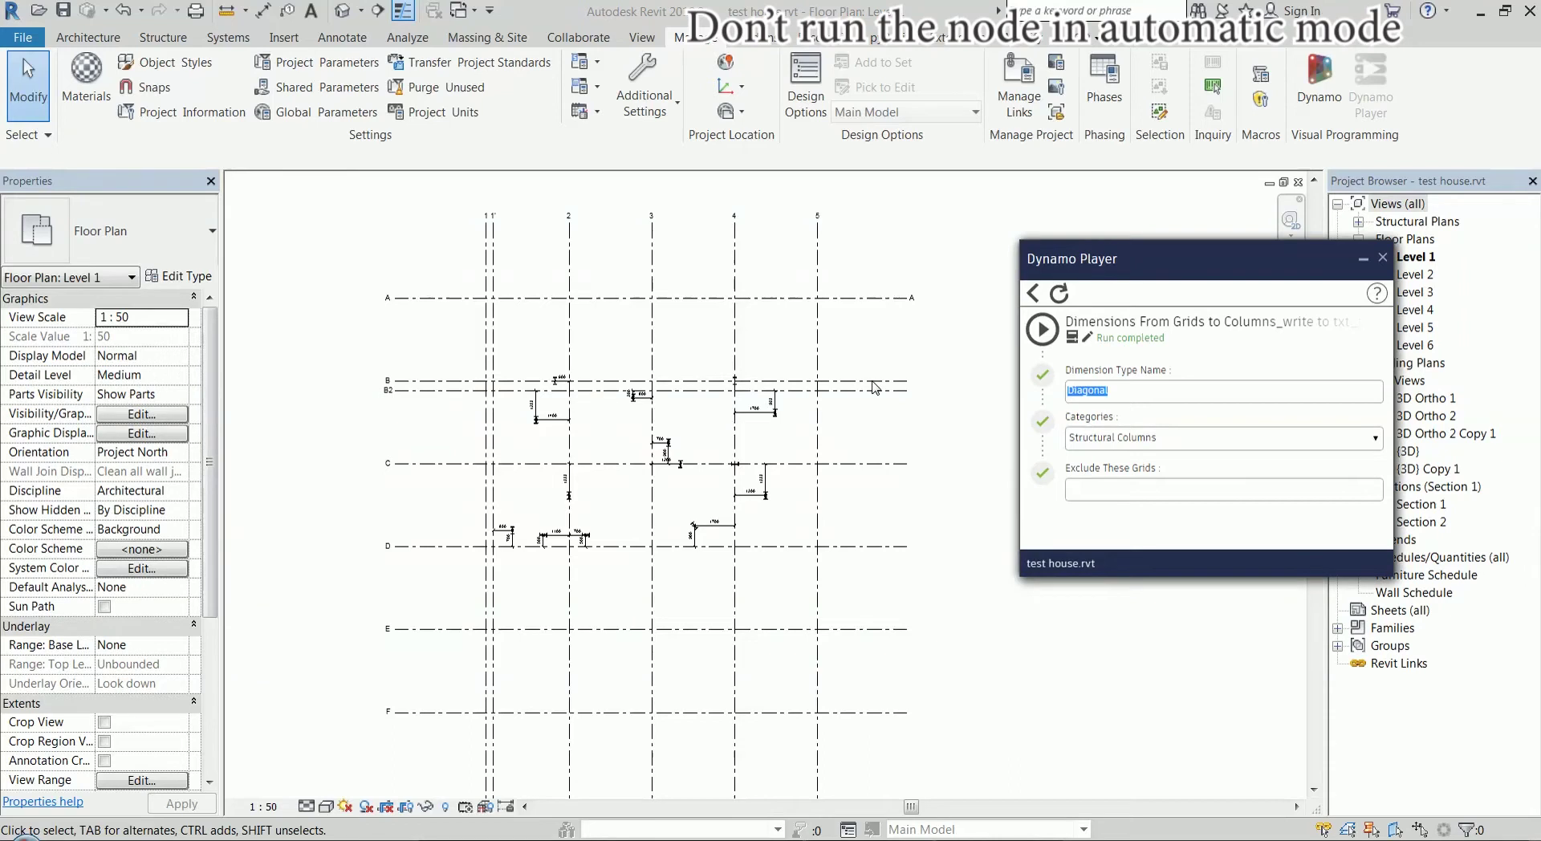
pyautogui.write('Red')
pyautogui.click(1045, 329)
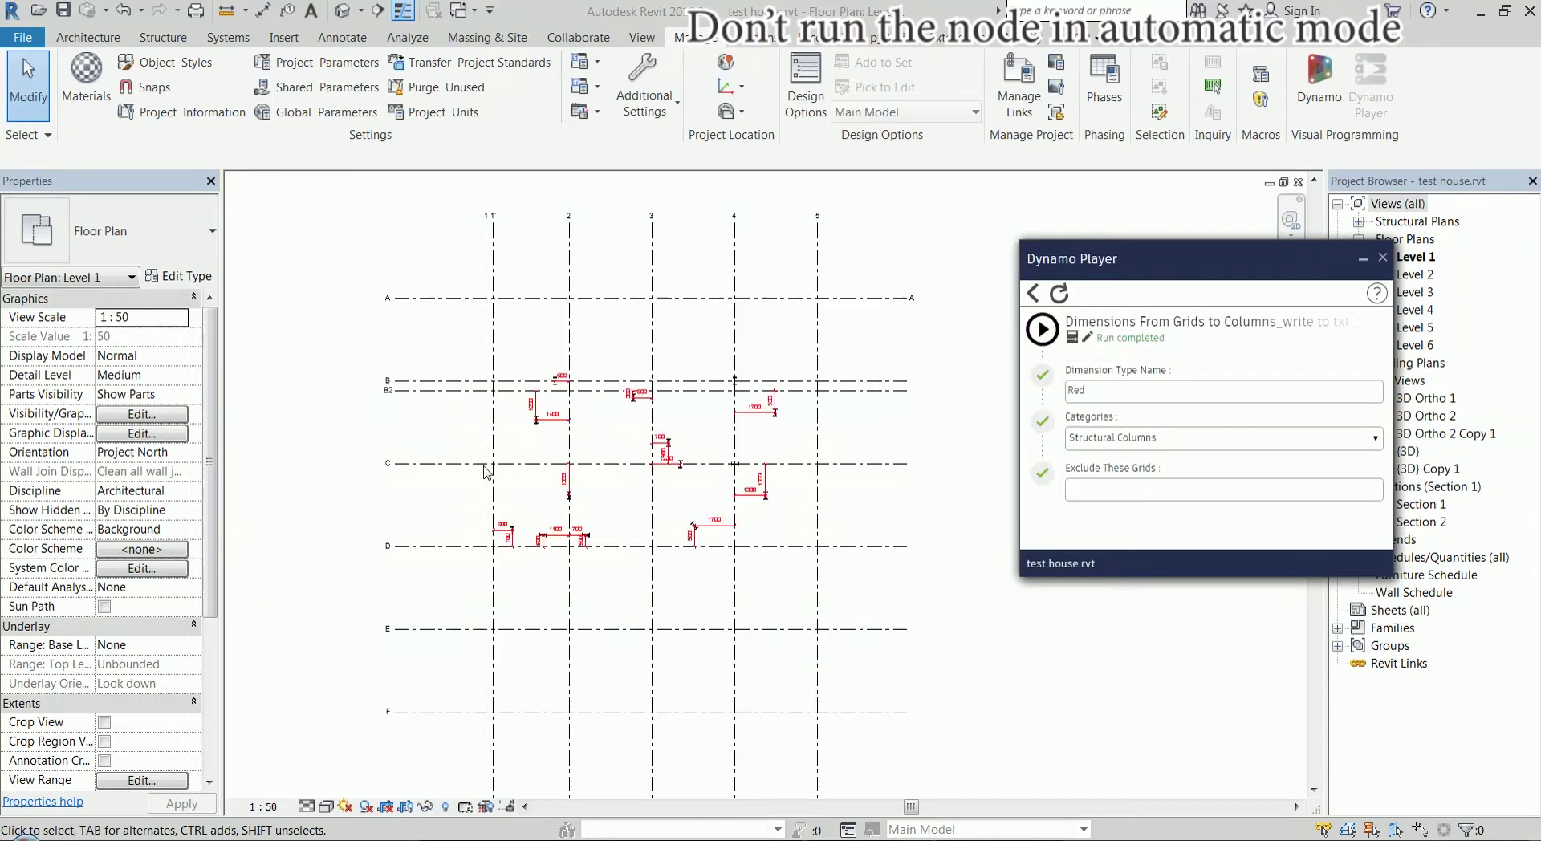
pyautogui.scroll(3, 514, 444)
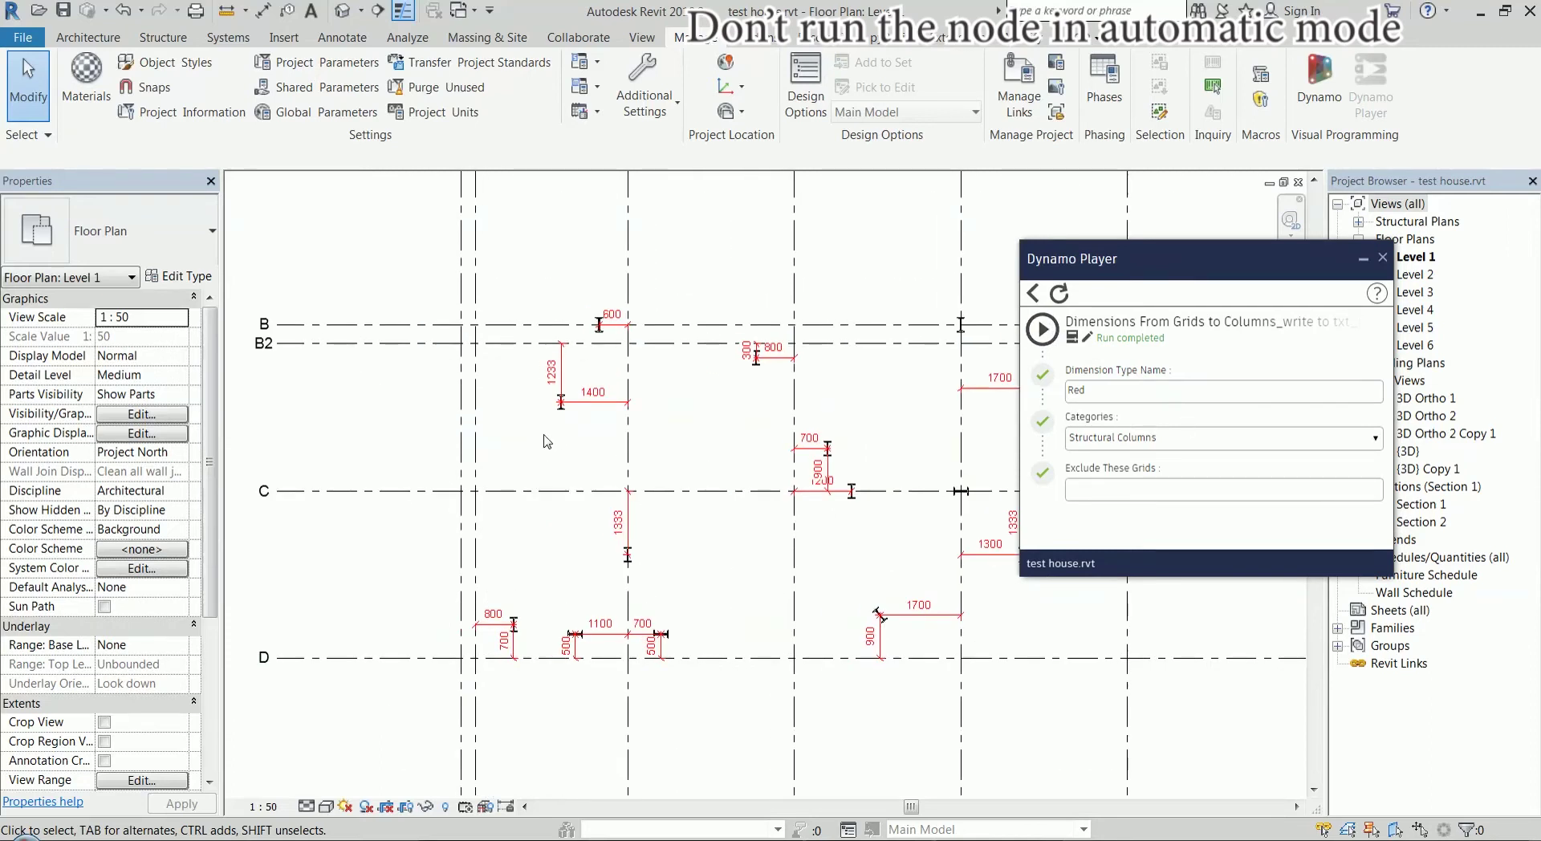
pyautogui.click(592, 403)
pyautogui.click(121, 231)
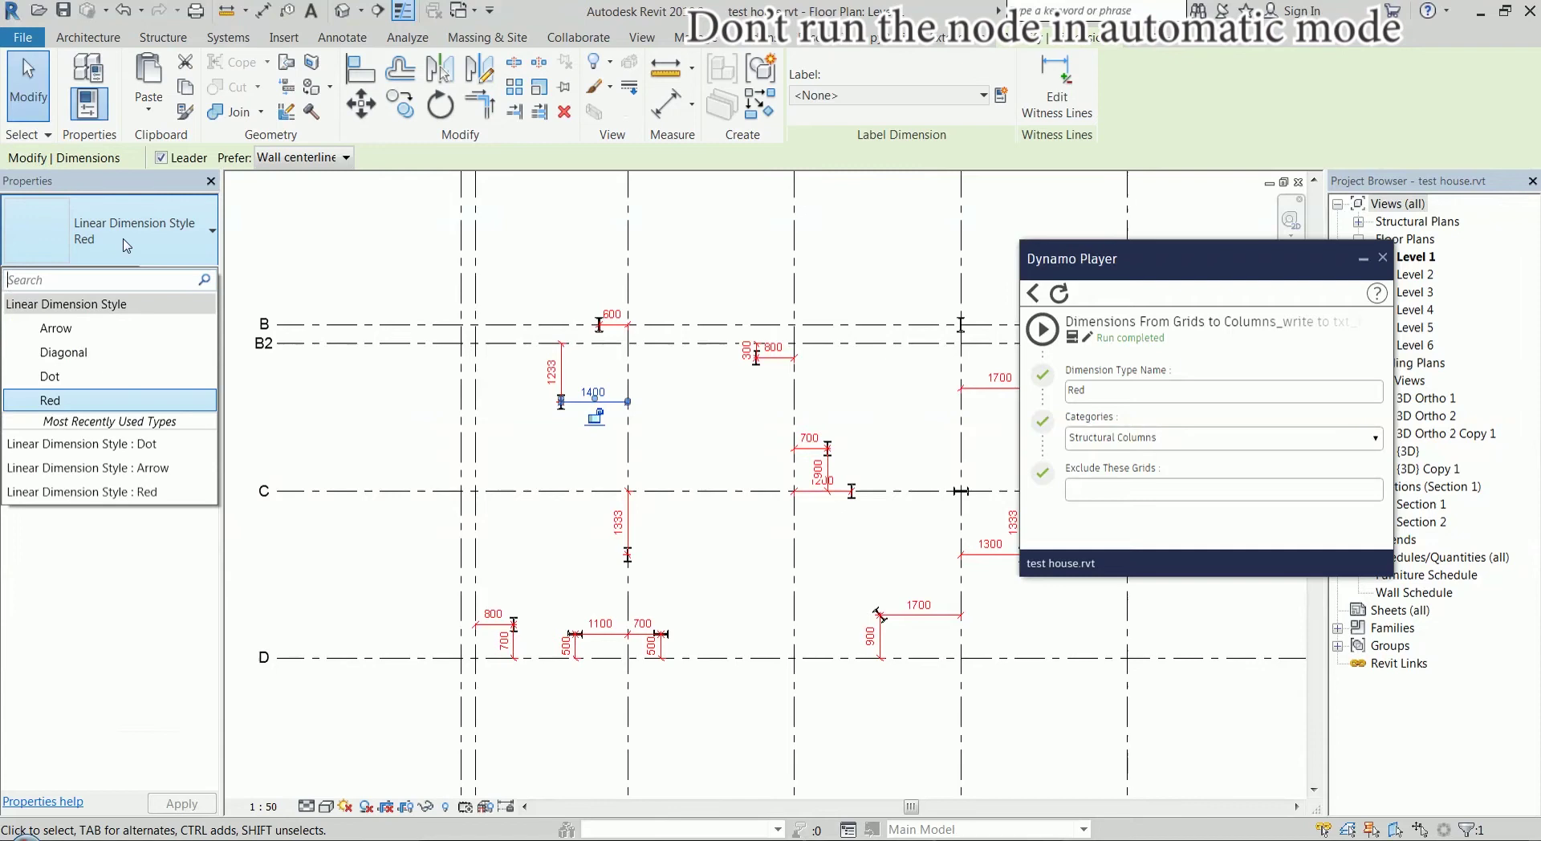
pyautogui.click(754, 434)
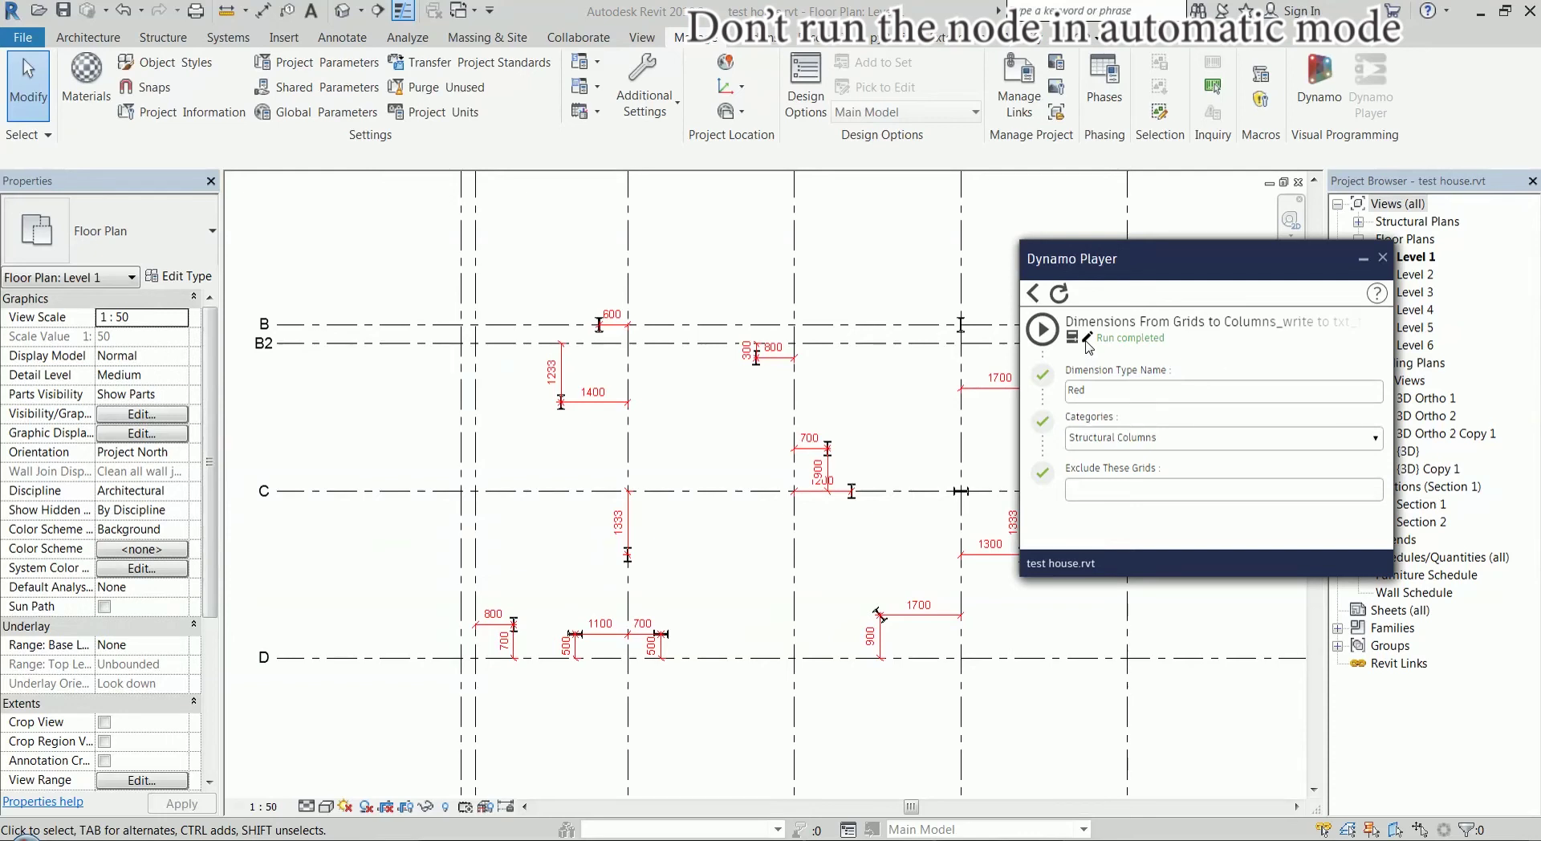
# Open the dimensioning script for editing in Dynamo, close Dynamo Player and reposition the Dynamo window to view the whole graph
pyautogui.click(1086, 340)
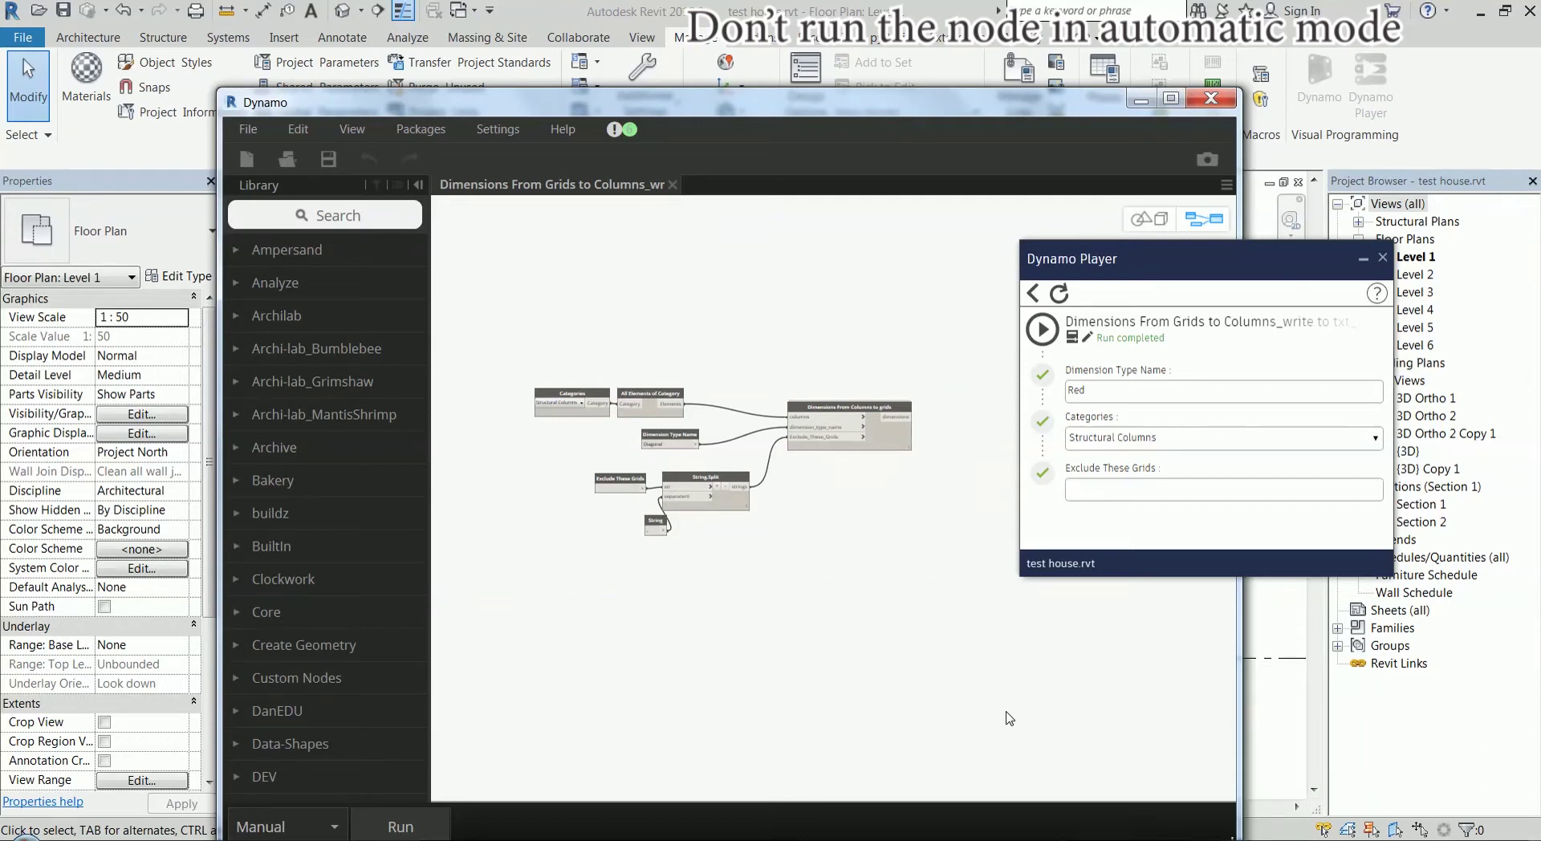
pyautogui.scroll(2, 967, 698)
pyautogui.scroll(4, 730, 313)
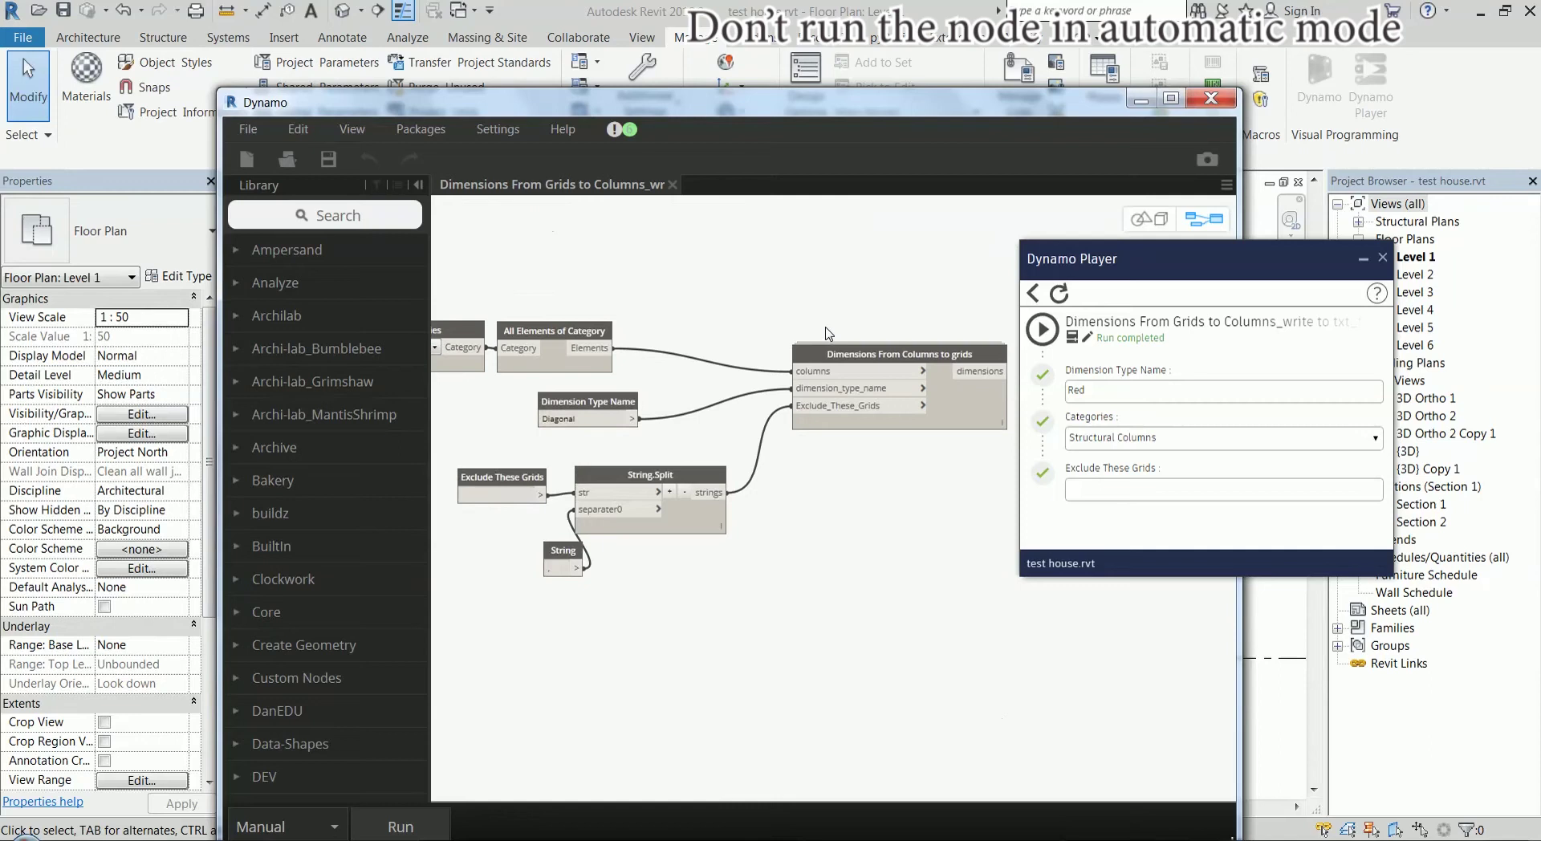
pyautogui.click(825, 358)
pyautogui.scroll(-3, 876, 305)
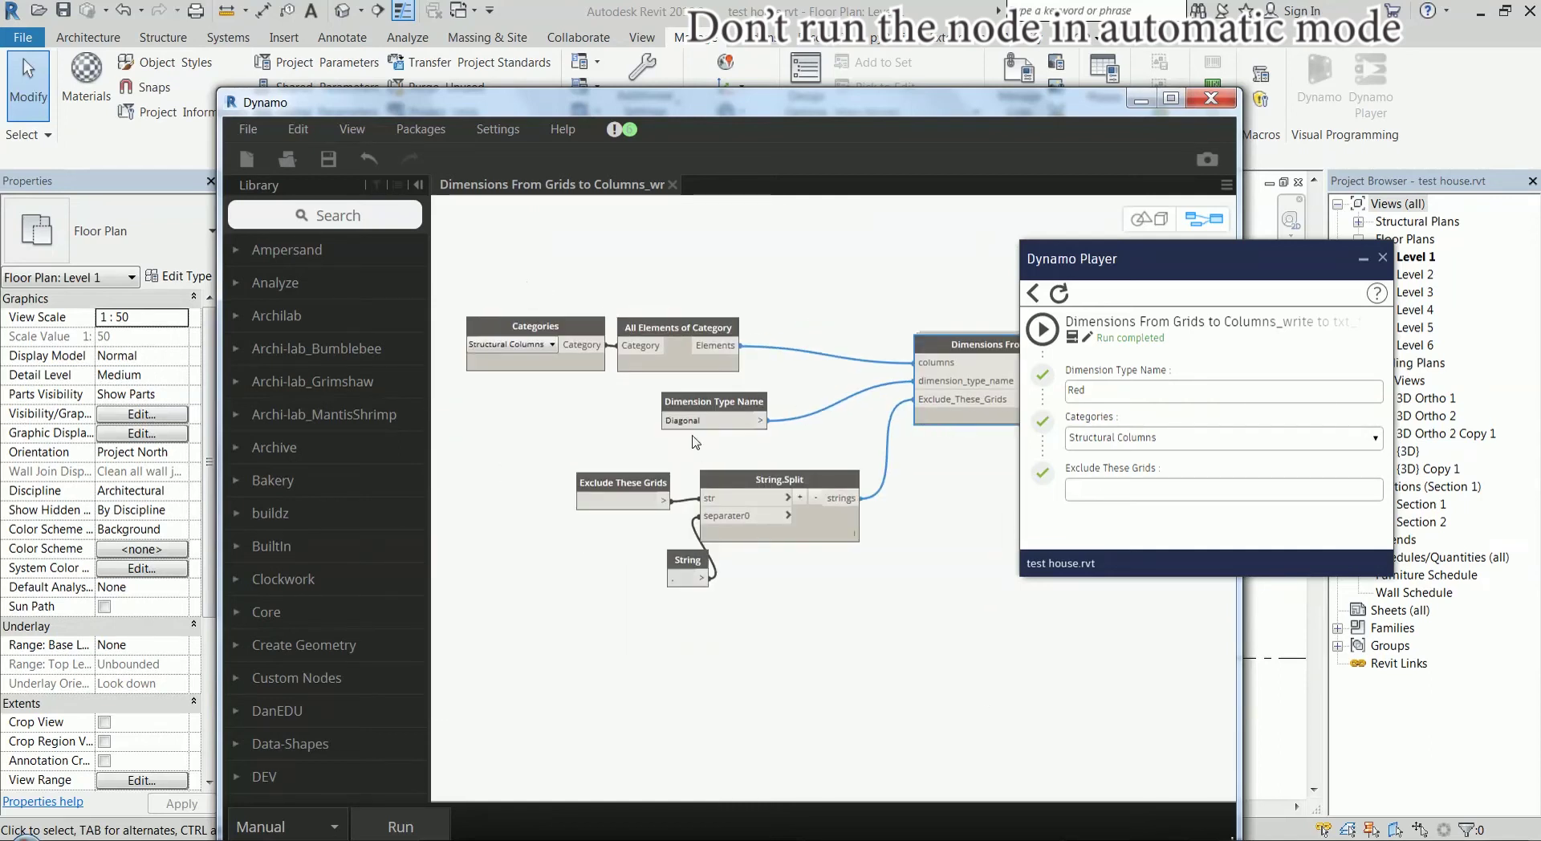
pyautogui.click(1382, 260)
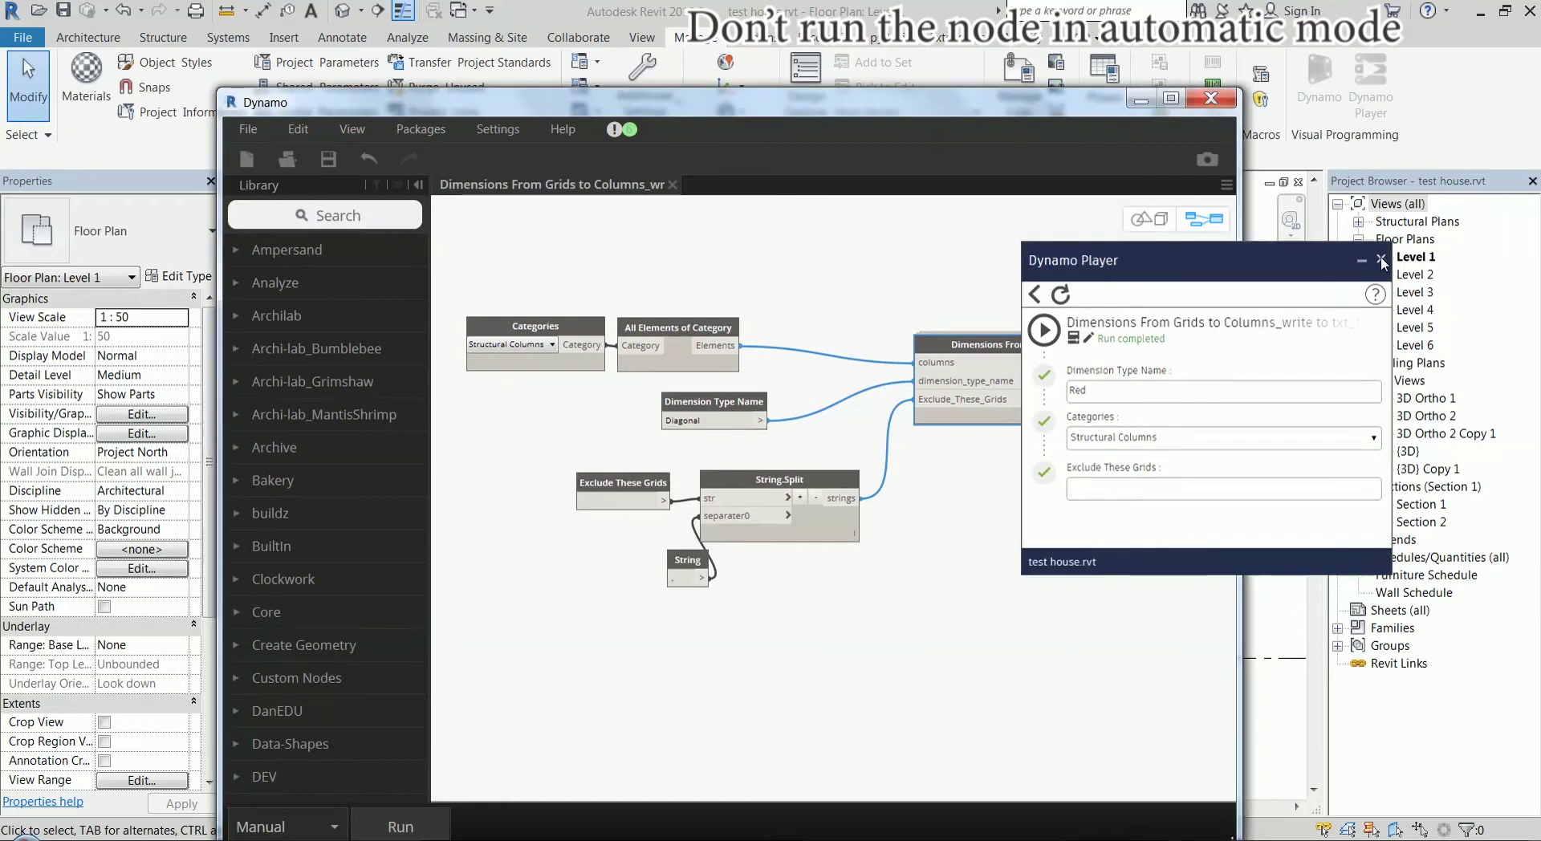
pyautogui.moveTo(878, 97); pyautogui.dragTo(1079, 64)
pyautogui.click(776, 381)
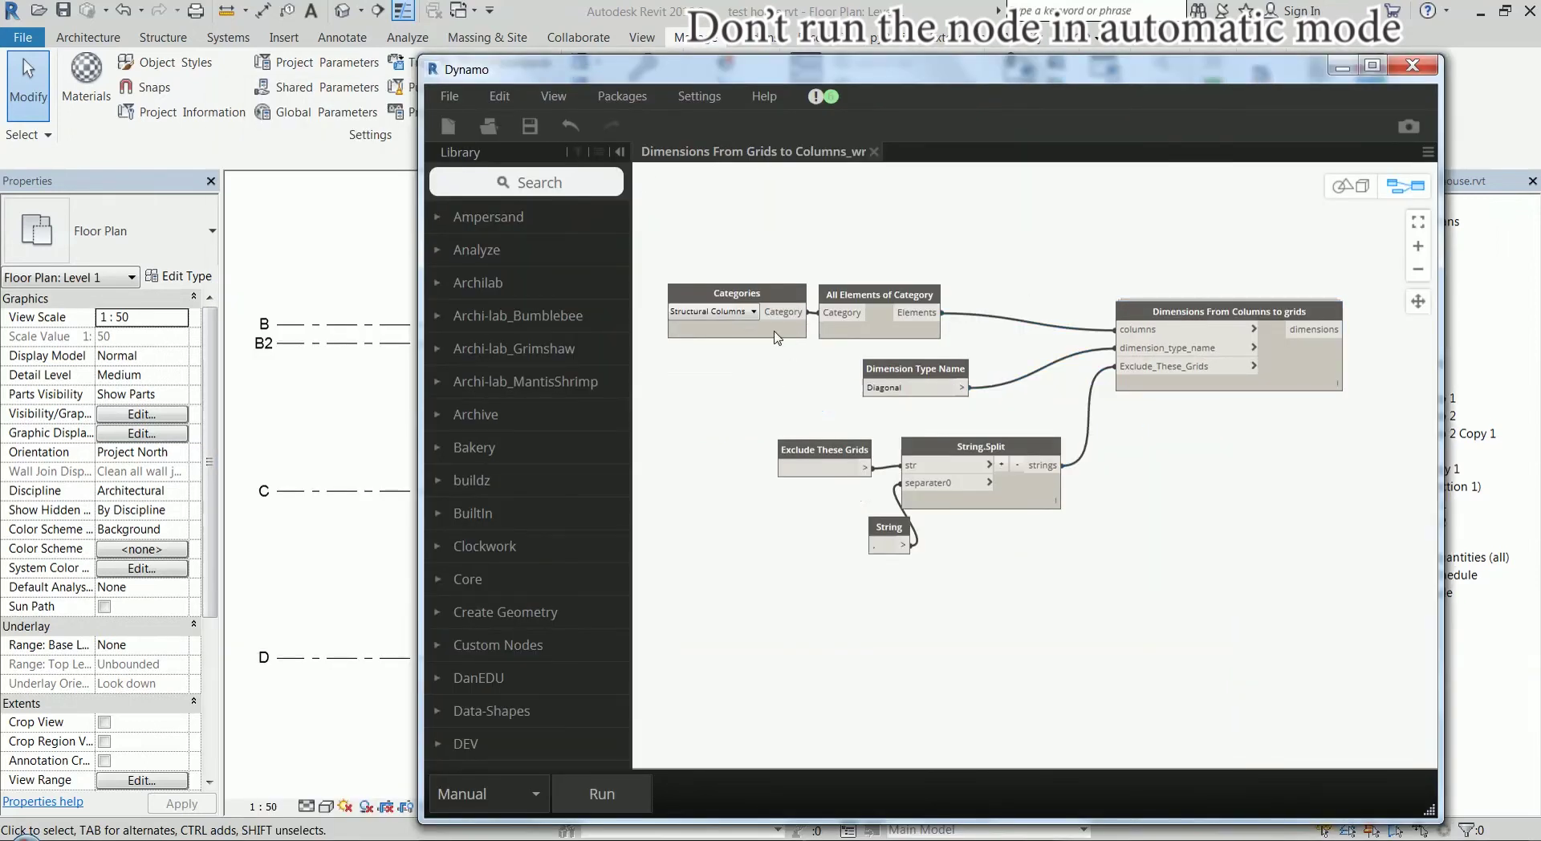
# Rearrange the Dimension Type Name, String and String.Split nodes slightly so the wiring into the dimensioning node is clearer
pyautogui.scroll(2, 767, 278)
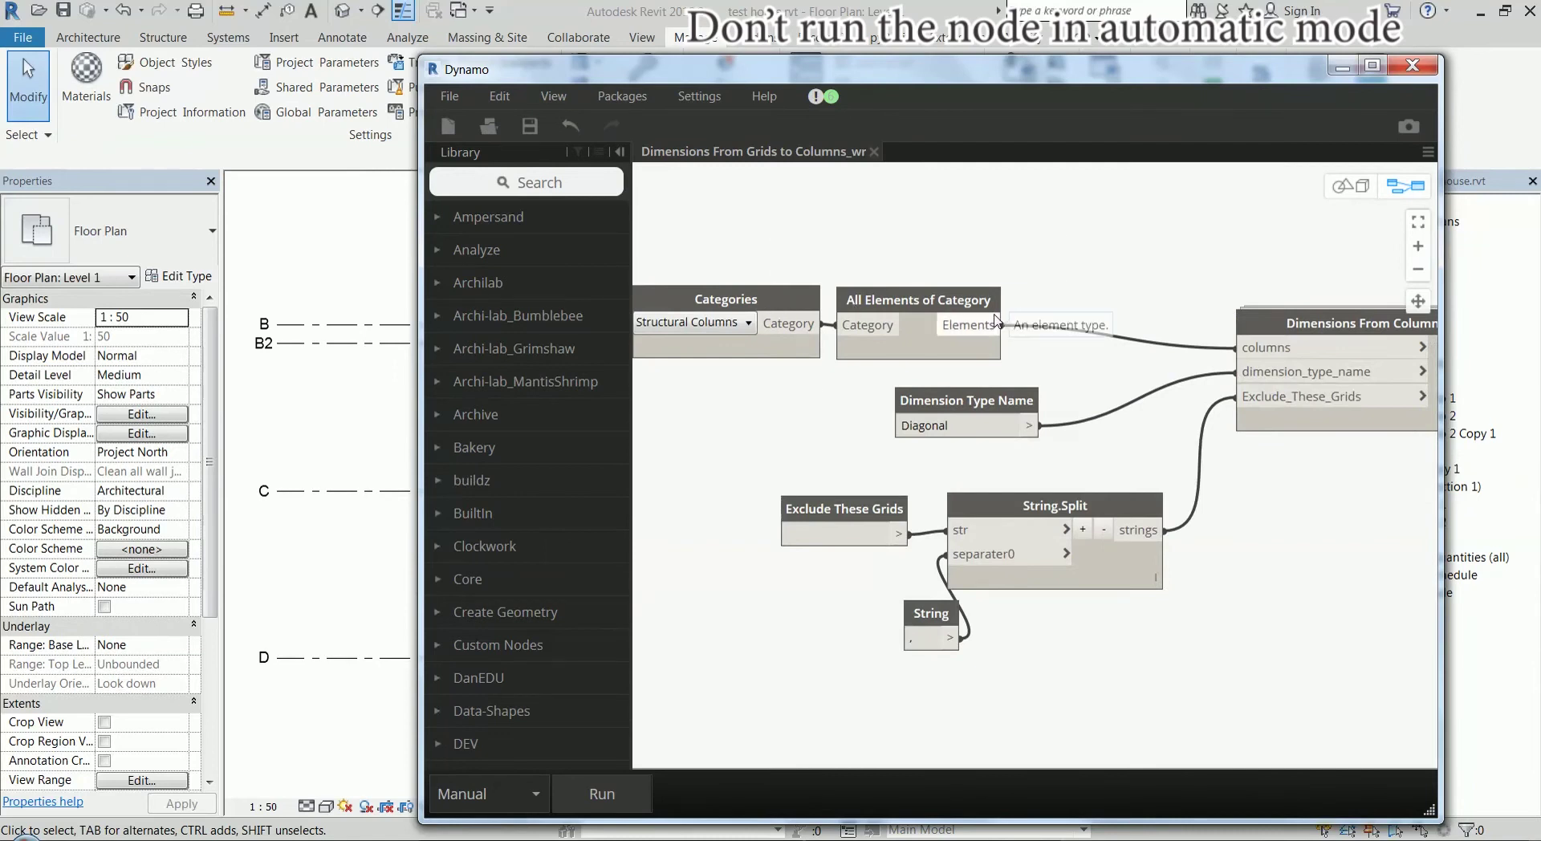
pyautogui.moveTo(994, 412); pyautogui.dragTo(975, 410)
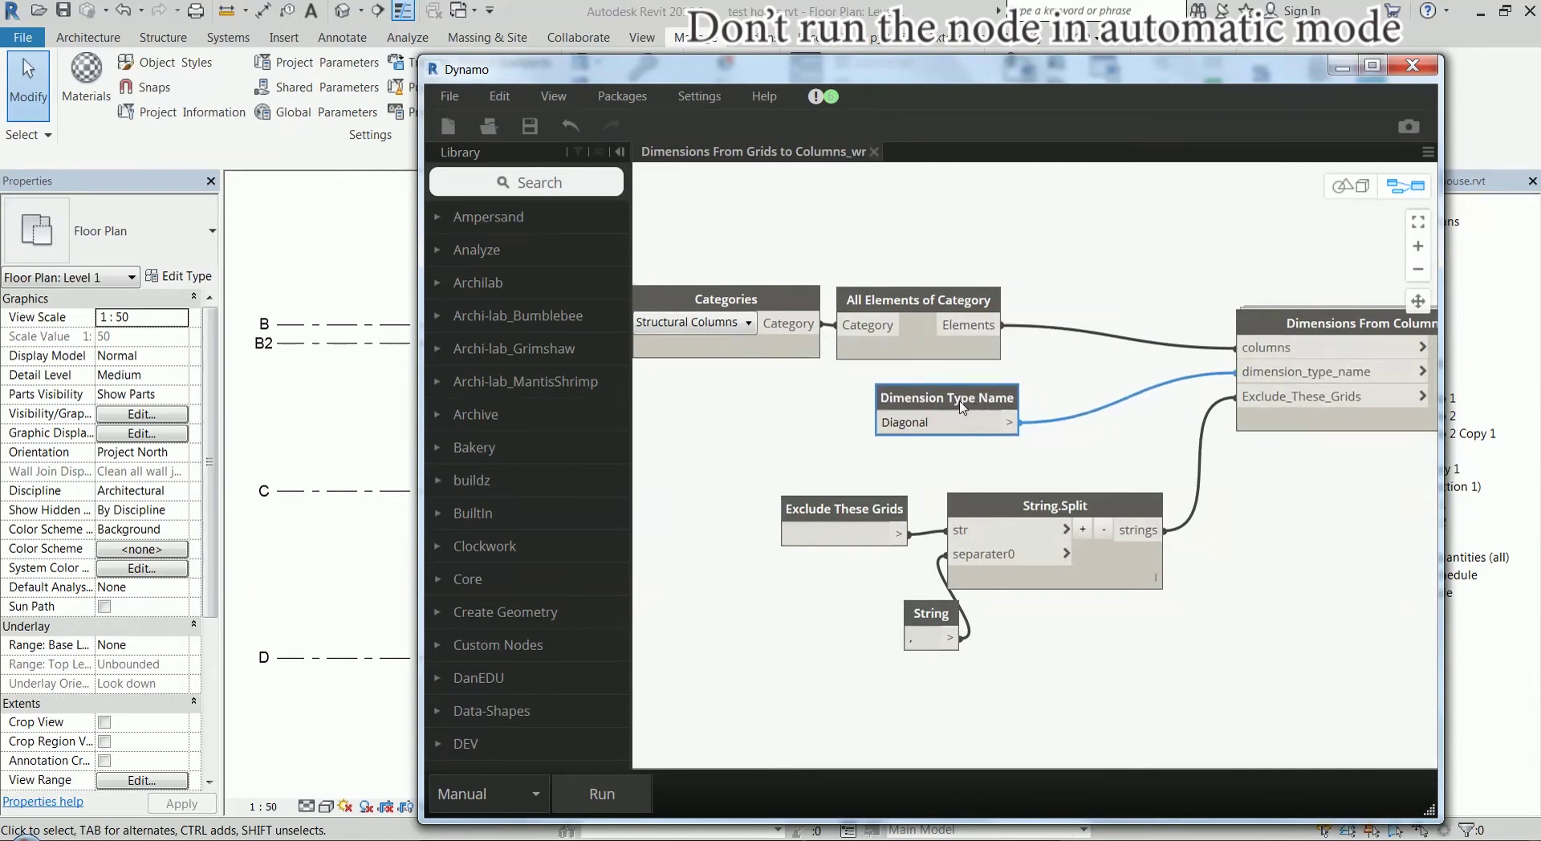
pyautogui.doubleClick(957, 425)
pyautogui.click(980, 398)
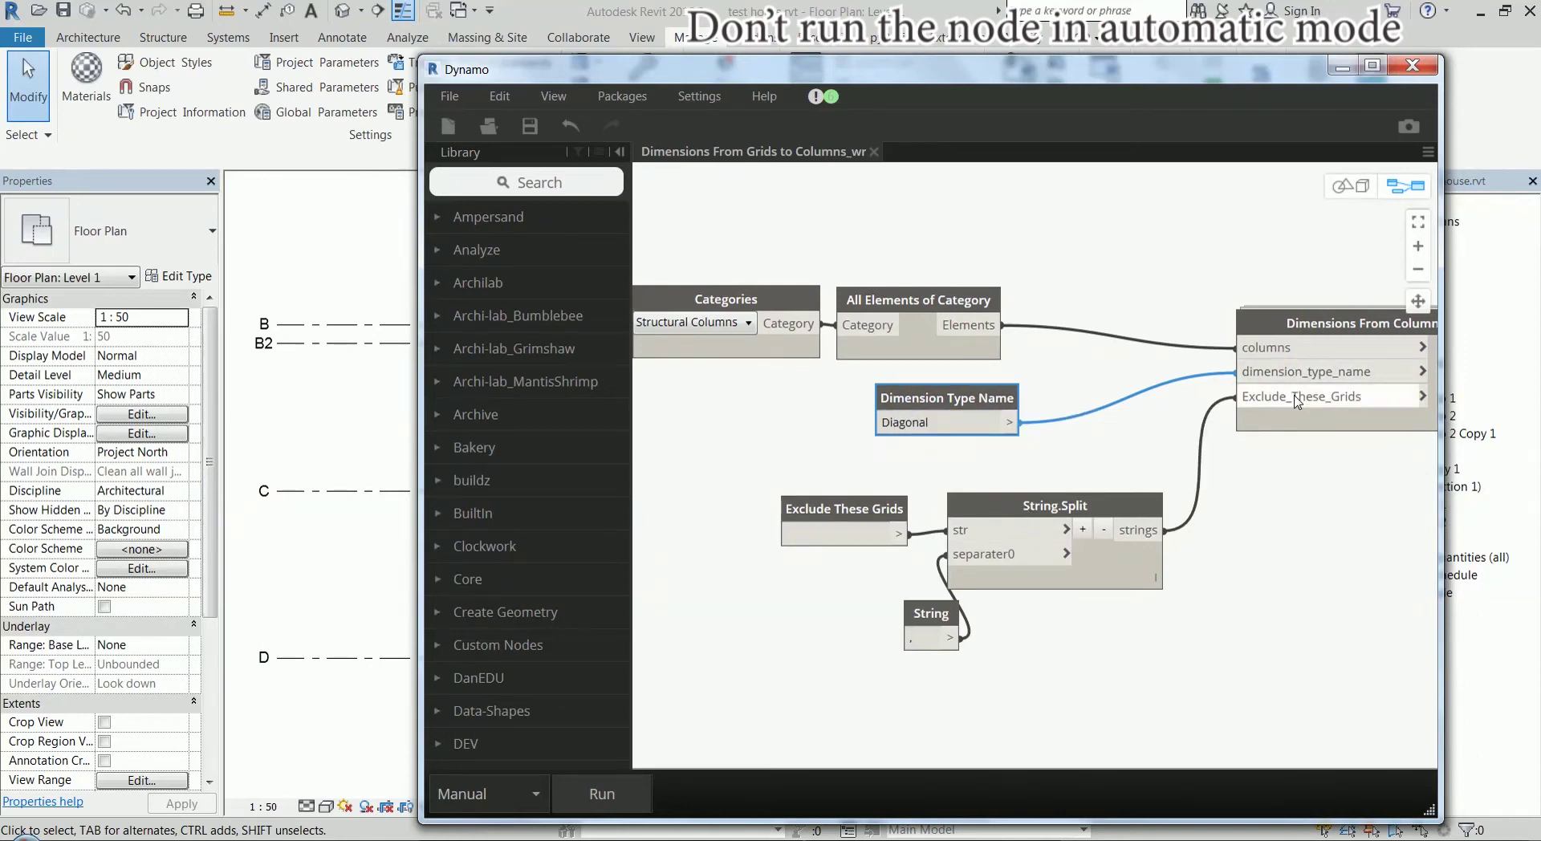
pyautogui.moveTo(1087, 503); pyautogui.dragTo(1083, 503)
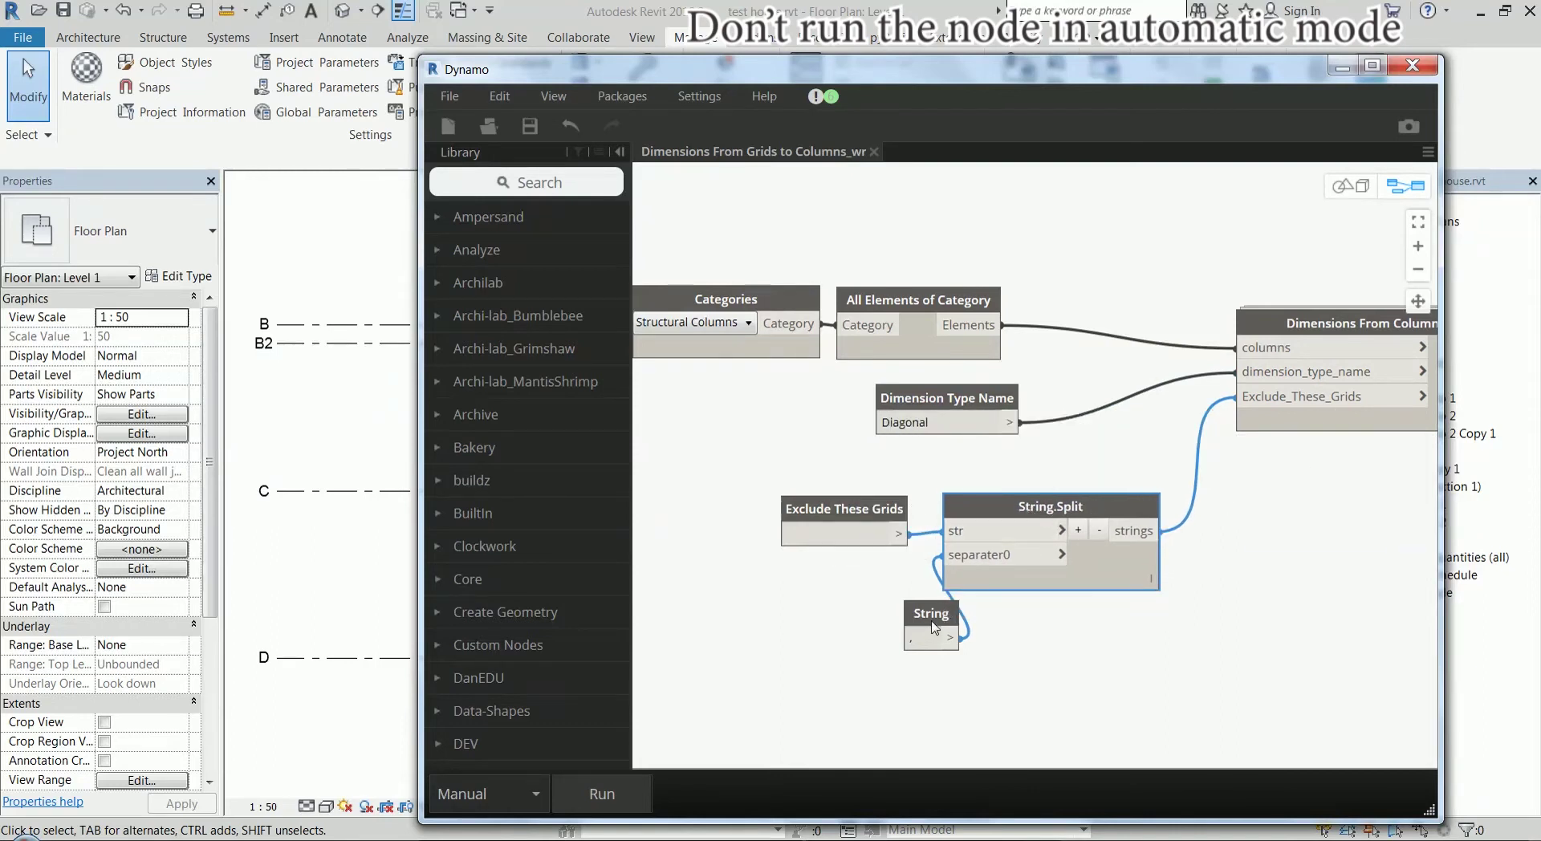
pyautogui.moveTo(947, 615); pyautogui.dragTo(912, 612)
pyautogui.moveTo(1111, 514); pyautogui.dragTo(1108, 520)
# Enter B2,1' as the value of the Exclude These Grids node
pyautogui.click(868, 535)
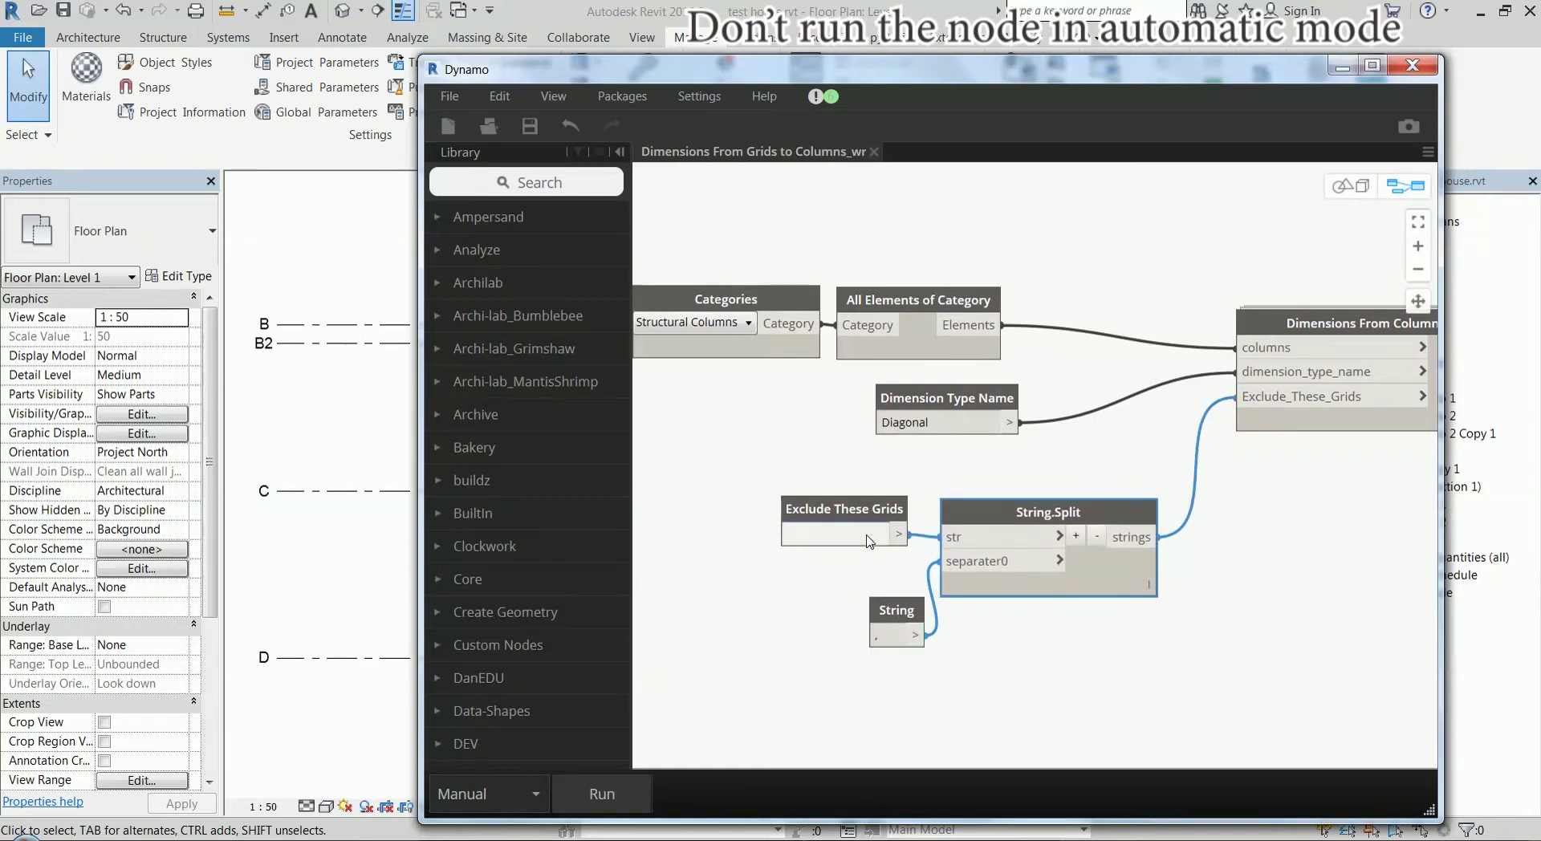
pyautogui.scroll(-3, 854, 449)
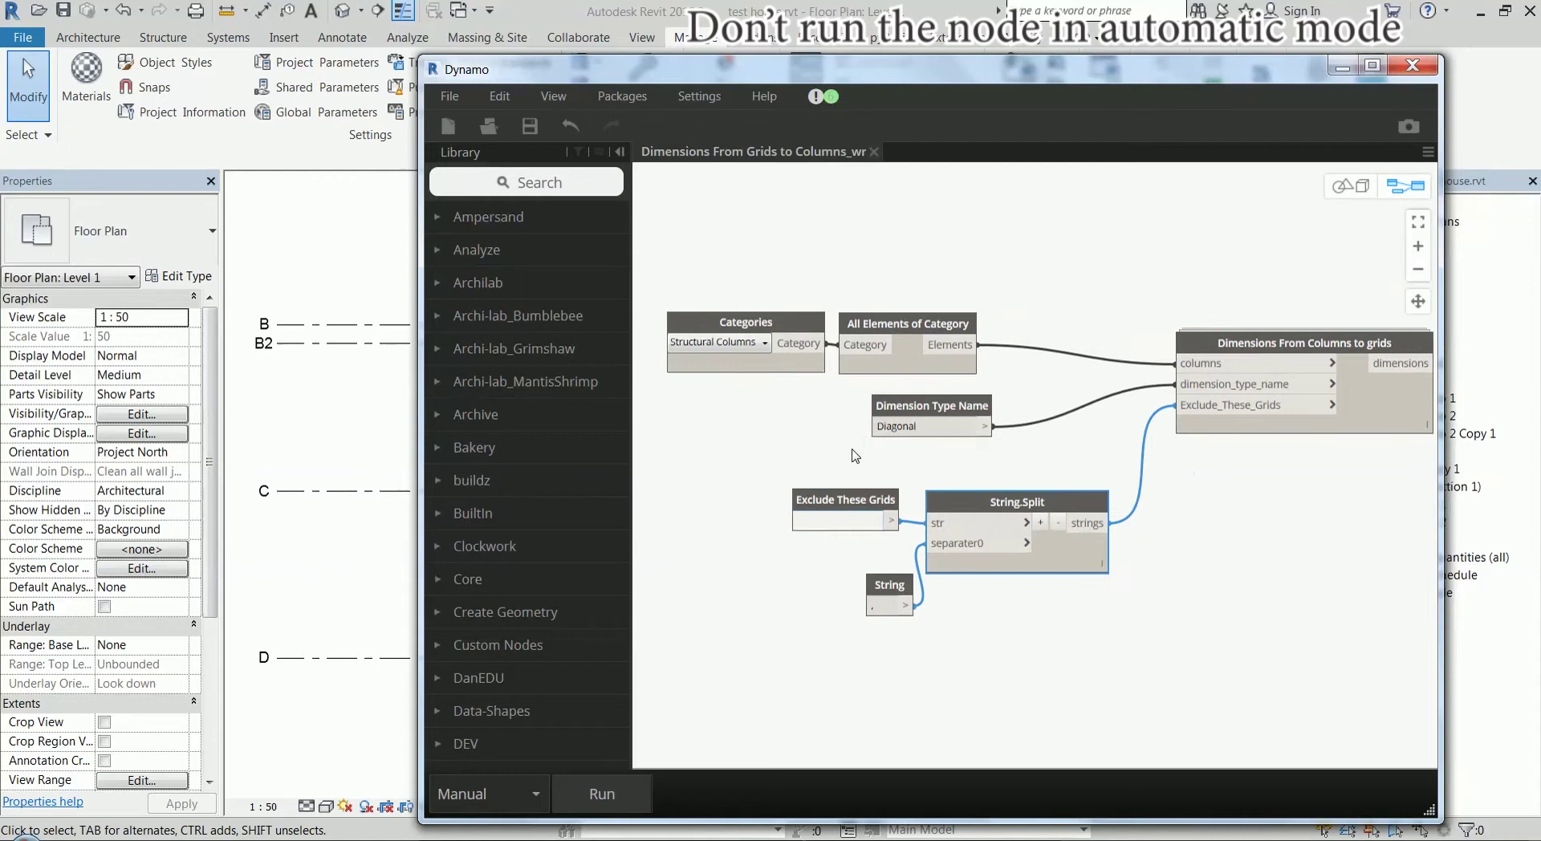
pyautogui.click(1131, 545)
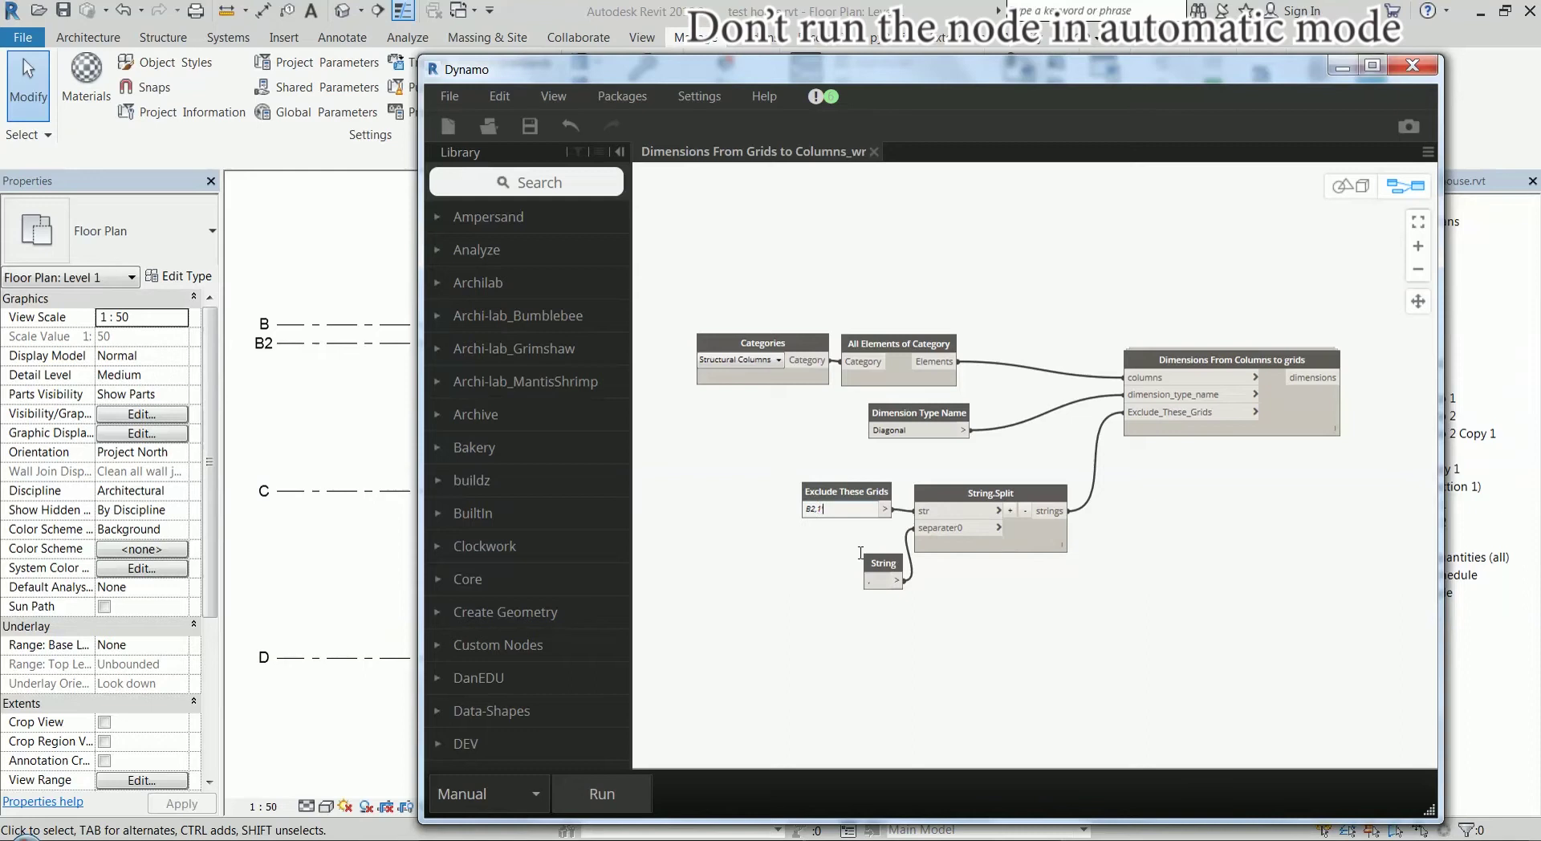
# Run the script with the entered grid exclusions and move the Dynamo window aside to uncover the floor plan
pyautogui.click(825, 542)
pyautogui.scroll(2, 825, 541)
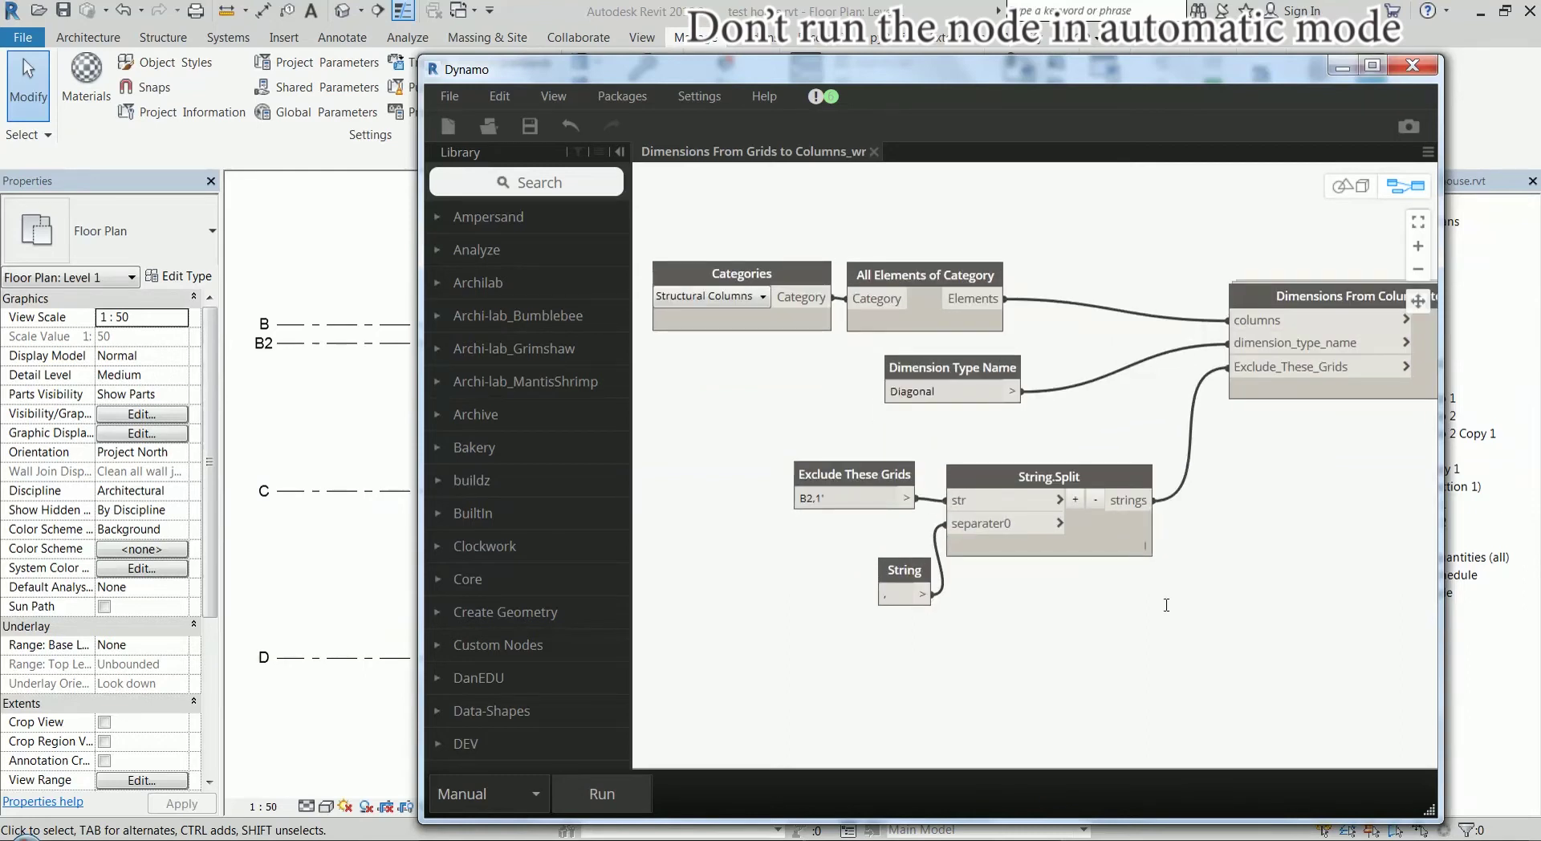
pyautogui.click(602, 794)
pyautogui.moveTo(923, 72); pyautogui.dragTo(1262, 98)
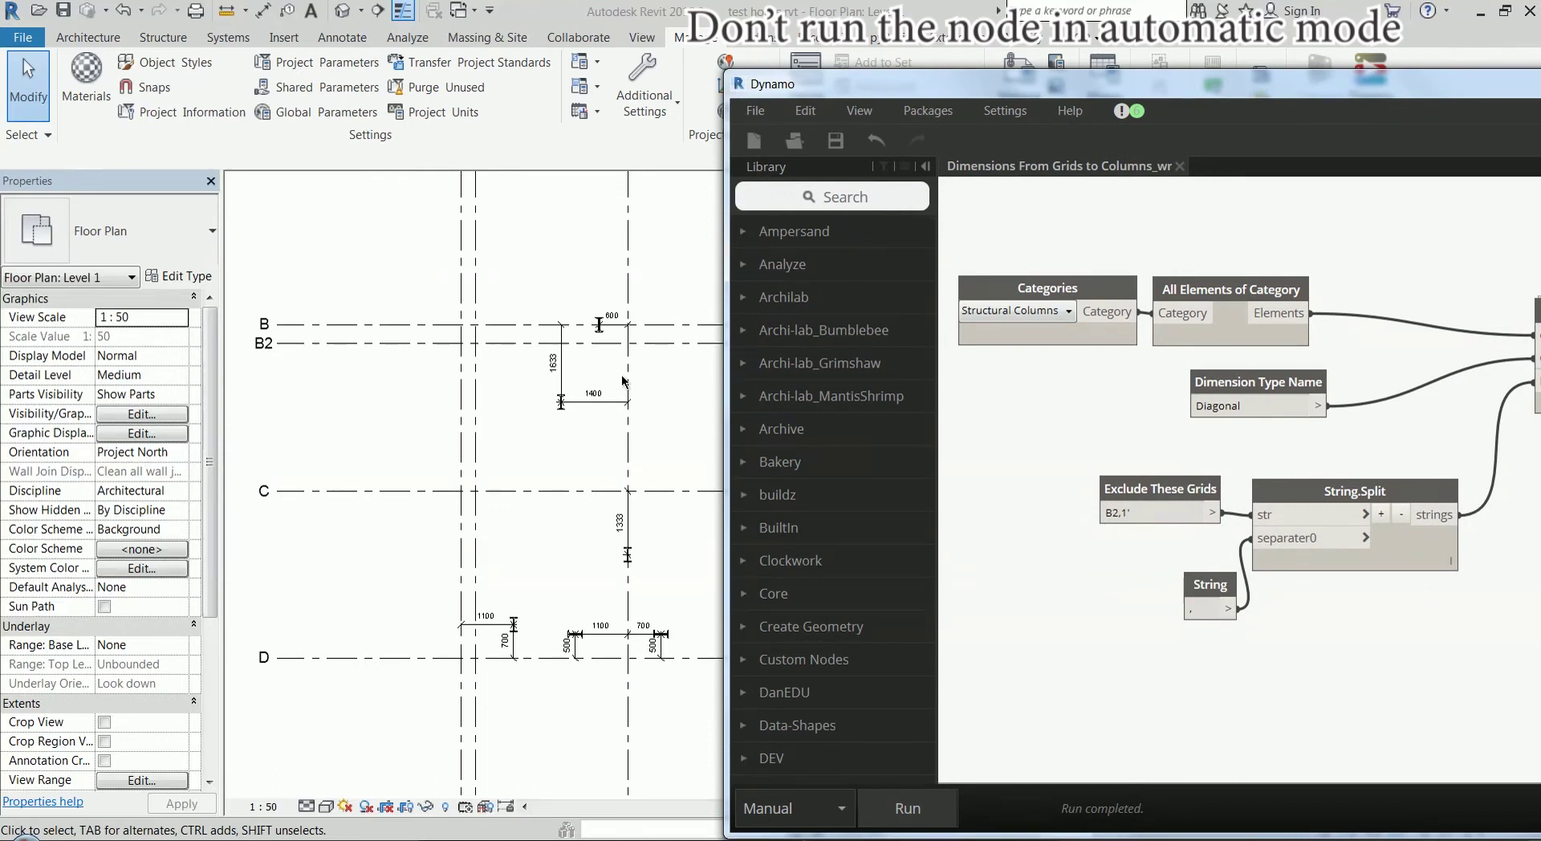
# Pin the String.Split output preview and move the separator String node clear of it, below Exclude These Grids
pyautogui.click(1398, 516)
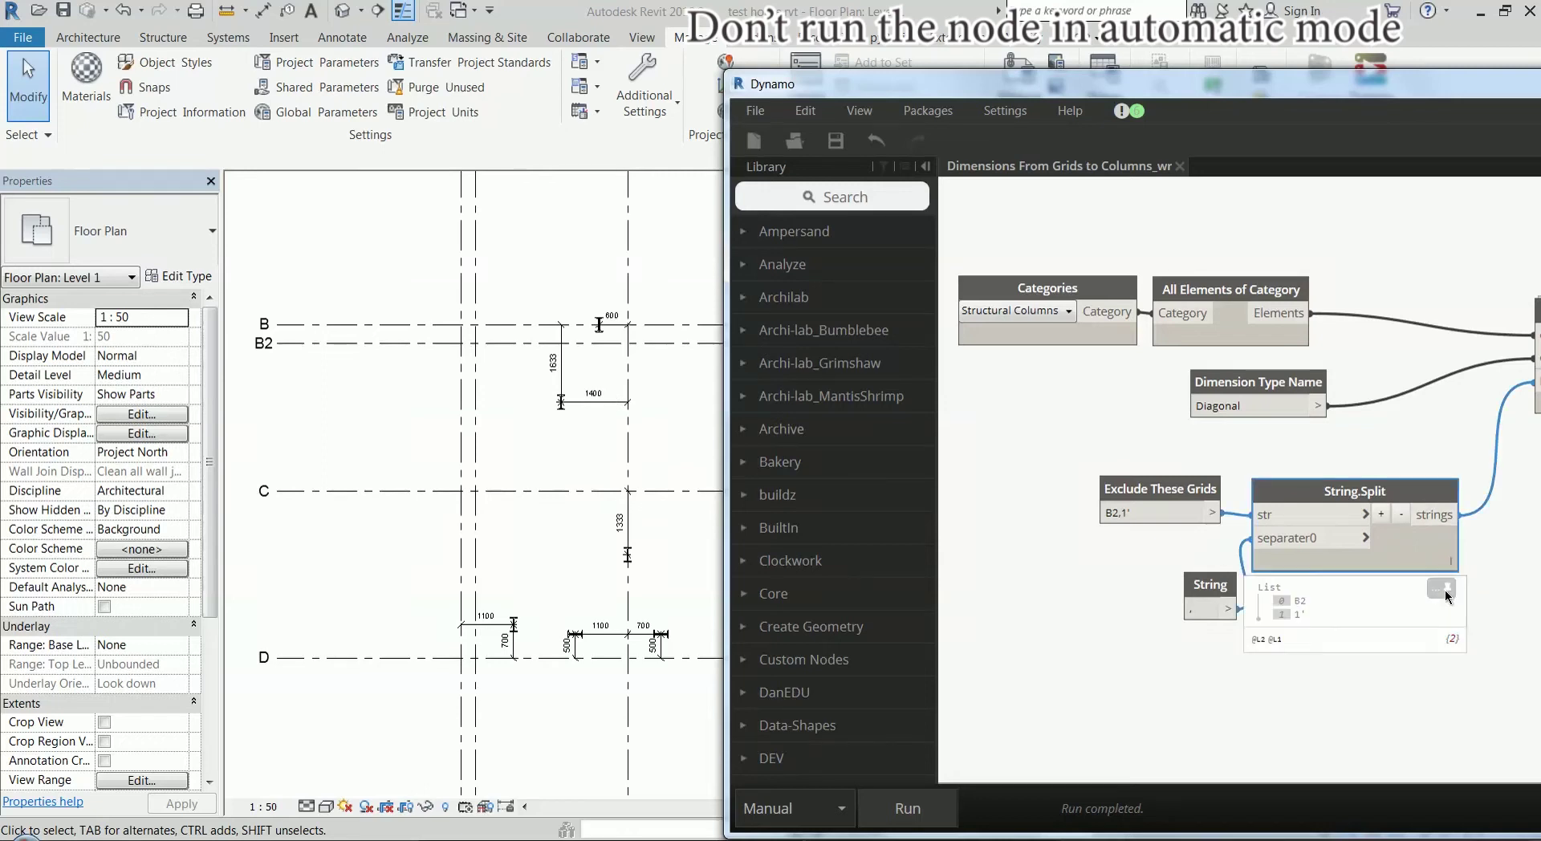
pyautogui.moveTo(1207, 585); pyautogui.dragTo(1176, 554)
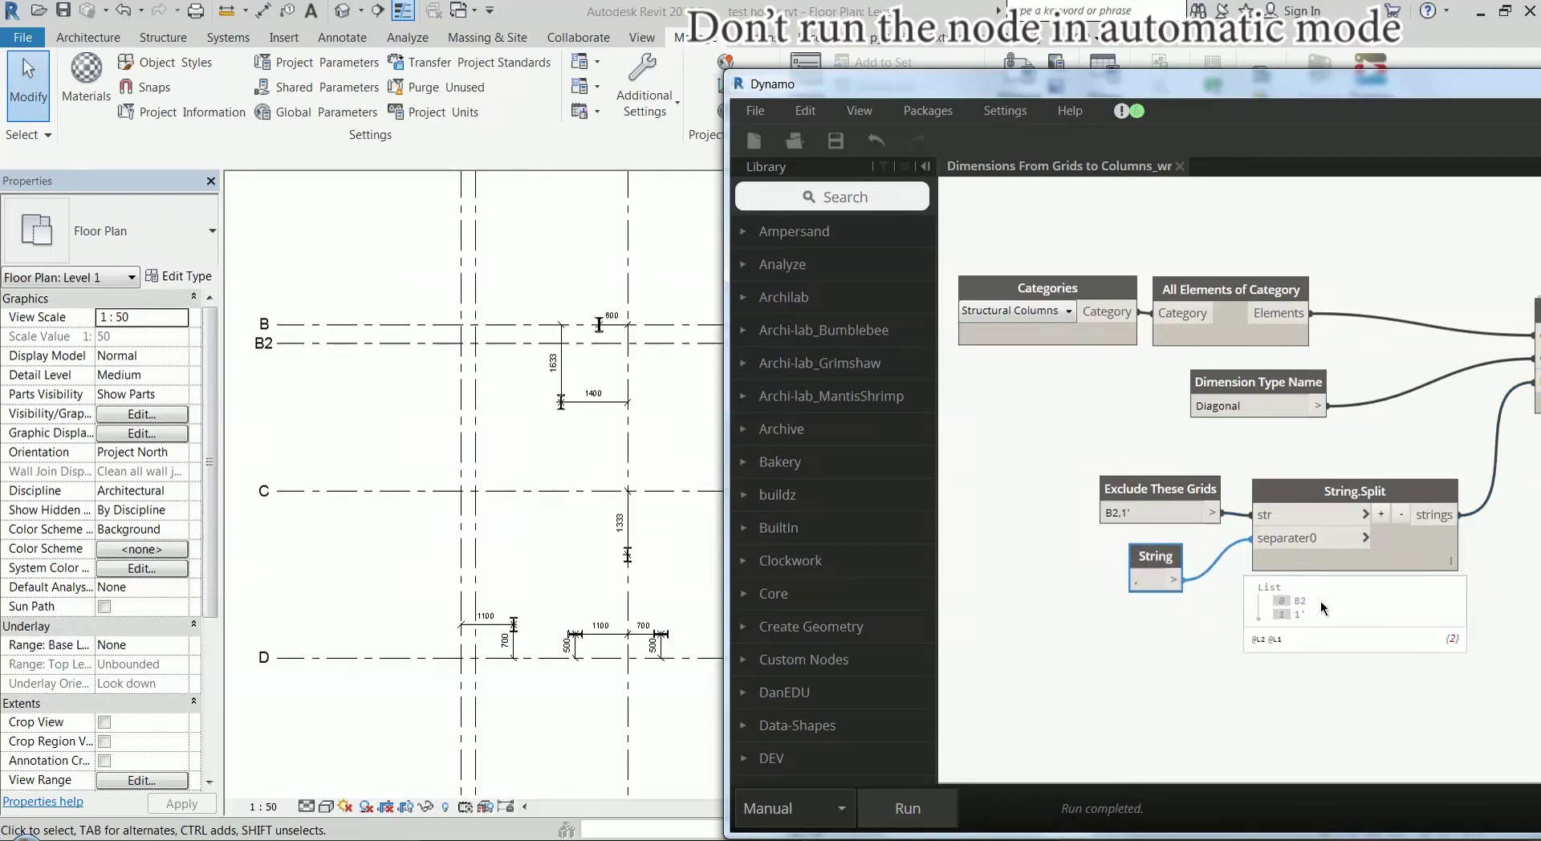
pyautogui.rightClick(1110, 665)
pyautogui.click(1110, 665)
pyautogui.click(1157, 489)
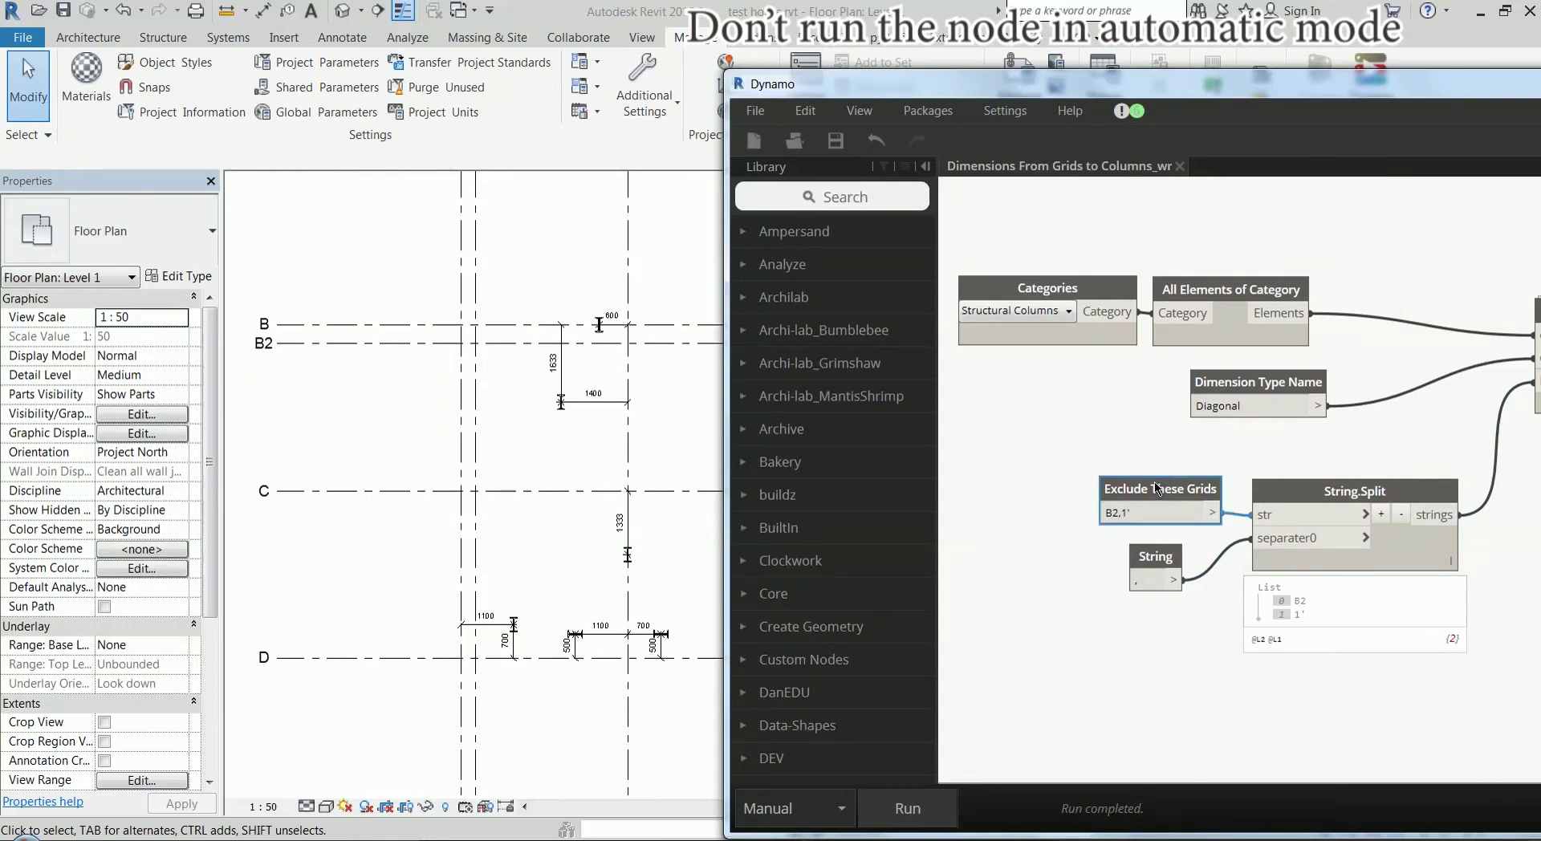
# Add a String node below the separator node and set its value to B2
pyautogui.rightClick(1059, 651)
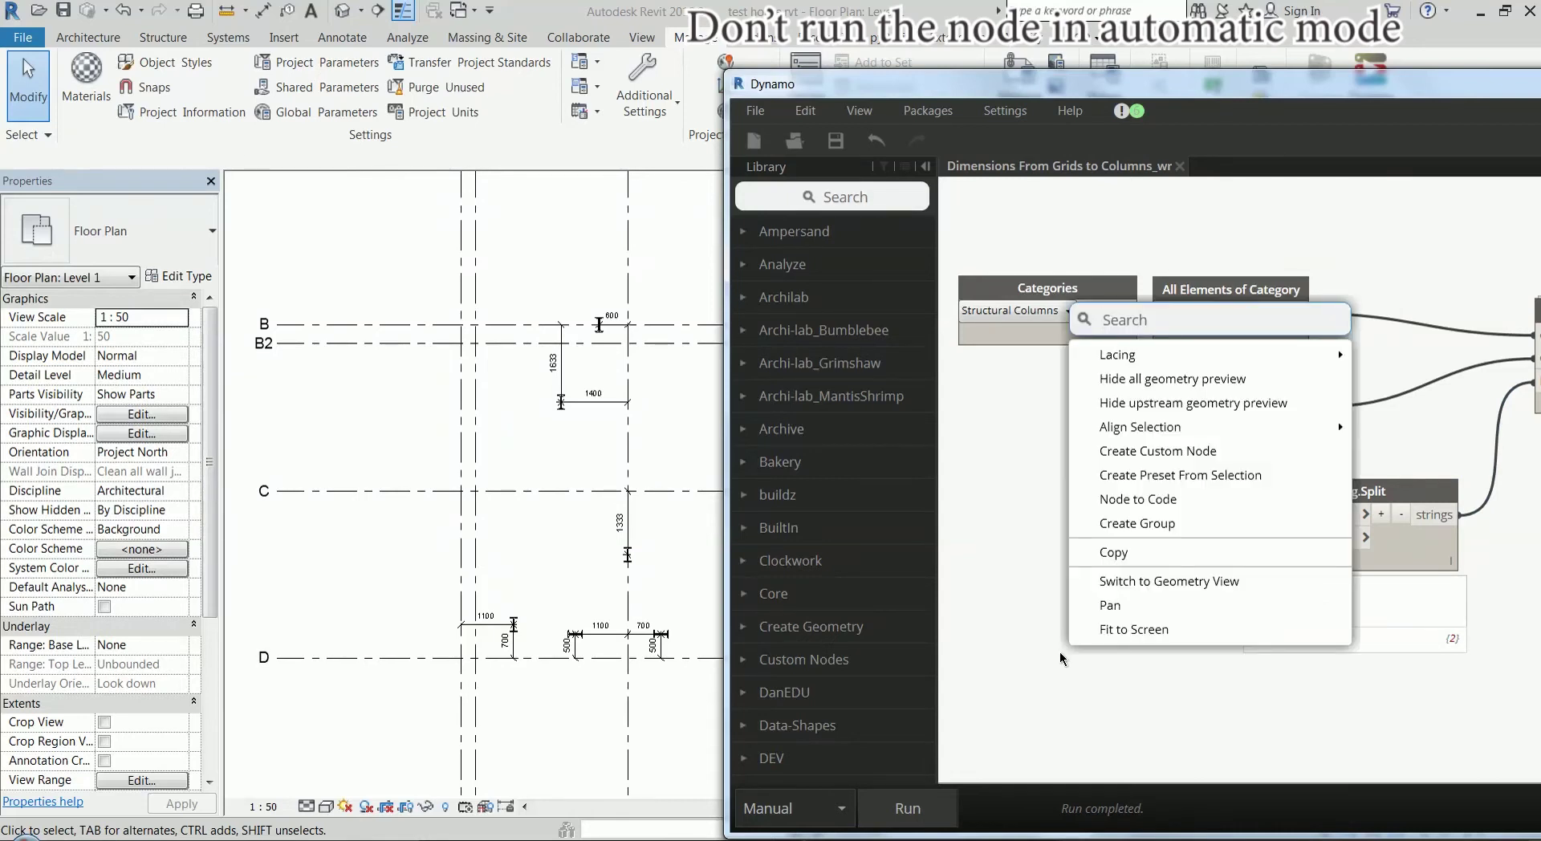
pyautogui.write('string')
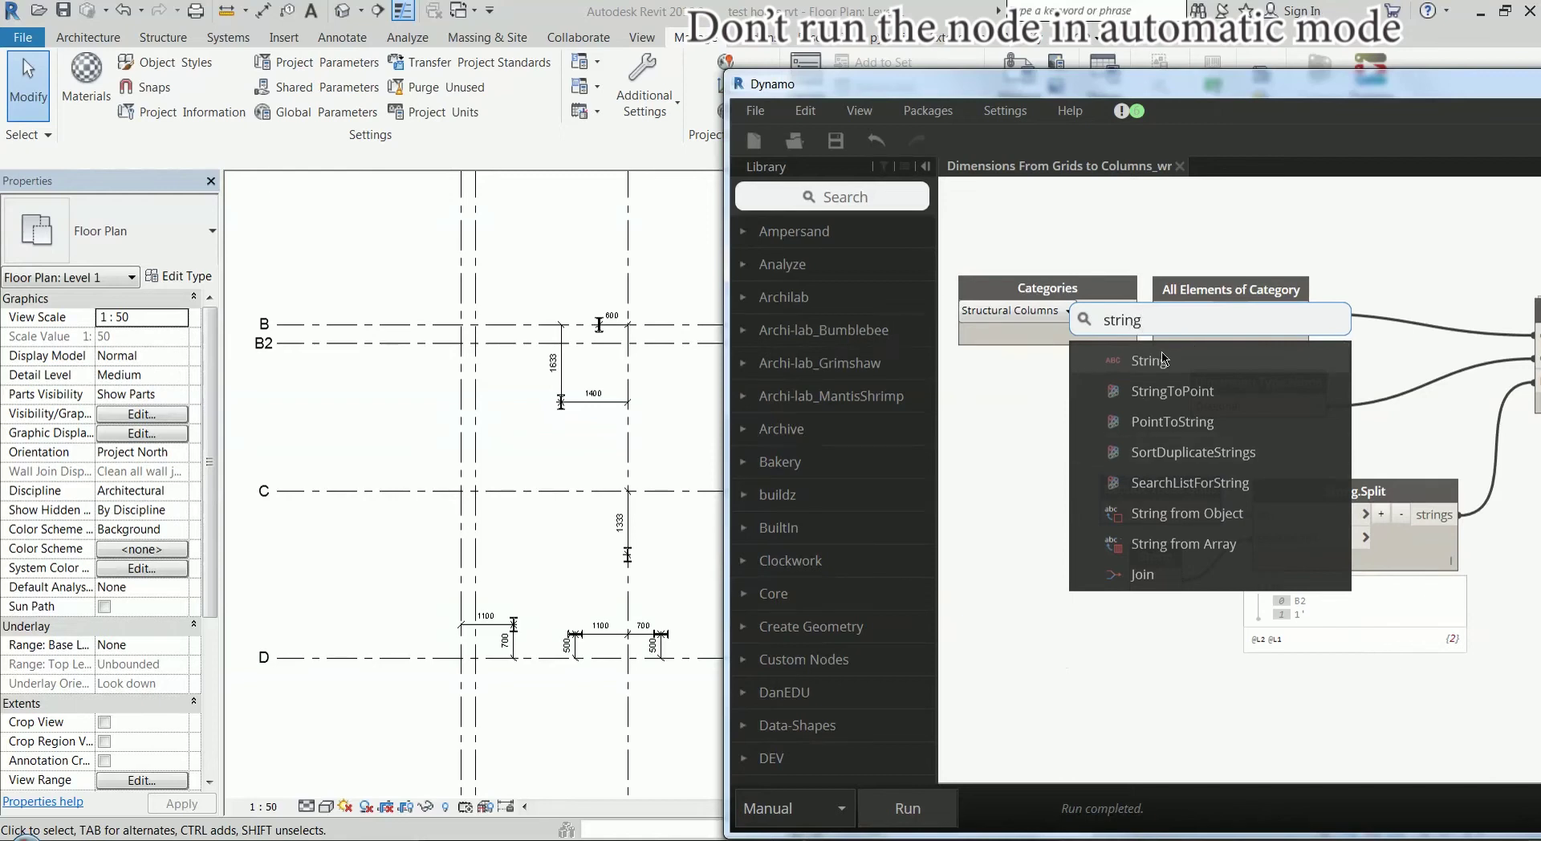
pyautogui.click(1163, 359)
pyautogui.click(1113, 658)
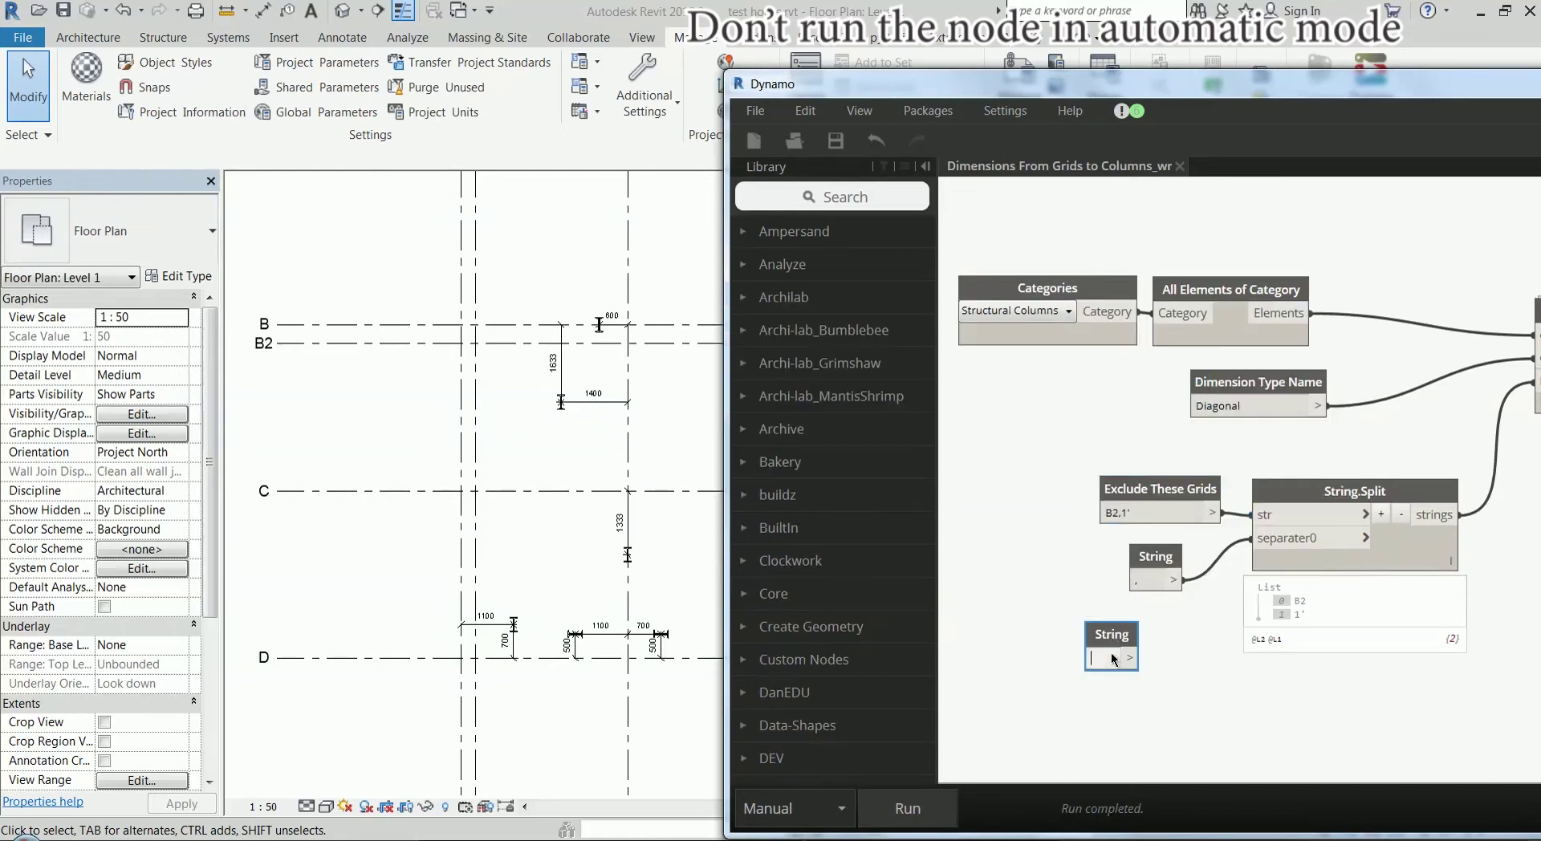
pyautogui.write('B2')
# Duplicate the B2 String node, set the copy's value to 1' and place it directly below the original
pyautogui.click(1121, 634)
pyautogui.hotkey('ctrl', 'c')
pyautogui.hotkey('ctrl', 'v')
pyautogui.doubleClick(1186, 676)
pyautogui.write('1')
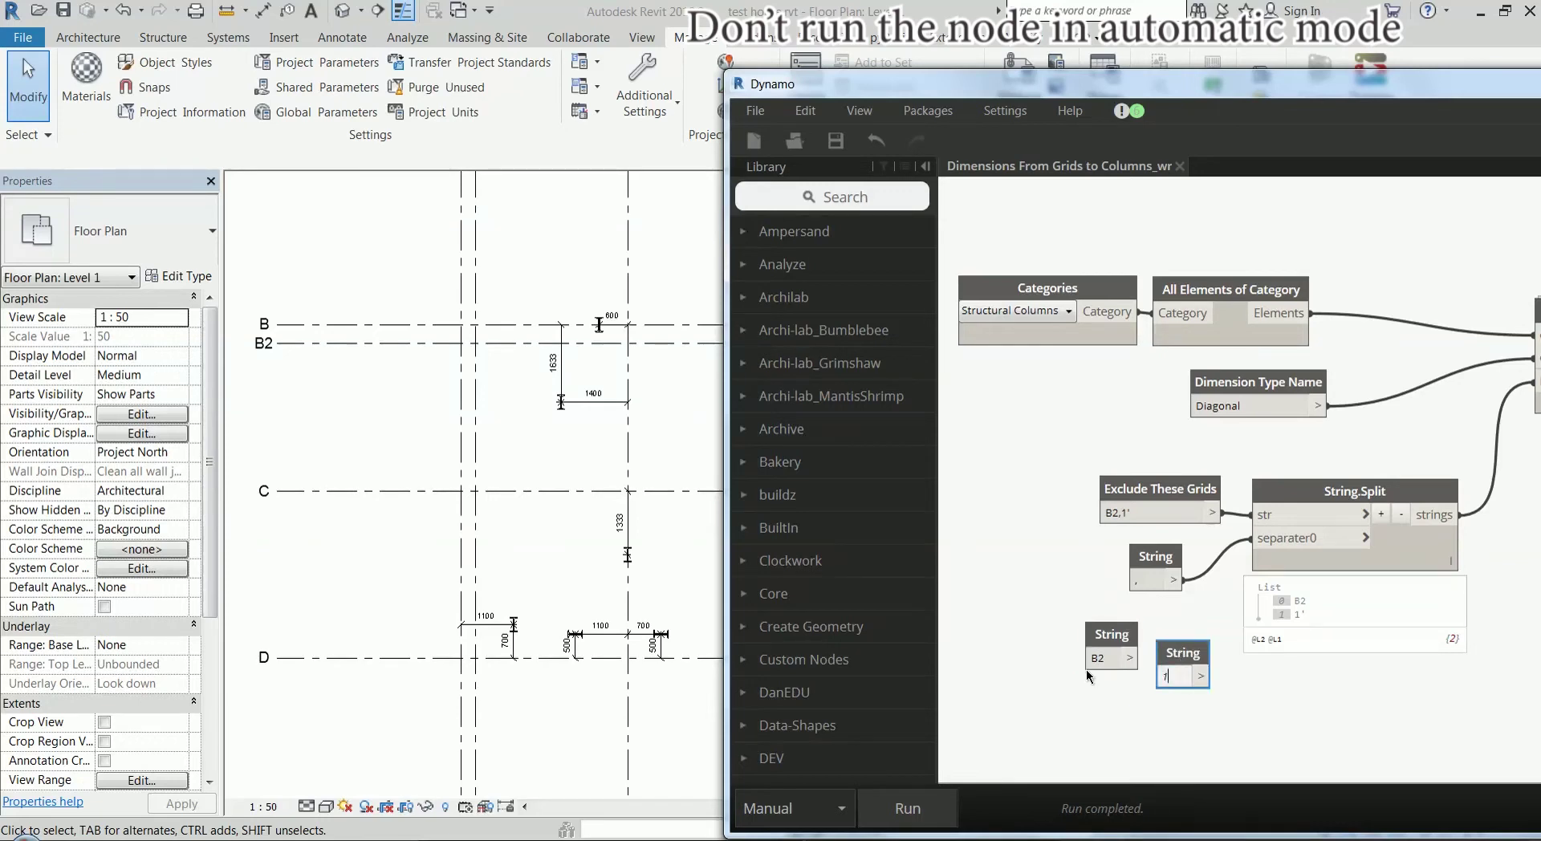
pyautogui.write("'")
pyautogui.moveTo(1185, 657); pyautogui.dragTo(1105, 707)
# Add a List.Create node with two items and wire the B2 and 1' strings into item0 and item1
pyautogui.rightClick(1185, 687)
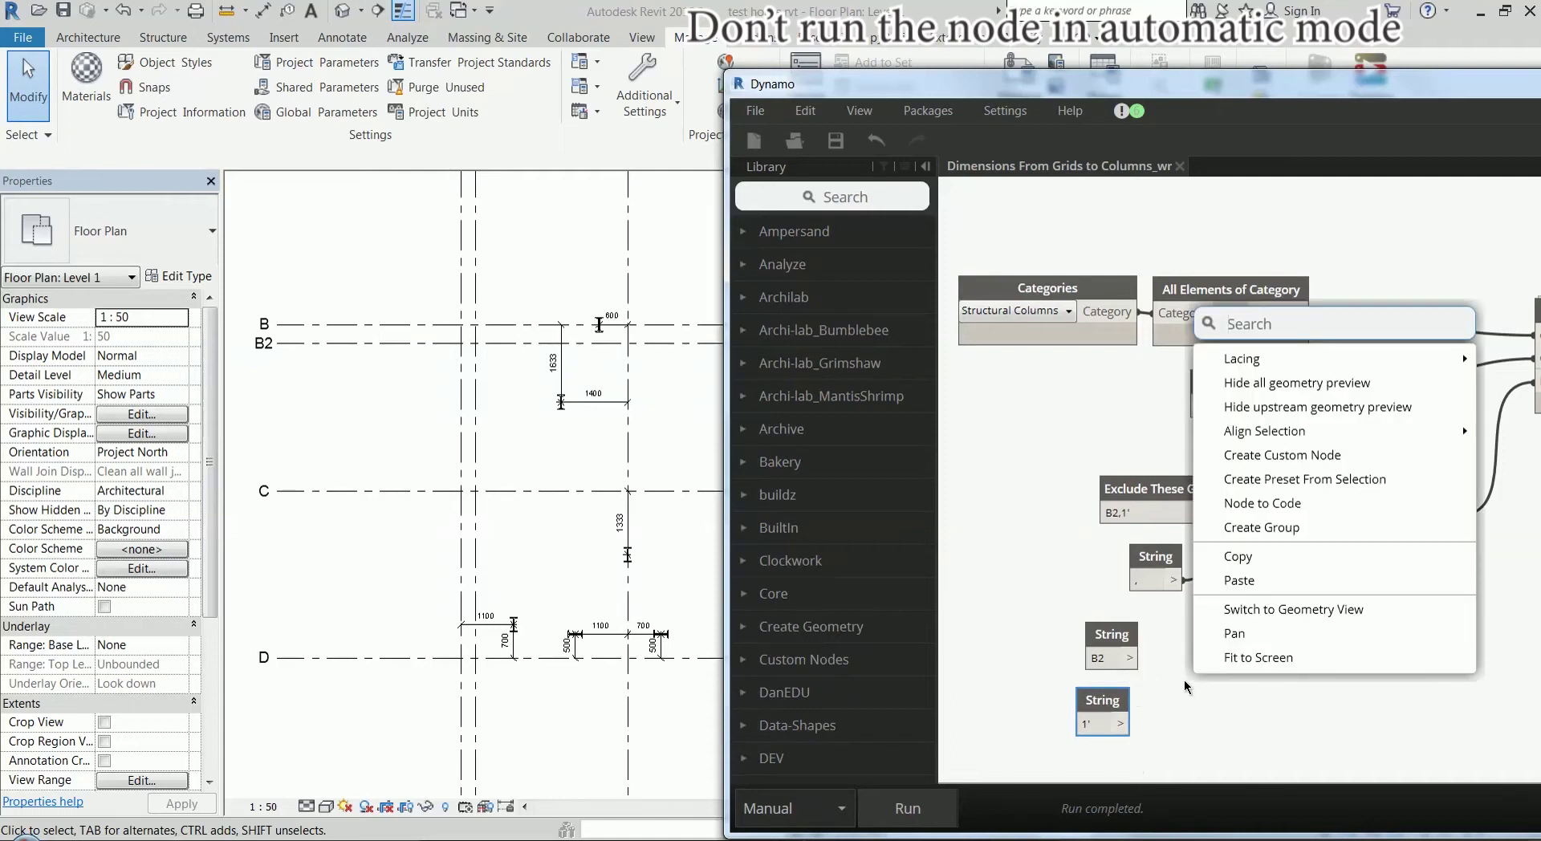
pyautogui.write('list.')
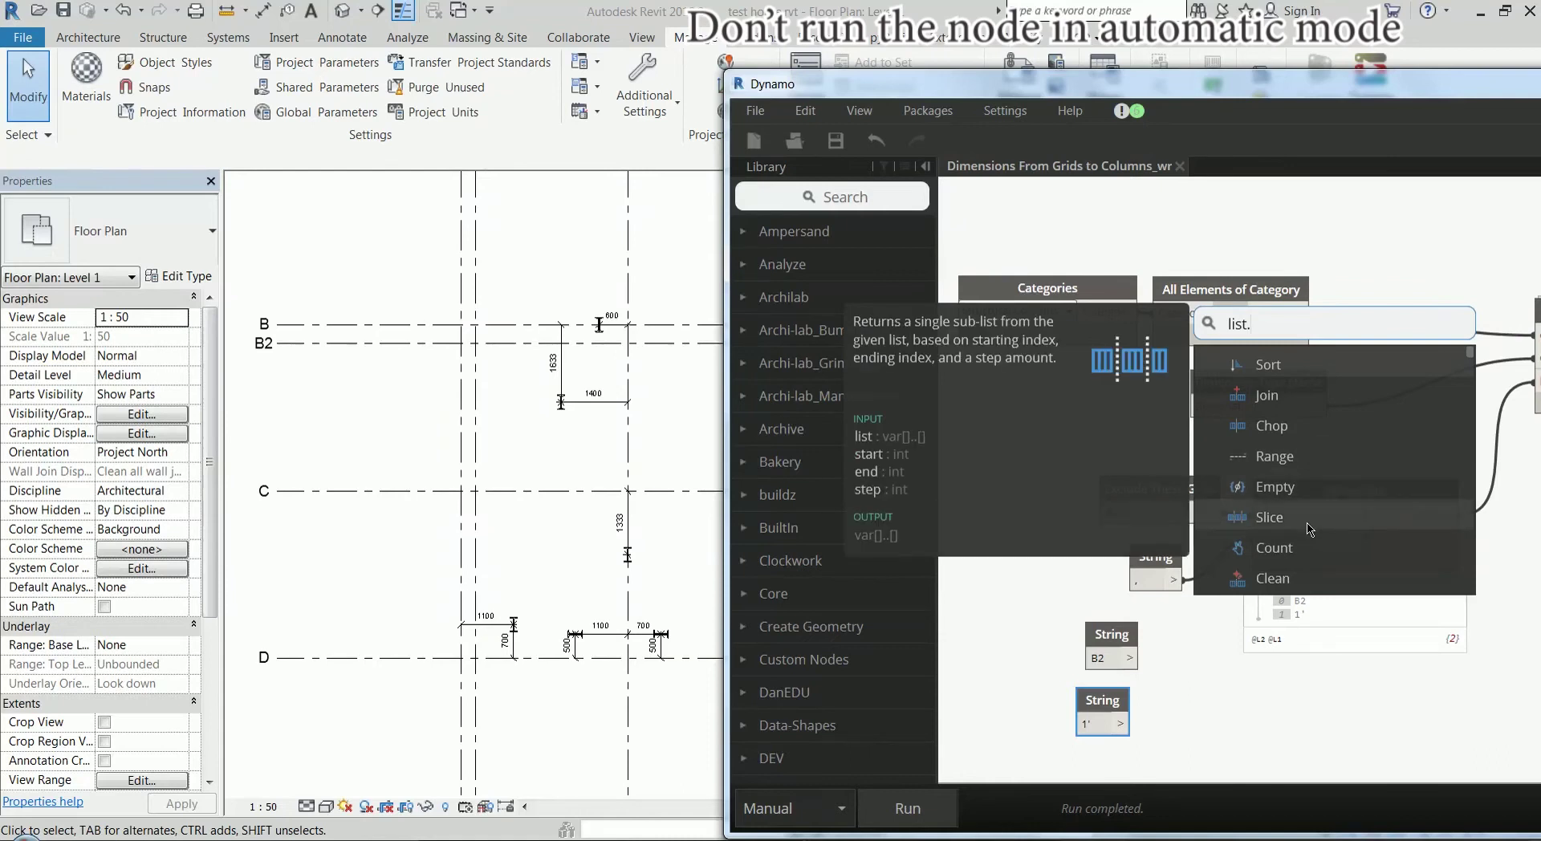
pyautogui.write('create')
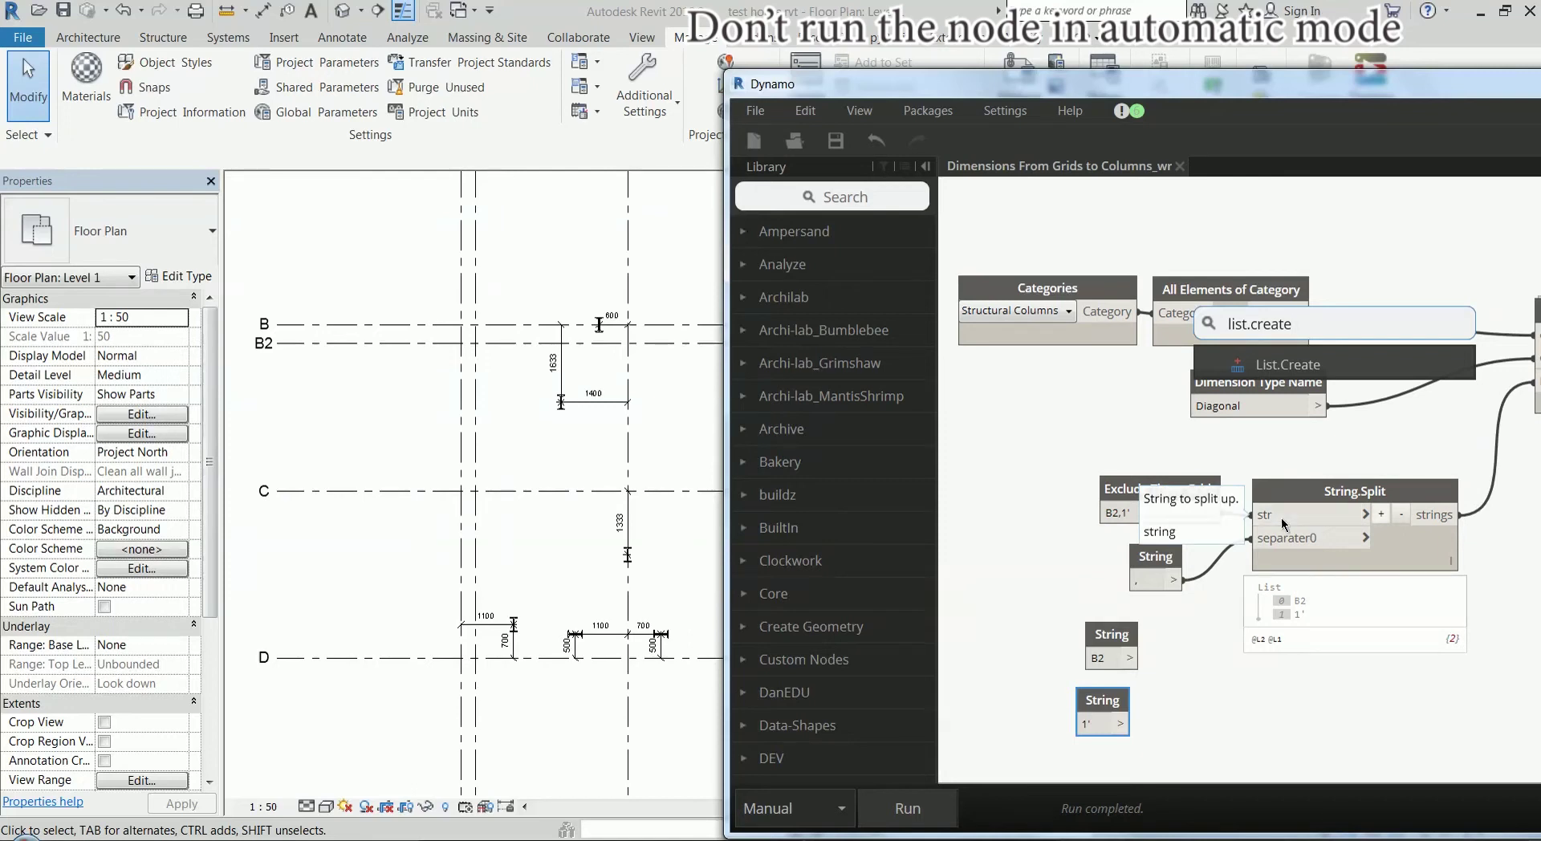
pyautogui.click(1306, 366)
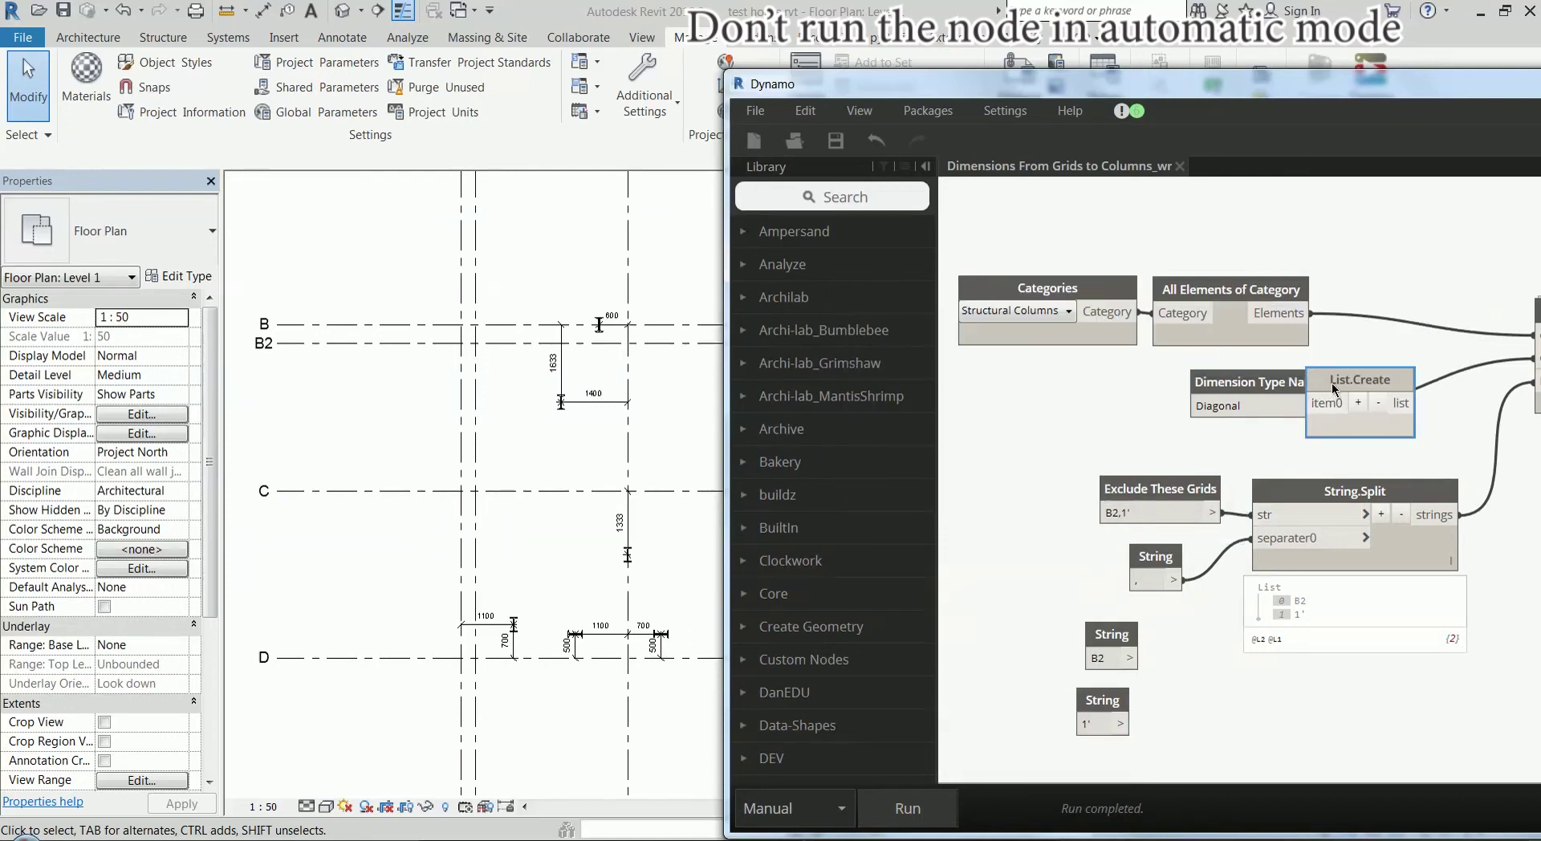
pyautogui.moveTo(1309, 372); pyautogui.dragTo(1192, 690)
pyautogui.click(1240, 692)
pyautogui.moveTo(1121, 723); pyautogui.dragTo(1206, 714)
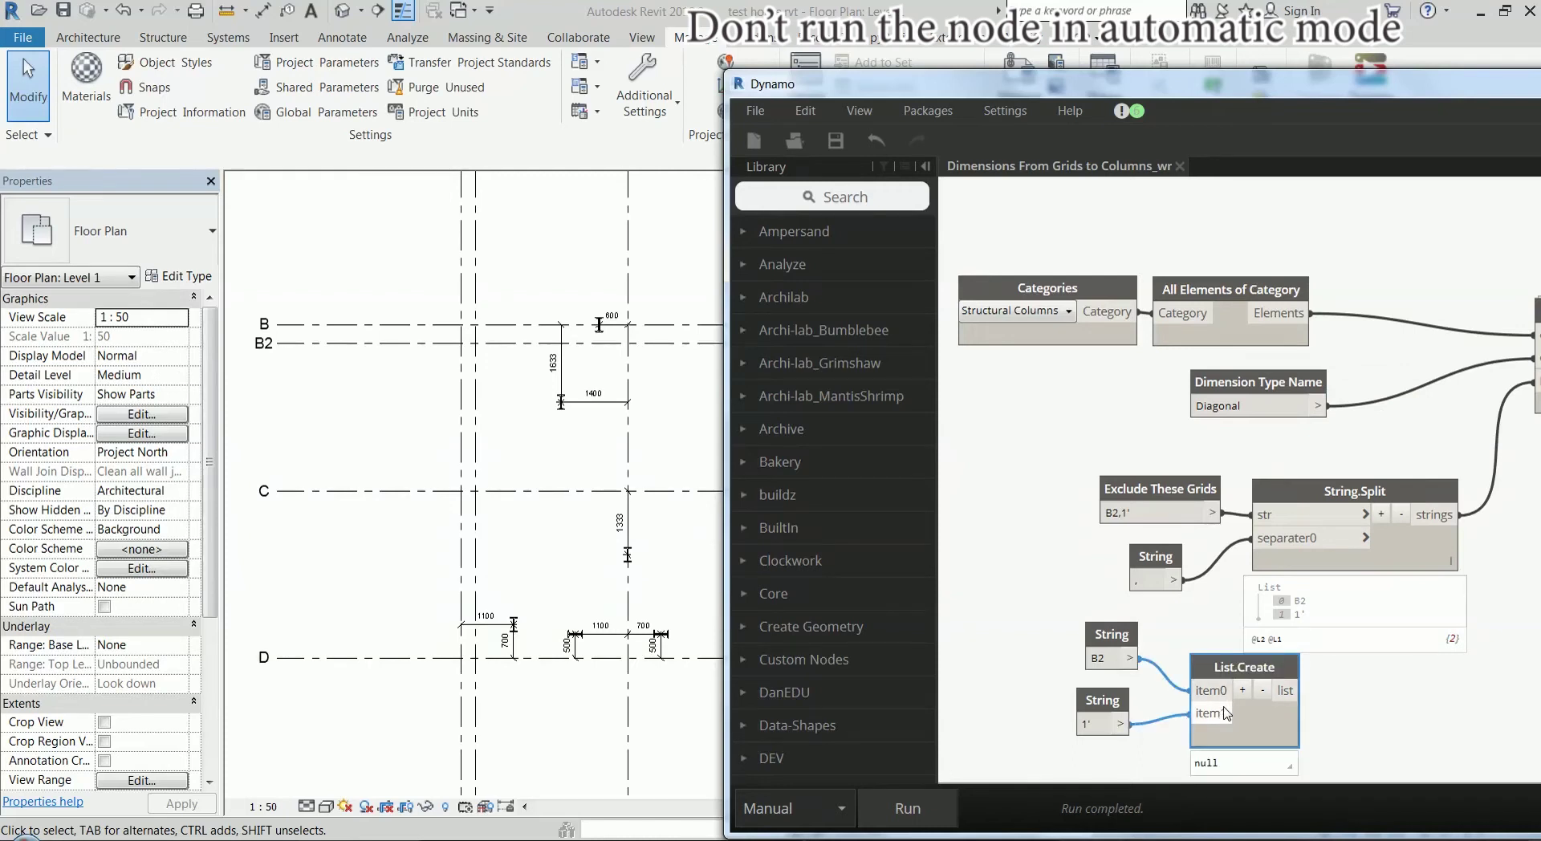
# Pin the List.Create output preview and compare its list with the String.Split output
pyautogui.scroll(-1, 1017, 427)
pyautogui.scroll(1, 1196, 598)
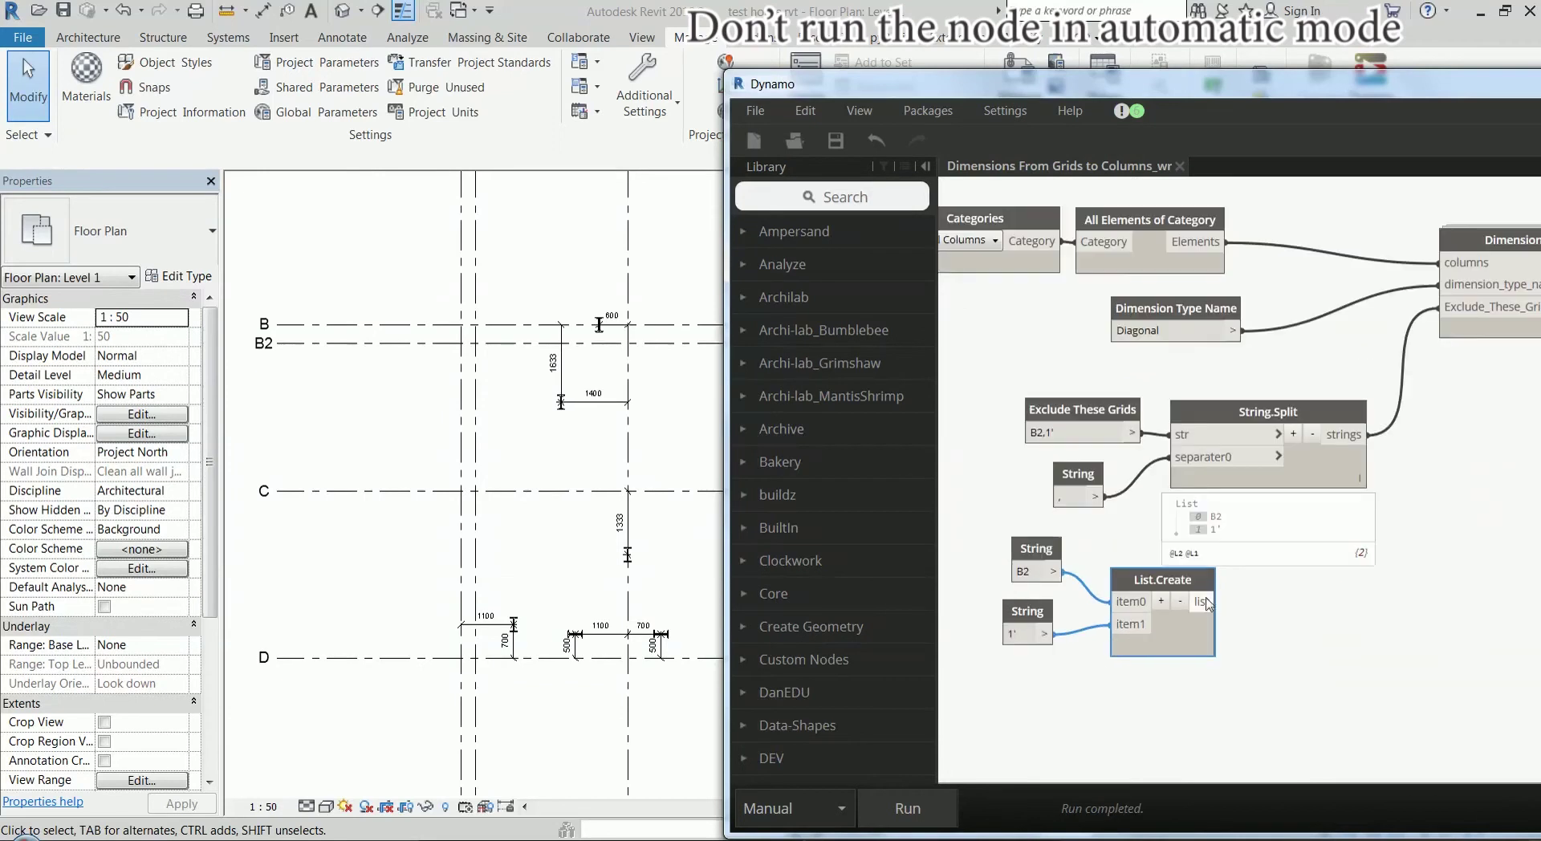
pyautogui.moveTo(1204, 686)
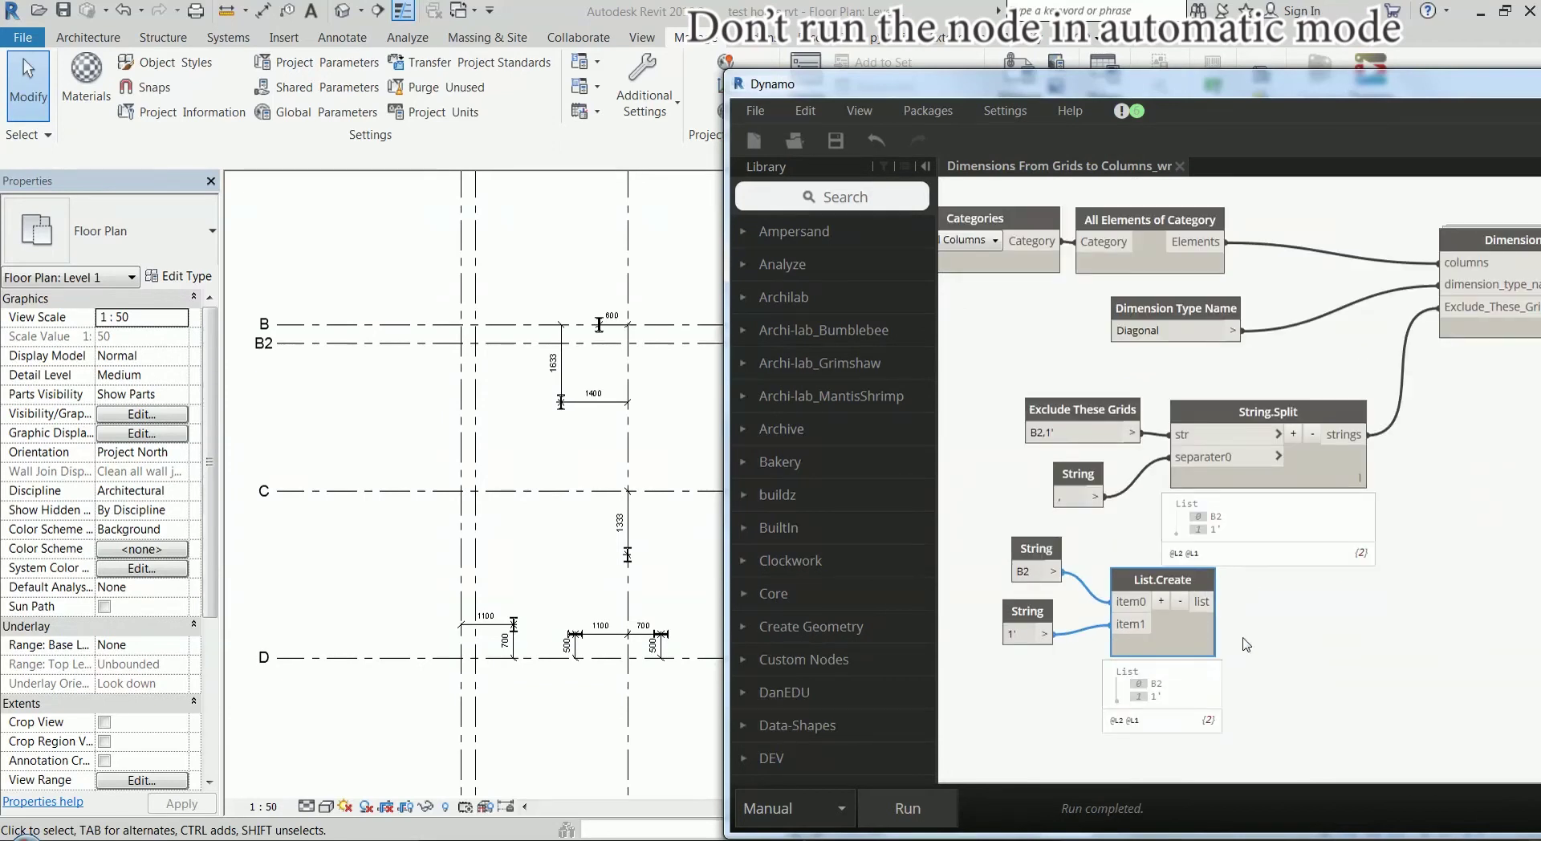
pyautogui.scroll(-2, 1246, 644)
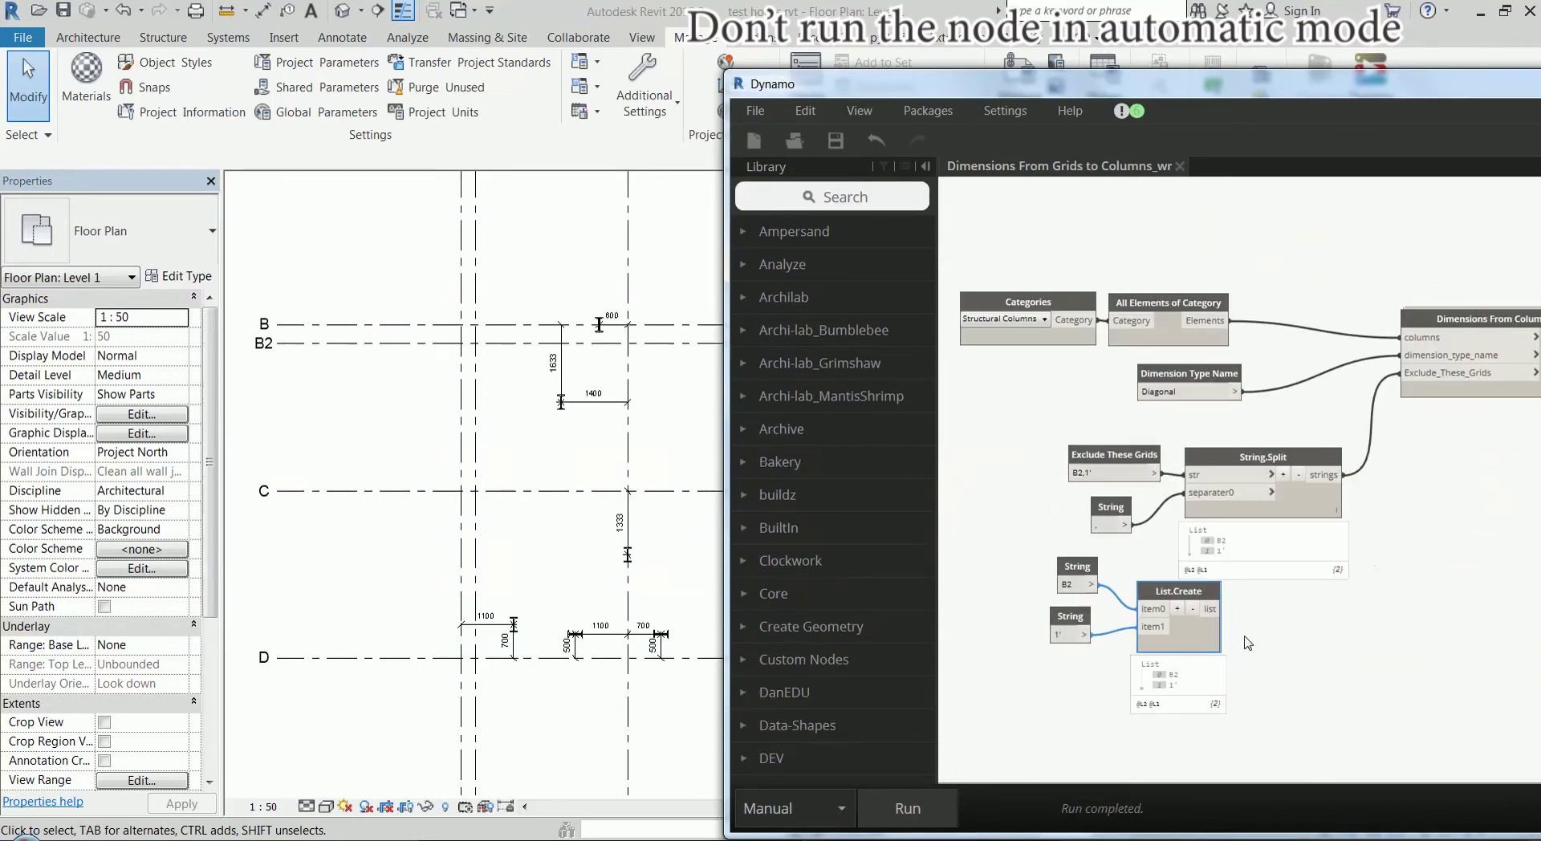
pyautogui.scroll(-1, 1247, 626)
pyautogui.moveTo(1441, 434)
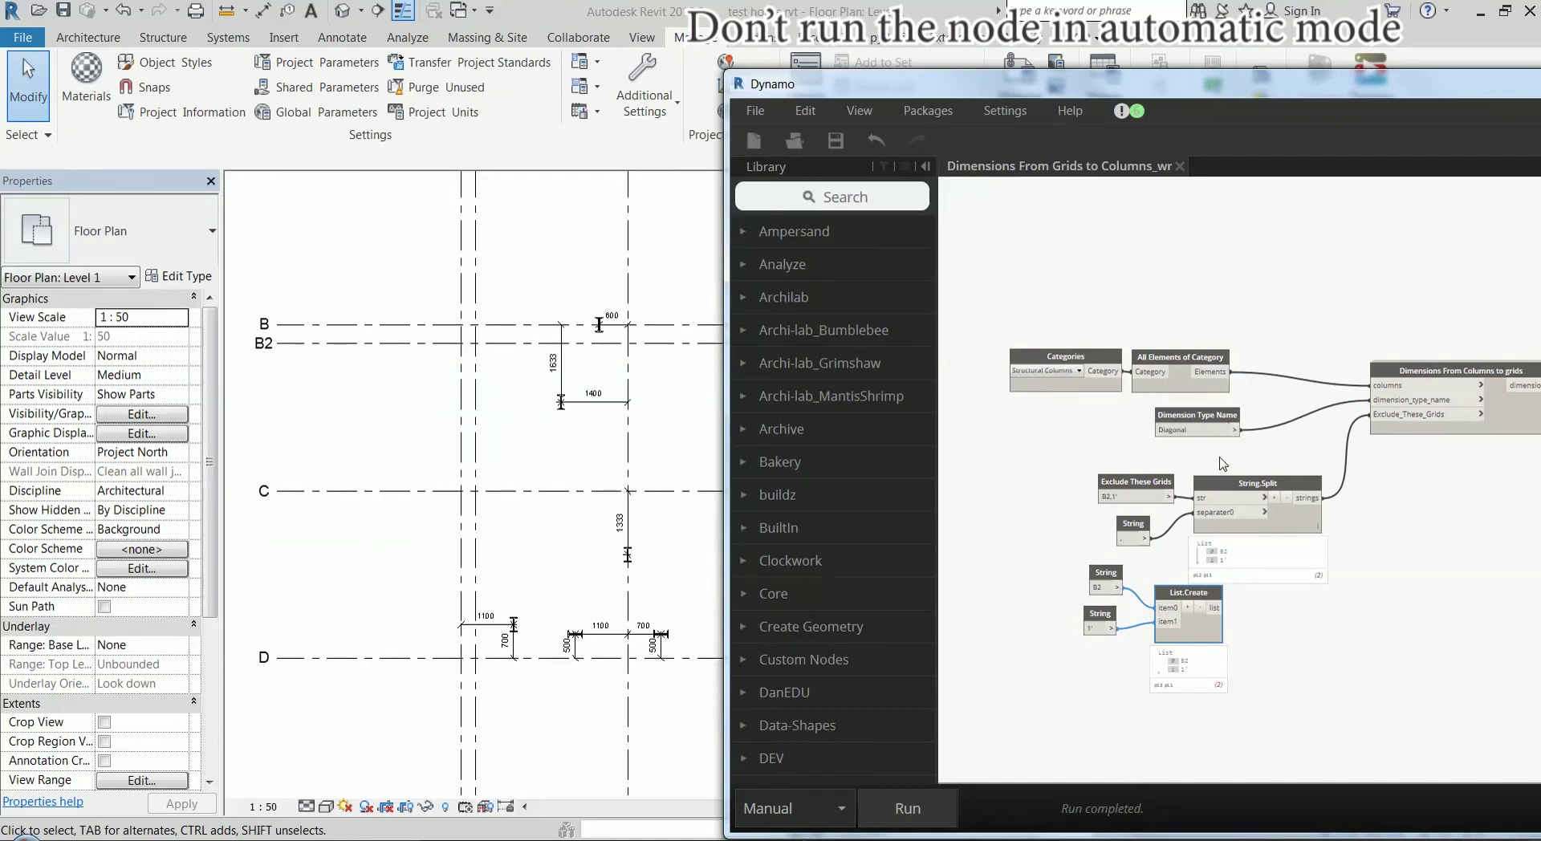
# Open the Dimensions From Columns to grids custom node for editing and rearrange its Unit Value and Distance From Columns nodes
pyautogui.scroll(-3, 998, 405)
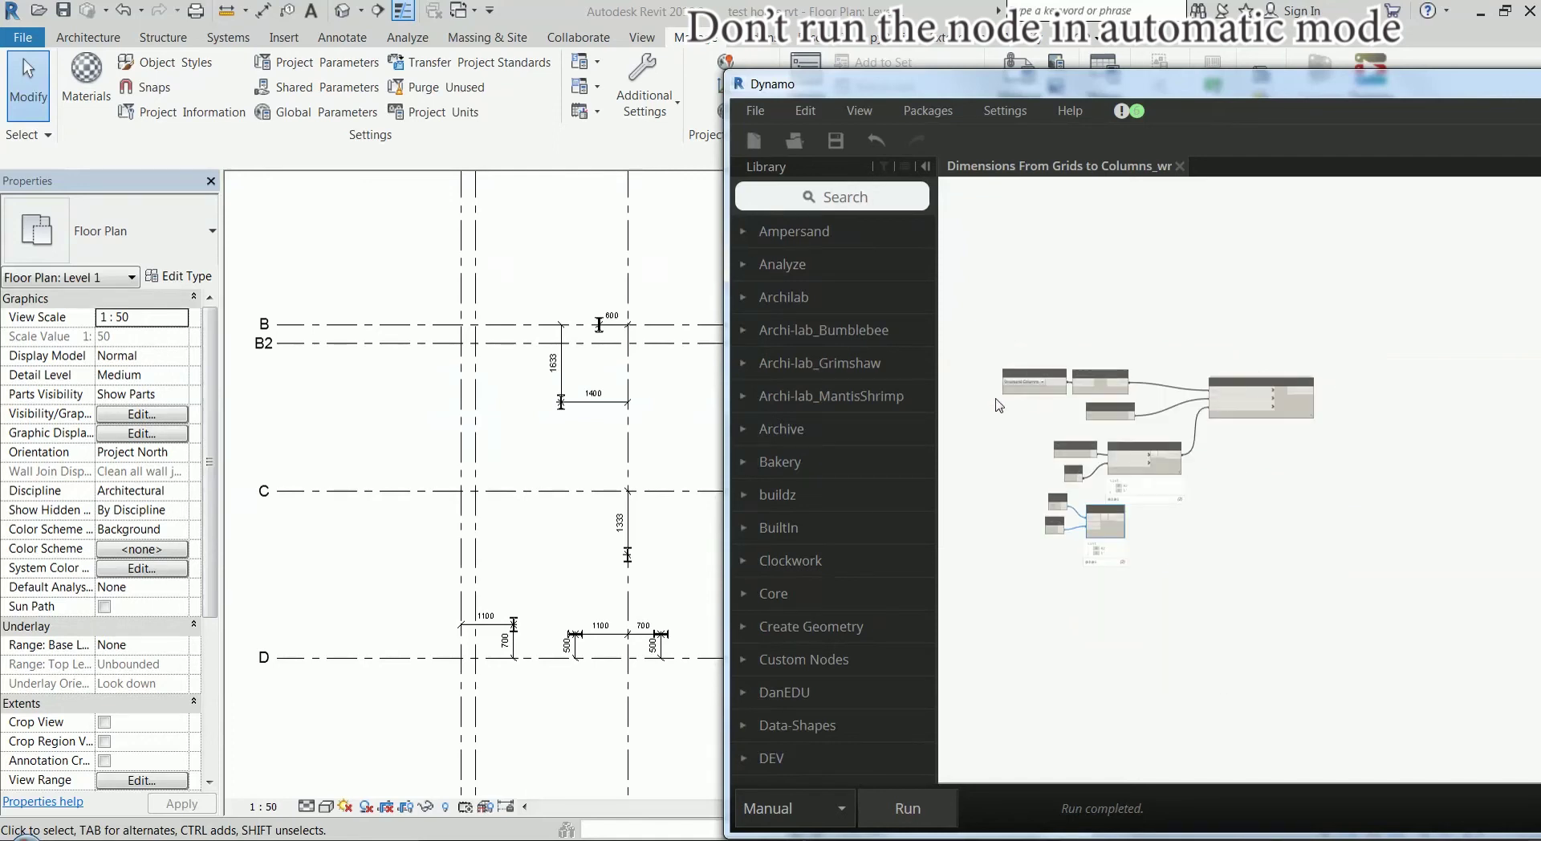
pyautogui.scroll(3, 1304, 389)
pyautogui.click(1256, 380)
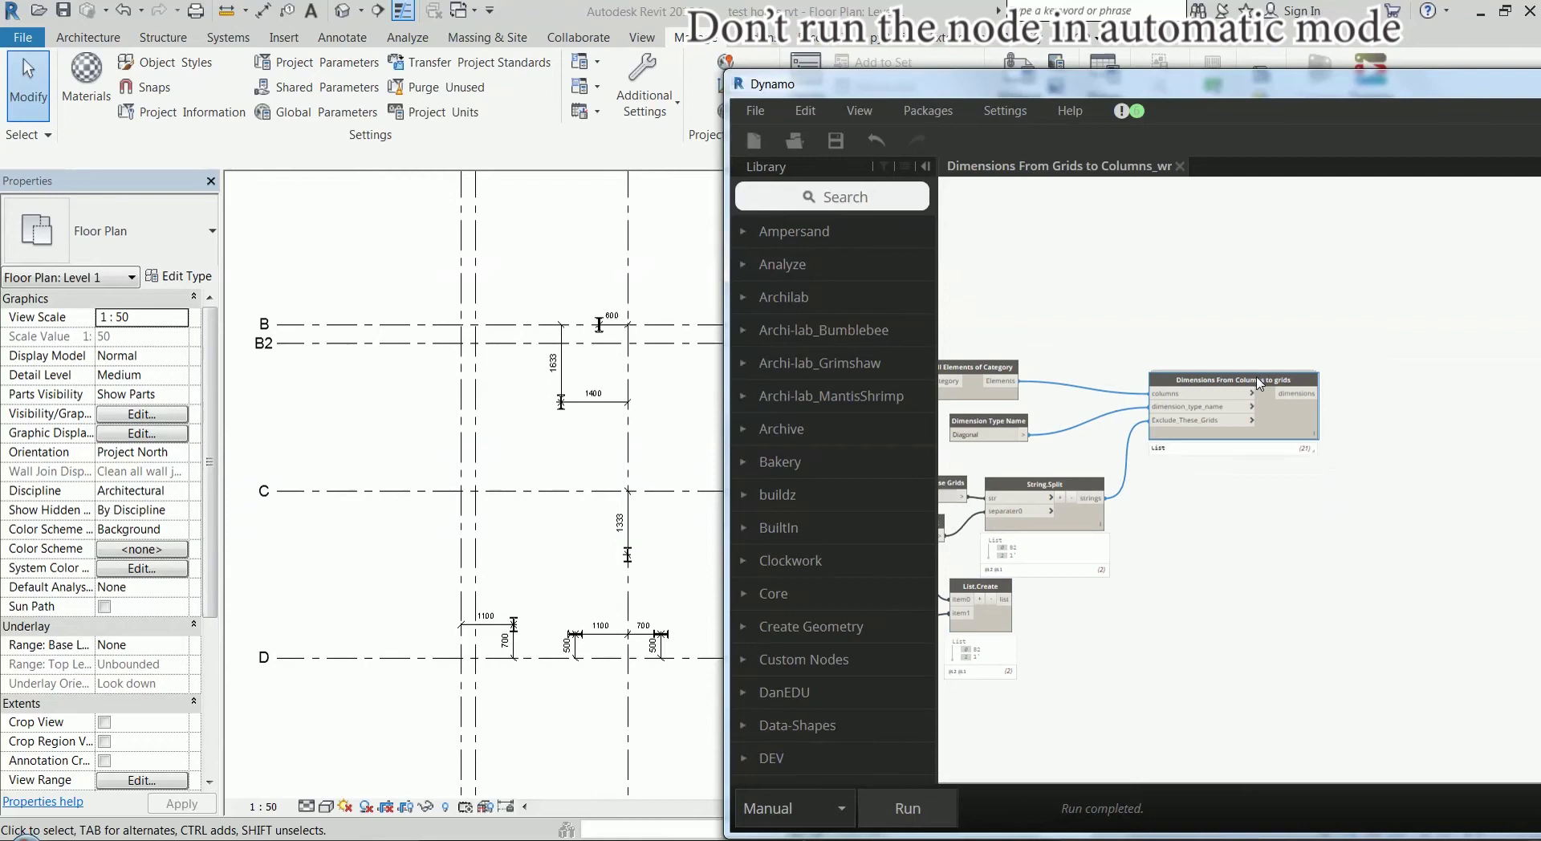
pyautogui.rightClick(1258, 385)
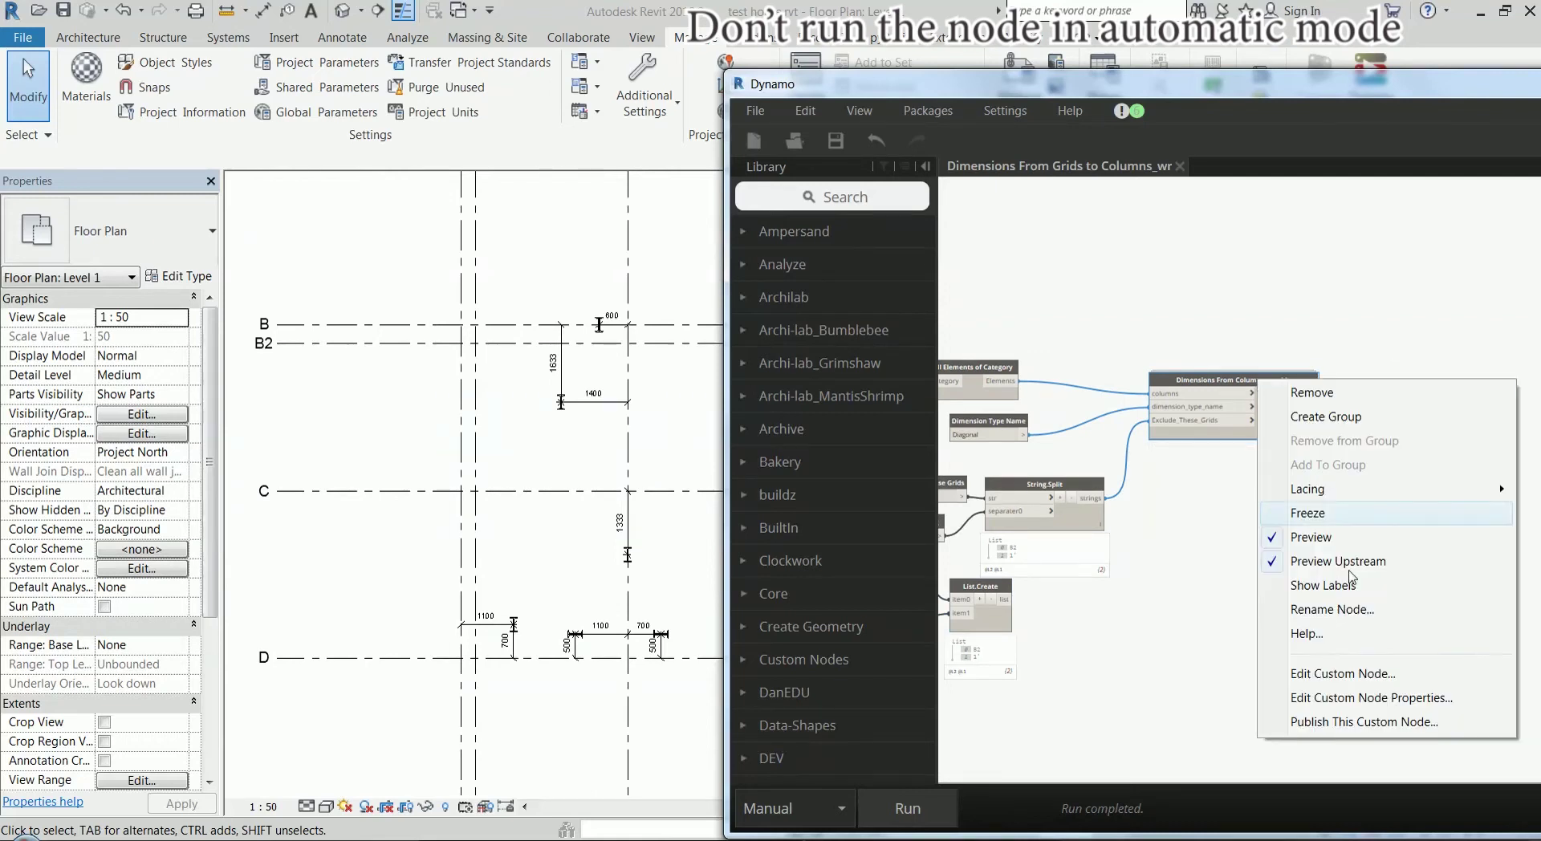
pyautogui.click(1356, 674)
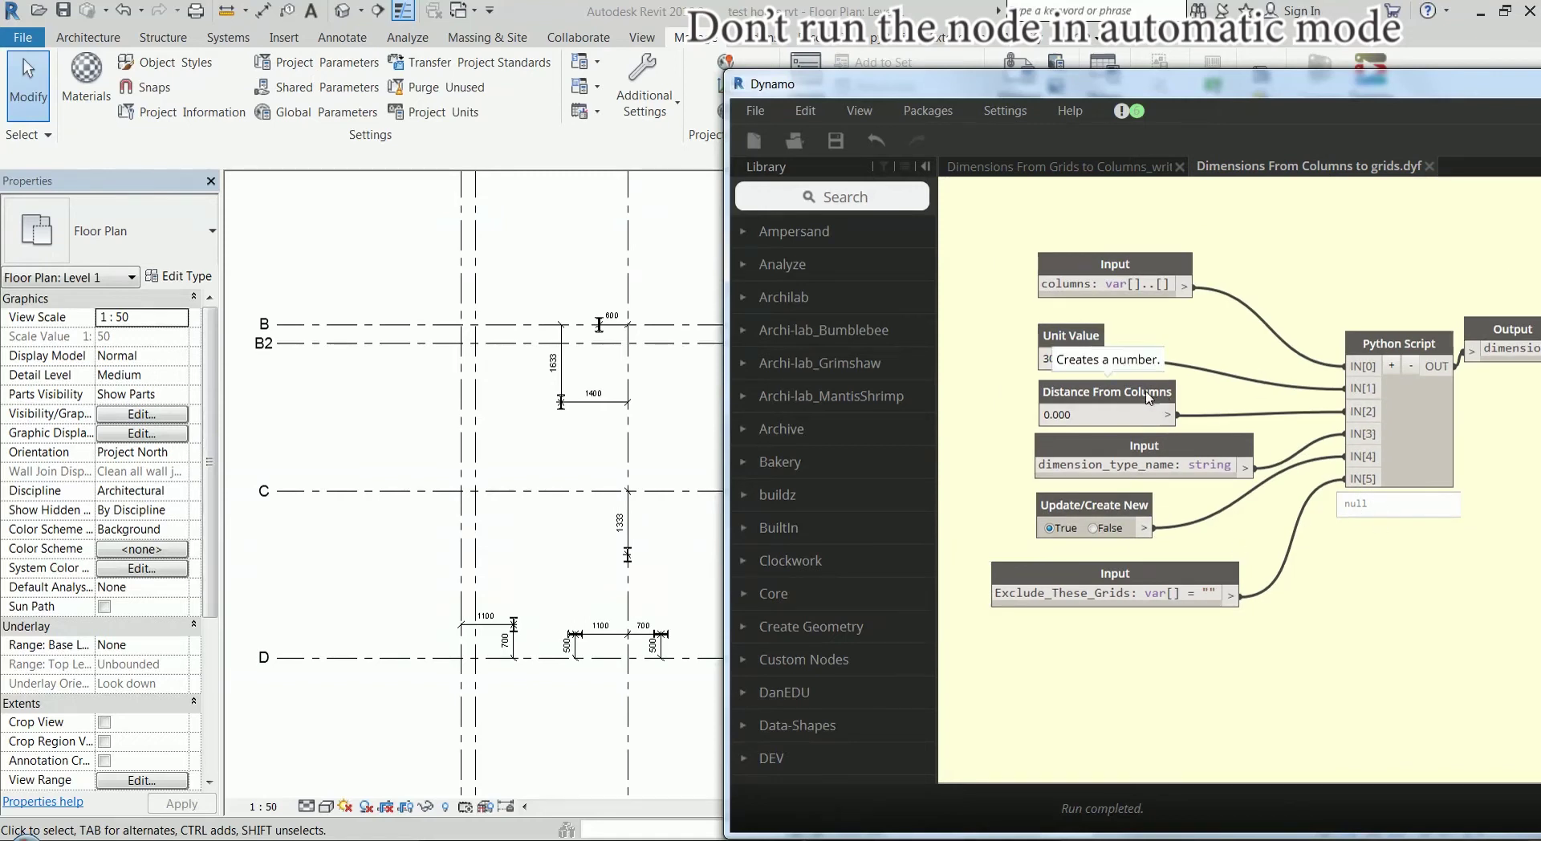
pyautogui.moveTo(1090, 337); pyautogui.dragTo(1095, 339)
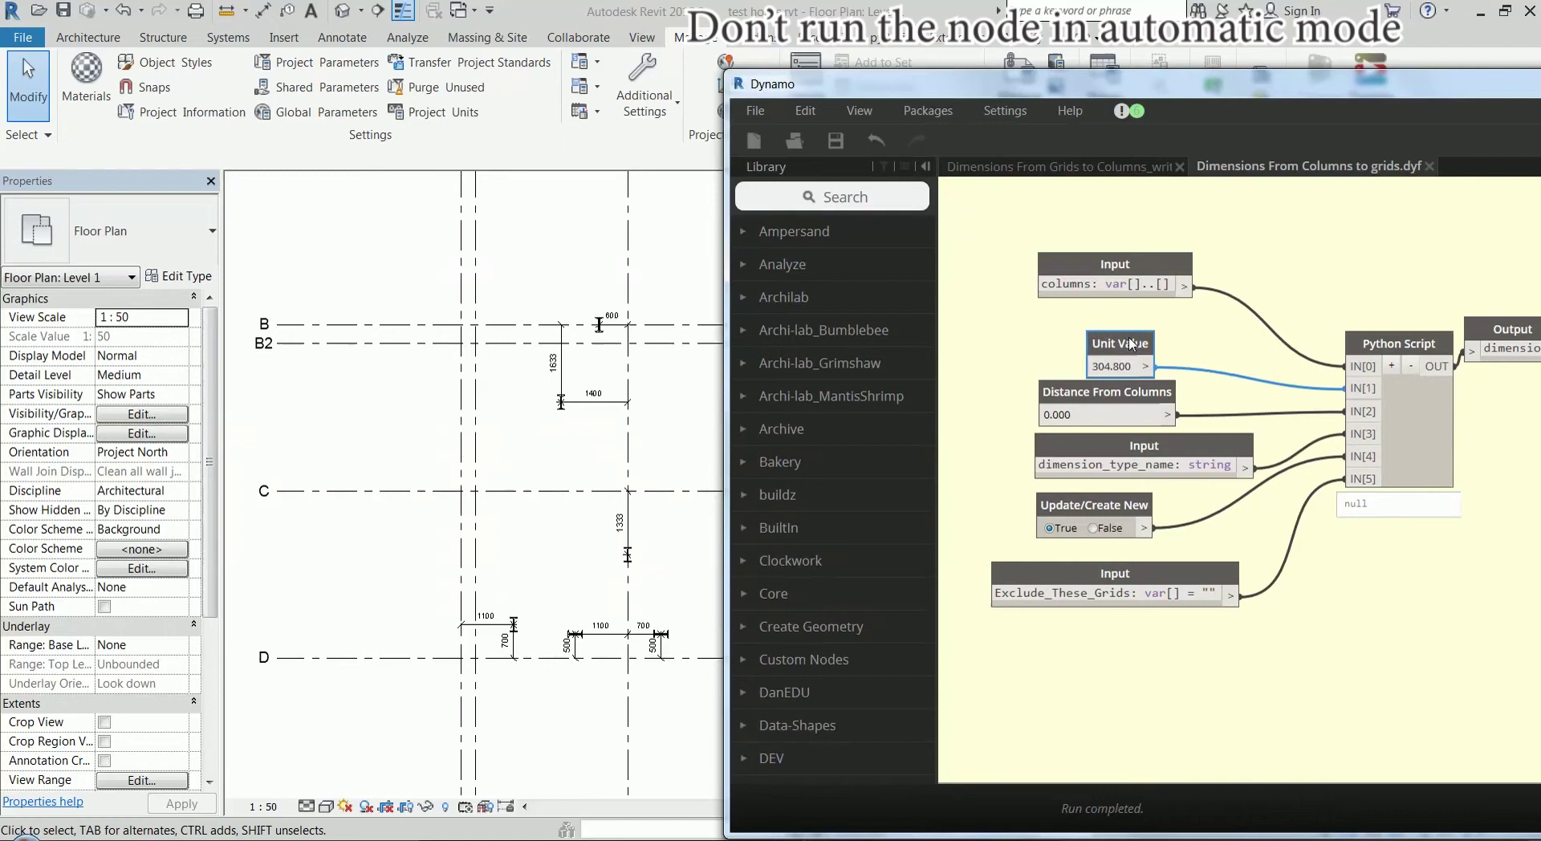
pyautogui.moveTo(1118, 399); pyautogui.dragTo(1139, 342)
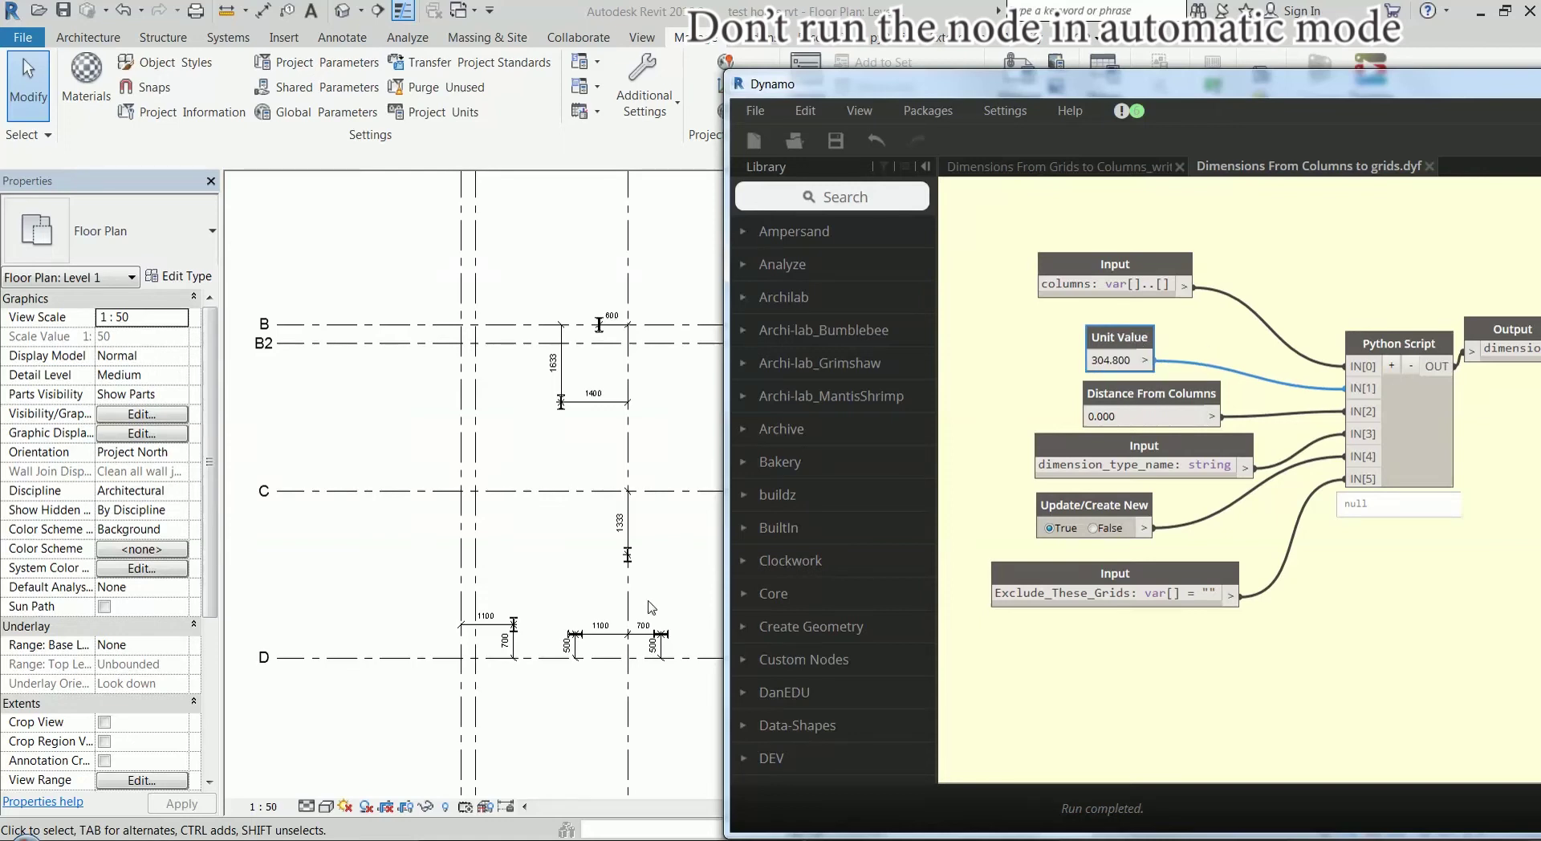
# Select the 1100 dimension near grid D and shift its line slightly above the column
pyautogui.click(609, 641)
pyautogui.scroll(3, 610, 642)
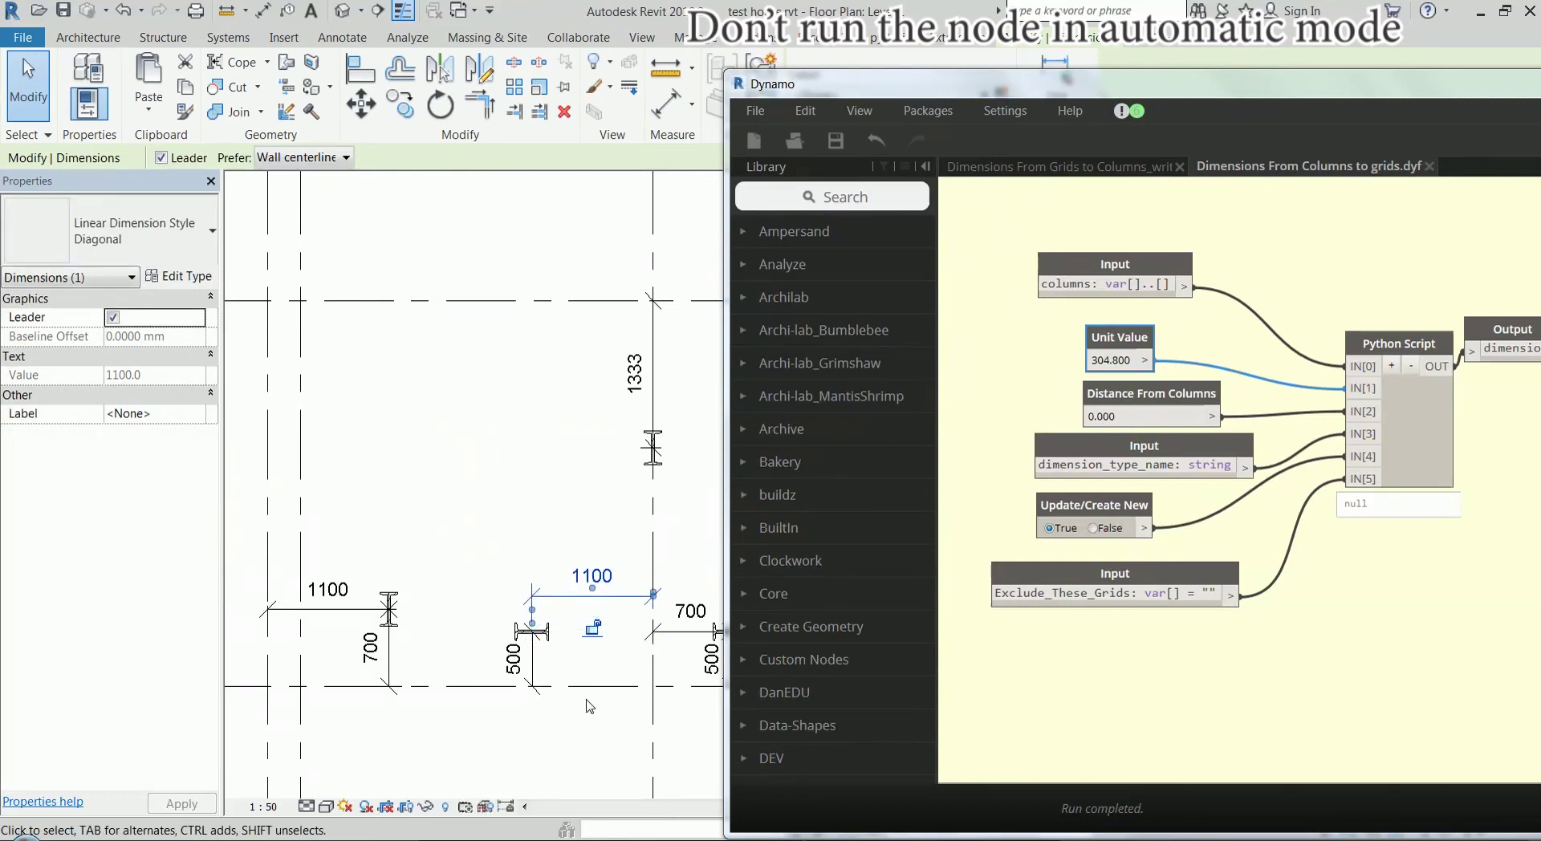
pyautogui.click(1287, 657)
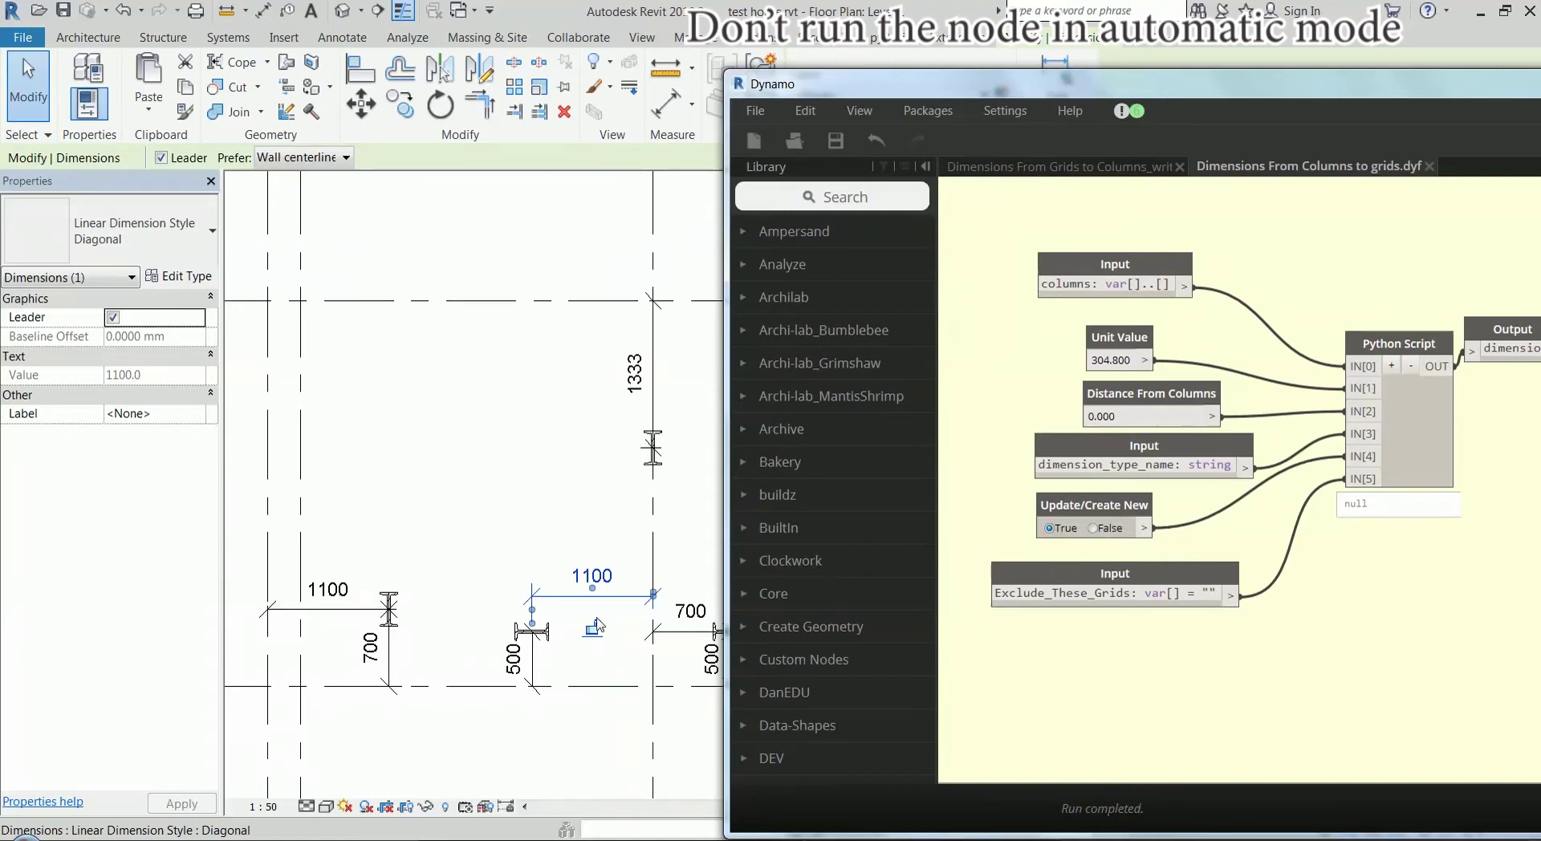
# Return to the main graph, move the column with the 1100 and 700 dimensions to just below grid C, and rerun the script
pyautogui.click(1059, 167)
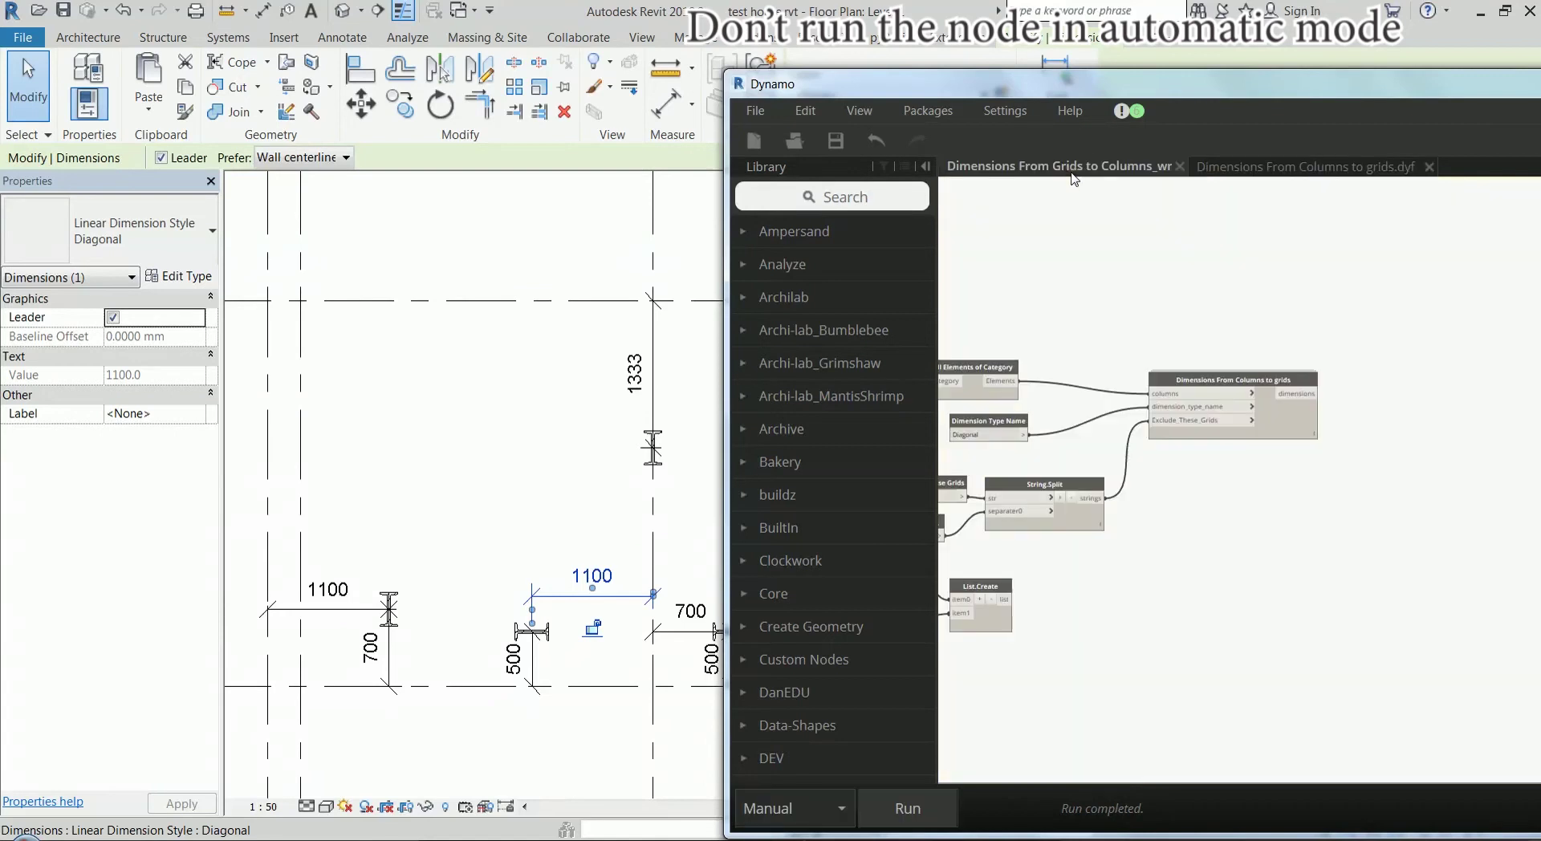
pyautogui.click(421, 437)
pyautogui.scroll(-3, 421, 437)
pyautogui.click(399, 529)
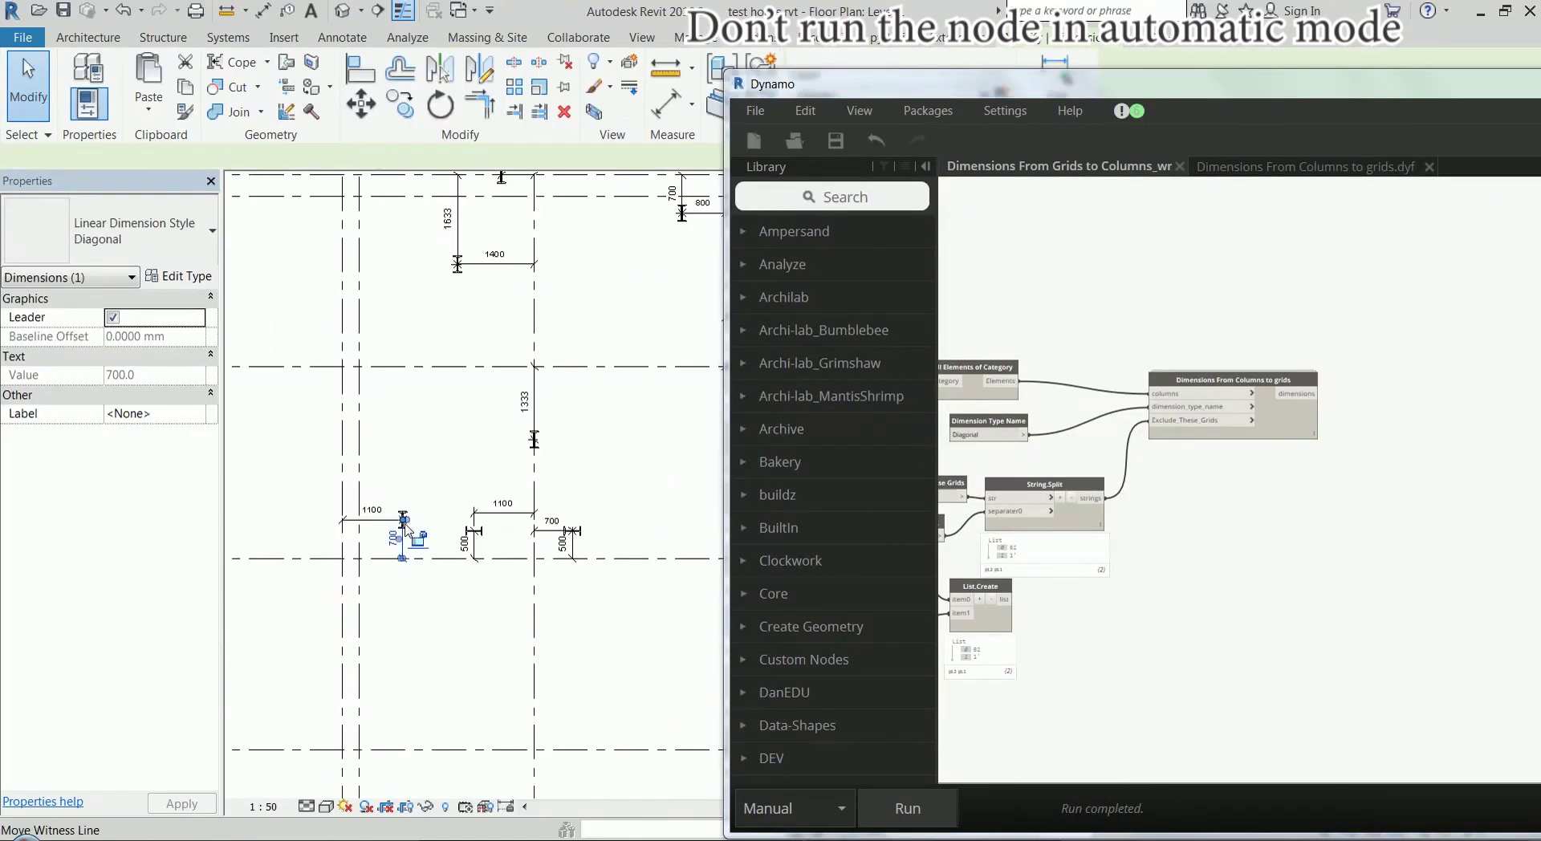
pyautogui.press('Escape')
pyautogui.click(403, 520)
pyautogui.moveTo(406, 521); pyautogui.dragTo(408, 398)
pyautogui.click(923, 809)
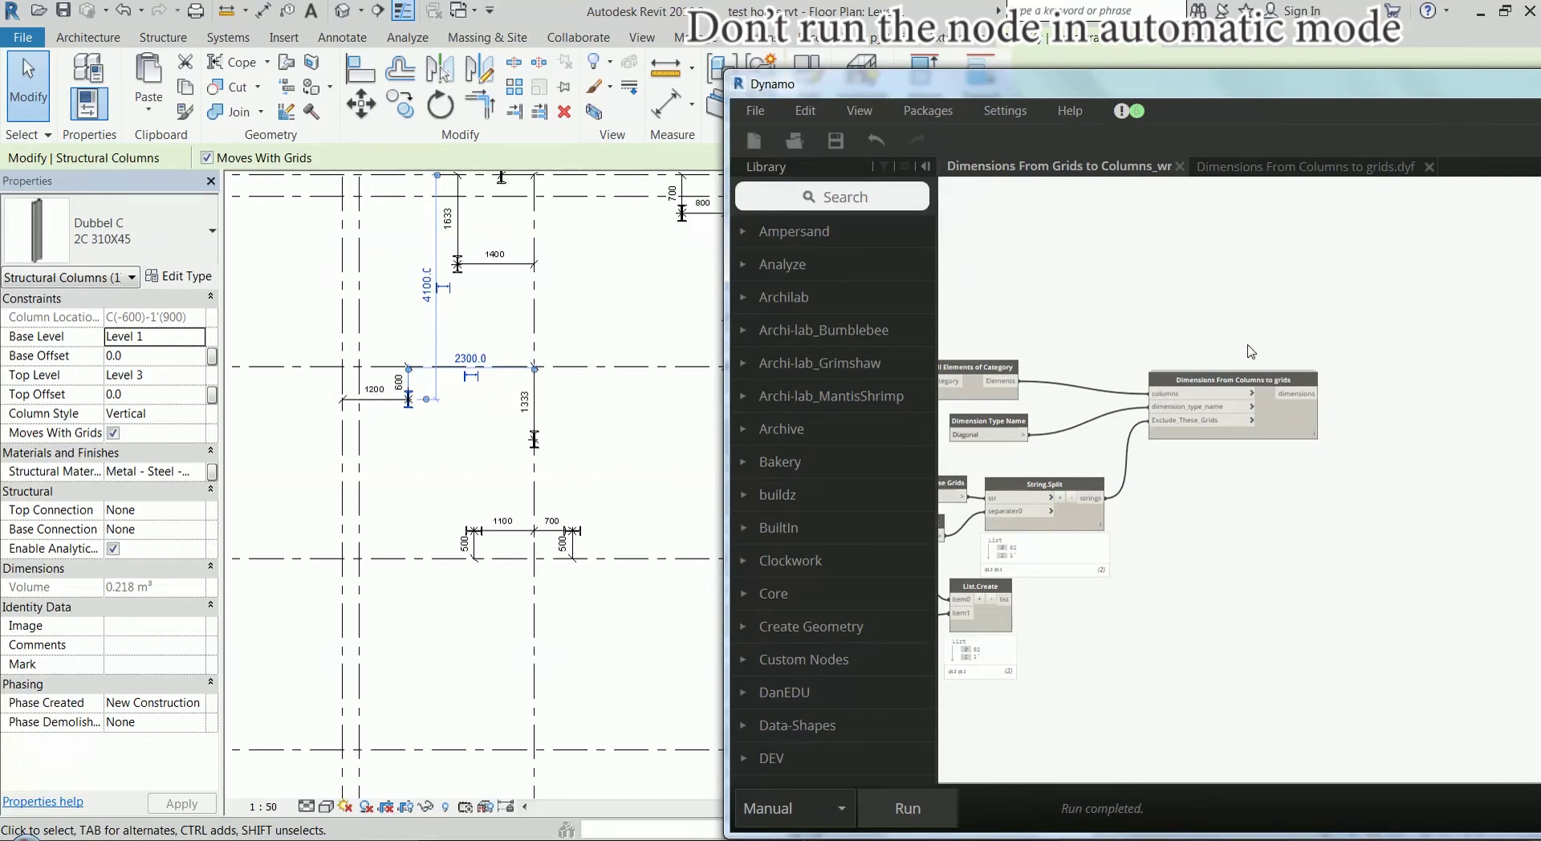
# Go back to the custom node graph and add a new Input node beside the Unit Value node
pyautogui.click(1280, 167)
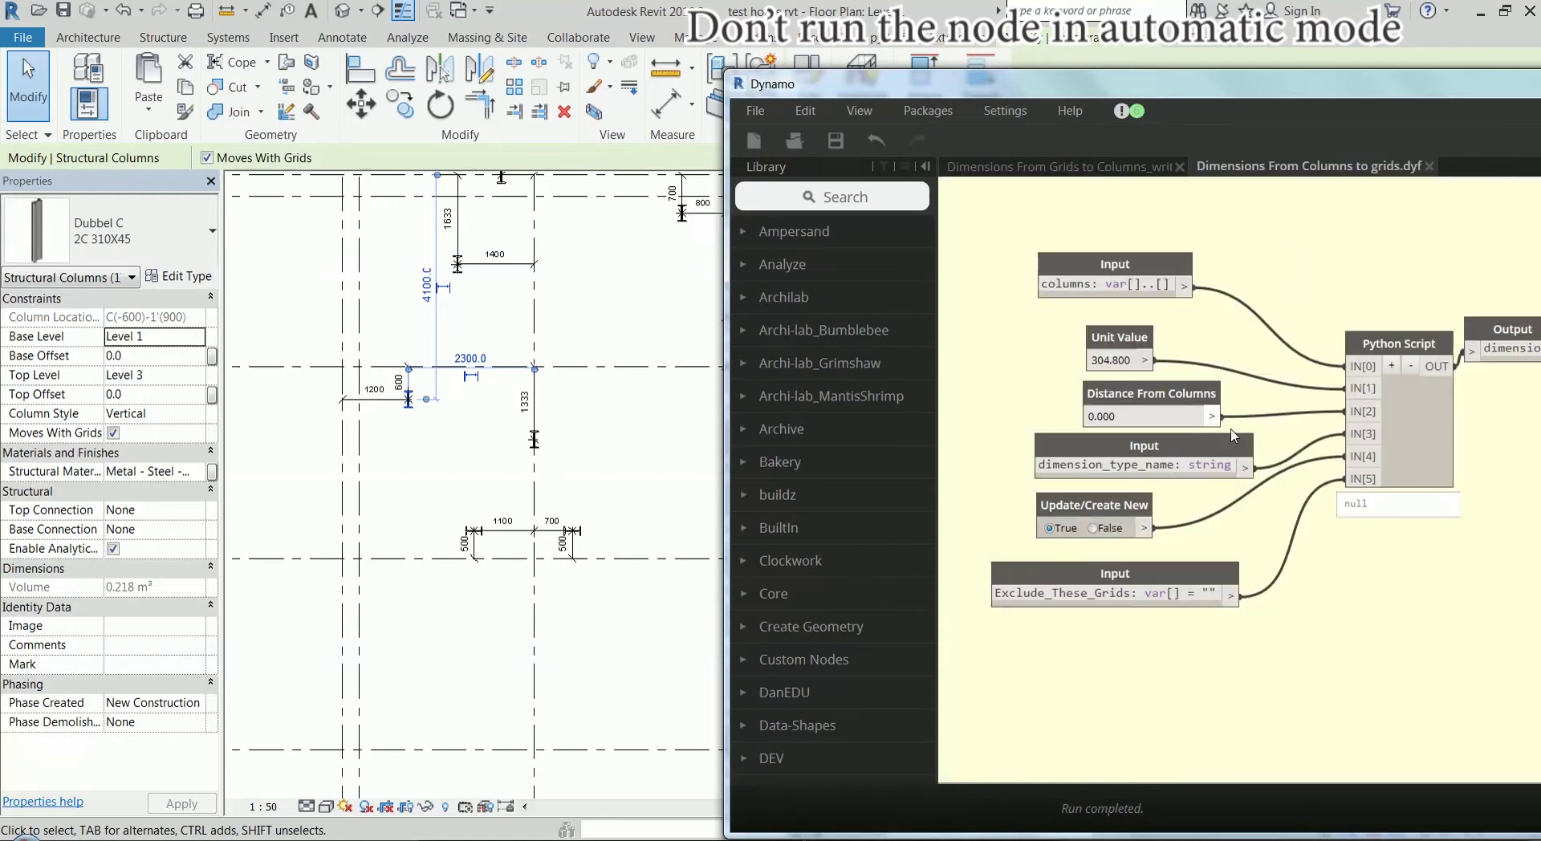
pyautogui.scroll(-1, 1266, 411)
pyautogui.rightClick(1016, 337)
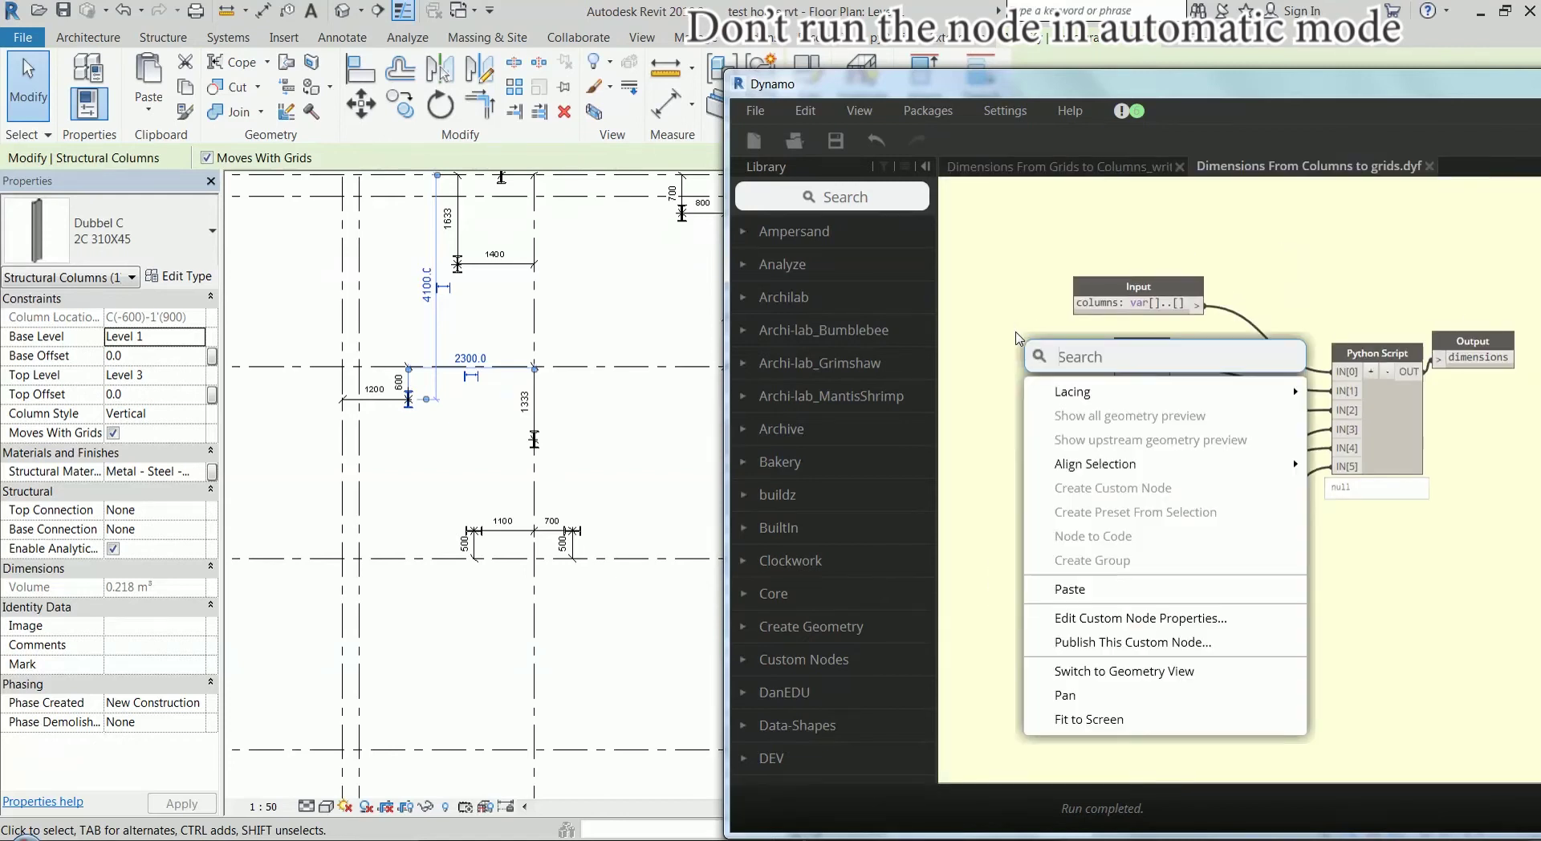
pyautogui.write('input')
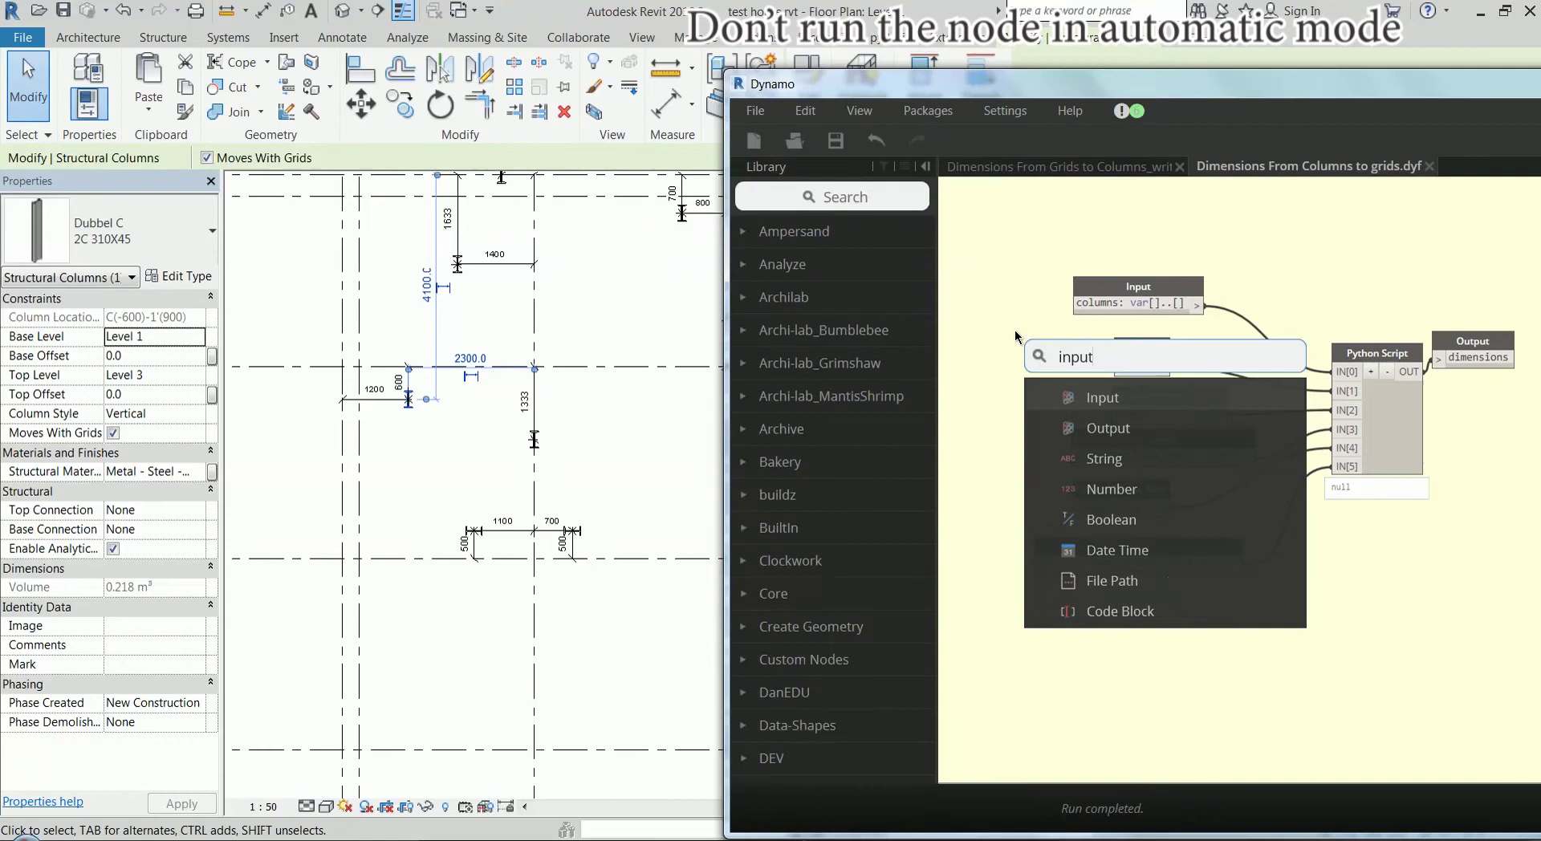
pyautogui.click(1175, 405)
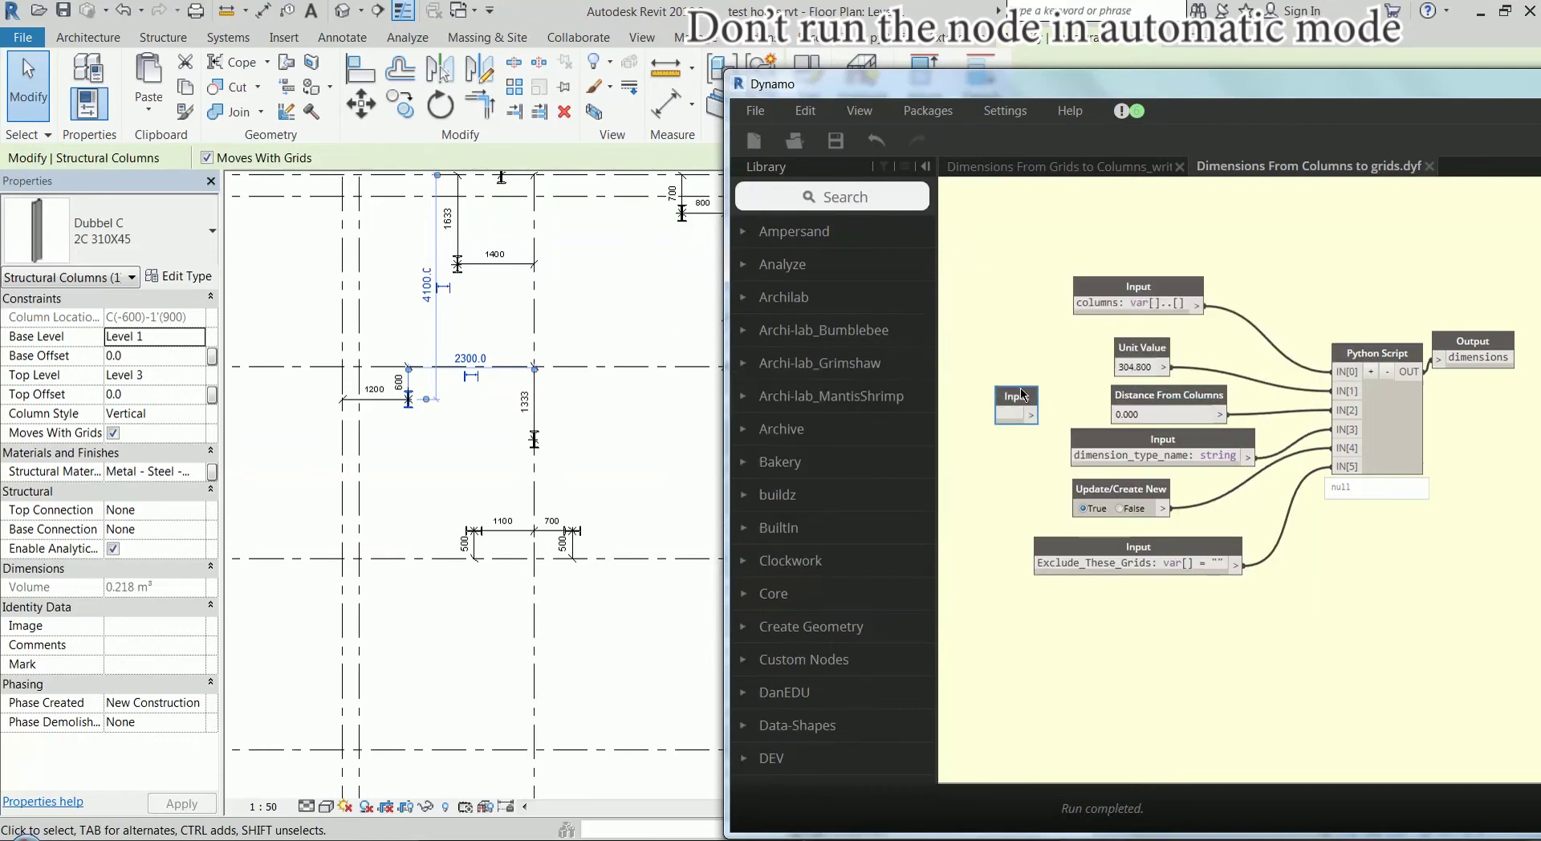
pyautogui.moveTo(1025, 394); pyautogui.dragTo(1025, 366)
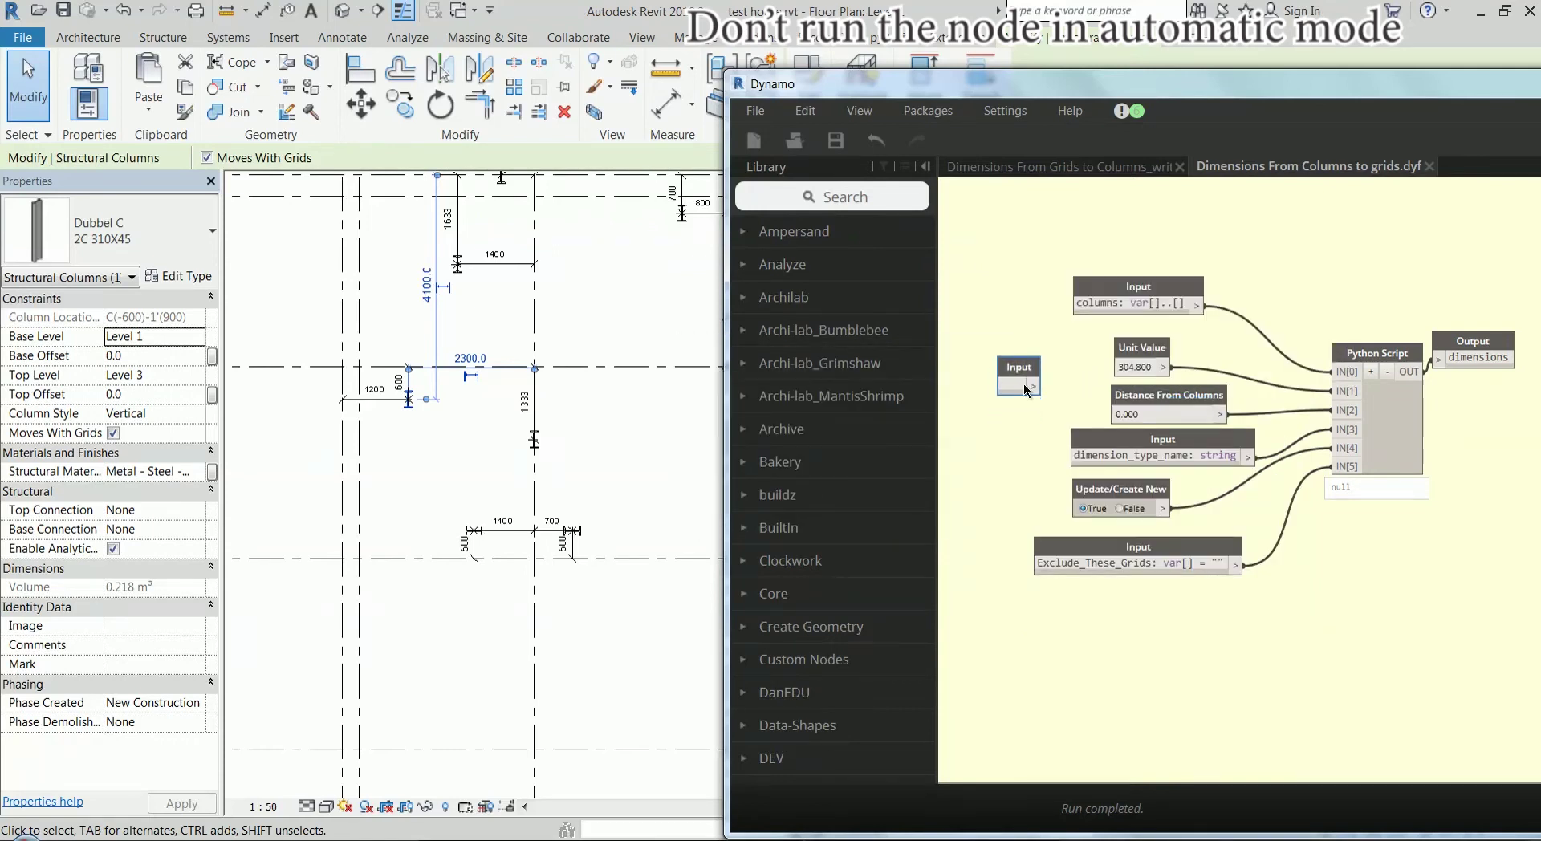
pyautogui.moveTo(1021, 373); pyautogui.dragTo(1026, 361)
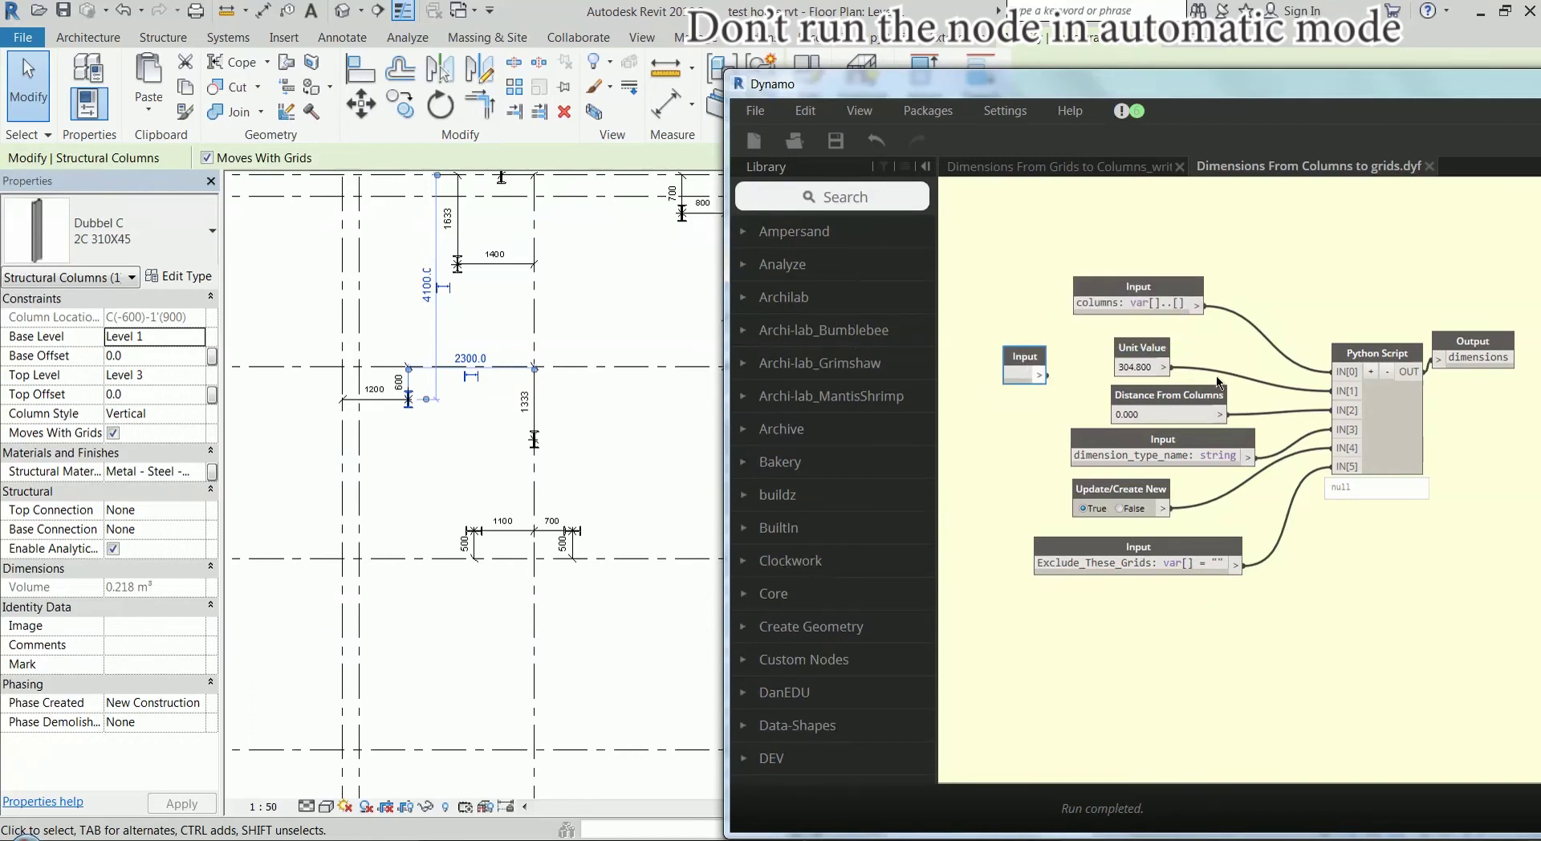
# Wire the new Input node to IN[1] of the Python Script and rename the node with an empty title
pyautogui.click(1338, 390)
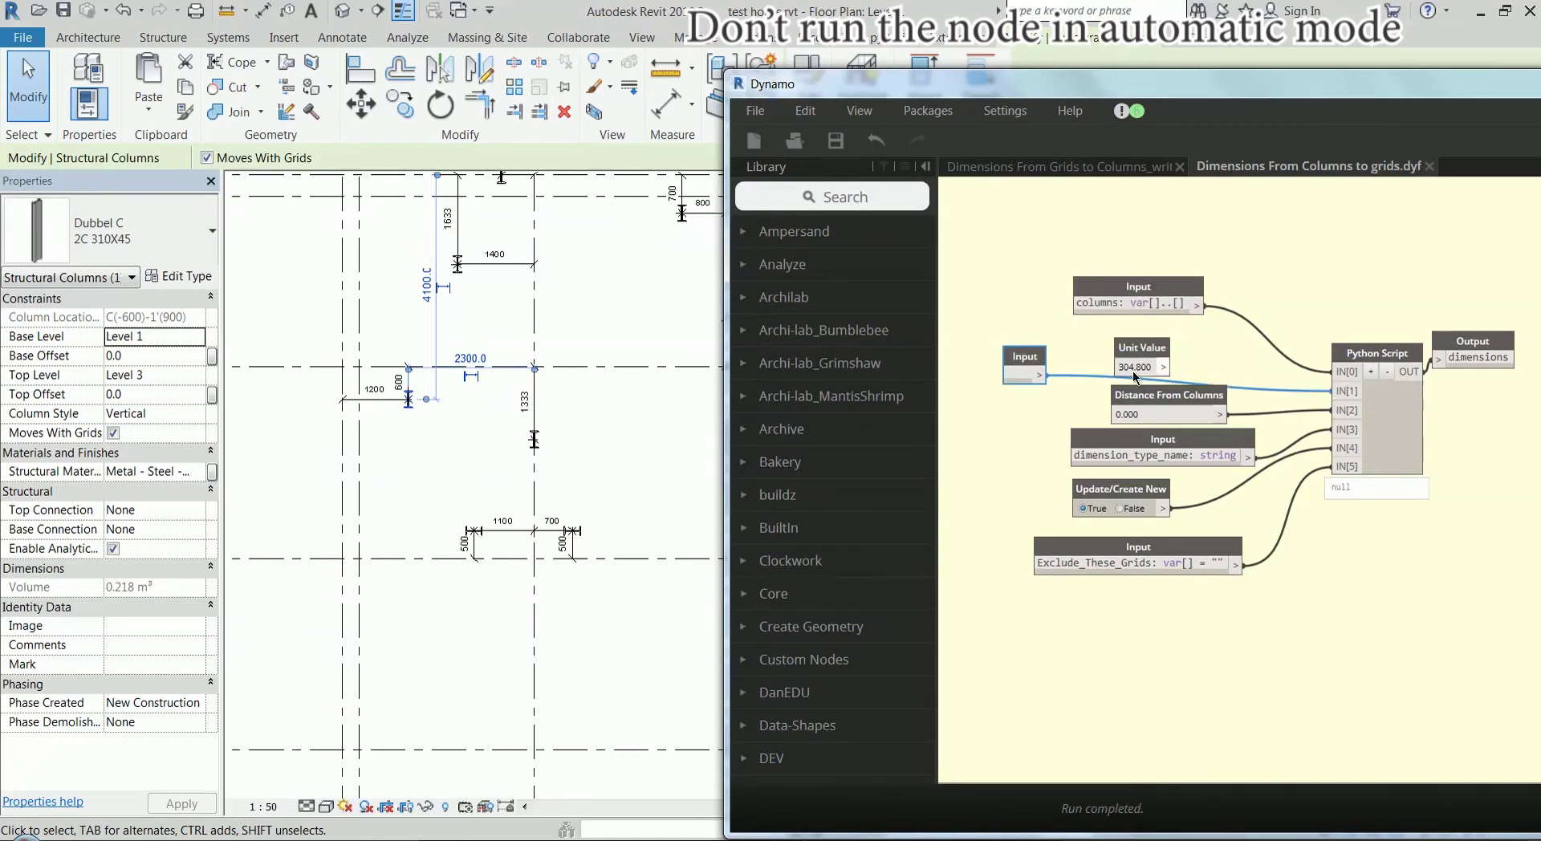
pyautogui.rightClick(1029, 358)
pyautogui.click(1187, 561)
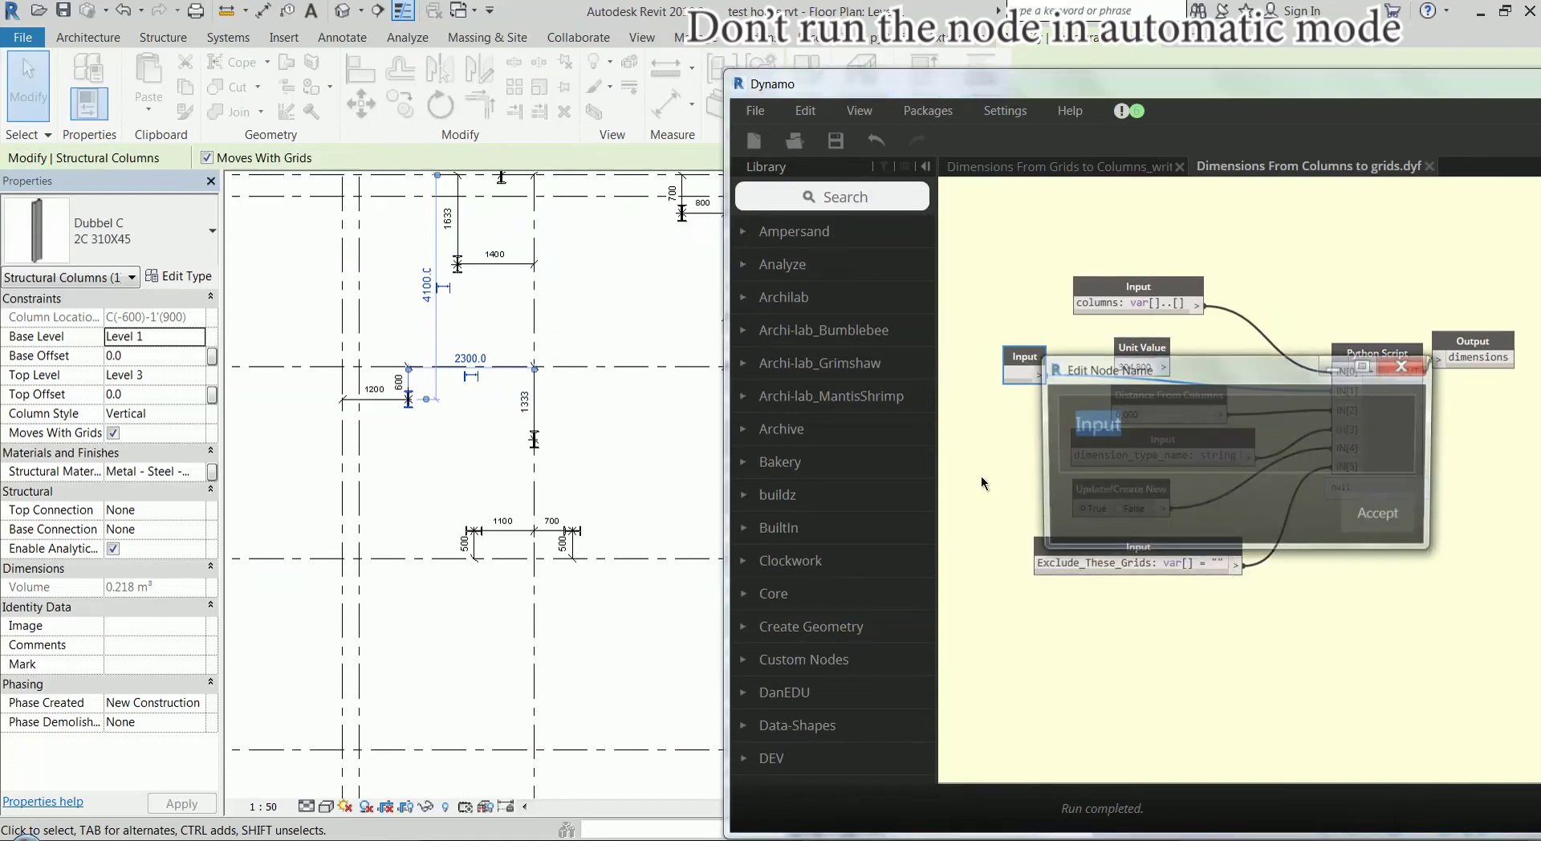
pyautogui.write('Unit')
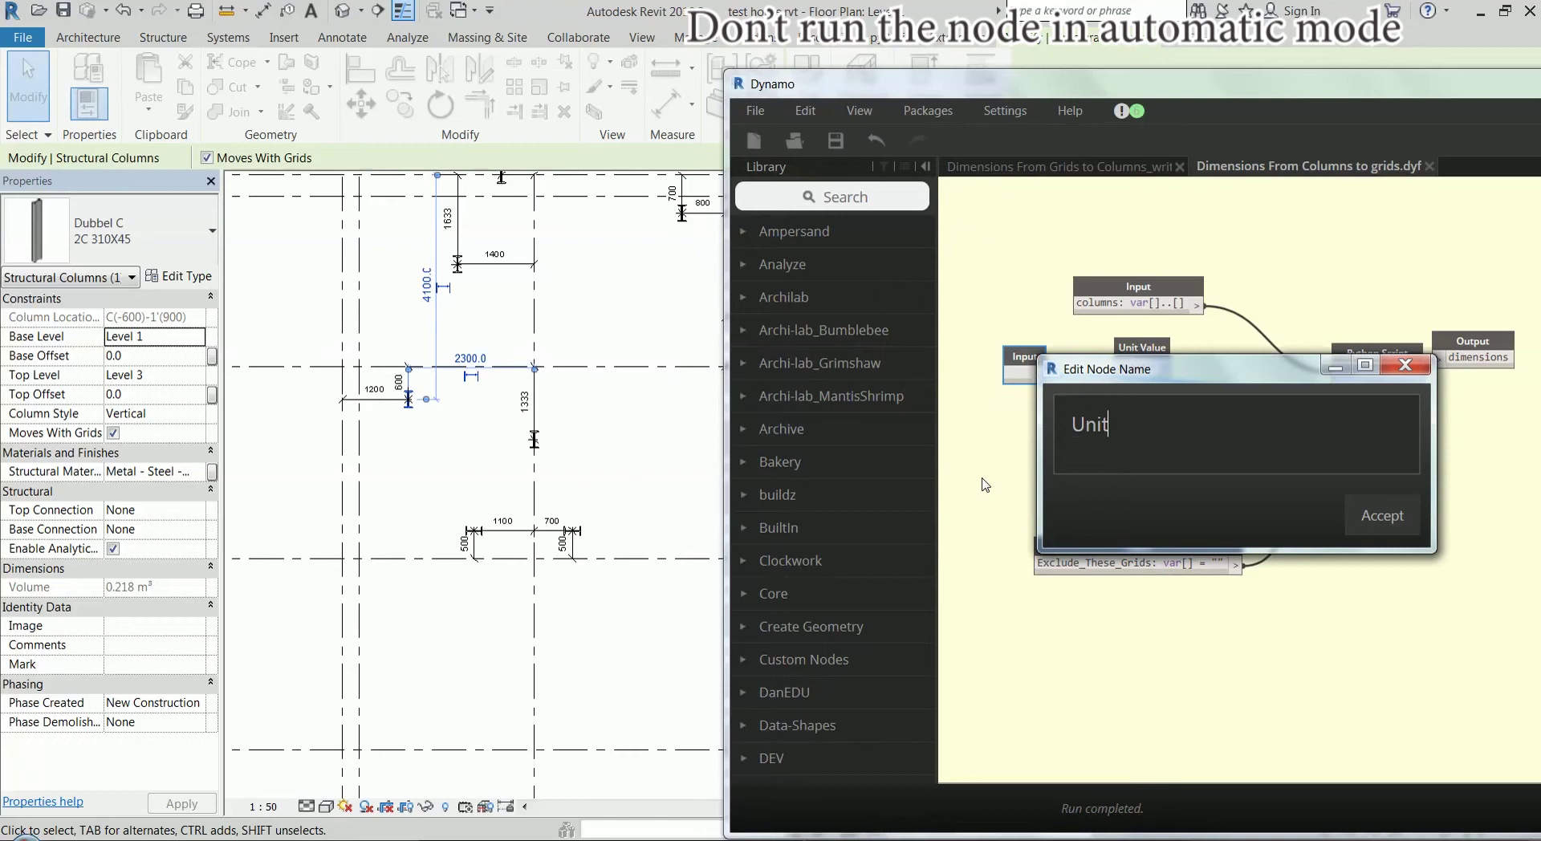
pyautogui.press('BackSpace')
pyautogui.press('BackSpace')
pyautogui.press('BackSpace')
pyautogui.press('BackSpace')
pyautogui.click(1391, 515)
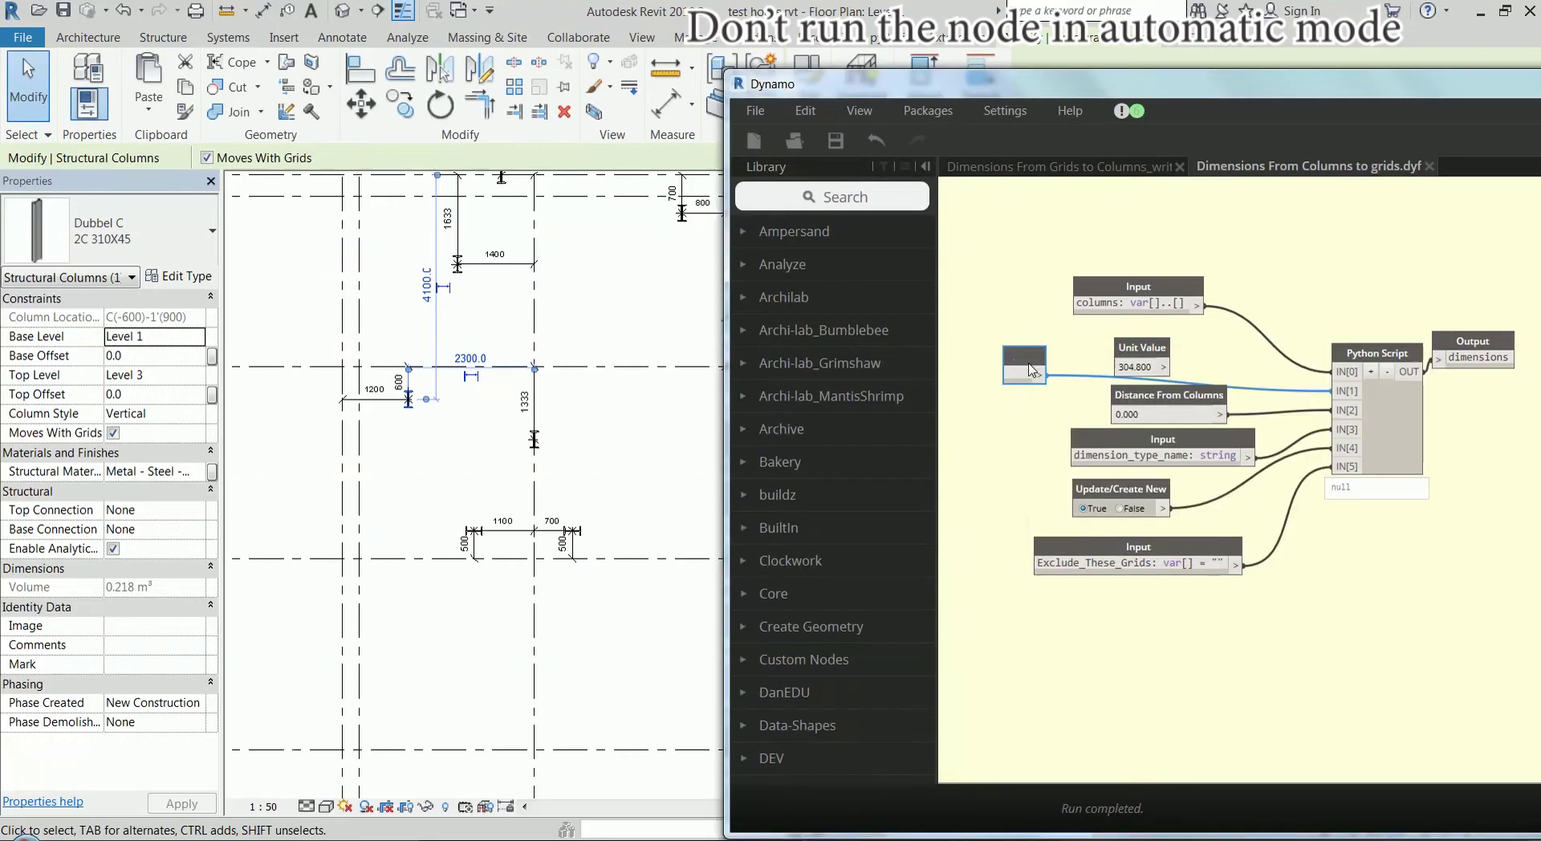
# Define the untitled input's parameter as "unit value: double" and move the node up and away from the Unit Value node
pyautogui.scroll(2, 1076, 343)
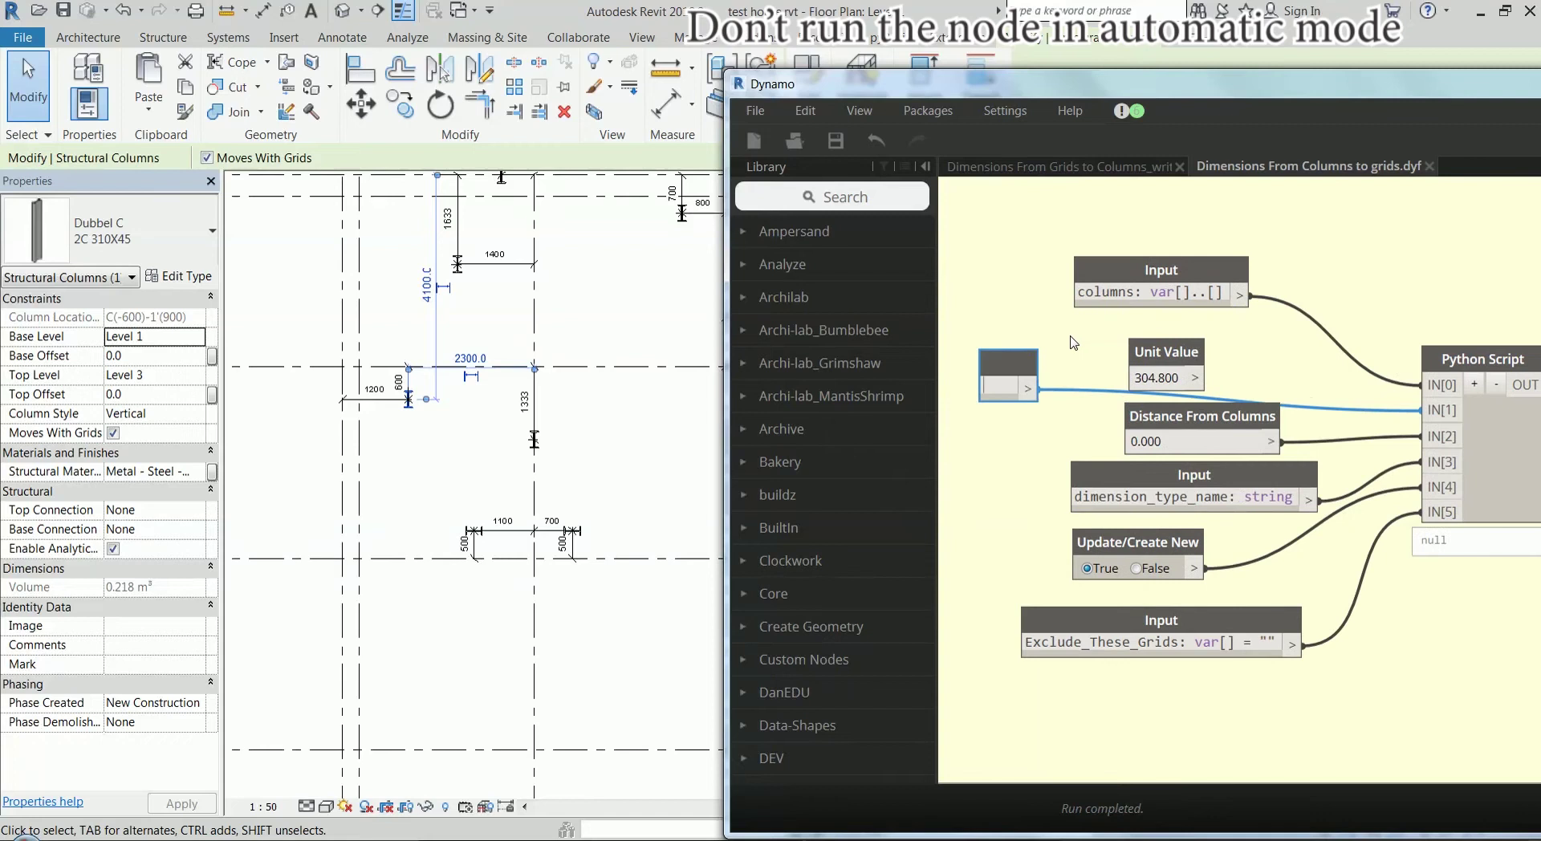
pyautogui.write('un')
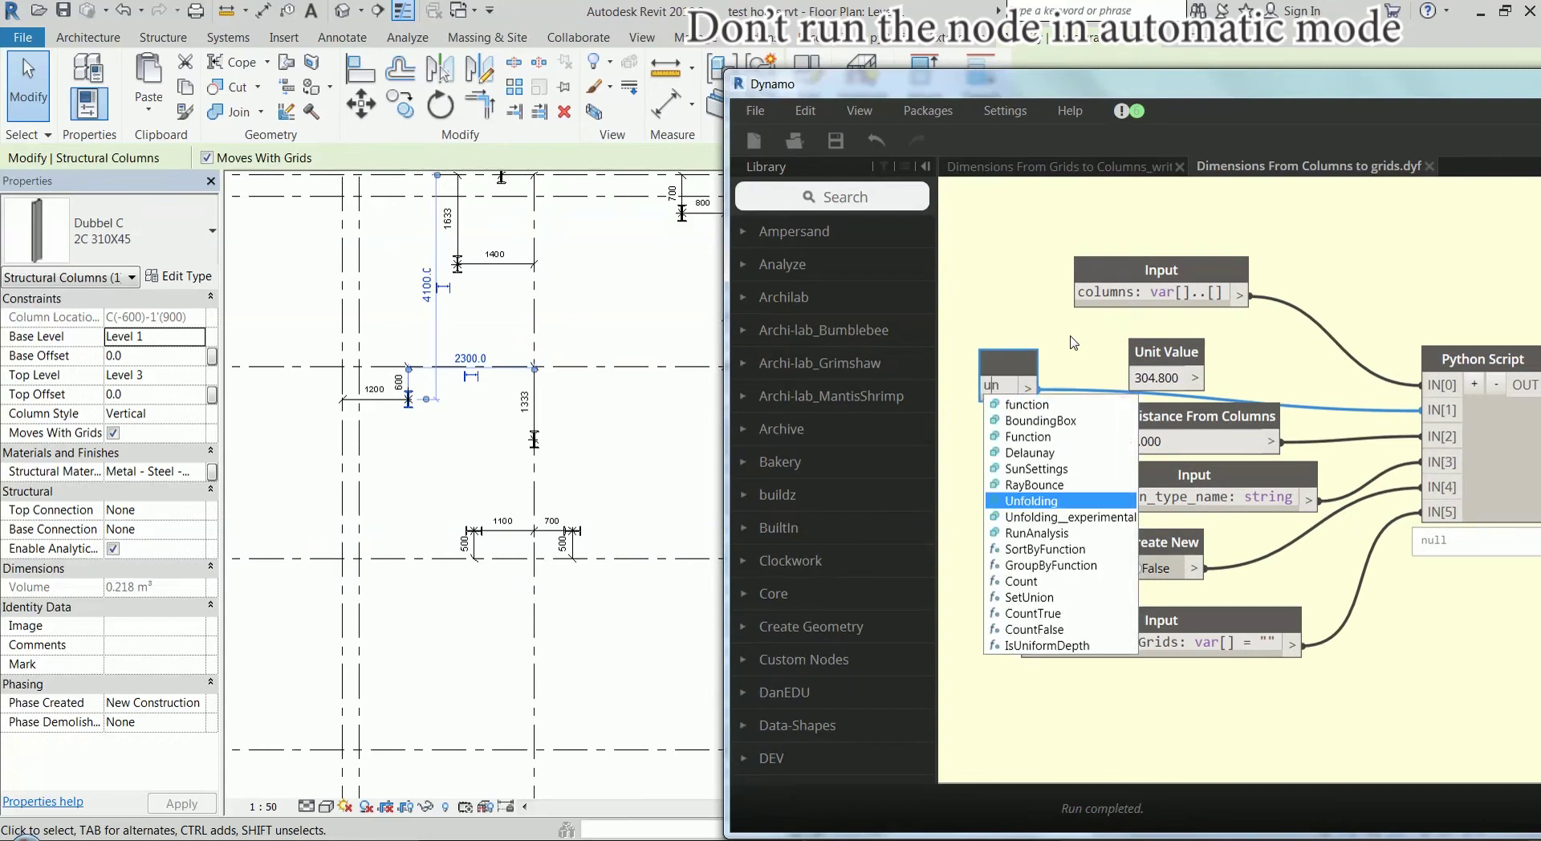
pyautogui.write('it value')
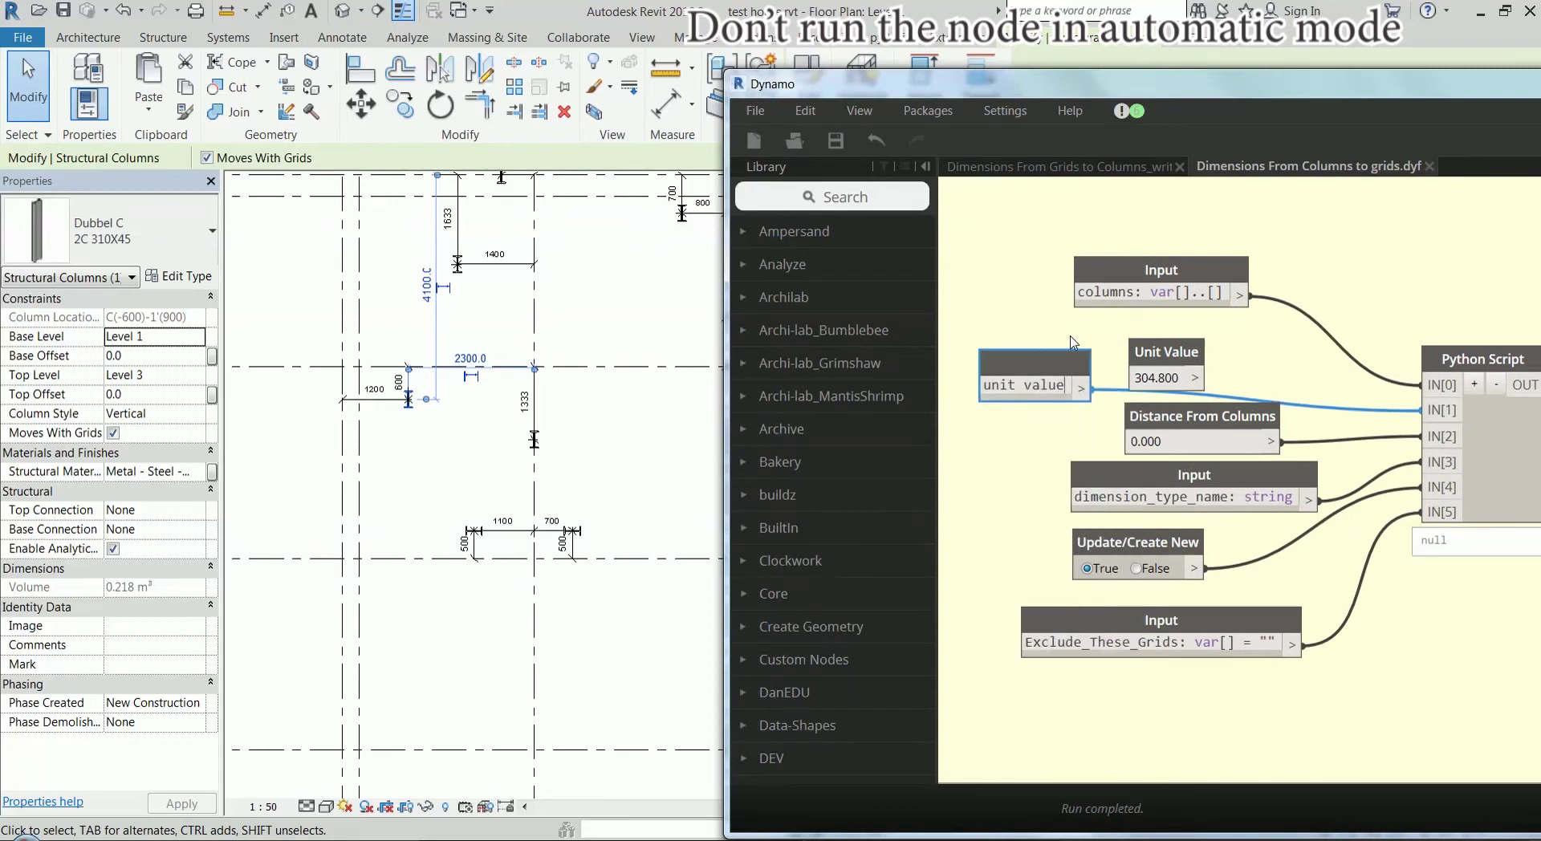
pyautogui.write(': ')
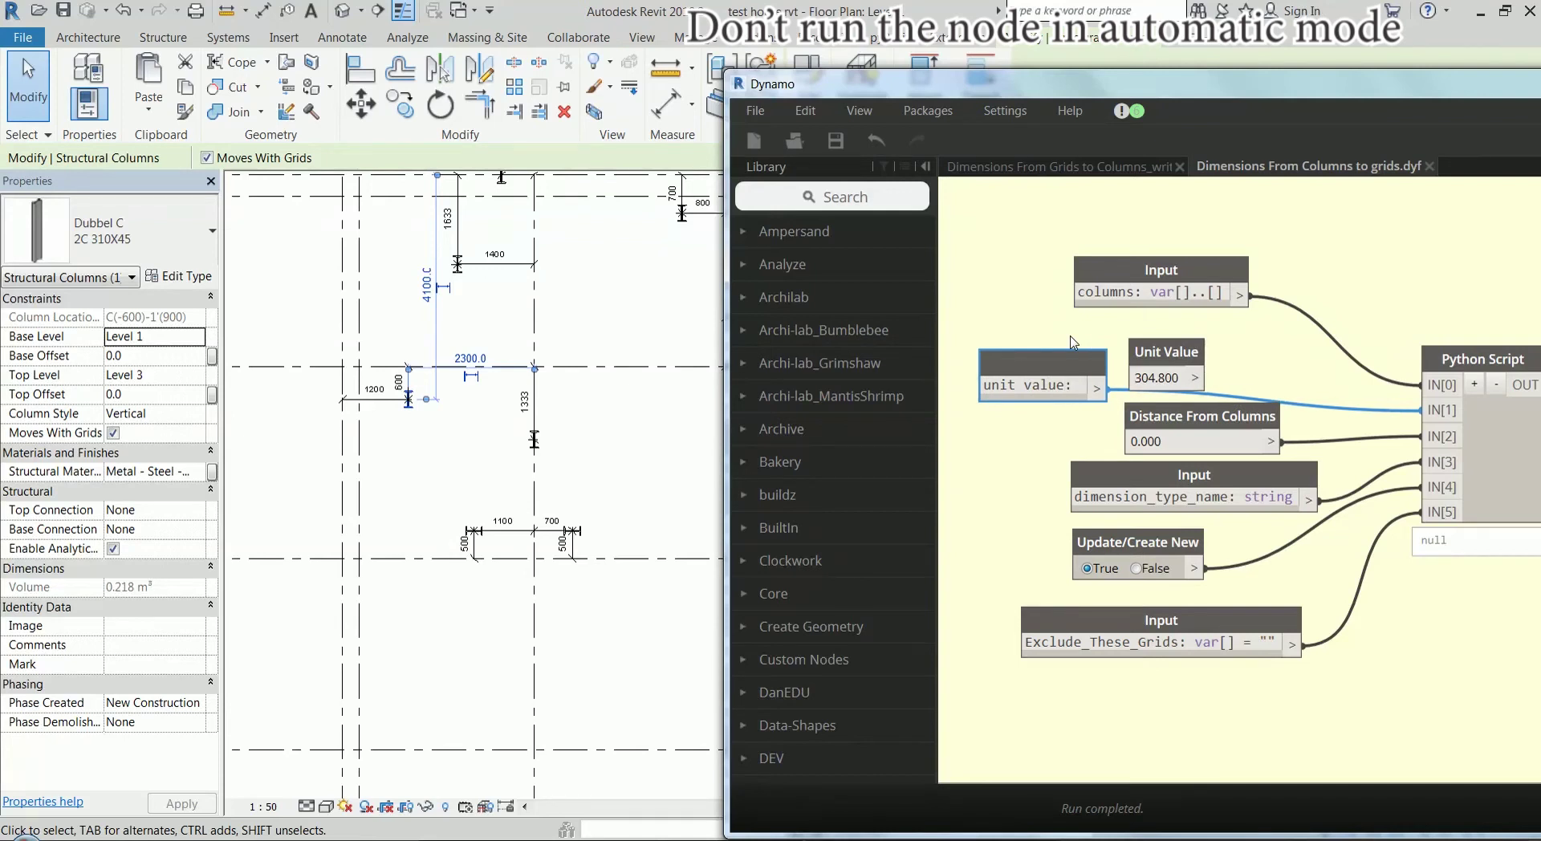
pyautogui.write('double')
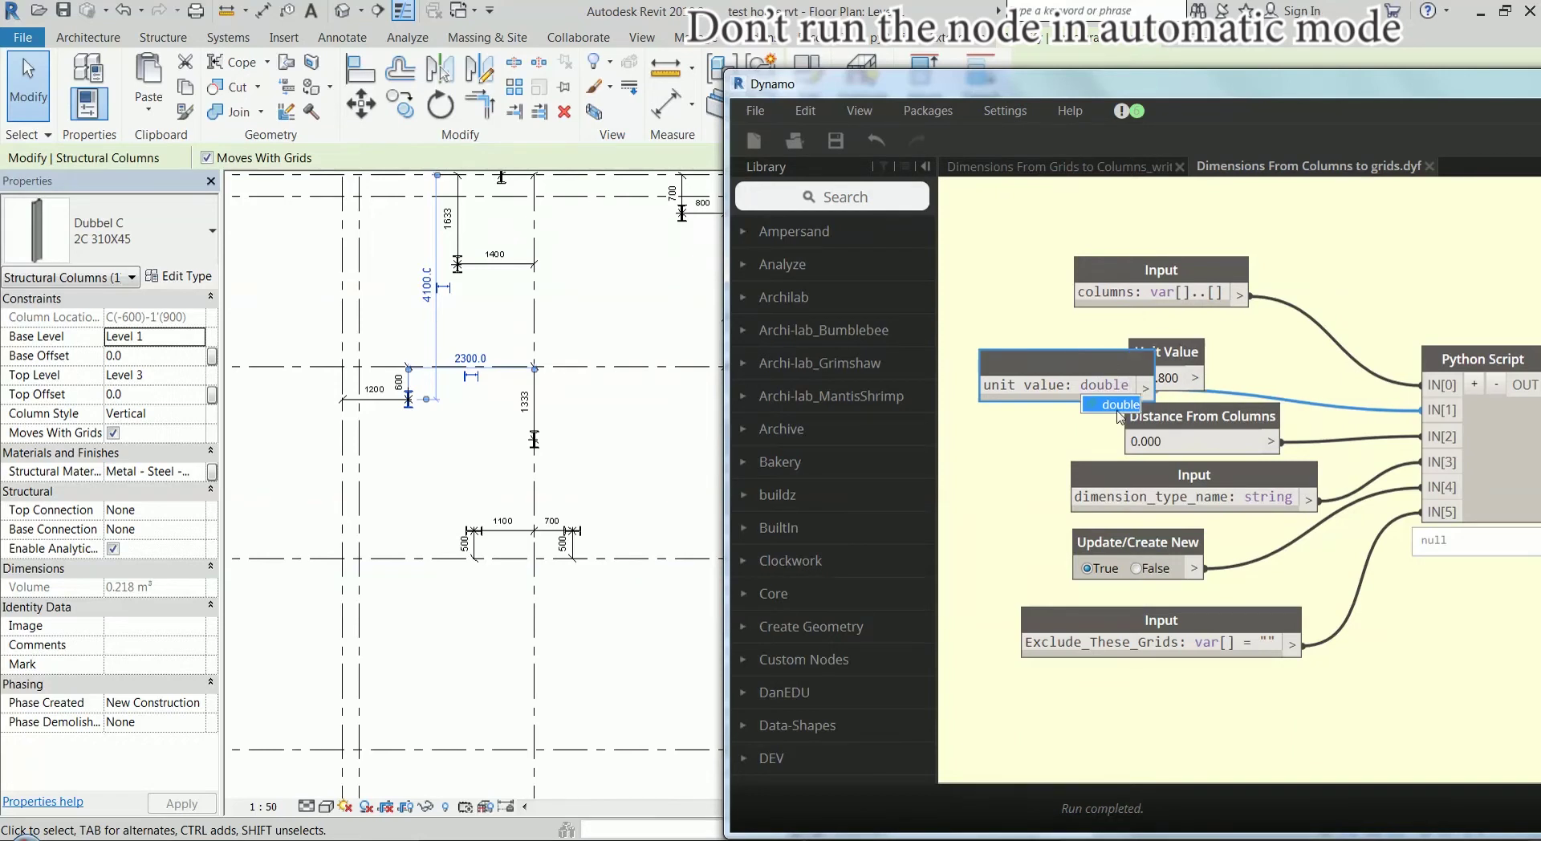
pyautogui.click(1074, 337)
pyautogui.moveTo(1093, 366); pyautogui.dragTo(1047, 319)
pyautogui.scroll(-1, 1356, 386)
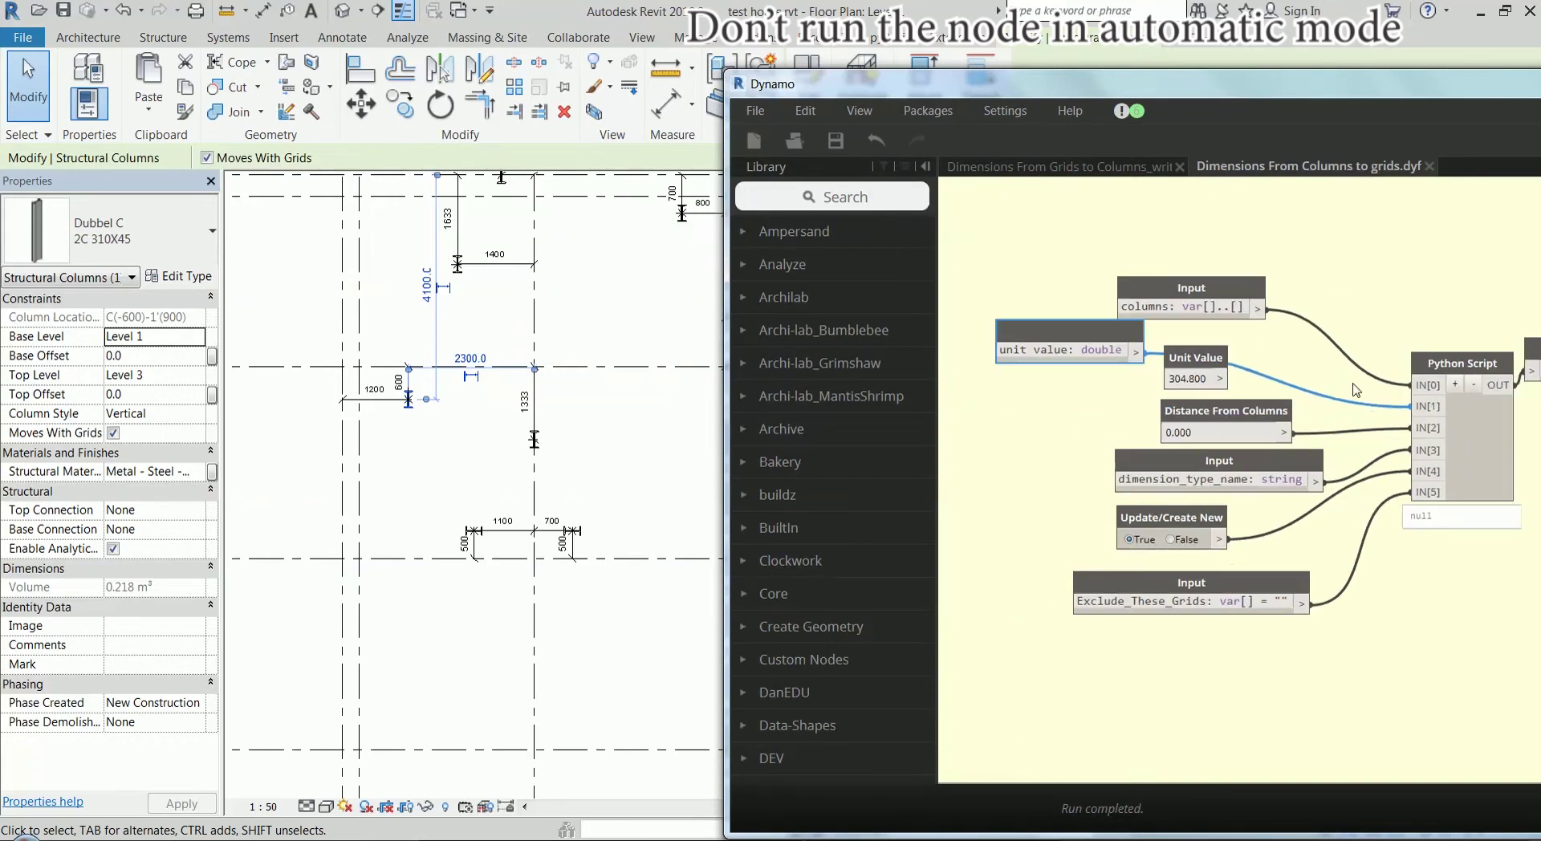
# Add an Input node below the unit value input and define its parameter as "distance_from_columns: double"
pyautogui.rightClick(1035, 422)
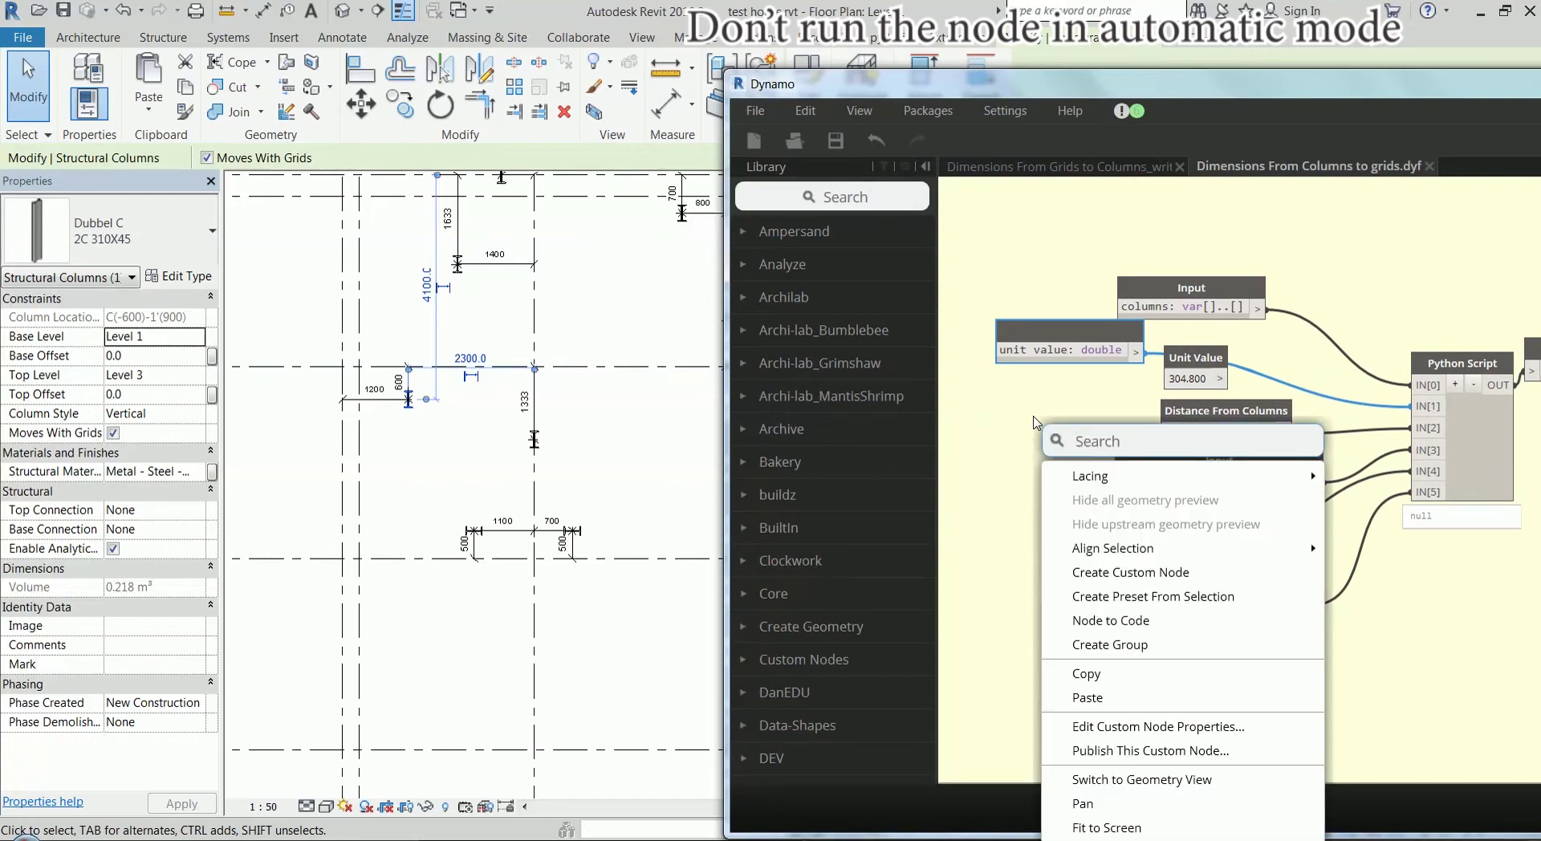
pyautogui.write('Input')
pyautogui.click(1150, 474)
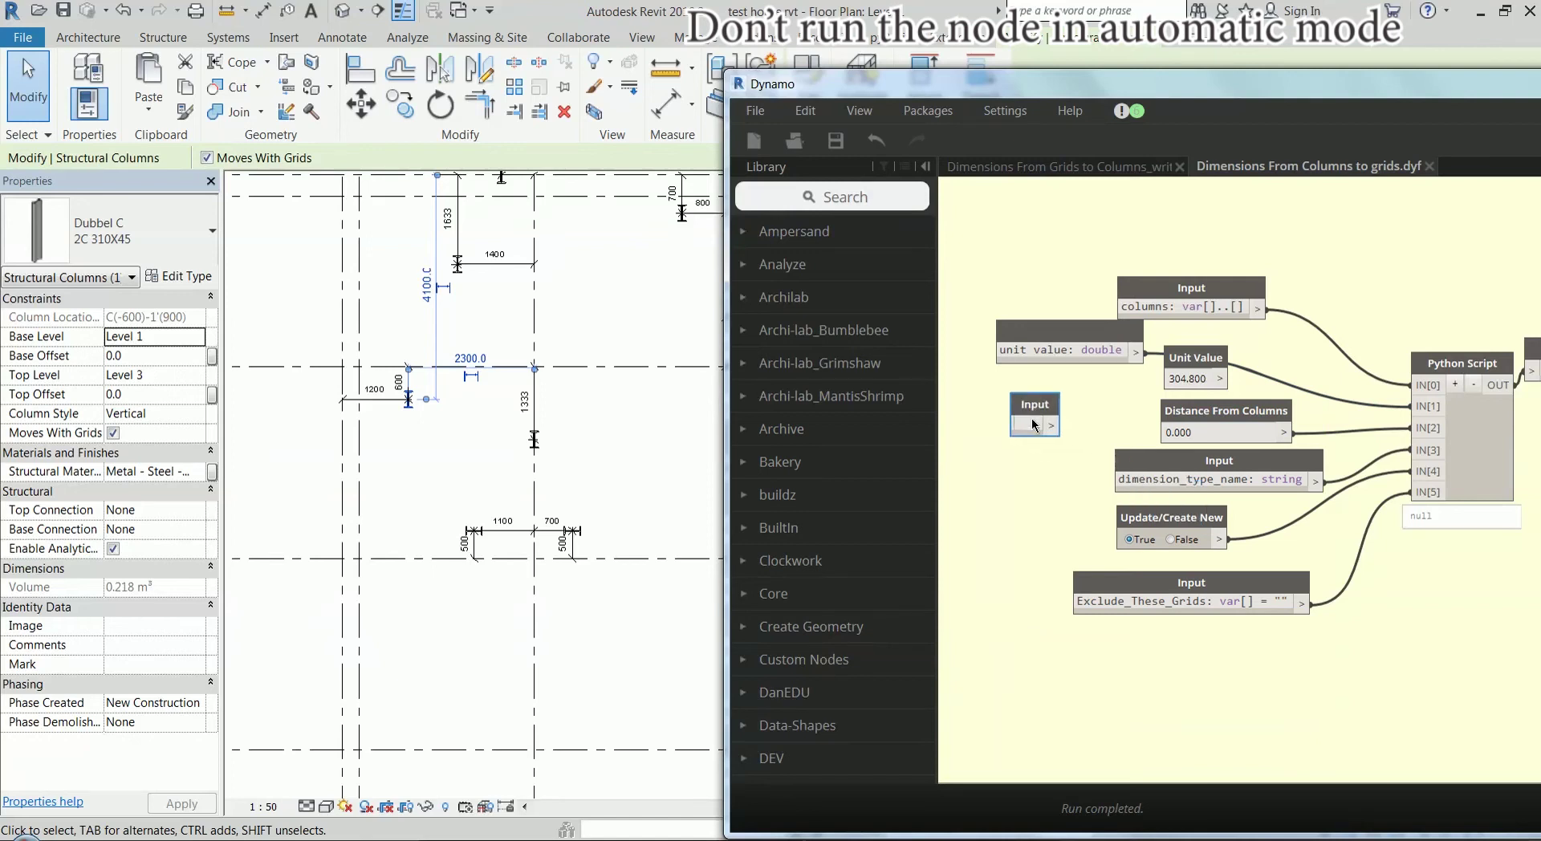
pyautogui.click(1030, 424)
pyautogui.write('distance_fro')
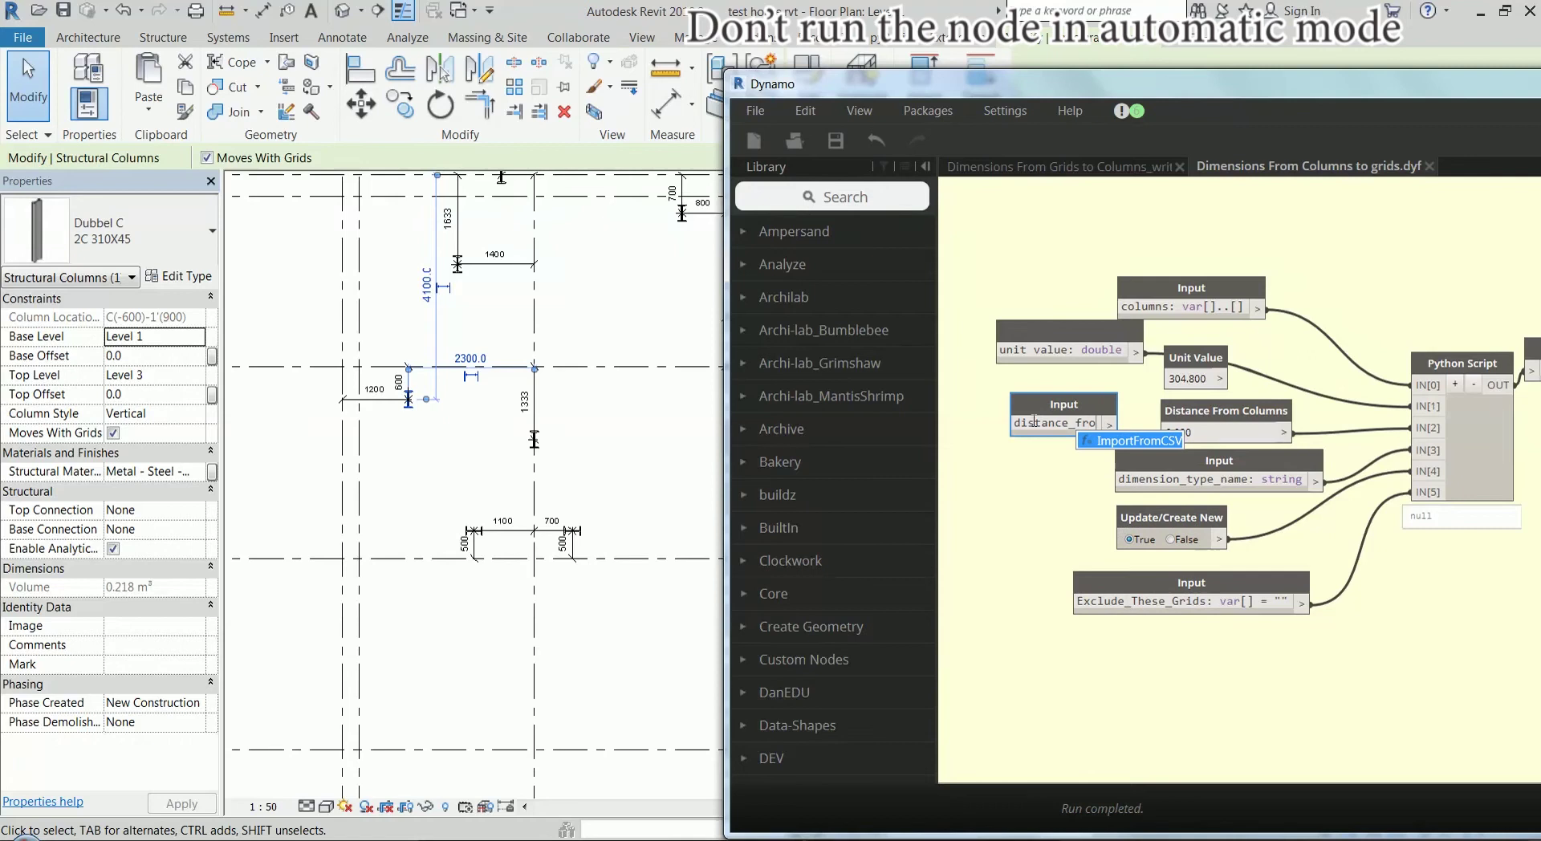
pyautogui.write('m_colu')
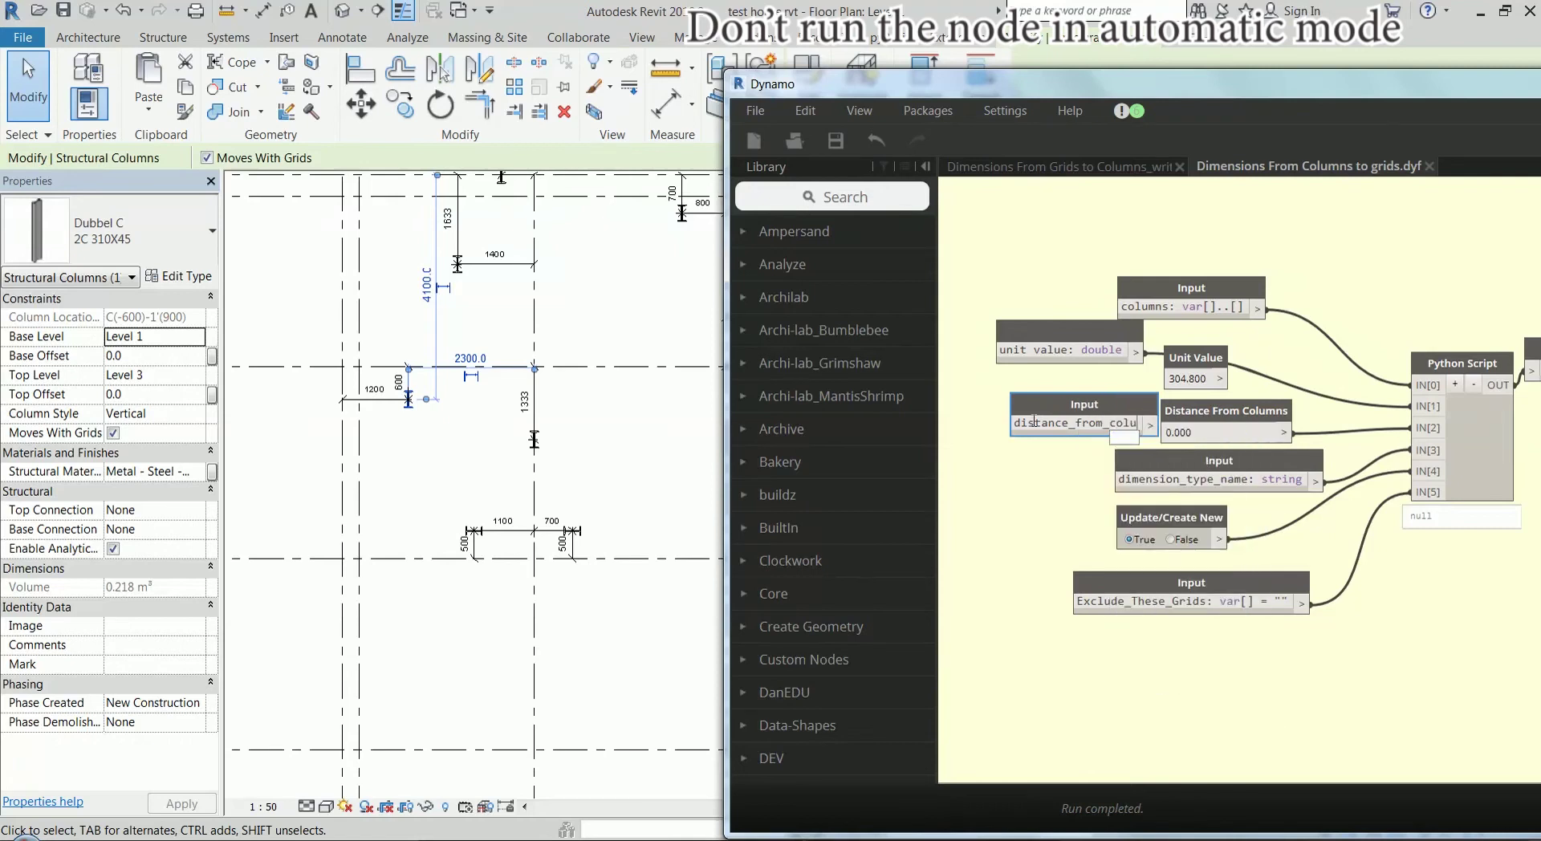
pyautogui.write('mns')
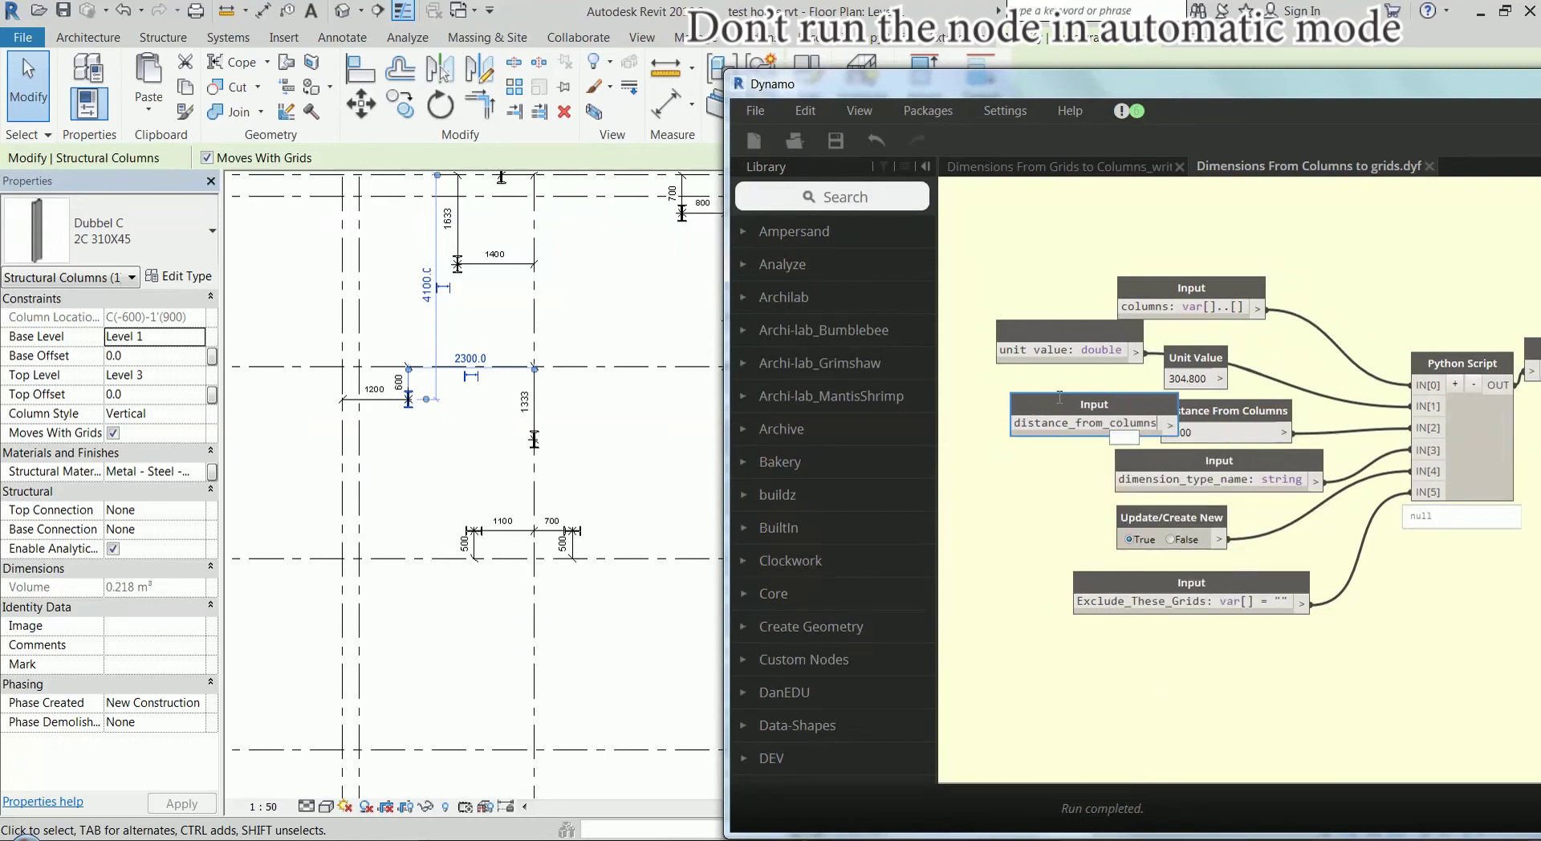
pyautogui.moveTo(1059, 397); pyautogui.dragTo(1002, 395)
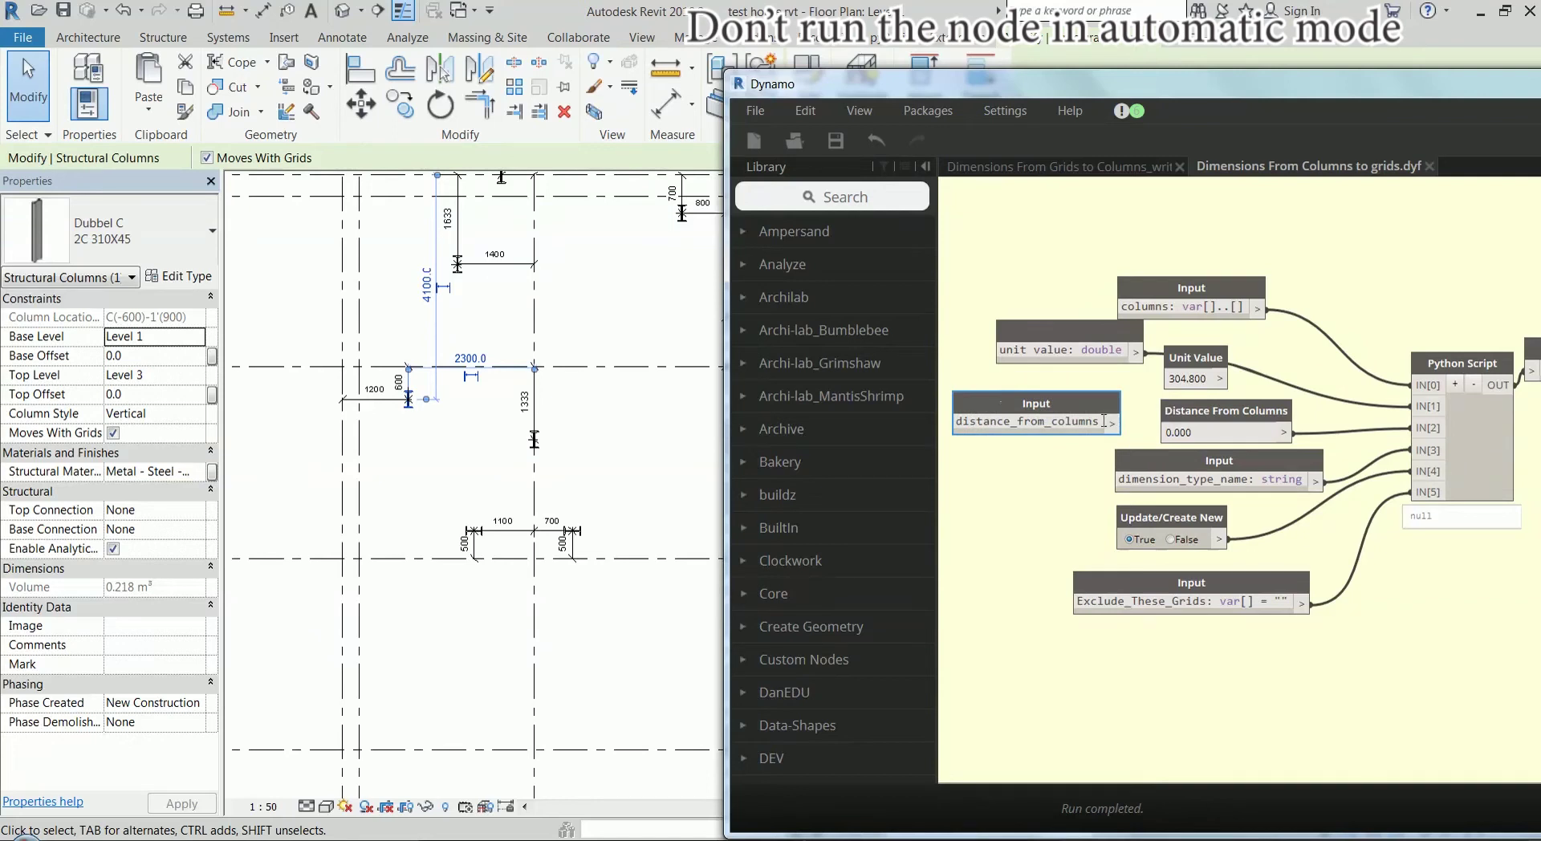
pyautogui.write(': doubl')
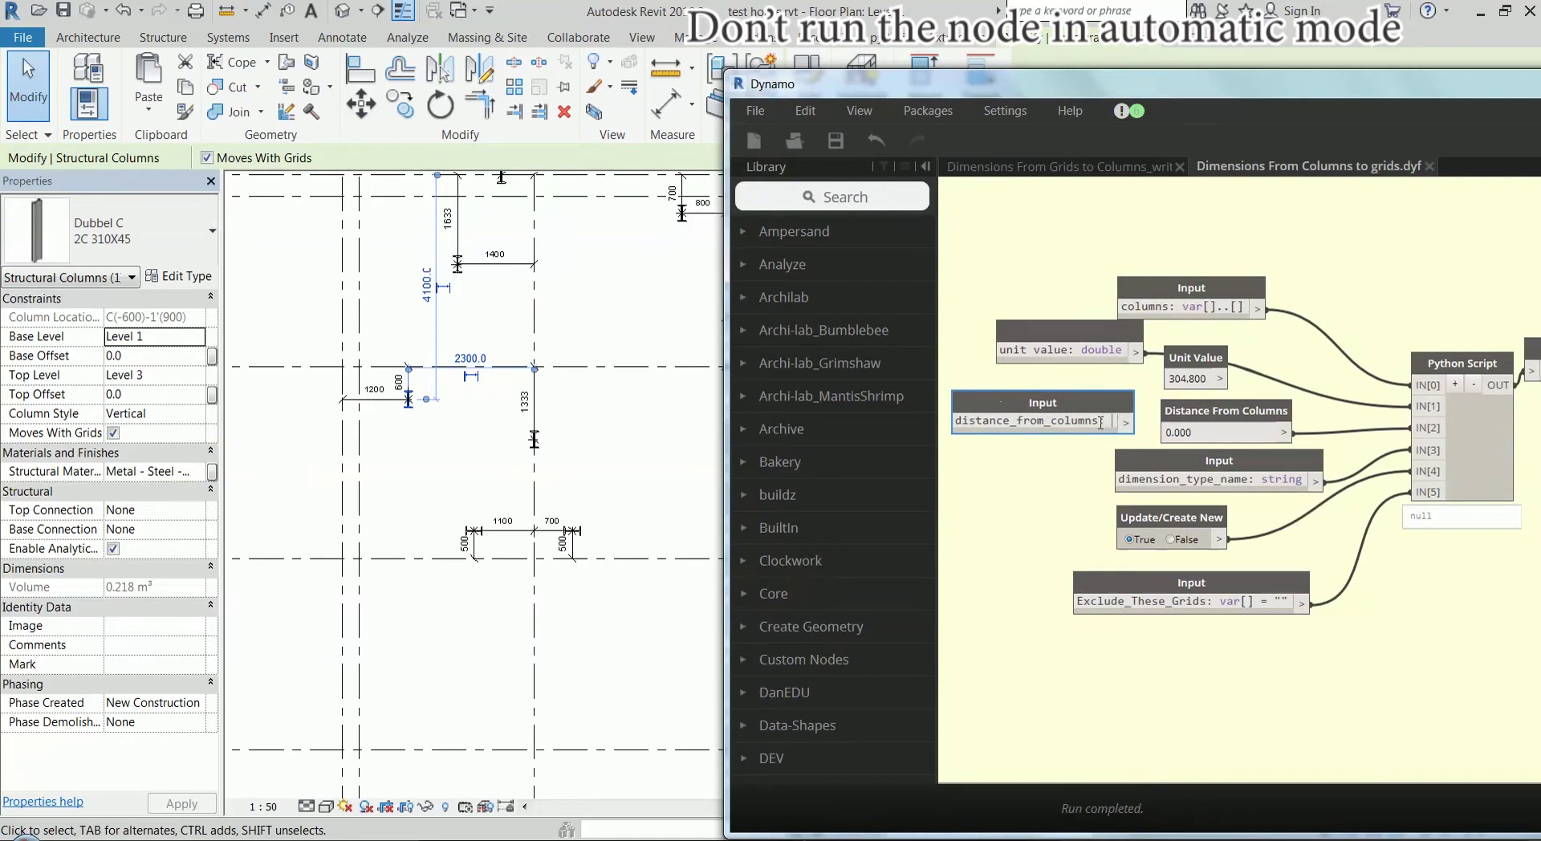
pyautogui.write('e')
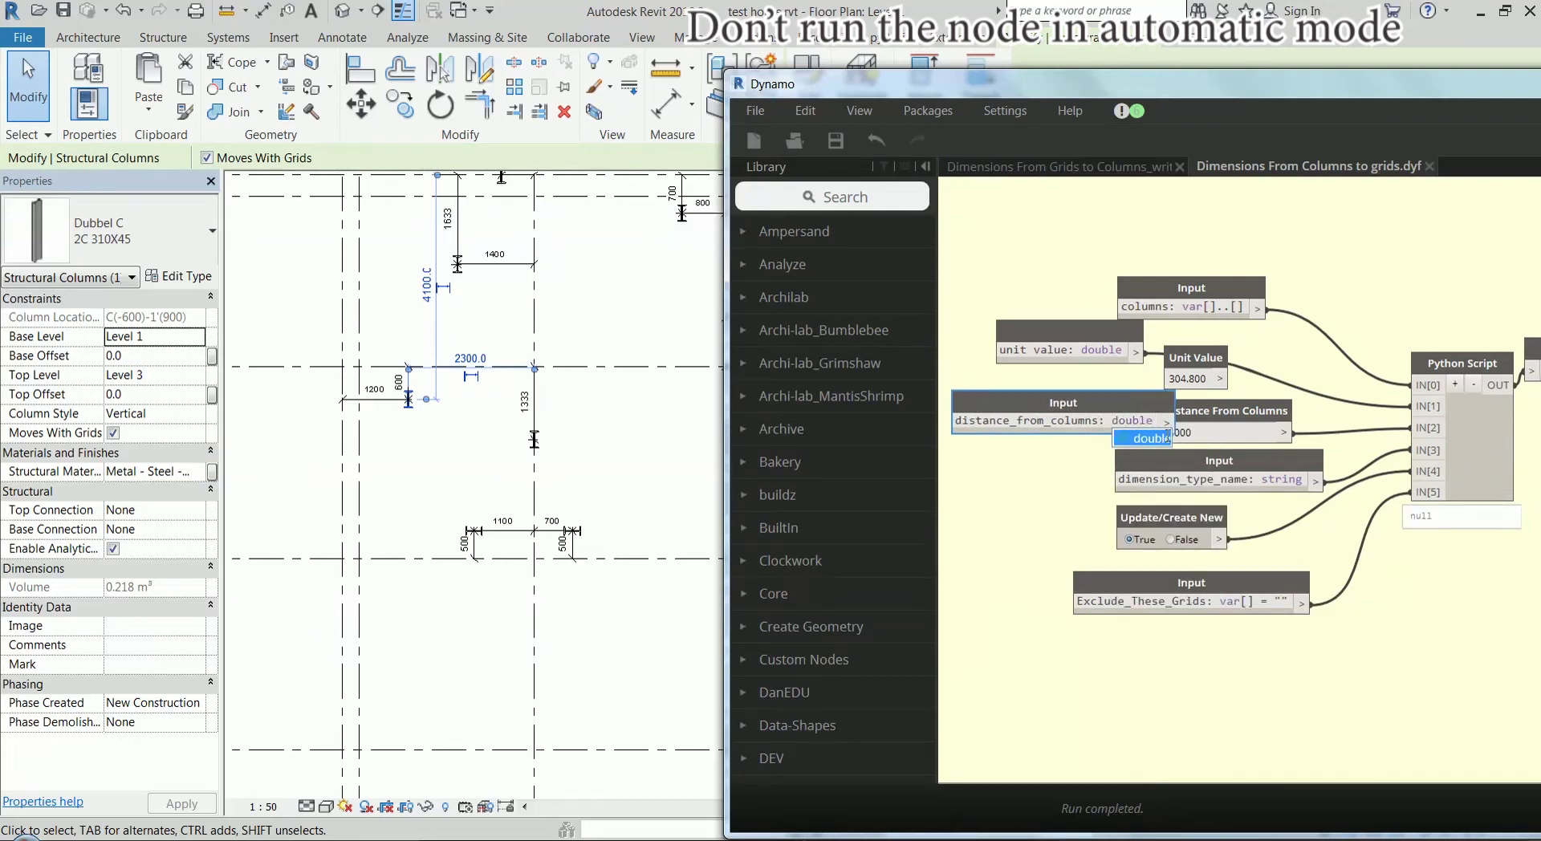
pyautogui.click(1057, 508)
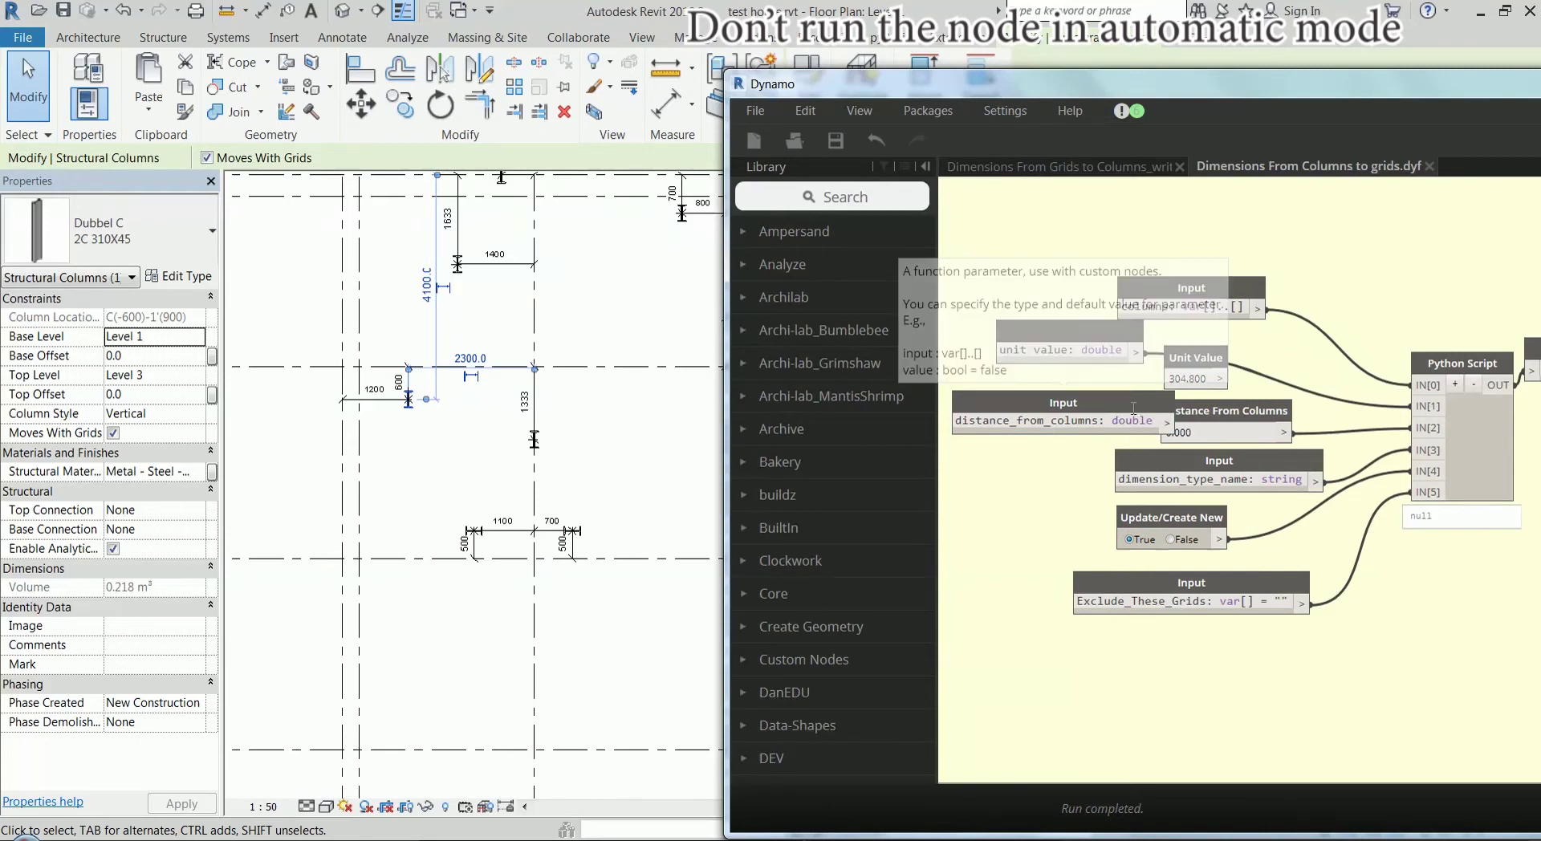
# Wire the distance_from_columns input to IN[2] of the Python Script and nudge the dimension_type_name node slightly
pyautogui.moveTo(1159, 425); pyautogui.dragTo(1412, 431)
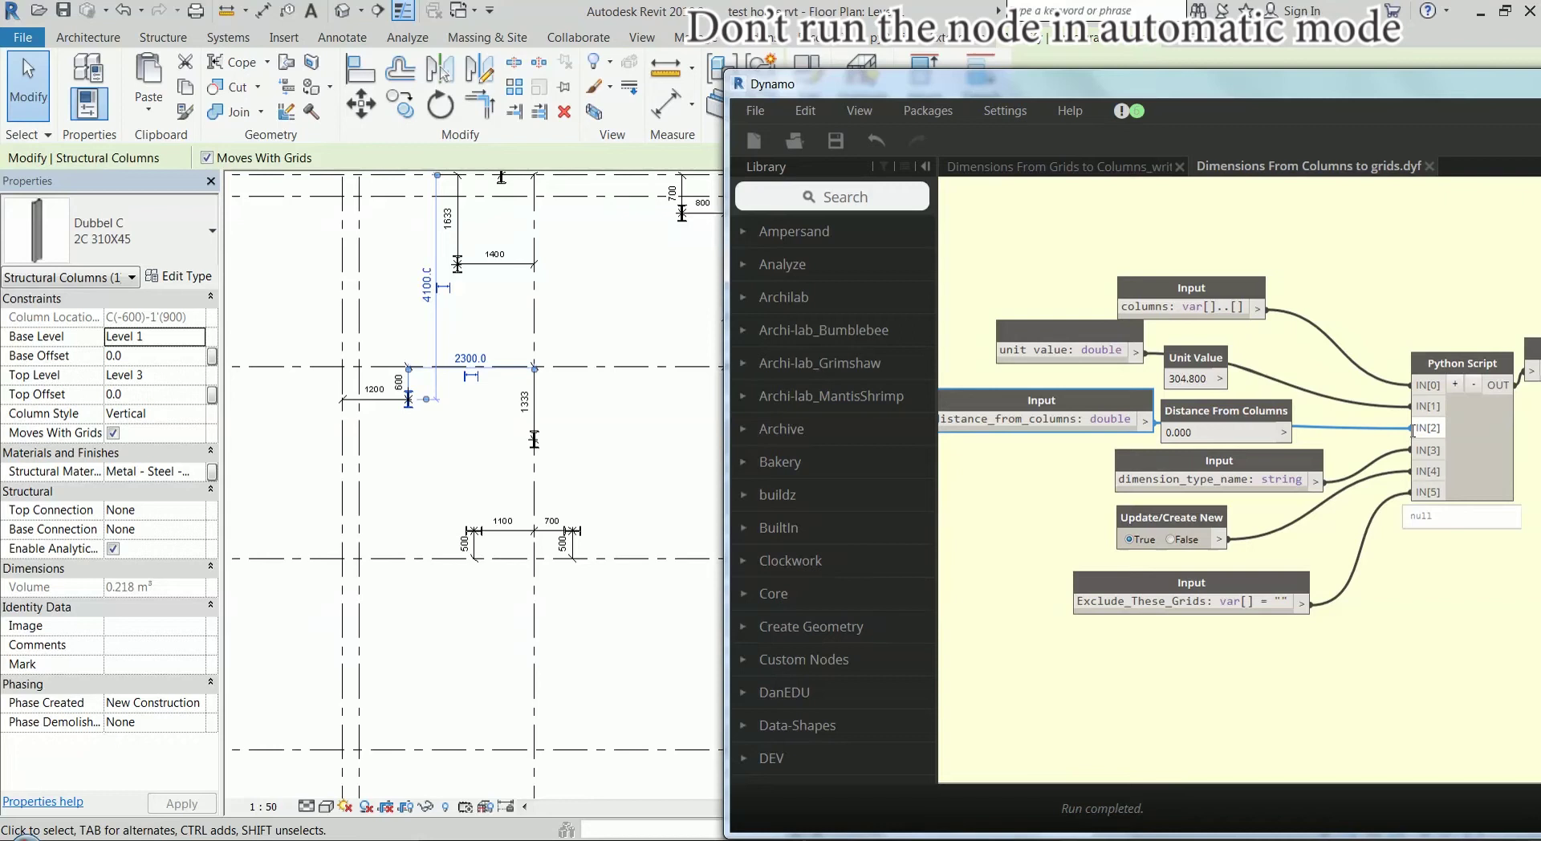
pyautogui.click(1300, 460)
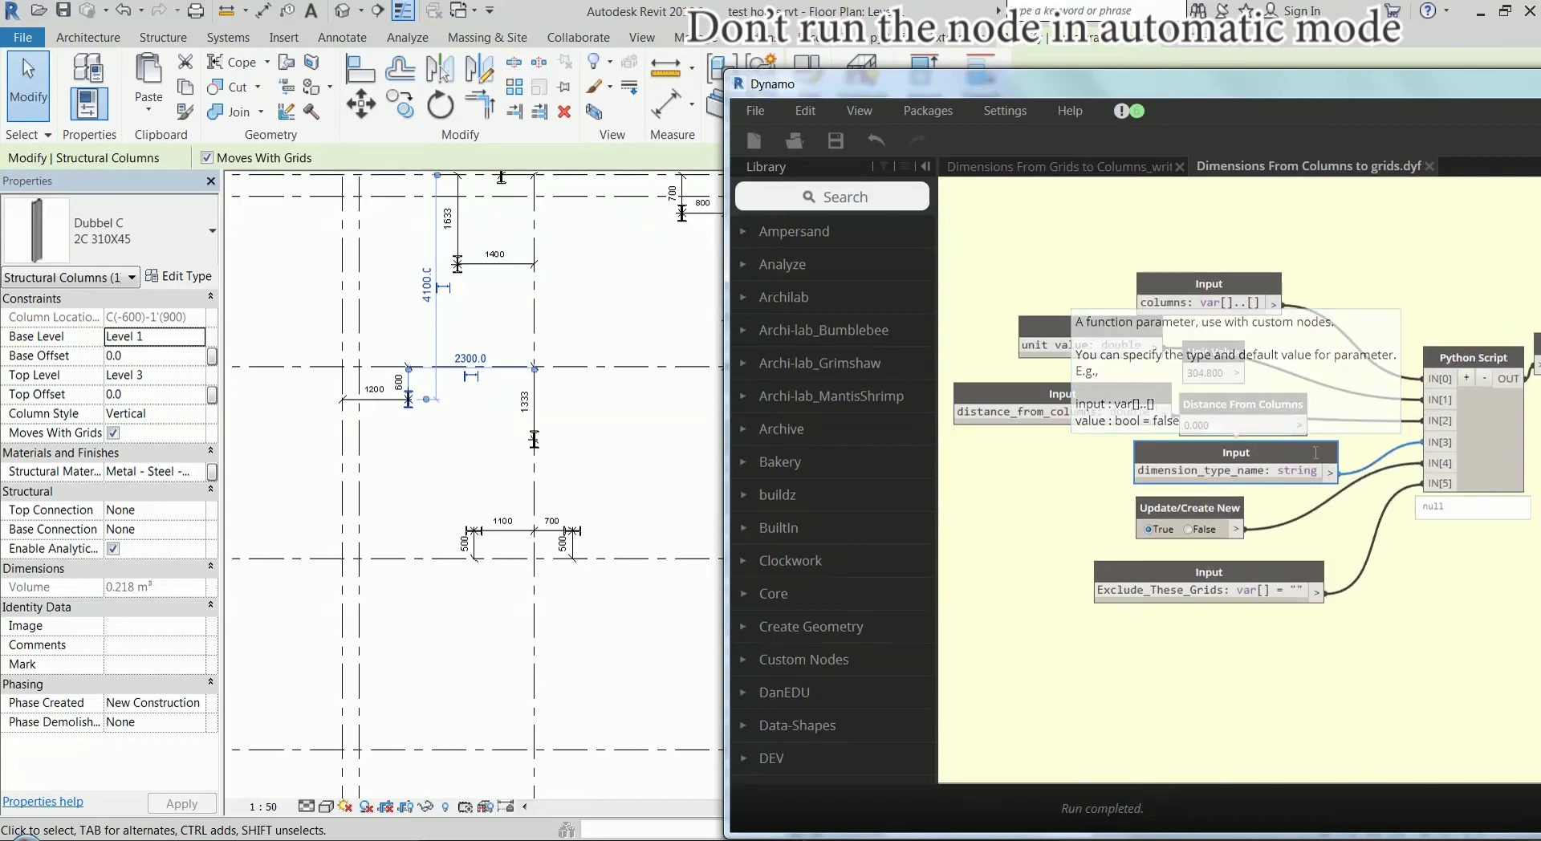
pyautogui.moveTo(1315, 452); pyautogui.dragTo(1305, 456)
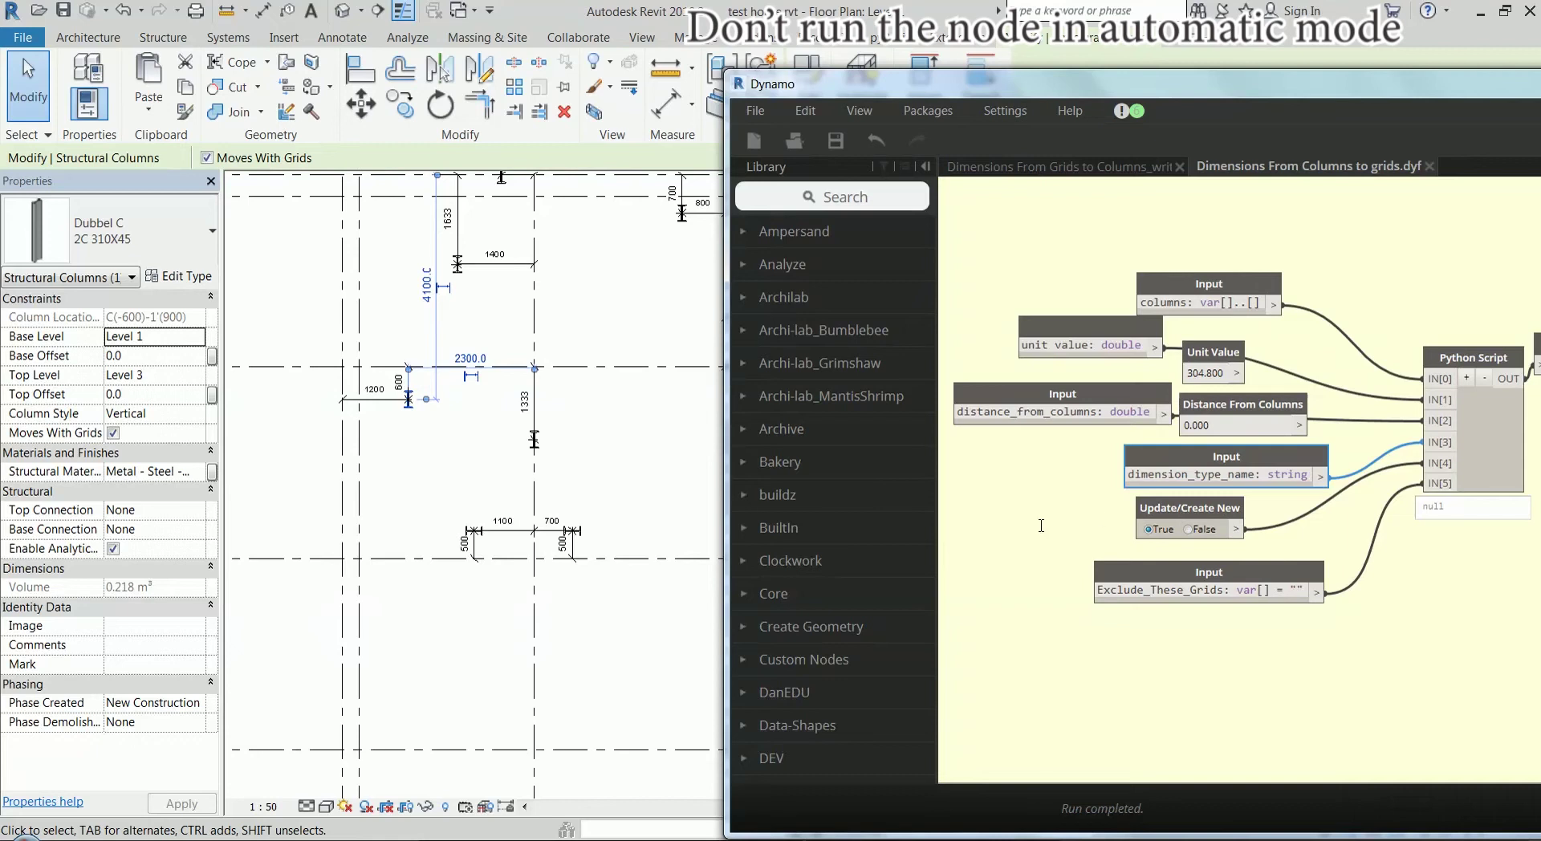
# Add another Input node beside the dimension_type_name node and define its parameter as "update: bool"
pyautogui.rightClick(1029, 522)
pyautogui.write('input')
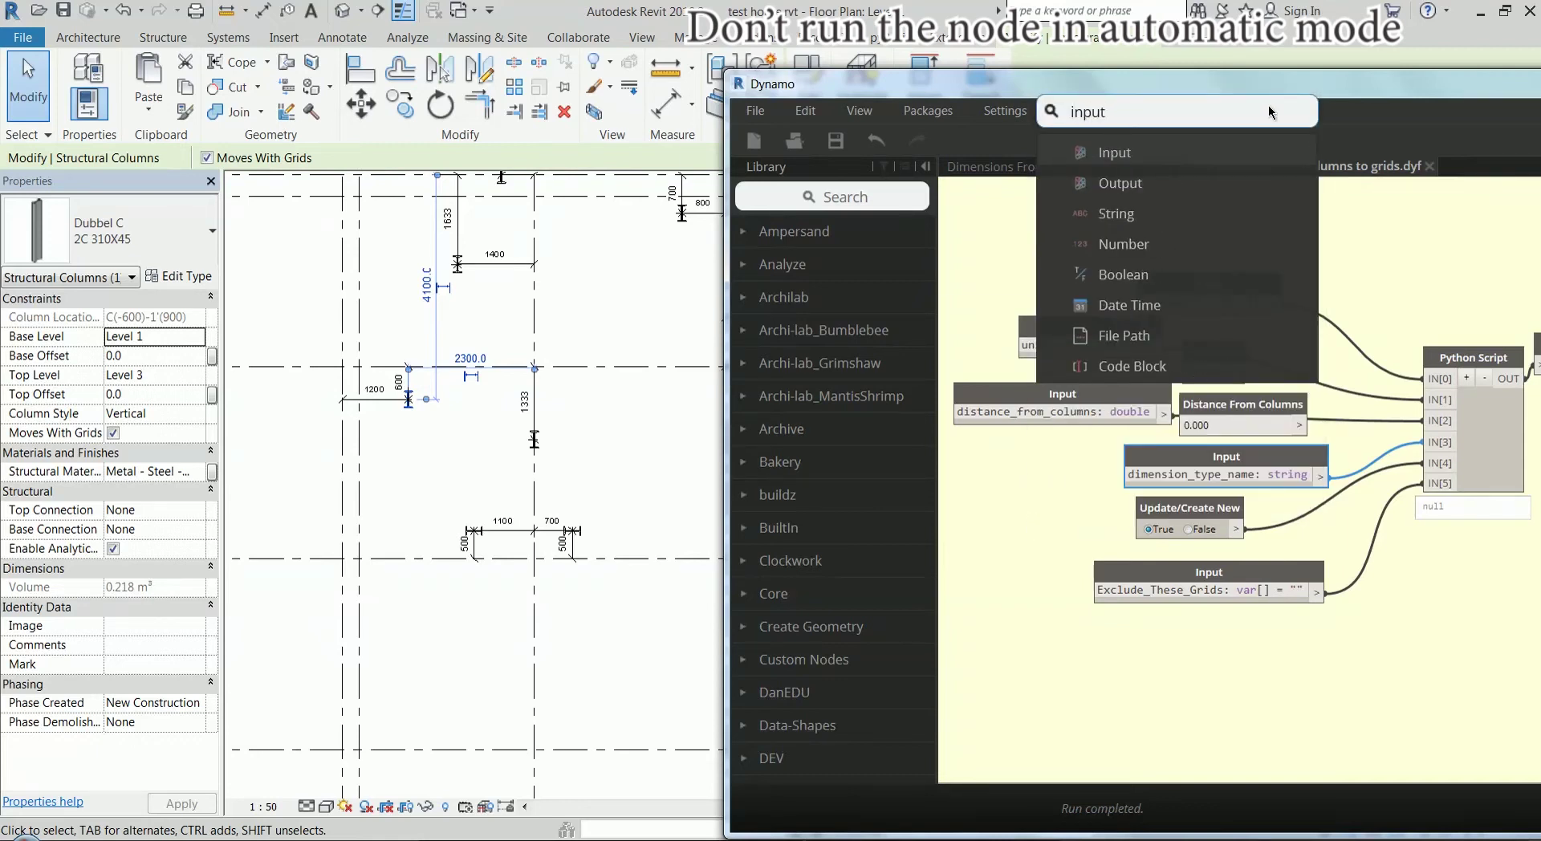
pyautogui.click(1236, 152)
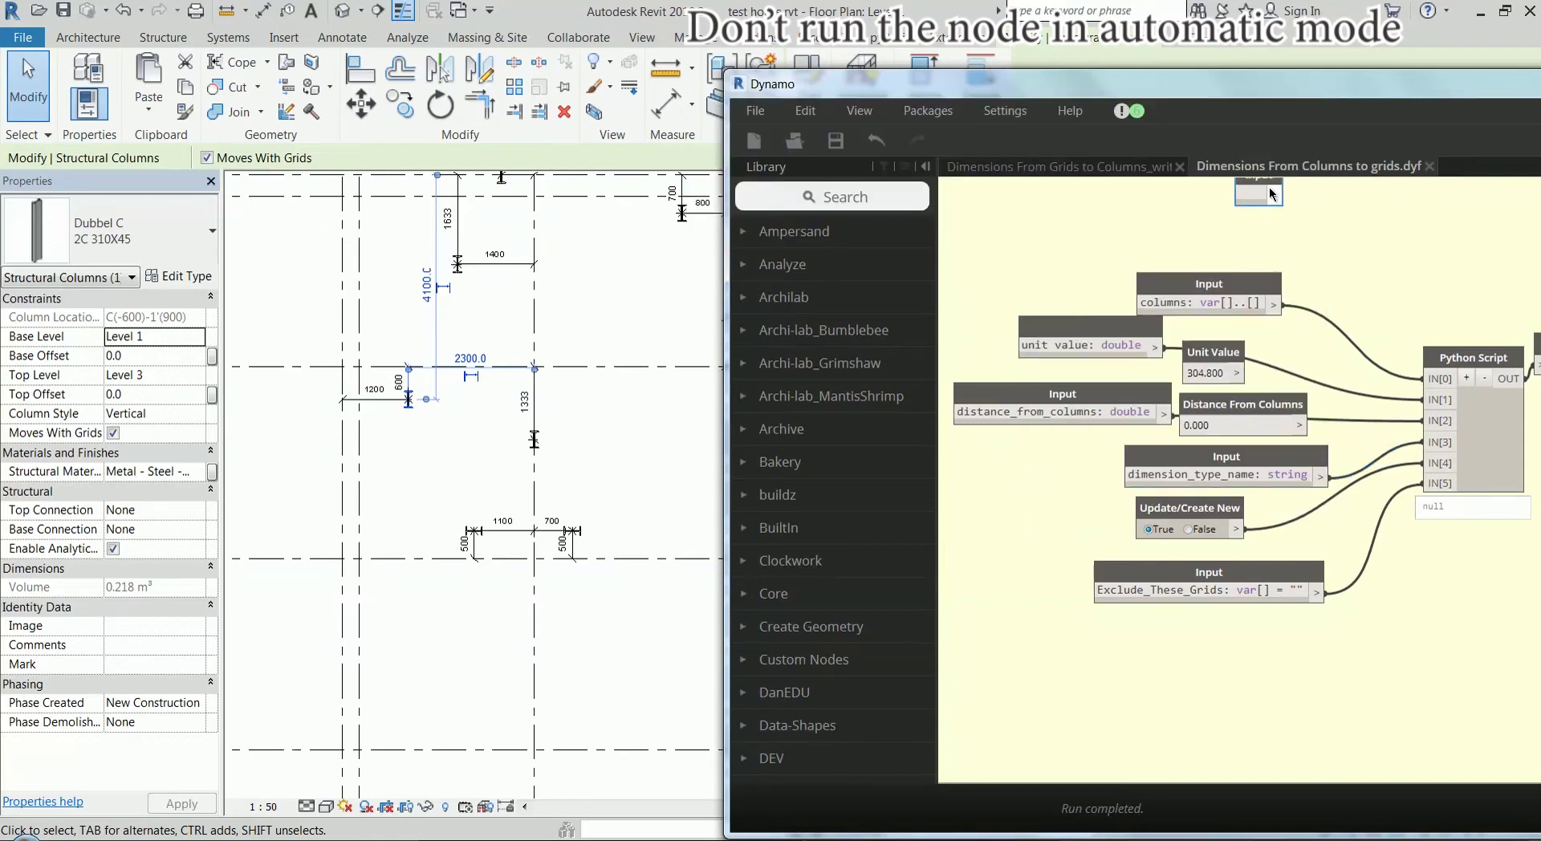
pyautogui.moveTo(1256, 224); pyautogui.dragTo(1060, 482)
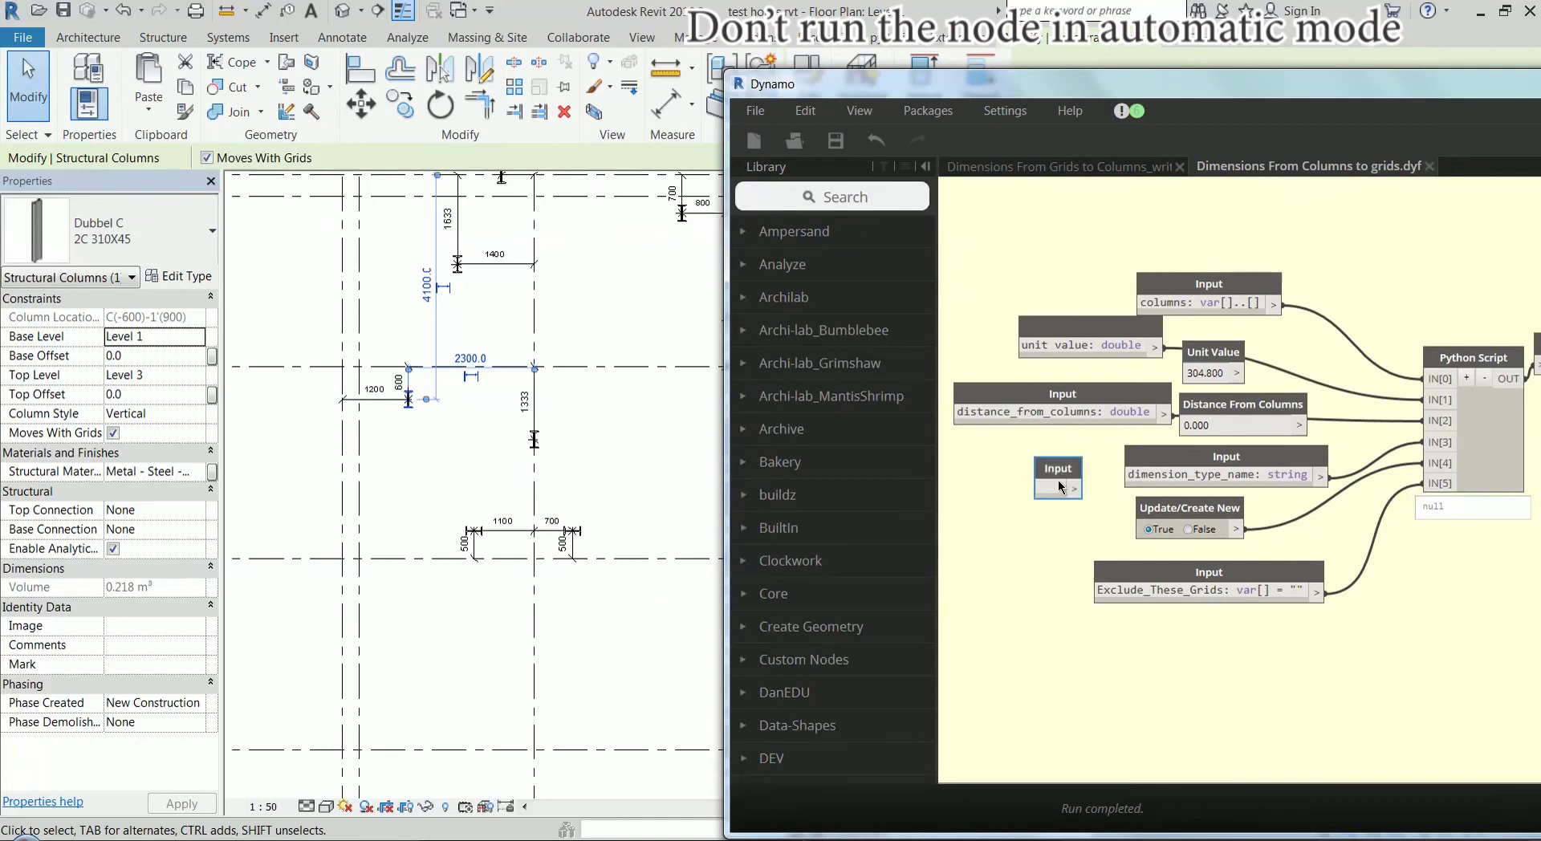
pyautogui.click(1060, 486)
pyautogui.write('update: bo')
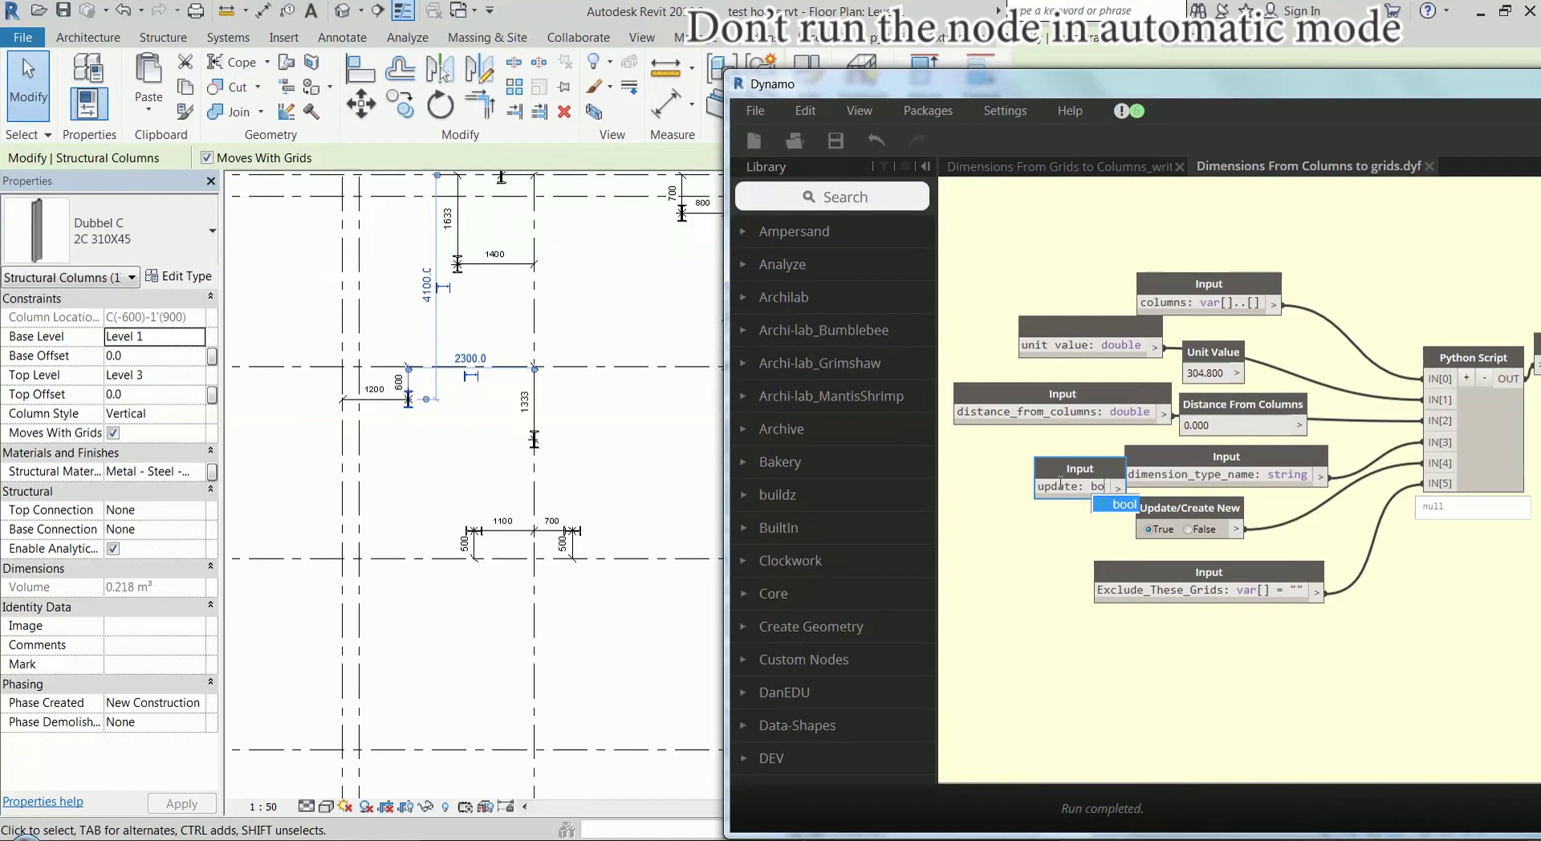
pyautogui.write('ol')
# Shift the update input node beside Update/Create New and wire it to IN[4] of the Python Script
pyautogui.moveTo(1104, 469); pyautogui.dragTo(1064, 479)
pyautogui.click(1091, 498)
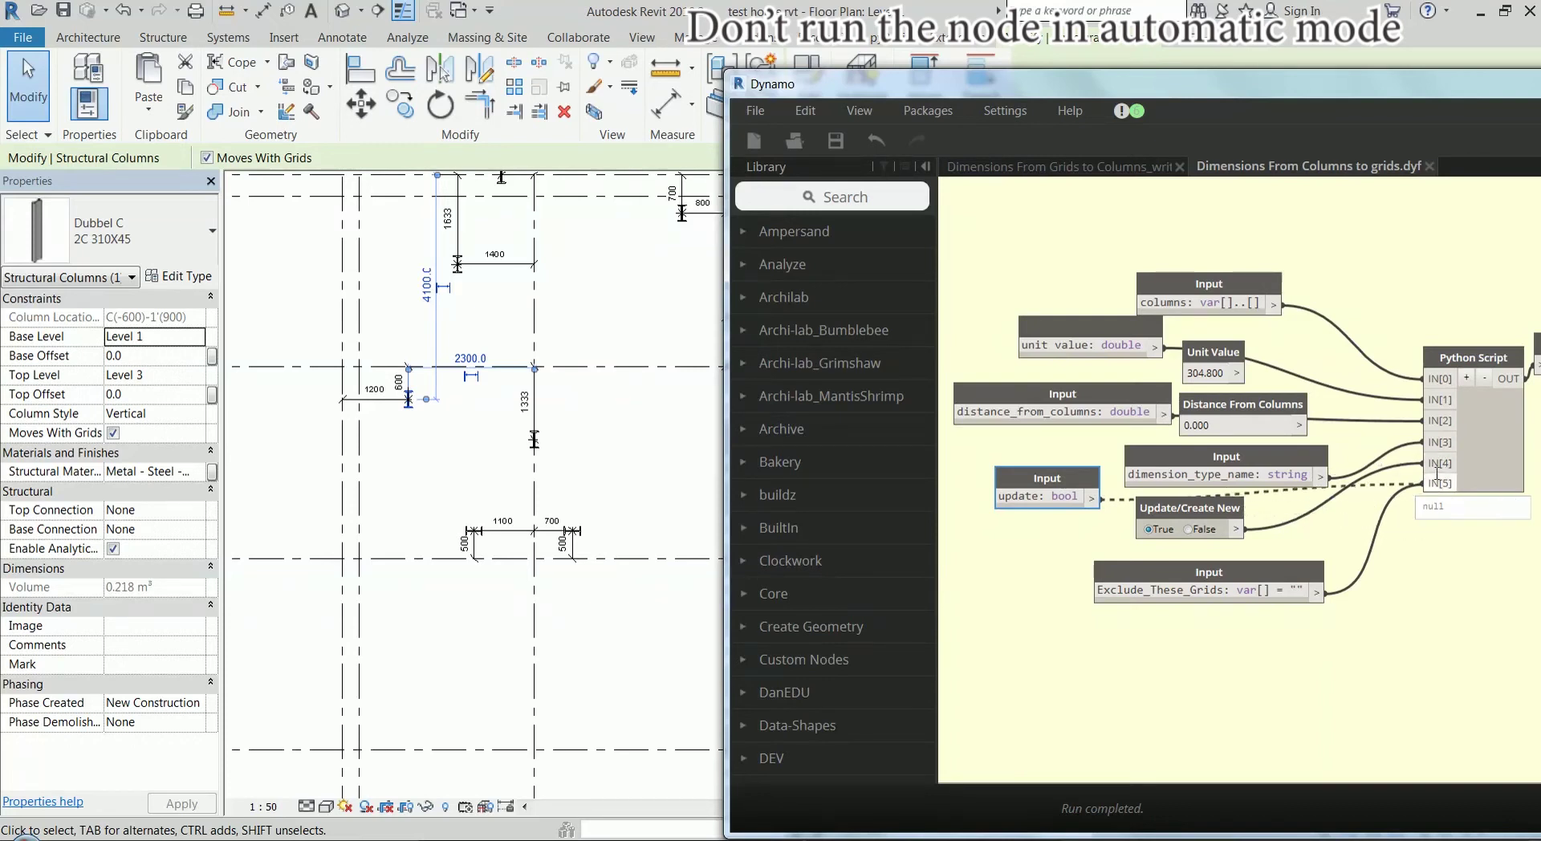
pyautogui.click(1435, 467)
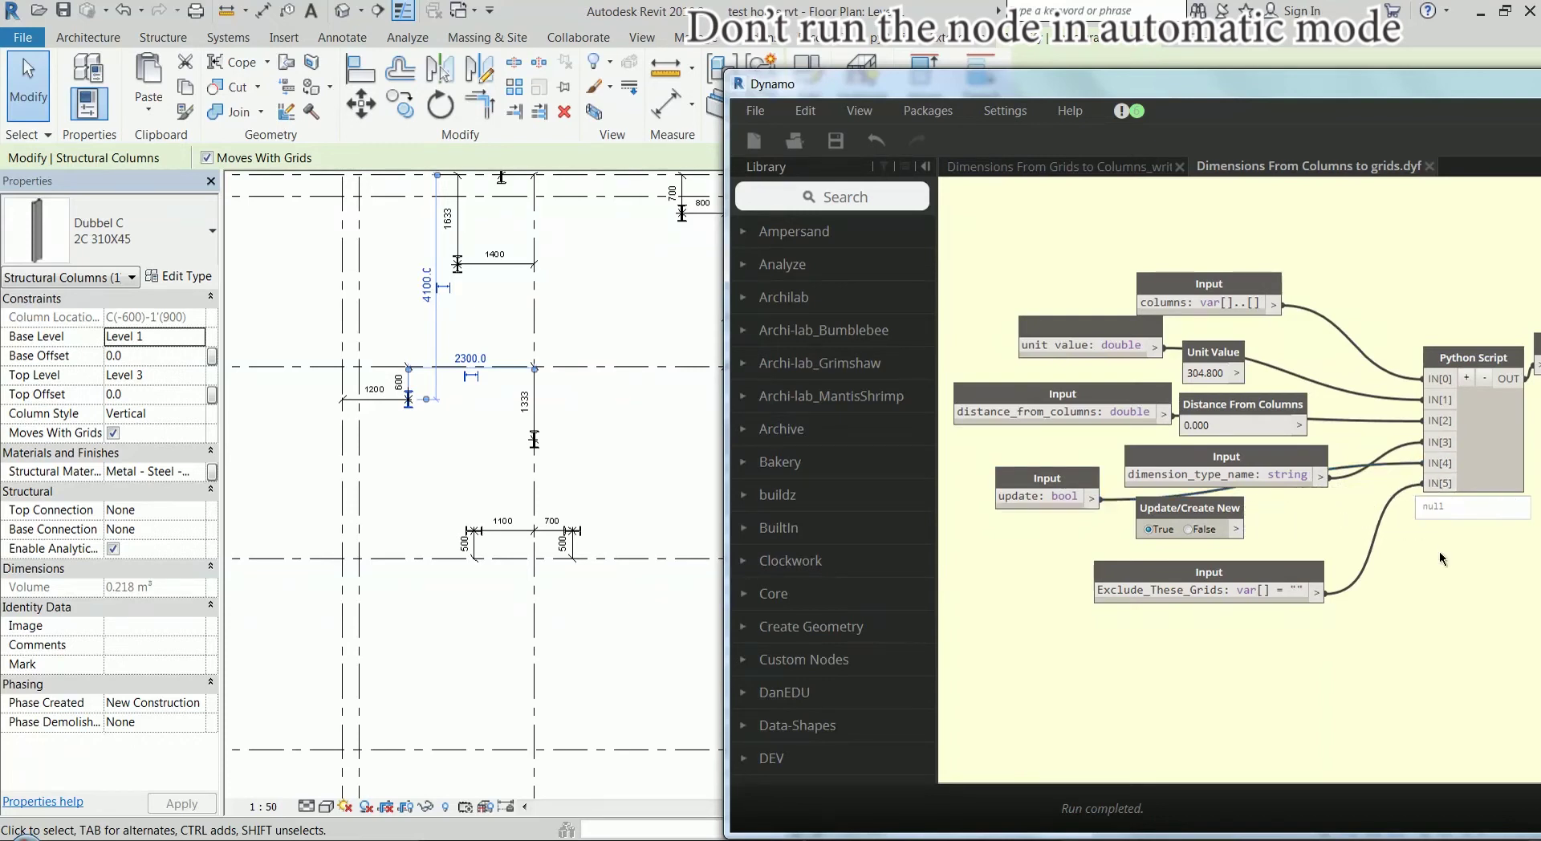
# In the main graph, move the Dimensions From Columns to grids node farther from its source nodes, and return to the custom node graph
pyautogui.click(1126, 169)
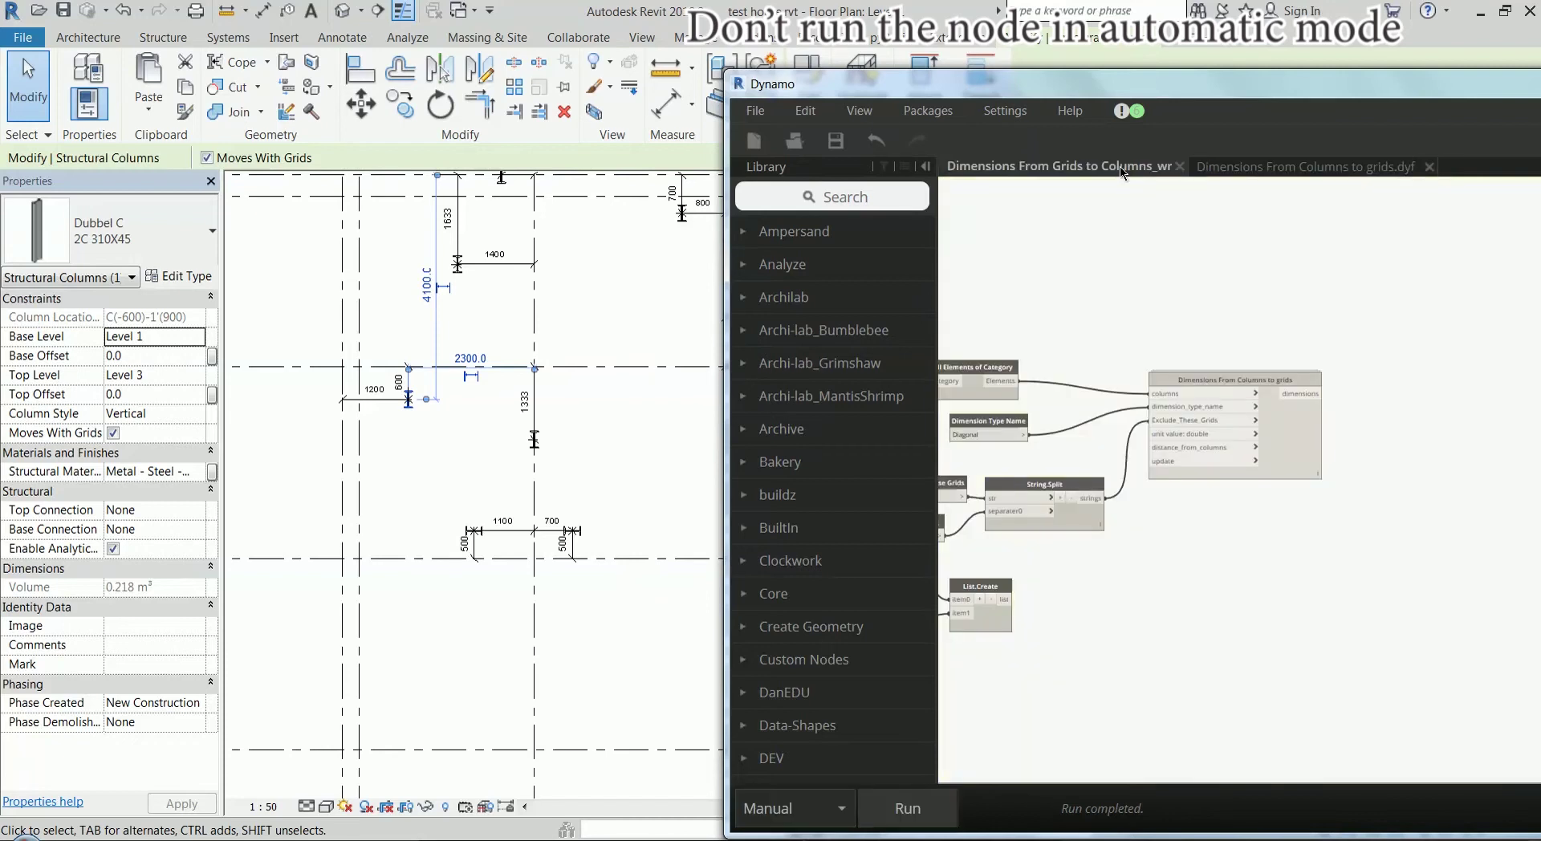
pyautogui.scroll(5, 1153, 461)
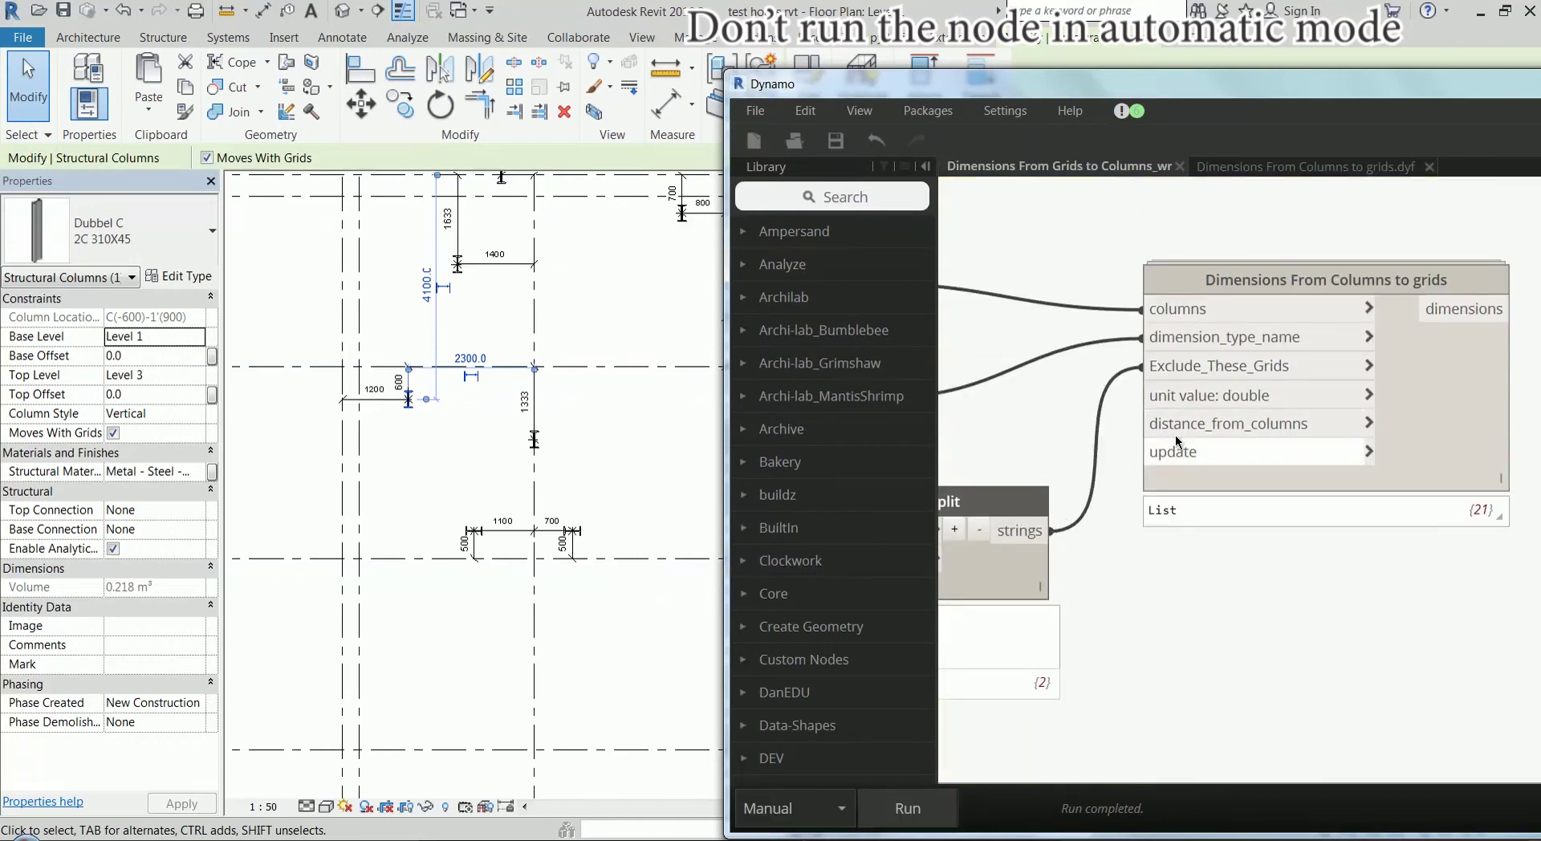
pyautogui.moveTo(1279, 276); pyautogui.dragTo(1409, 290)
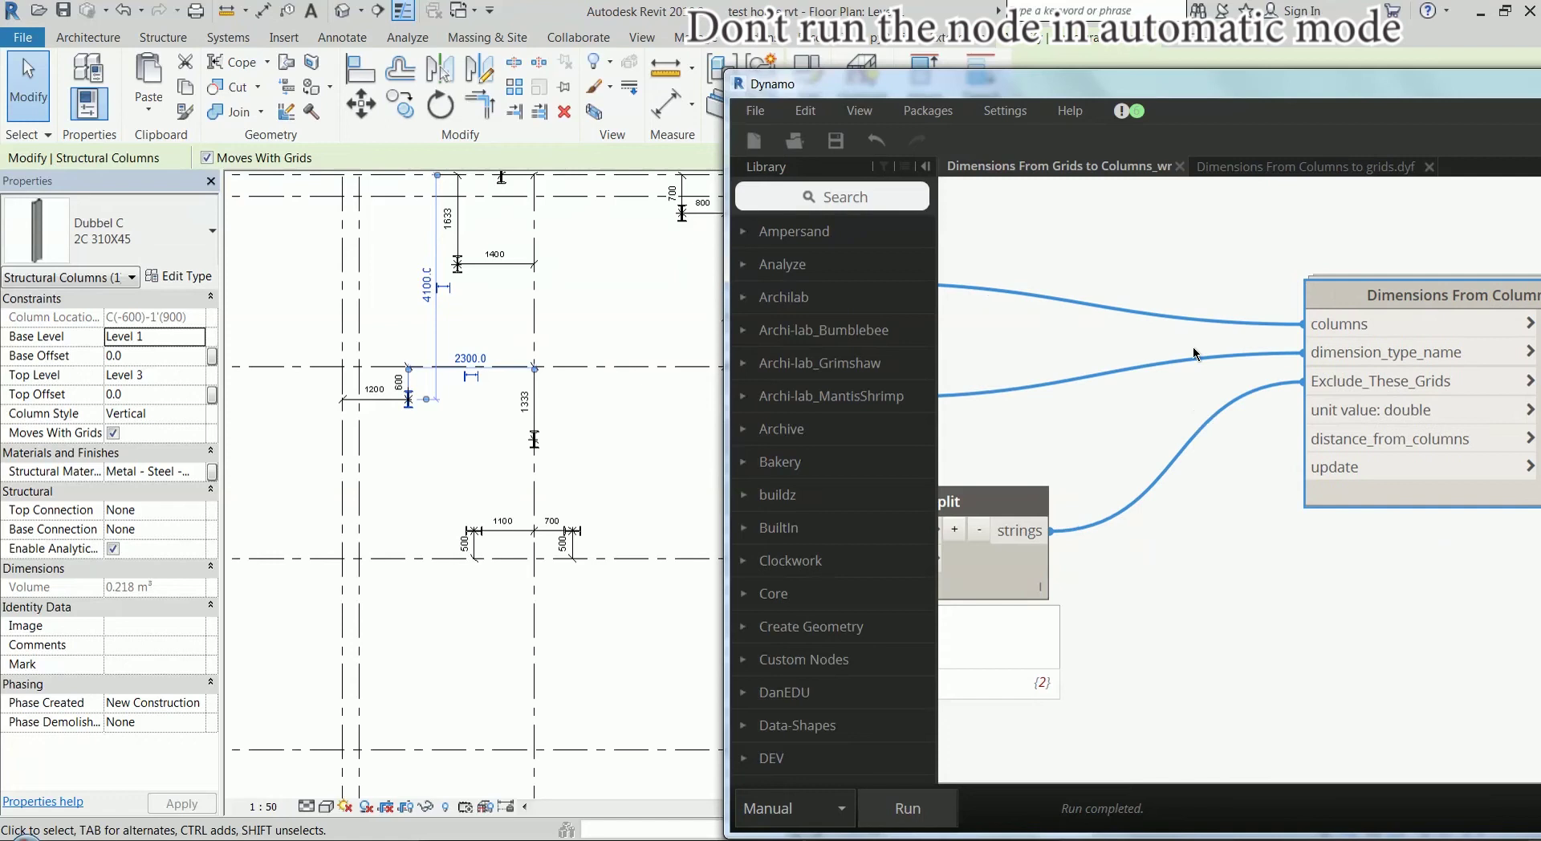
pyautogui.scroll(-3, 1447, 412)
pyautogui.scroll(4, 1335, 440)
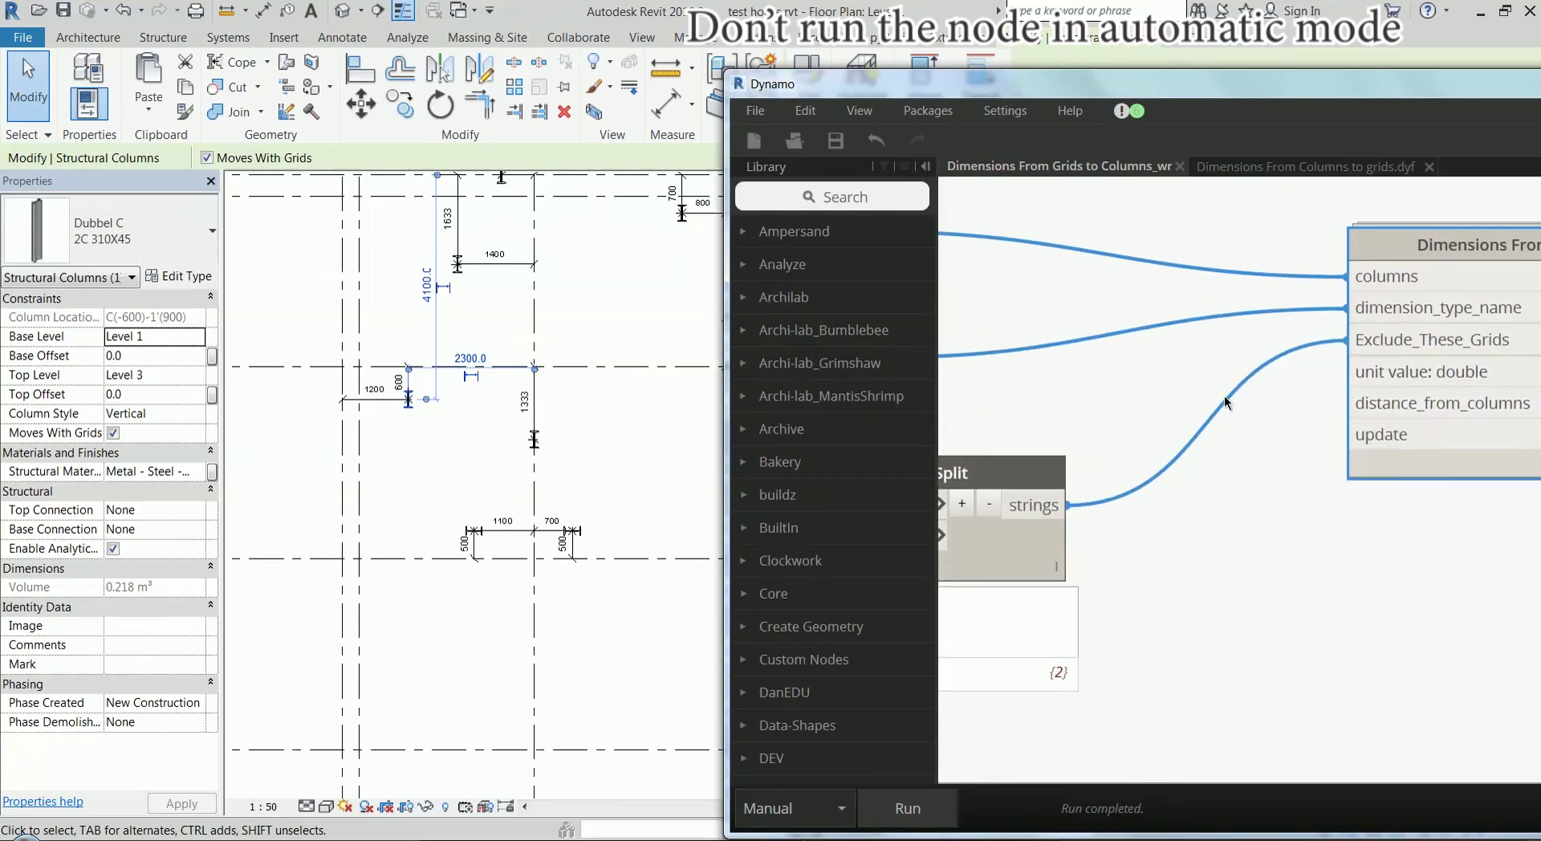
pyautogui.scroll(-2, 1145, 359)
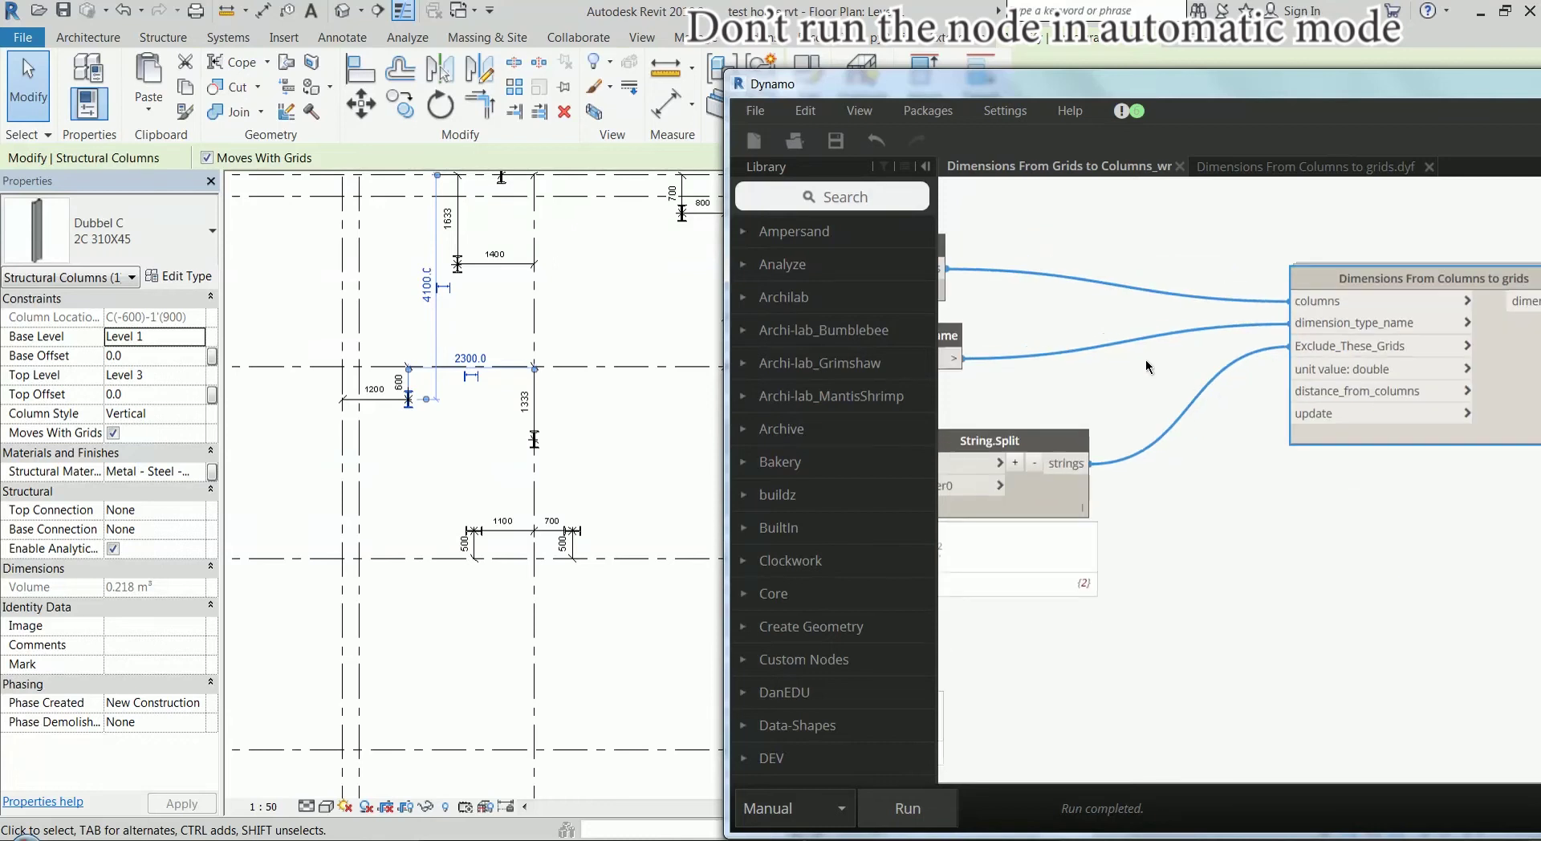
pyautogui.scroll(2, 1321, 343)
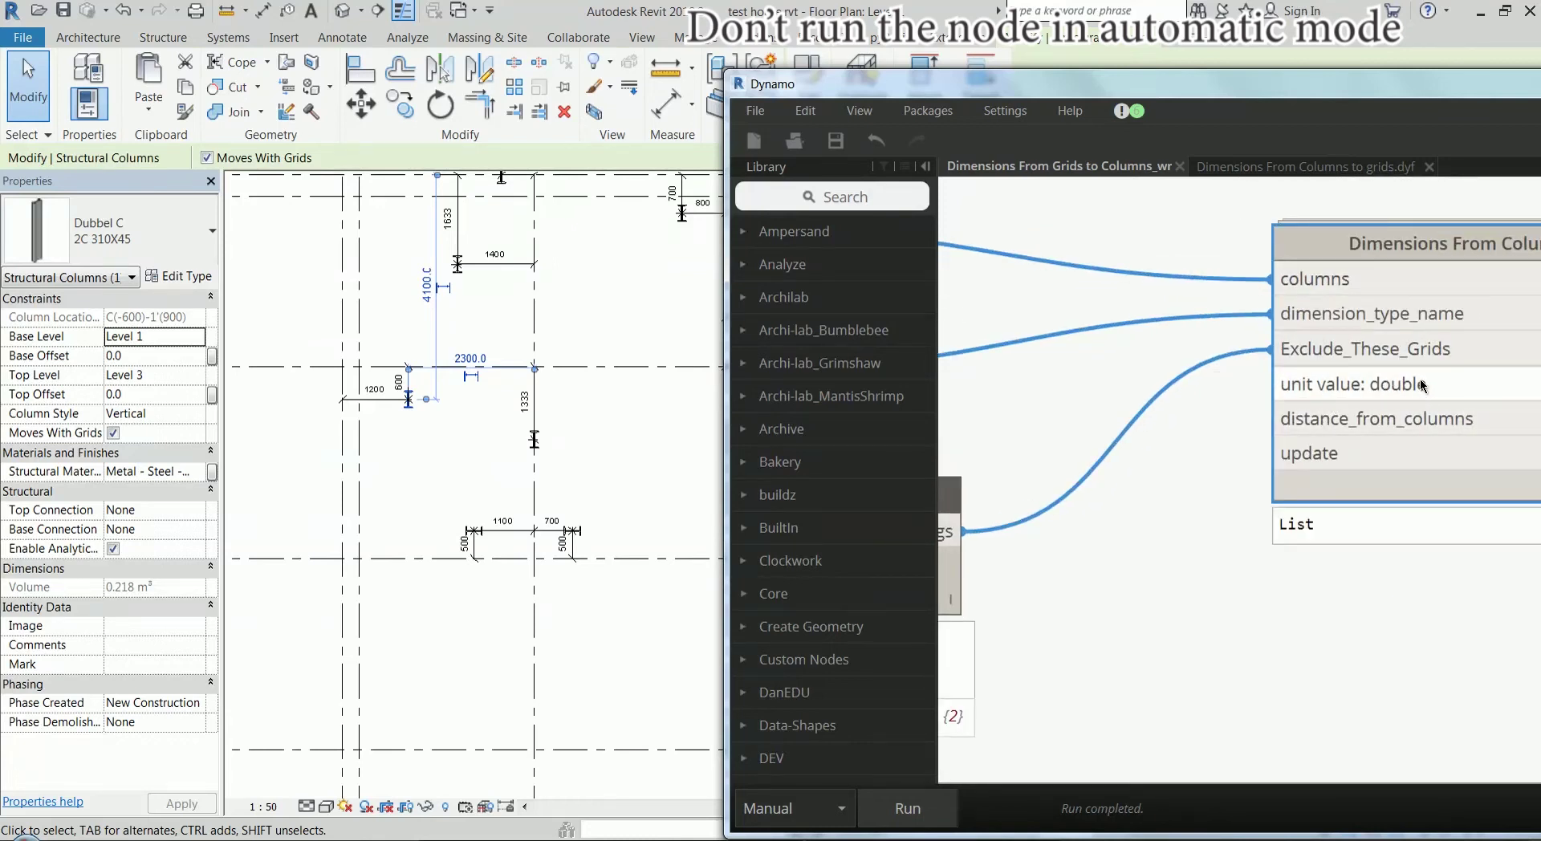
pyautogui.rightClick(1348, 249)
pyautogui.click(1301, 167)
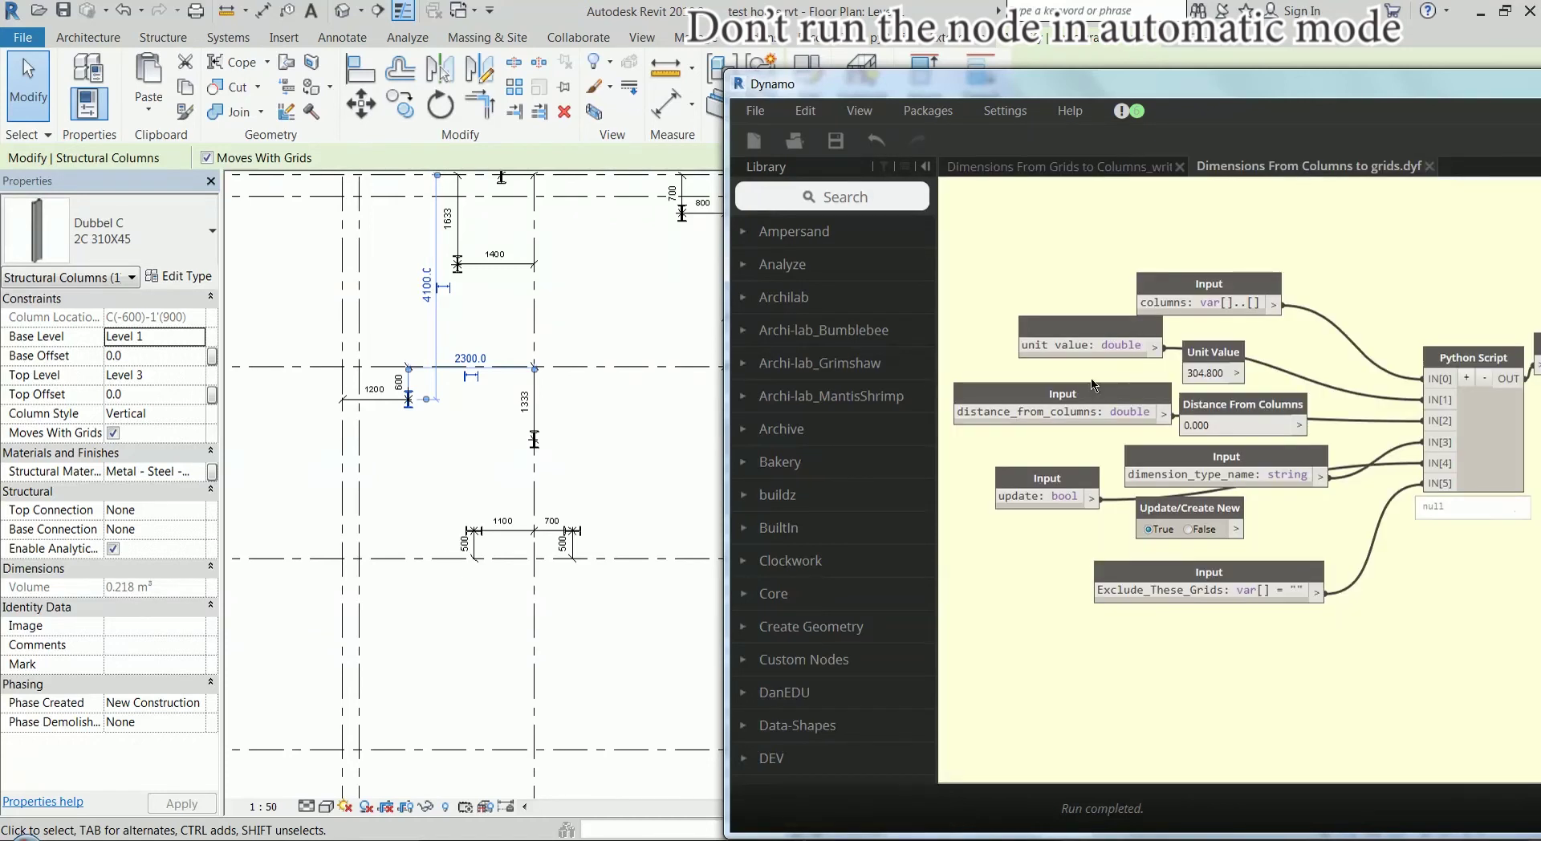
# In the main graph, add a Code Block with the value 304.1 beside the unit_value port of the Dimensions From Columns to grids node
pyautogui.scroll(3, 1035, 373)
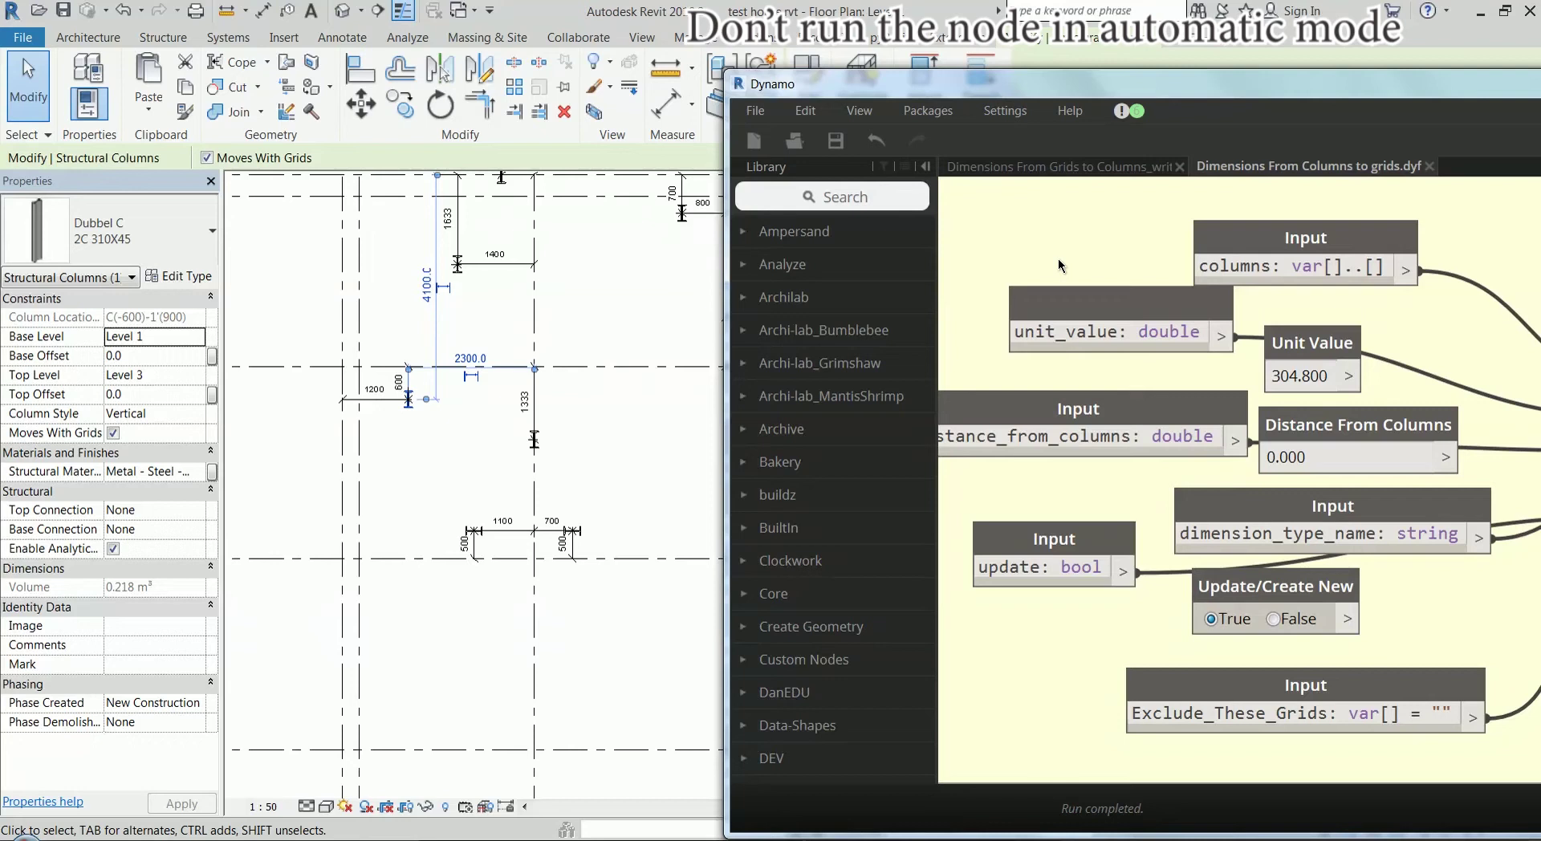
pyautogui.click(1064, 172)
pyautogui.scroll(-3, 1309, 379)
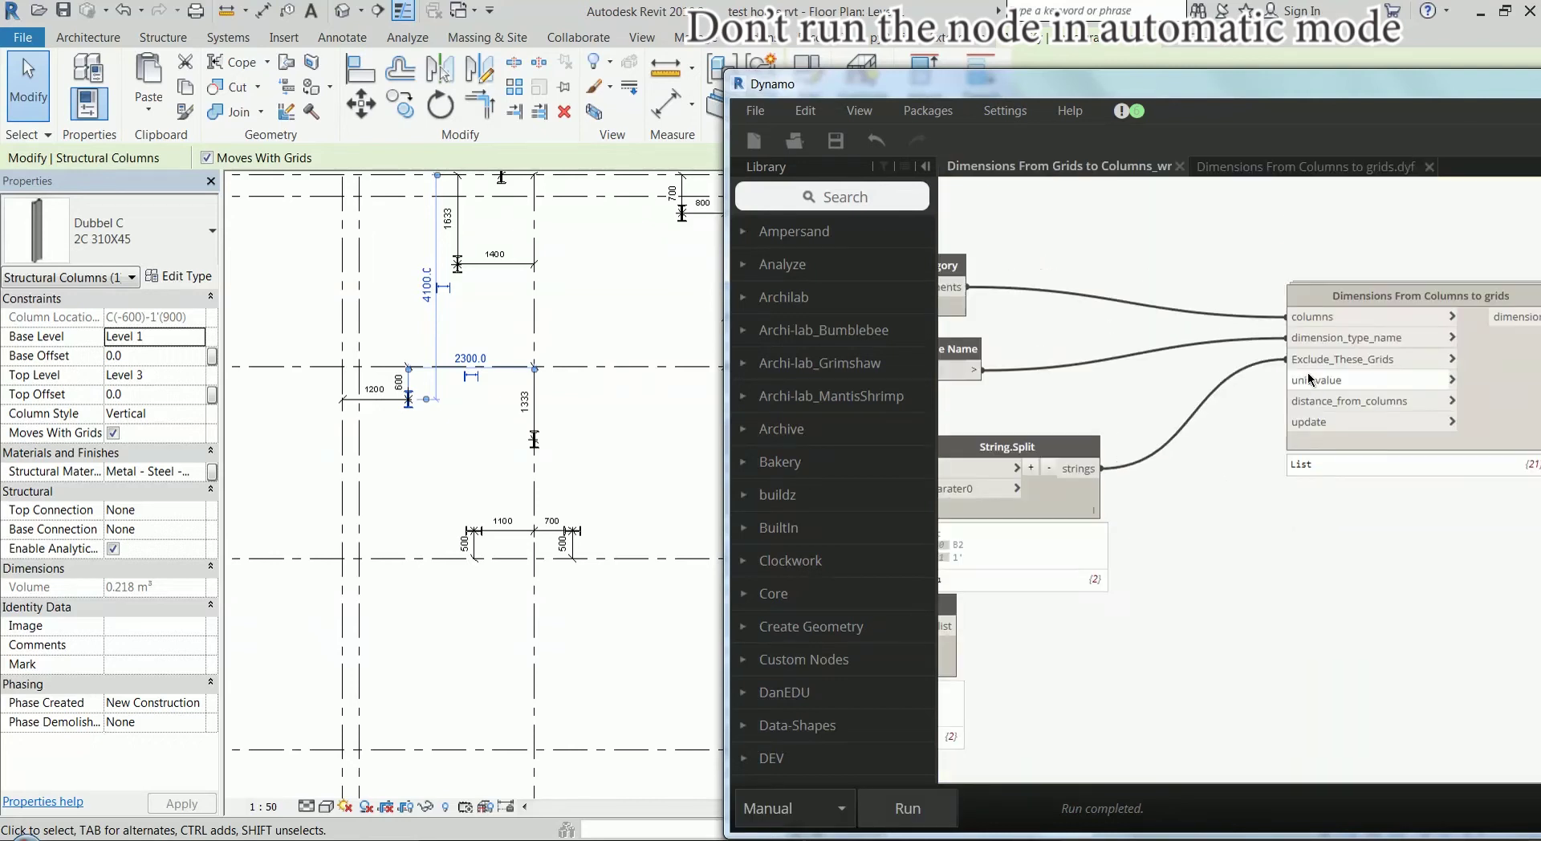
pyautogui.scroll(5, 1433, 529)
pyautogui.doubleClick(1279, 409)
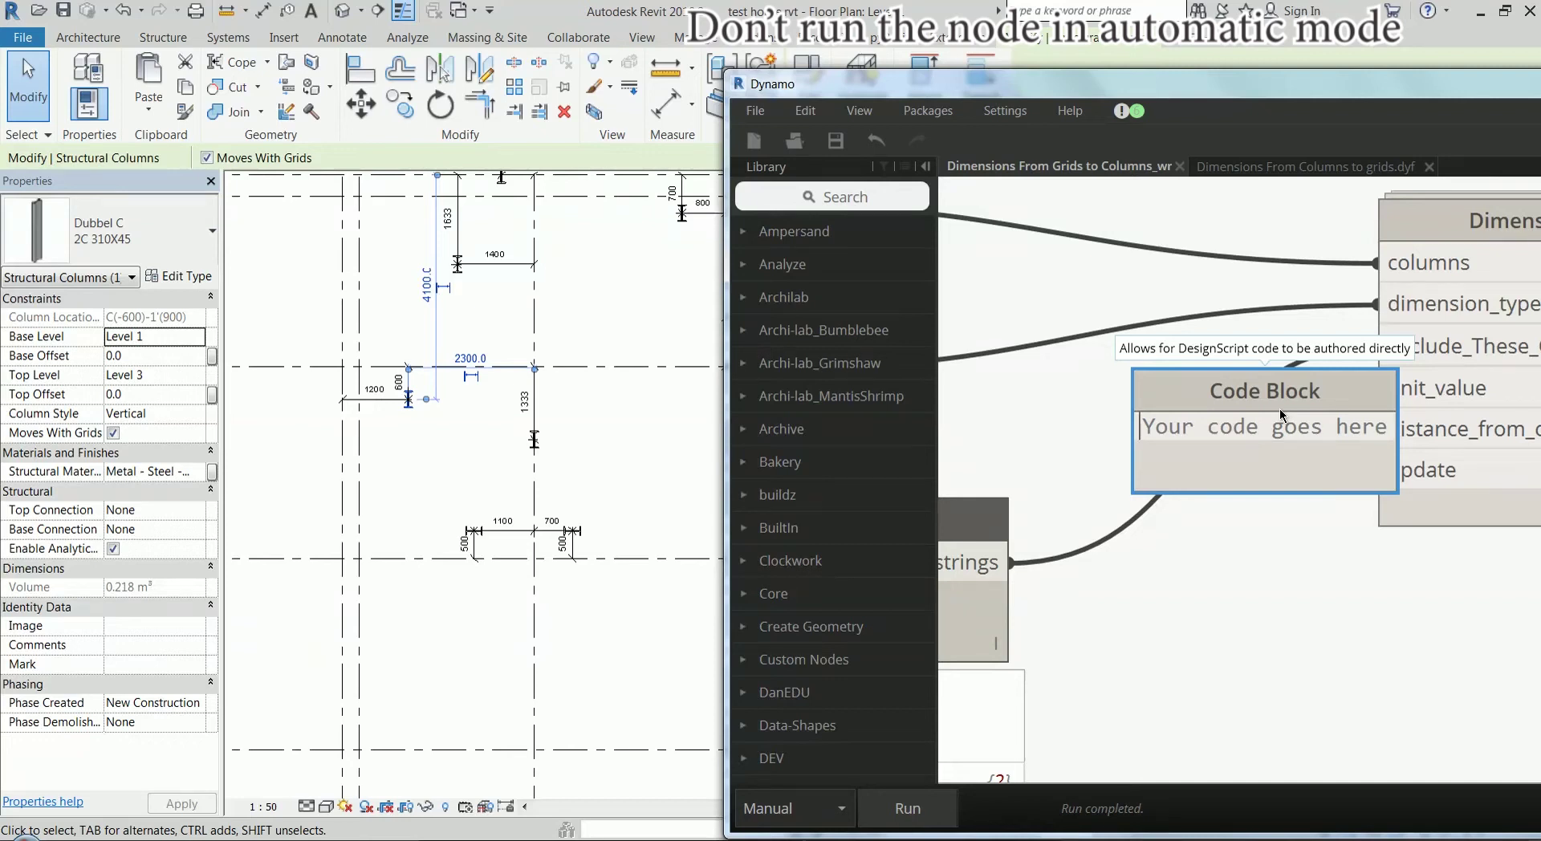
pyautogui.write('304')
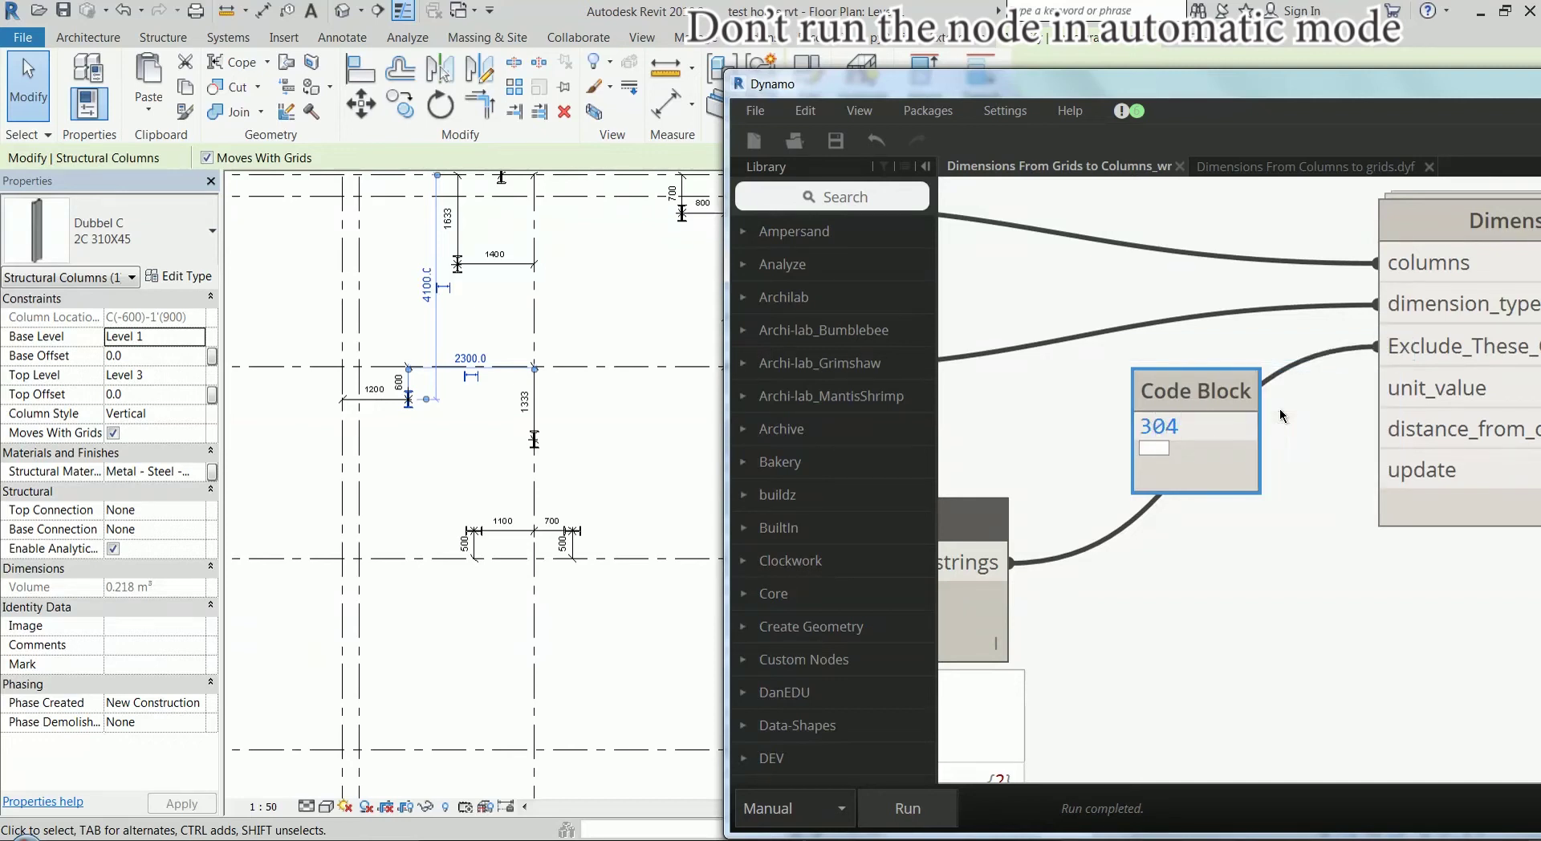
pyautogui.write('.1')
pyautogui.click(1277, 440)
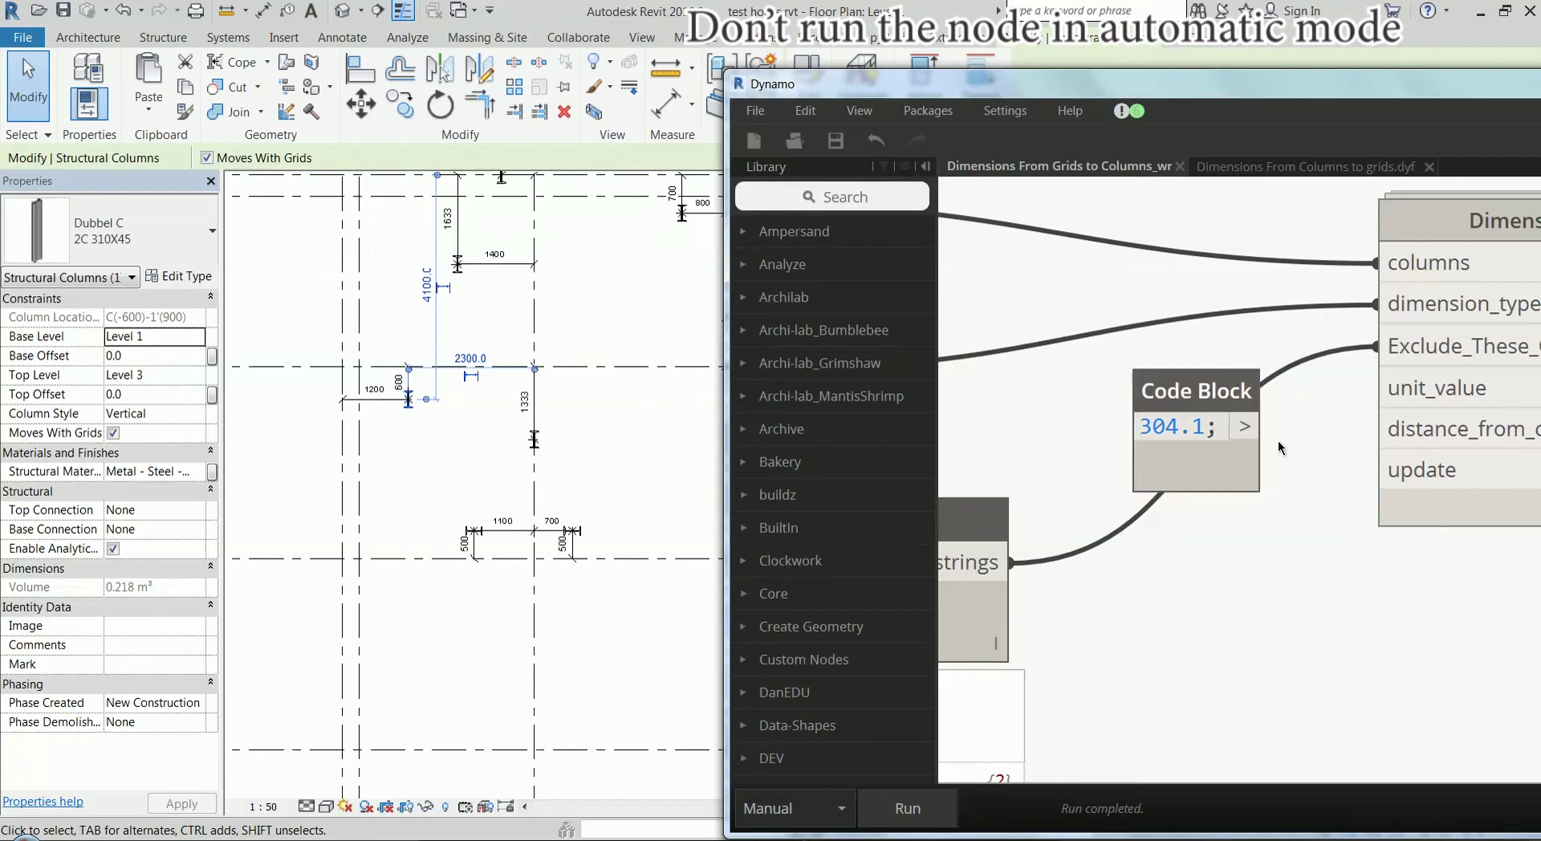
# Compare the main graph with the custom node graph and copy the Unit Value 304.800 from the latter
pyautogui.click(1244, 167)
pyautogui.scroll(-3, 1061, 308)
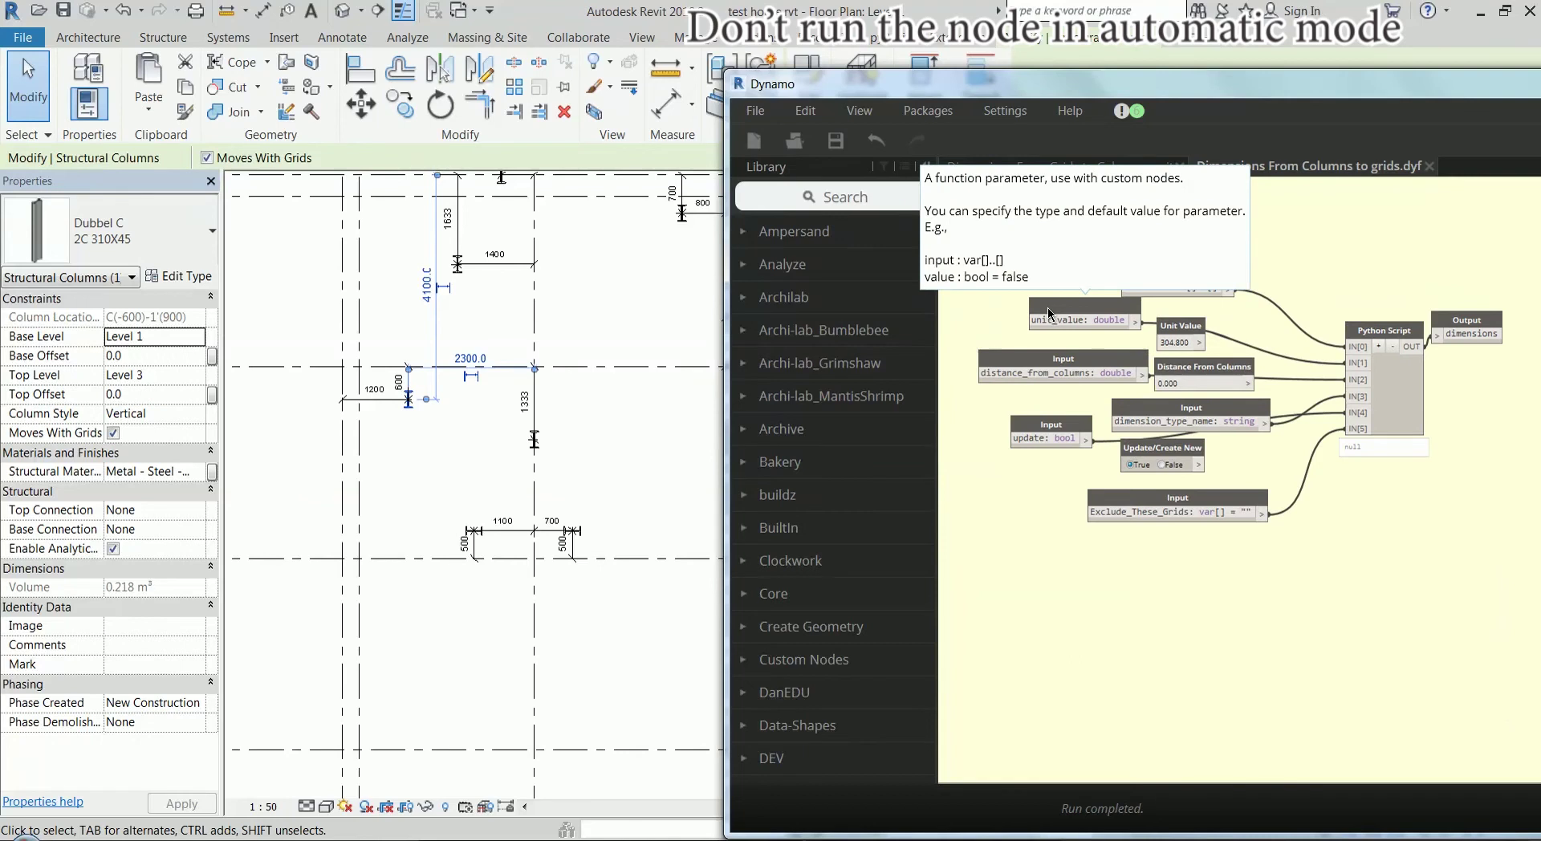
pyautogui.scroll(2, 1262, 328)
pyautogui.scroll(2, 1261, 327)
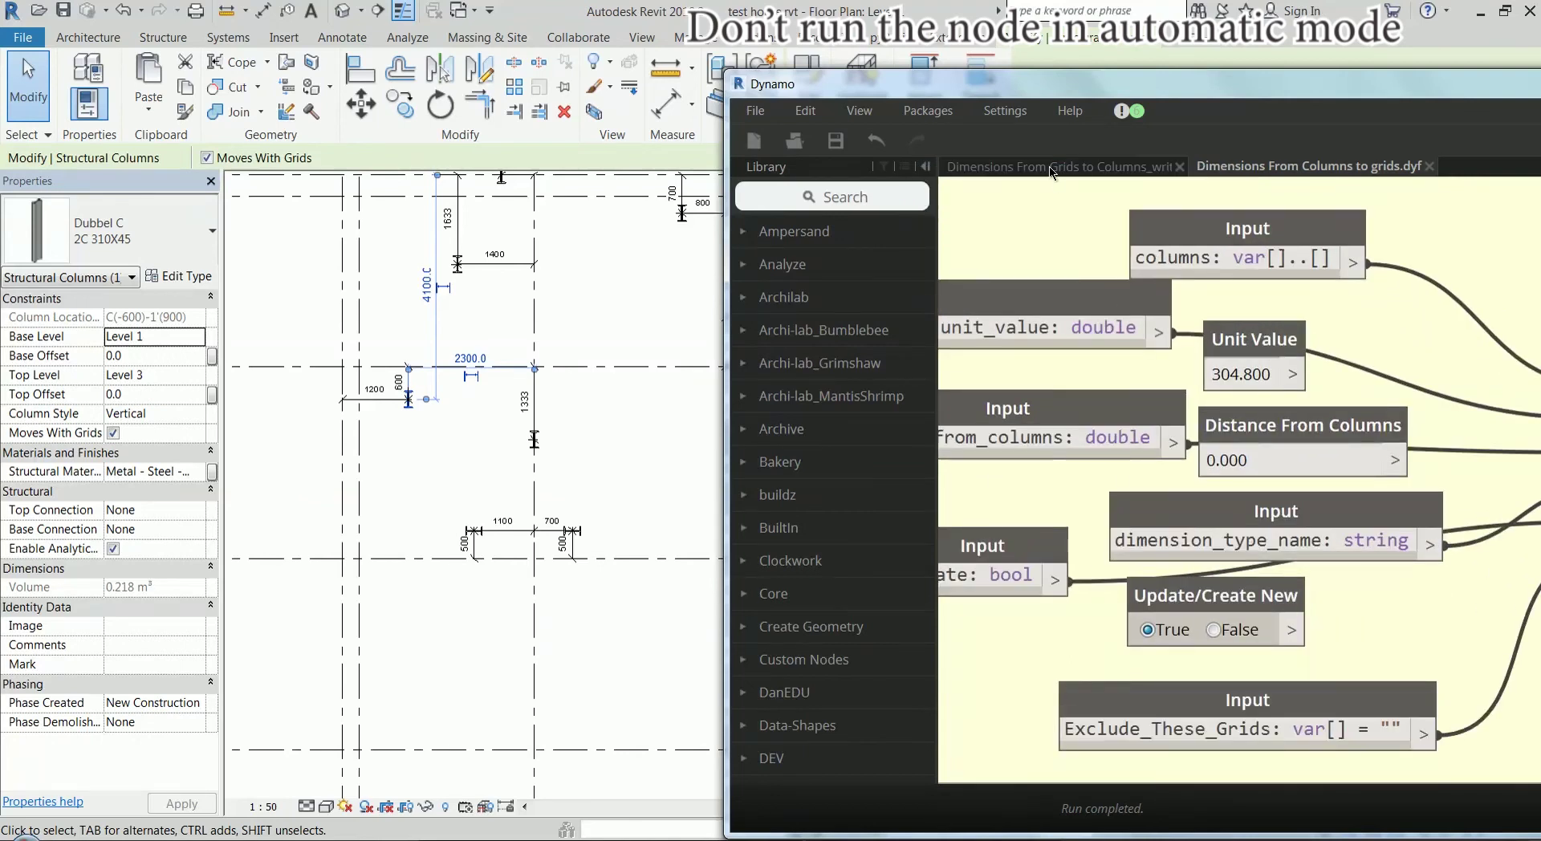
pyautogui.click(1139, 166)
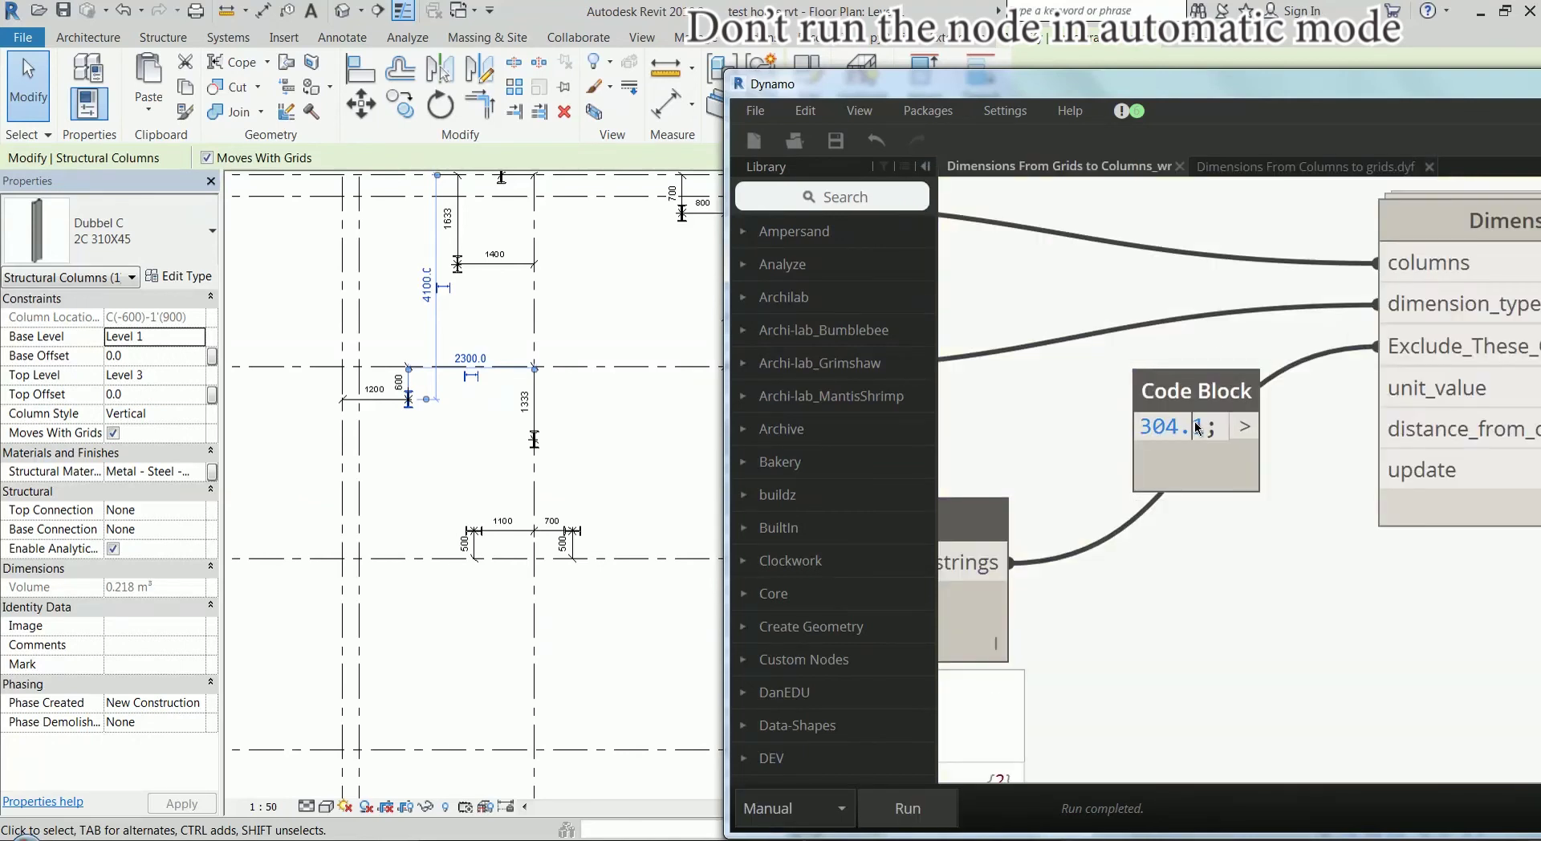
pyautogui.click(1226, 169)
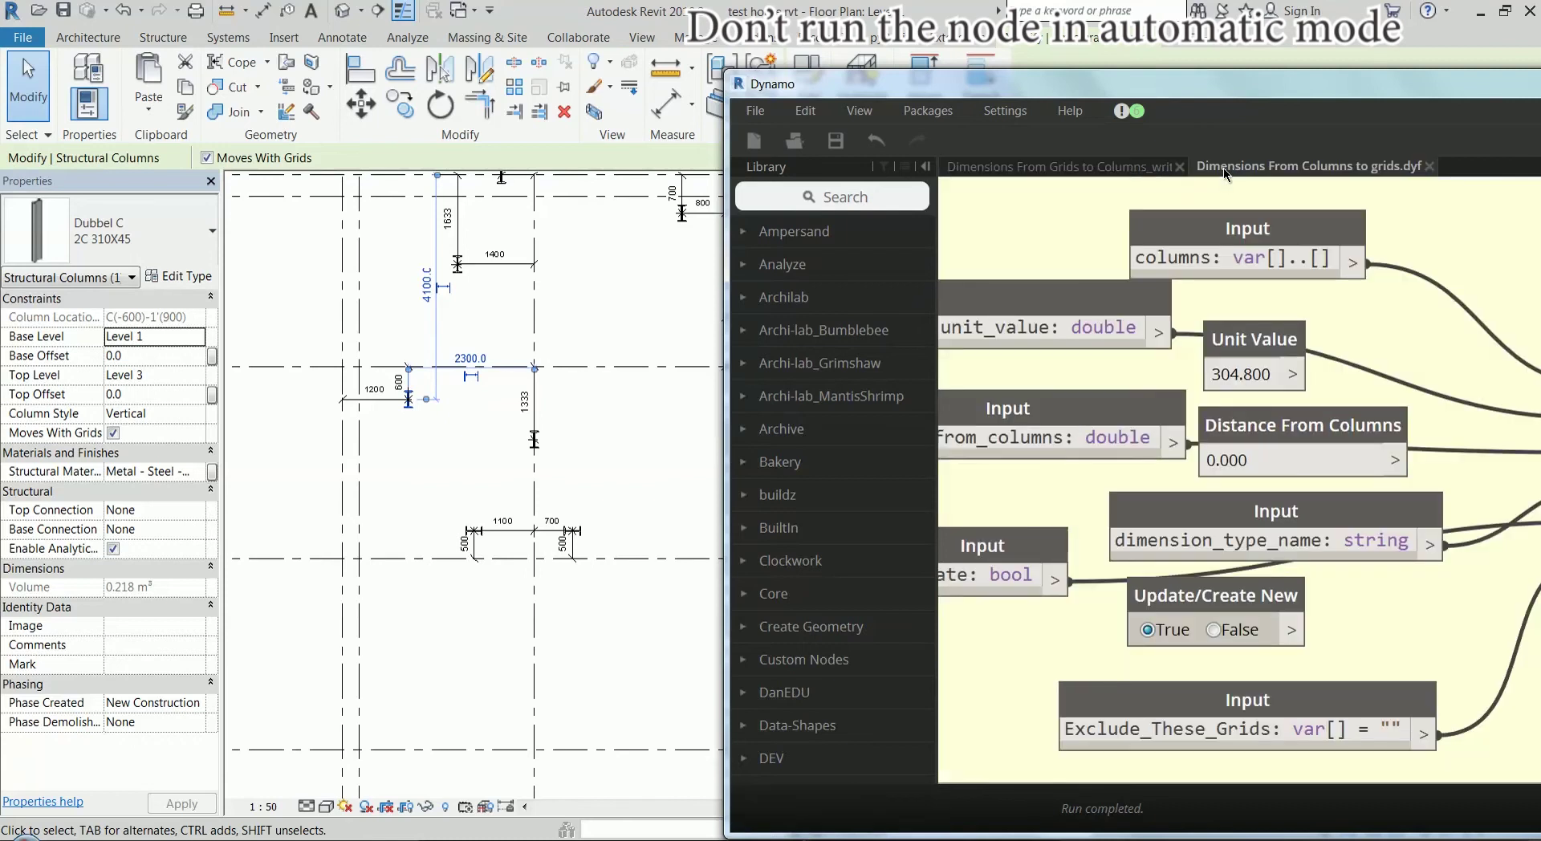
pyautogui.doubleClick(1274, 372)
pyautogui.hotkey('ctrl', 'c')
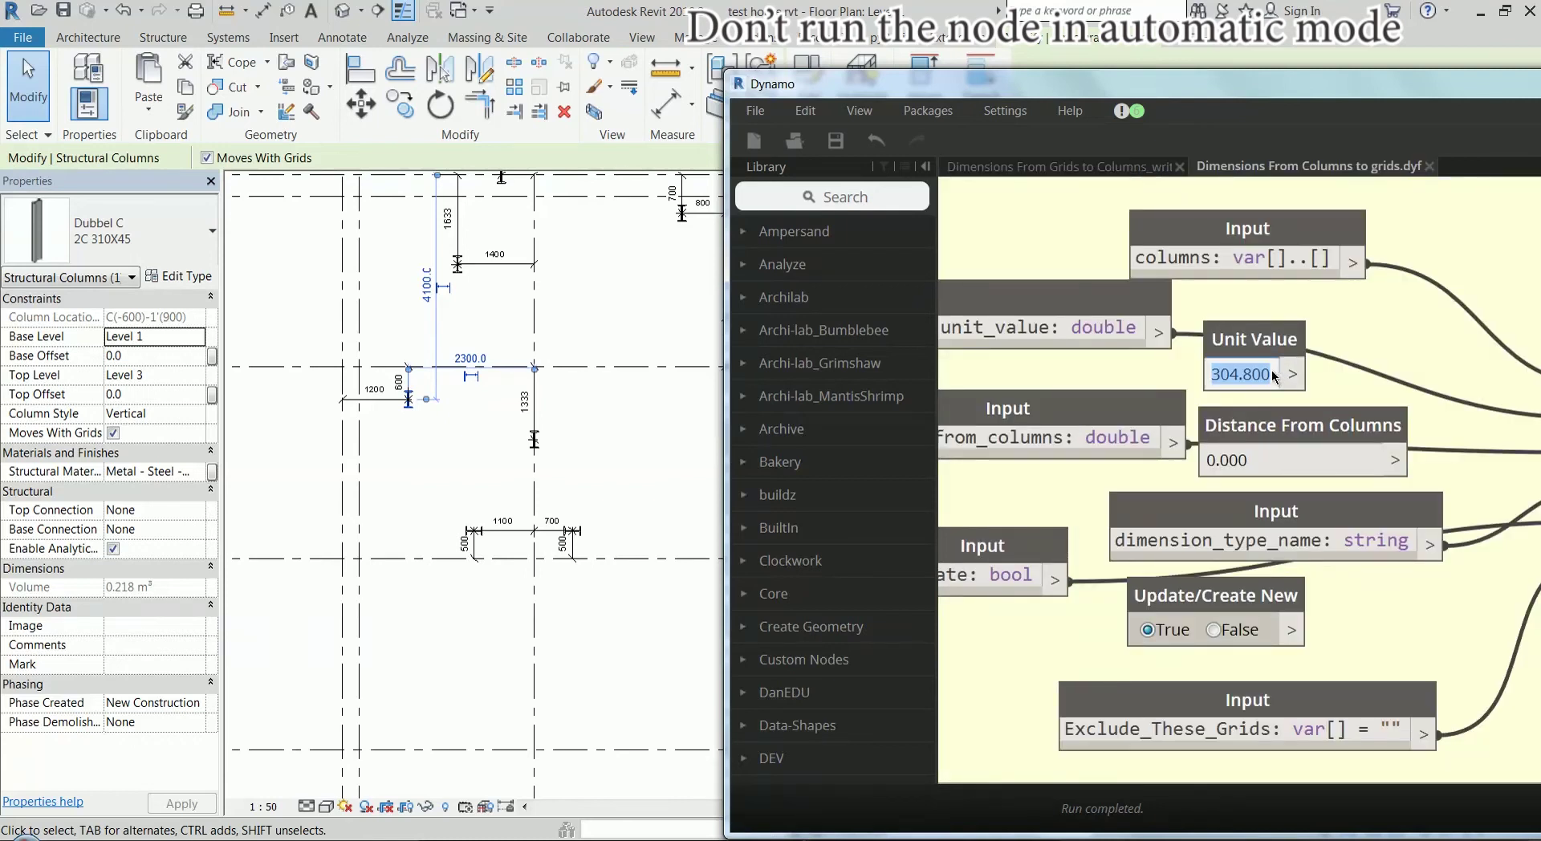
# Replace the main graph's Code Block value with 304.800, wire it to unit_value and move the block above the other wire
pyautogui.click(1056, 168)
pyautogui.moveTo(1206, 426); pyautogui.dragTo(1074, 427)
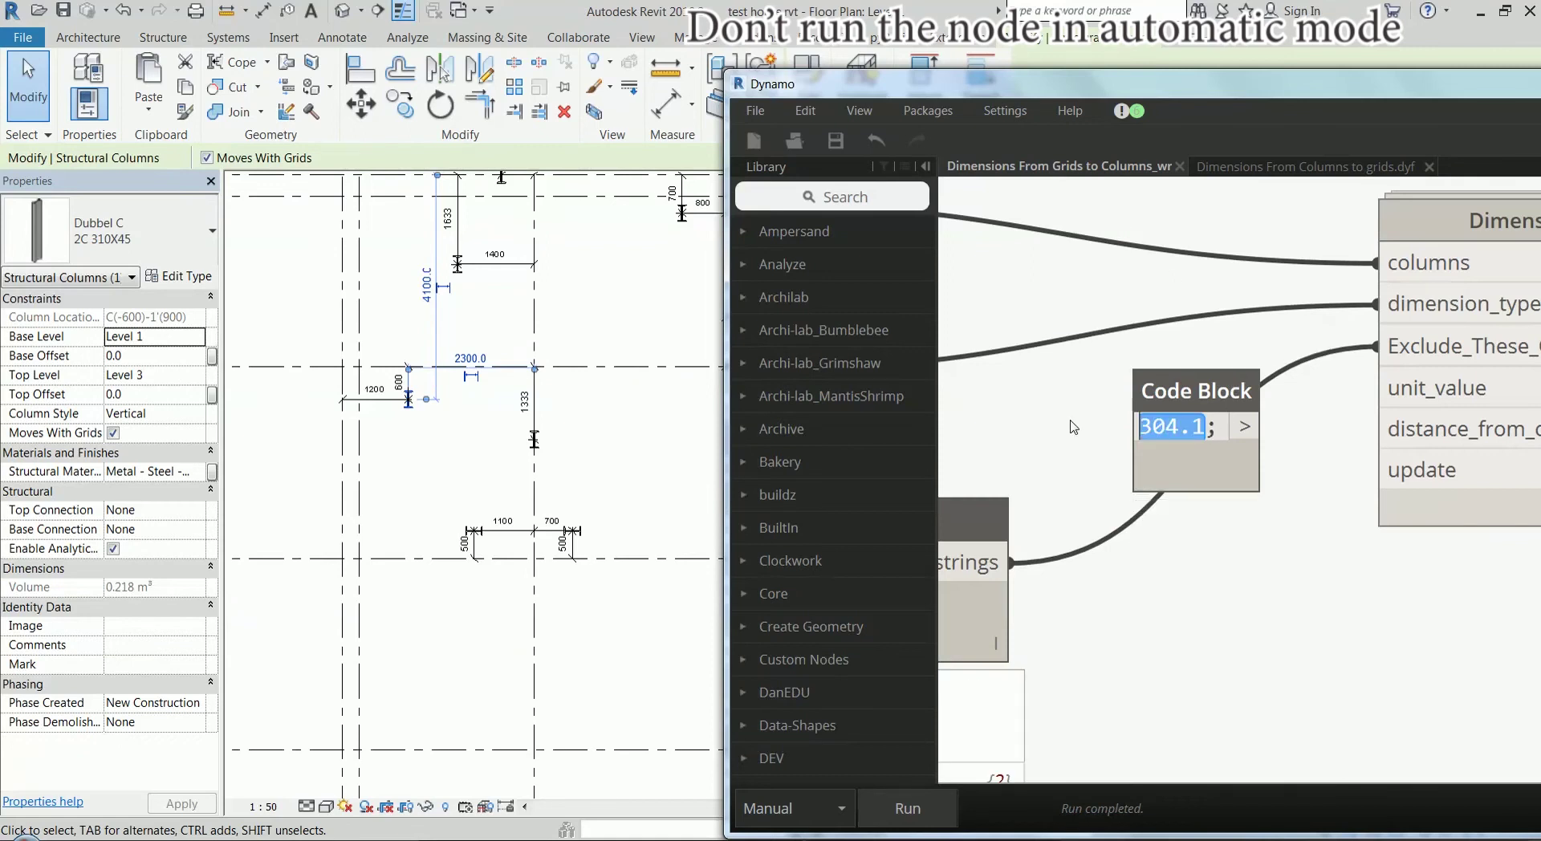
pyautogui.hotkey('ctrl', 'v')
pyautogui.scroll(-1, 1038, 418)
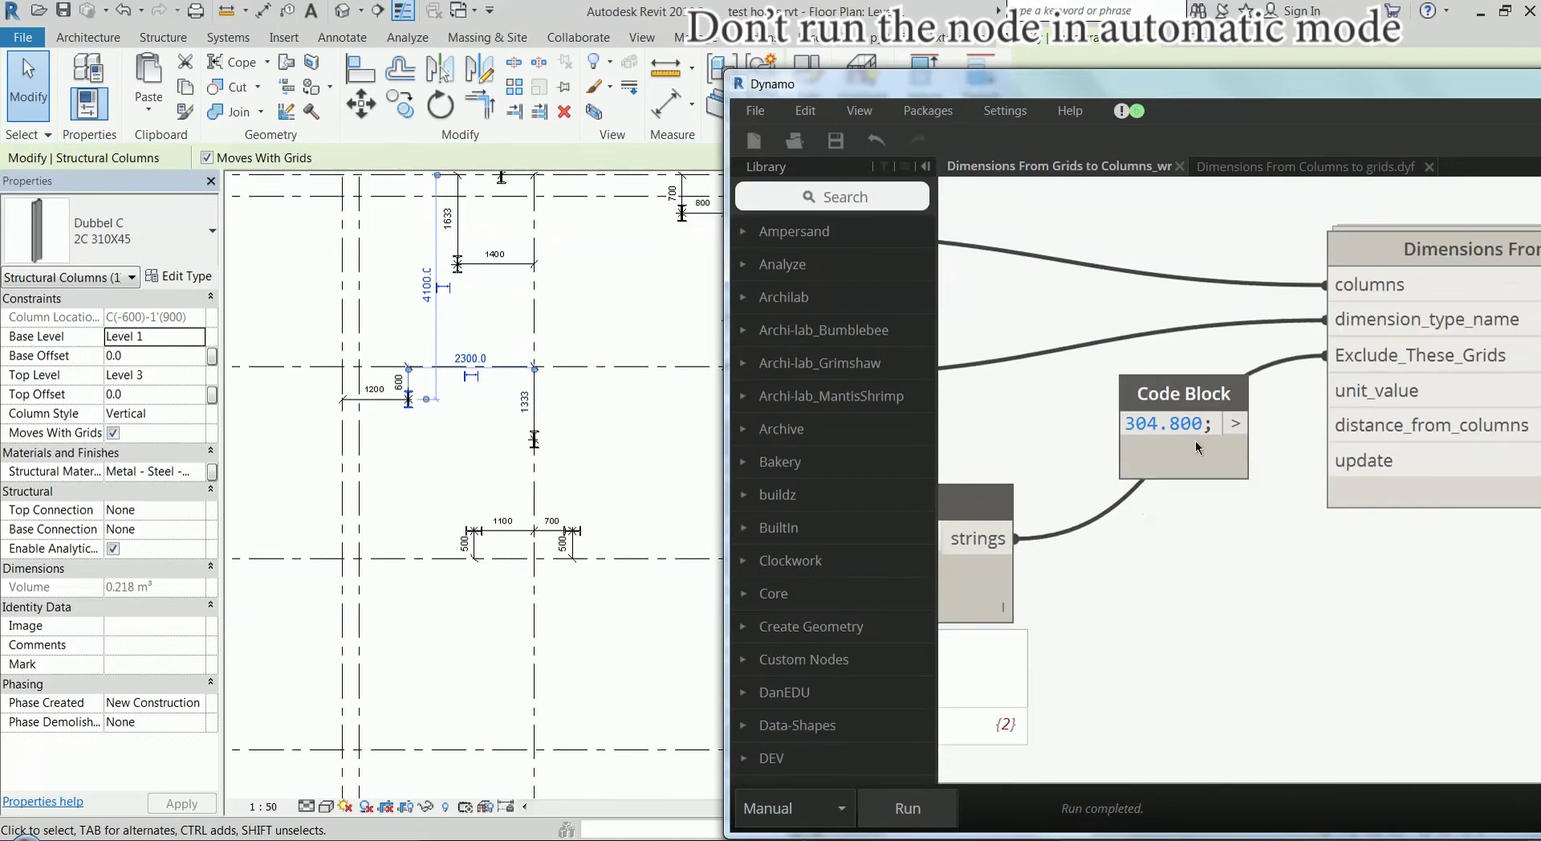
pyautogui.moveTo(1235, 422); pyautogui.dragTo(1324, 391)
pyautogui.moveTo(1218, 399); pyautogui.dragTo(1158, 317)
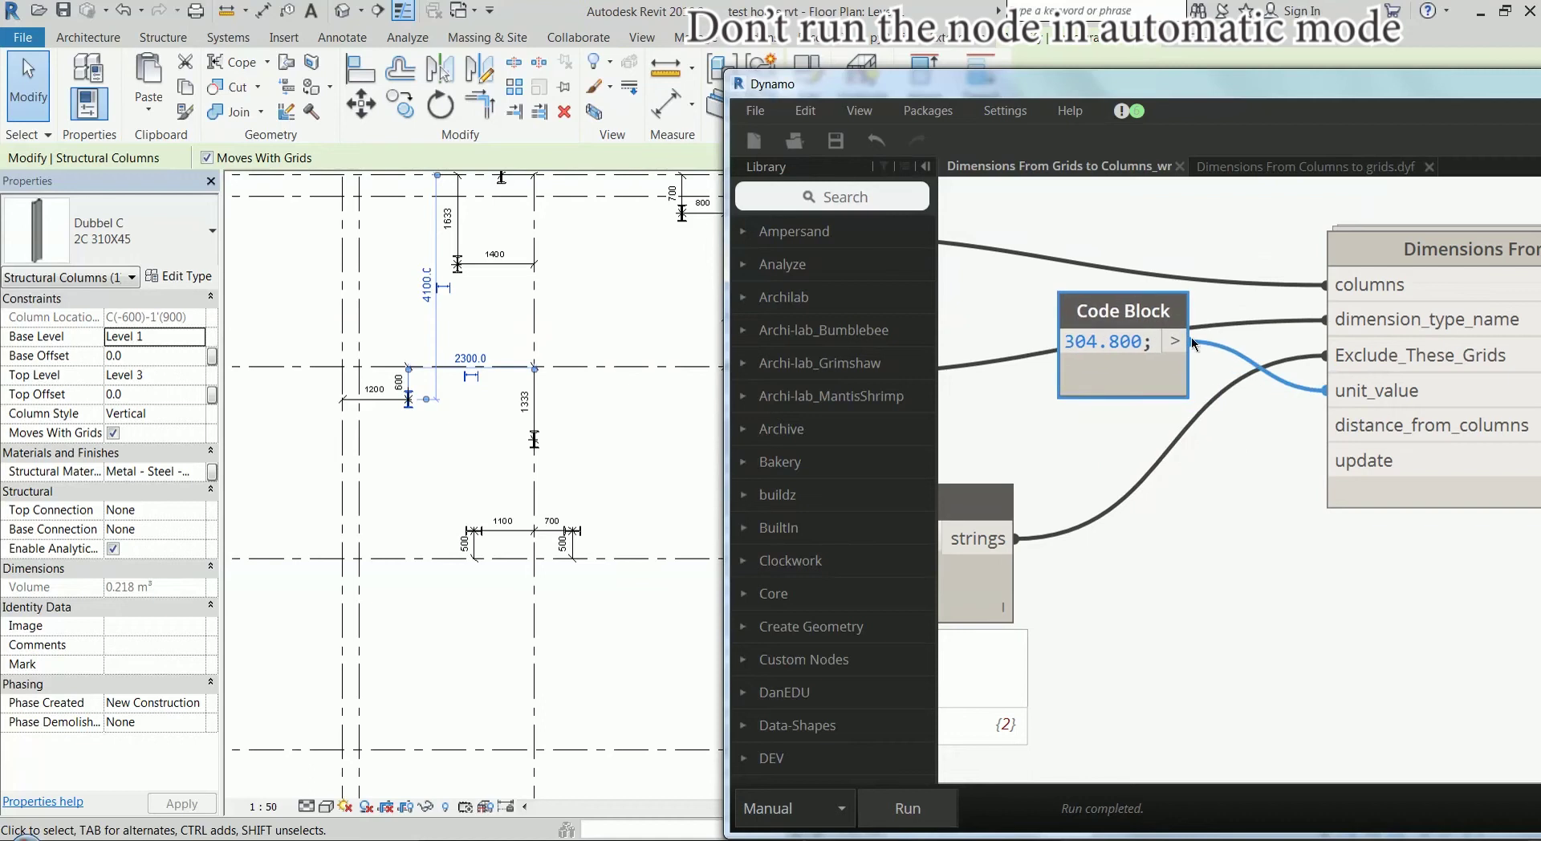
# Add a Code Block with the value 100, wire it to distance_from_columns and run the graph
pyautogui.doubleClick(1215, 446)
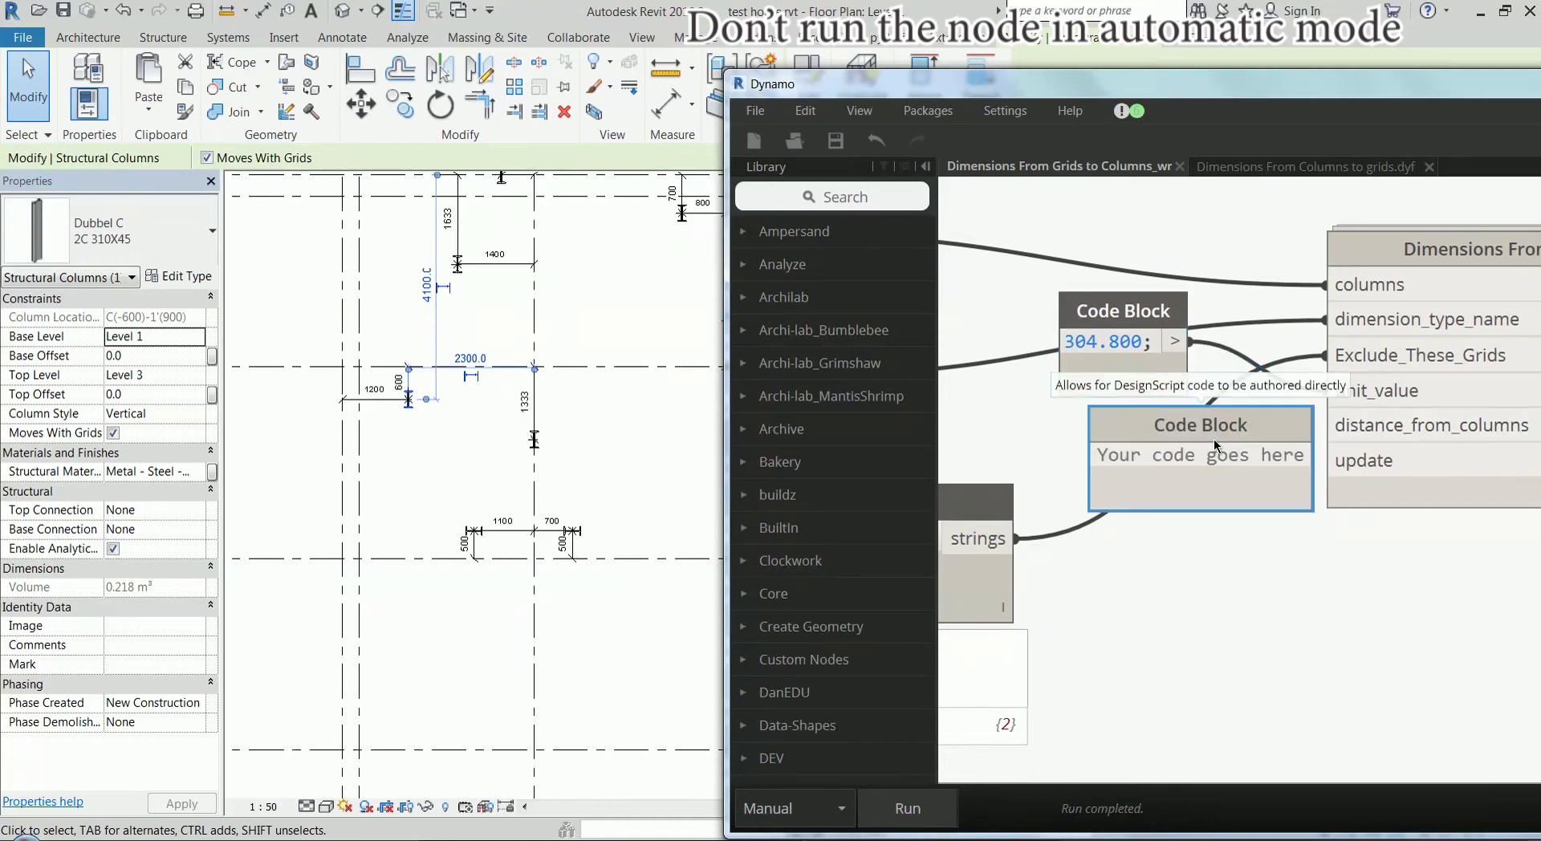
pyautogui.write('100')
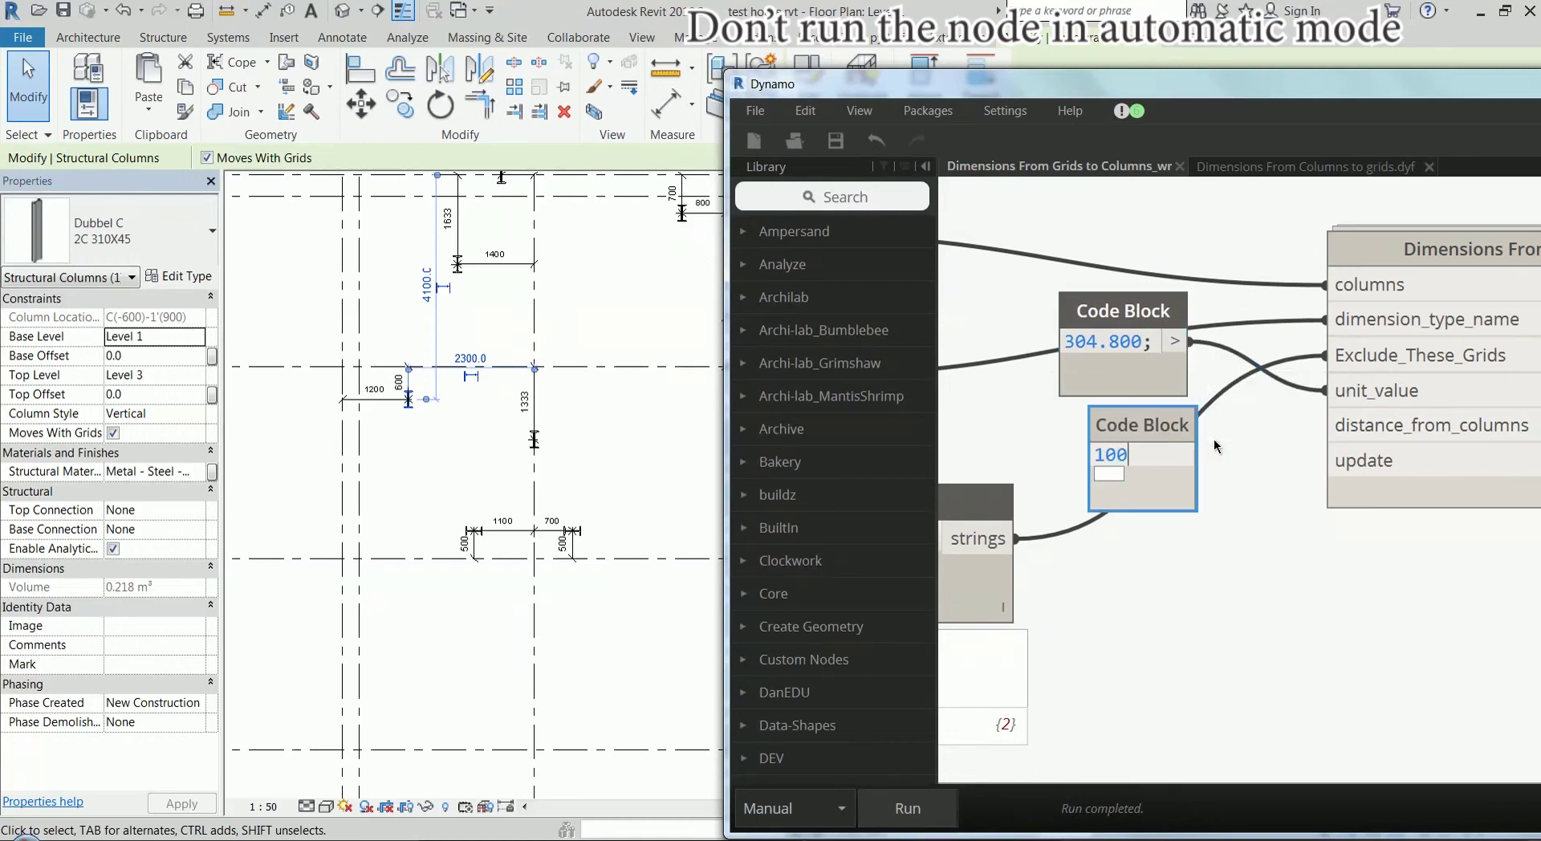
pyautogui.click(1278, 399)
pyautogui.moveTo(1182, 455); pyautogui.dragTo(1326, 425)
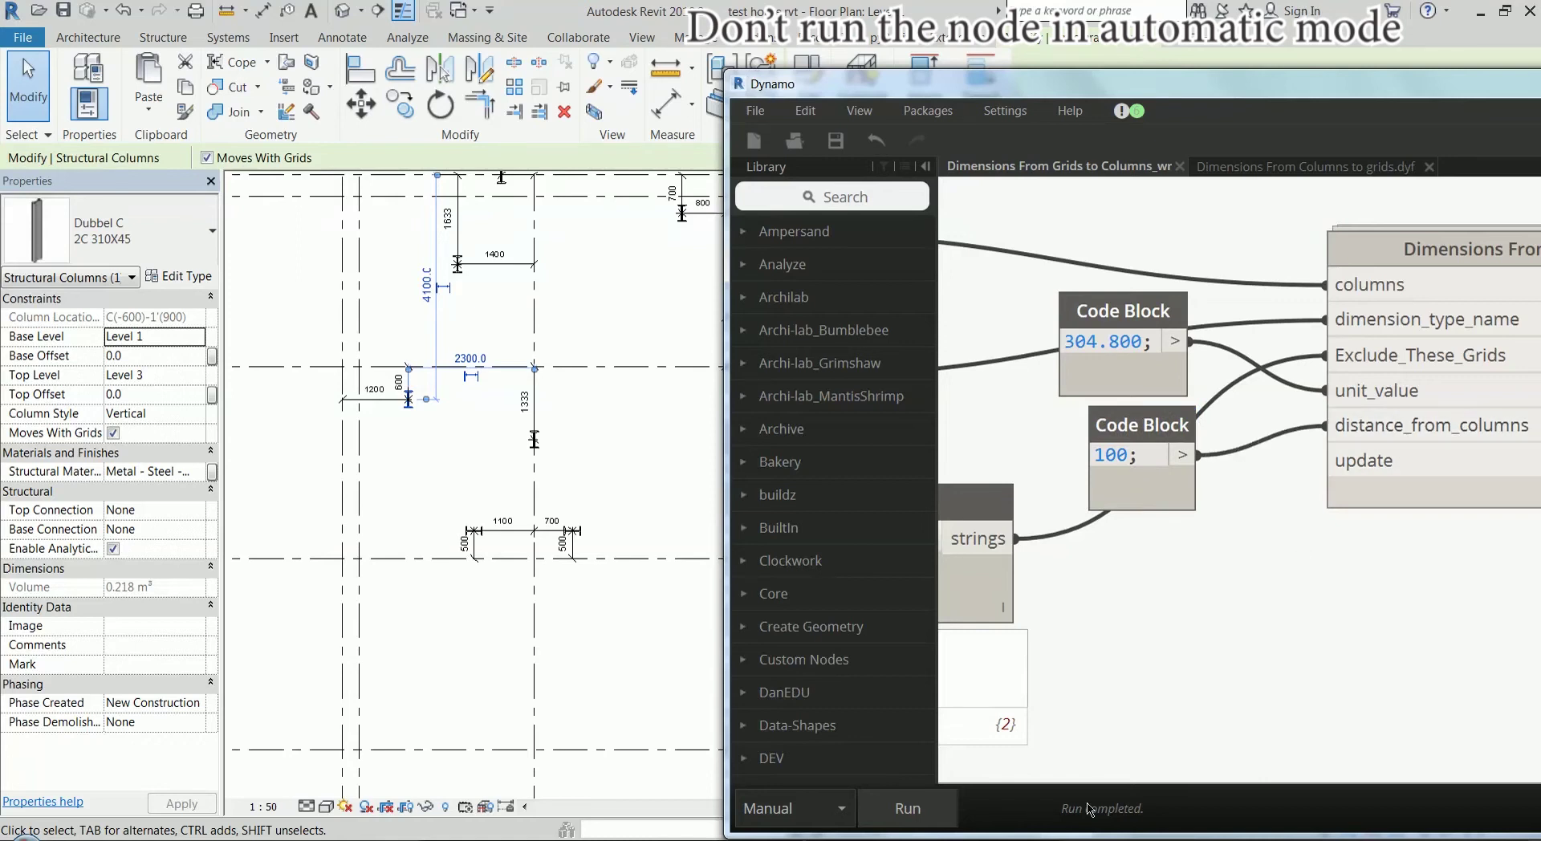
pyautogui.click(926, 811)
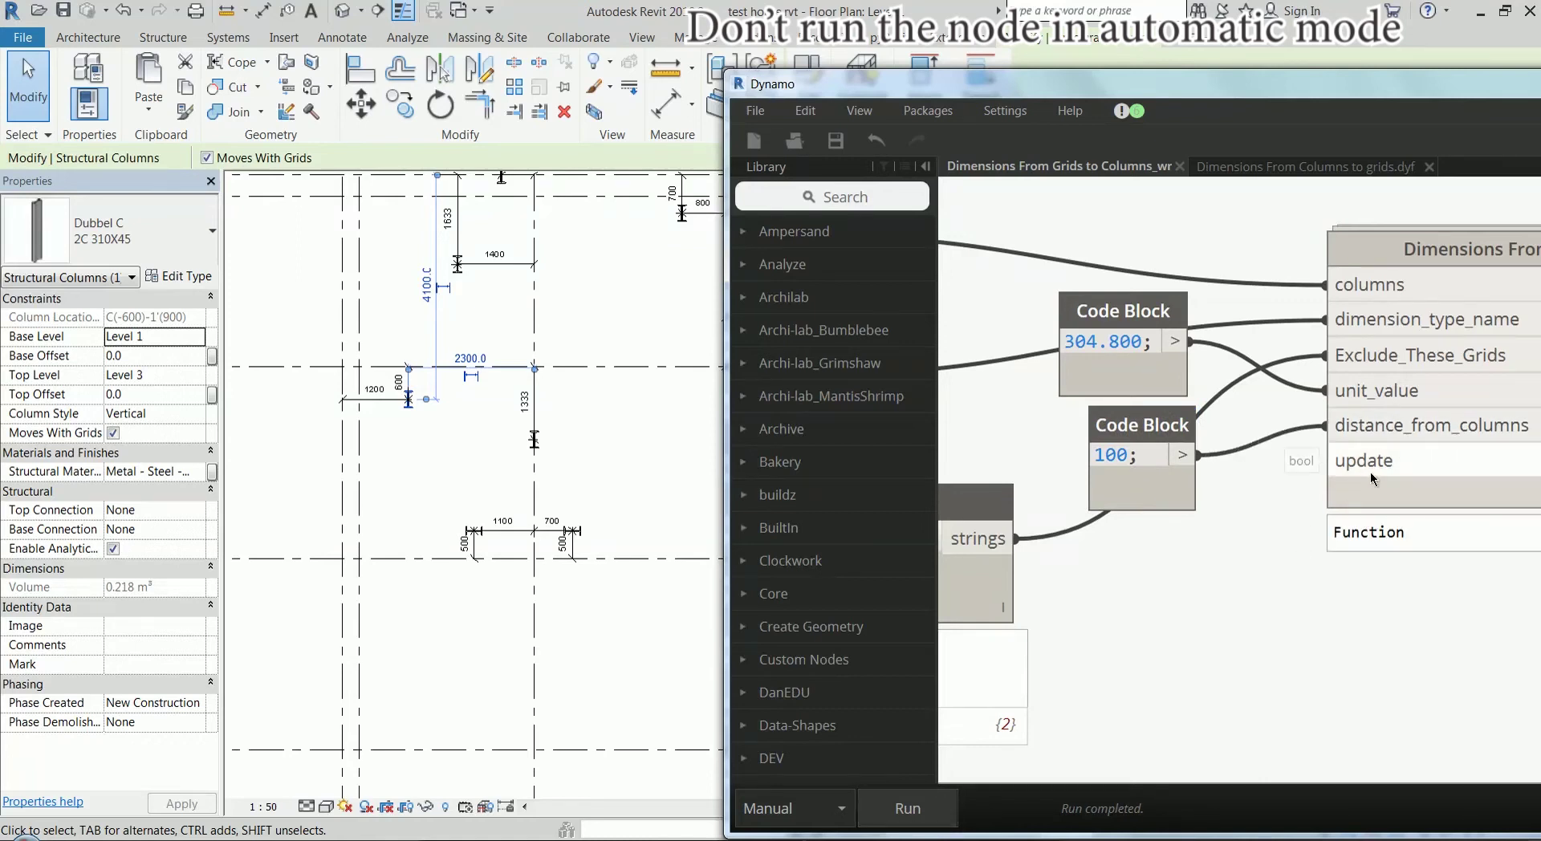
# Add a Boolean node set to True below the code blocks, wire it to update and run the graph
pyautogui.rightClick(1221, 628)
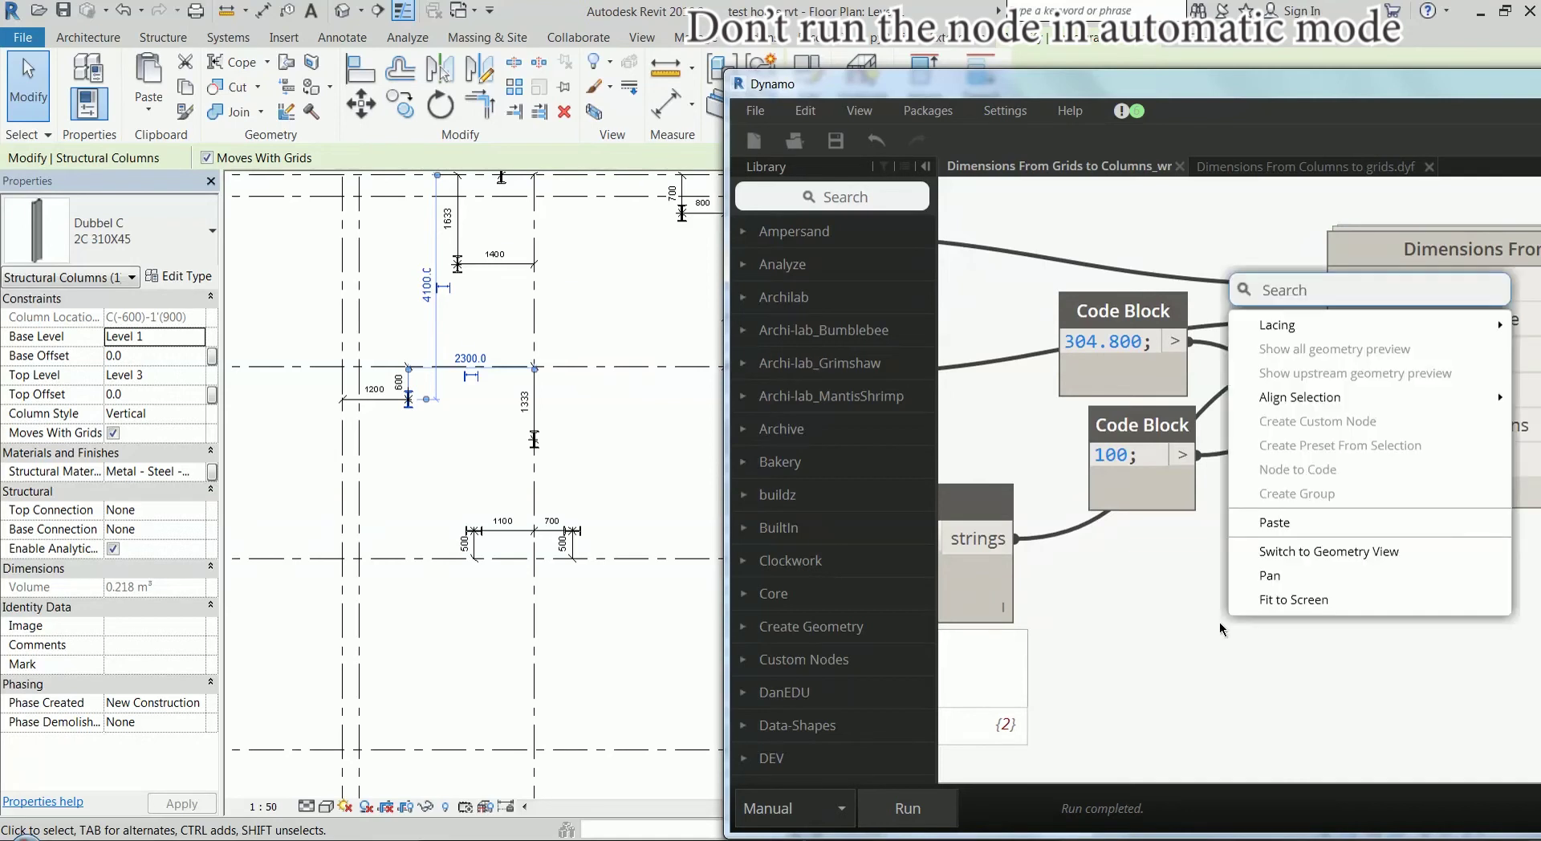
pyautogui.write('bool')
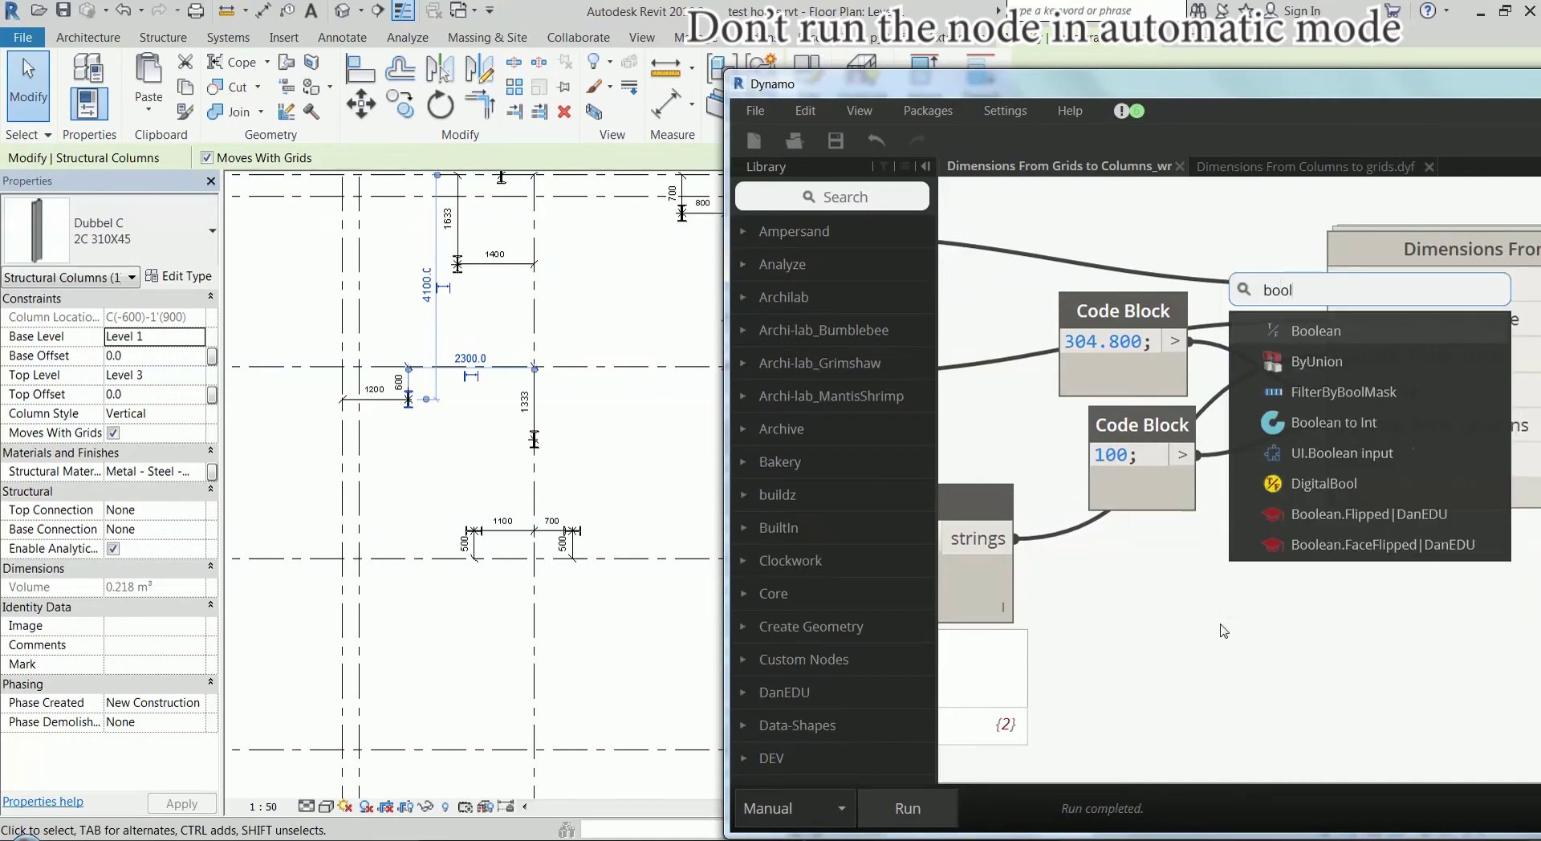
pyautogui.click(1338, 325)
pyautogui.moveTo(1378, 351); pyautogui.dragTo(1202, 578)
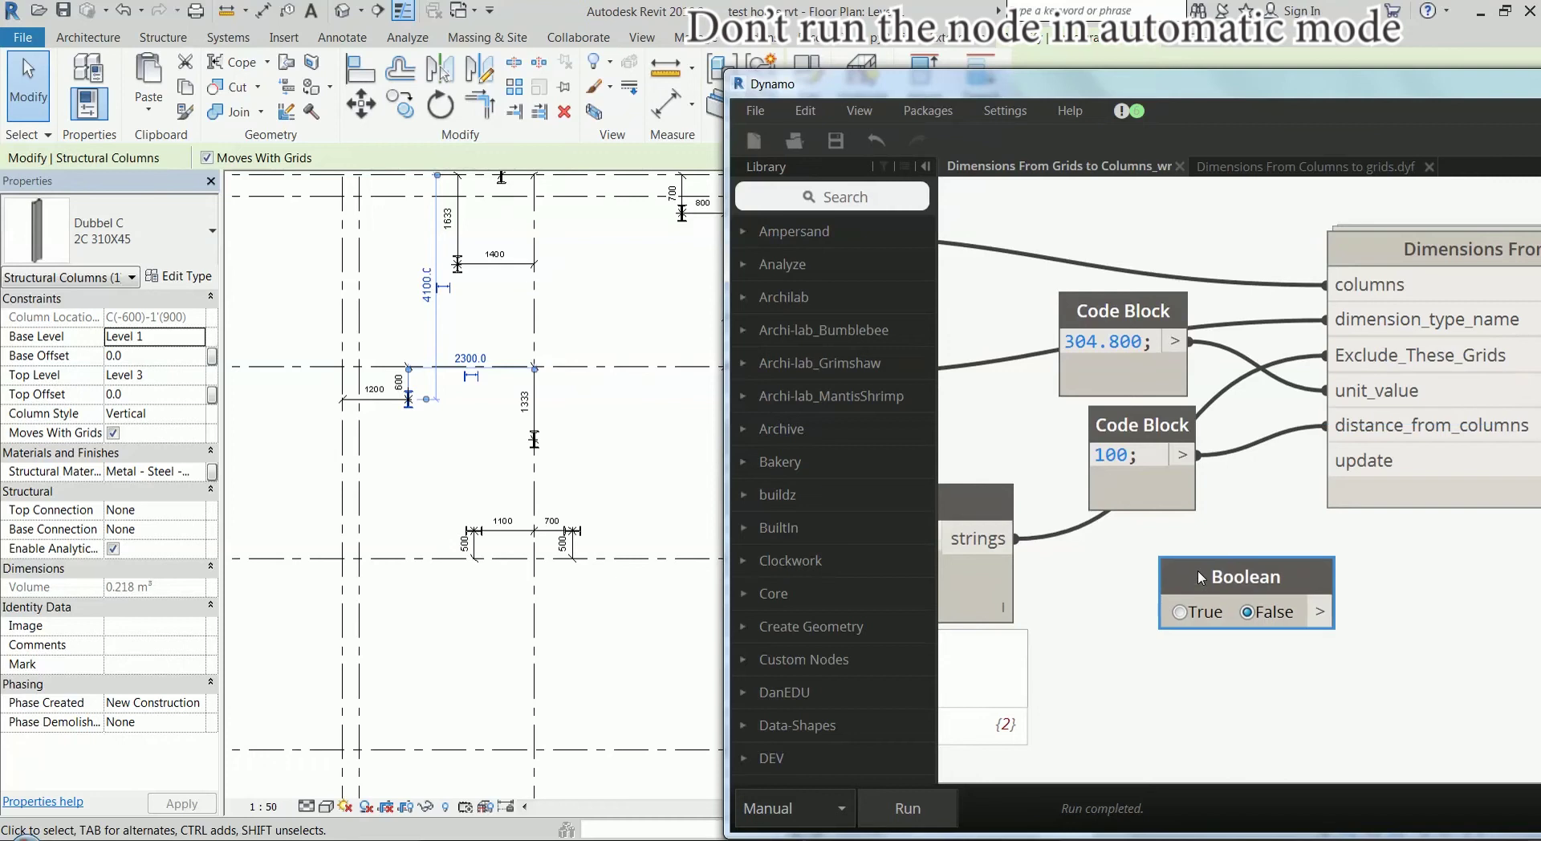
pyautogui.click(1201, 614)
pyautogui.moveTo(1320, 612); pyautogui.dragTo(1389, 481)
pyautogui.click(922, 804)
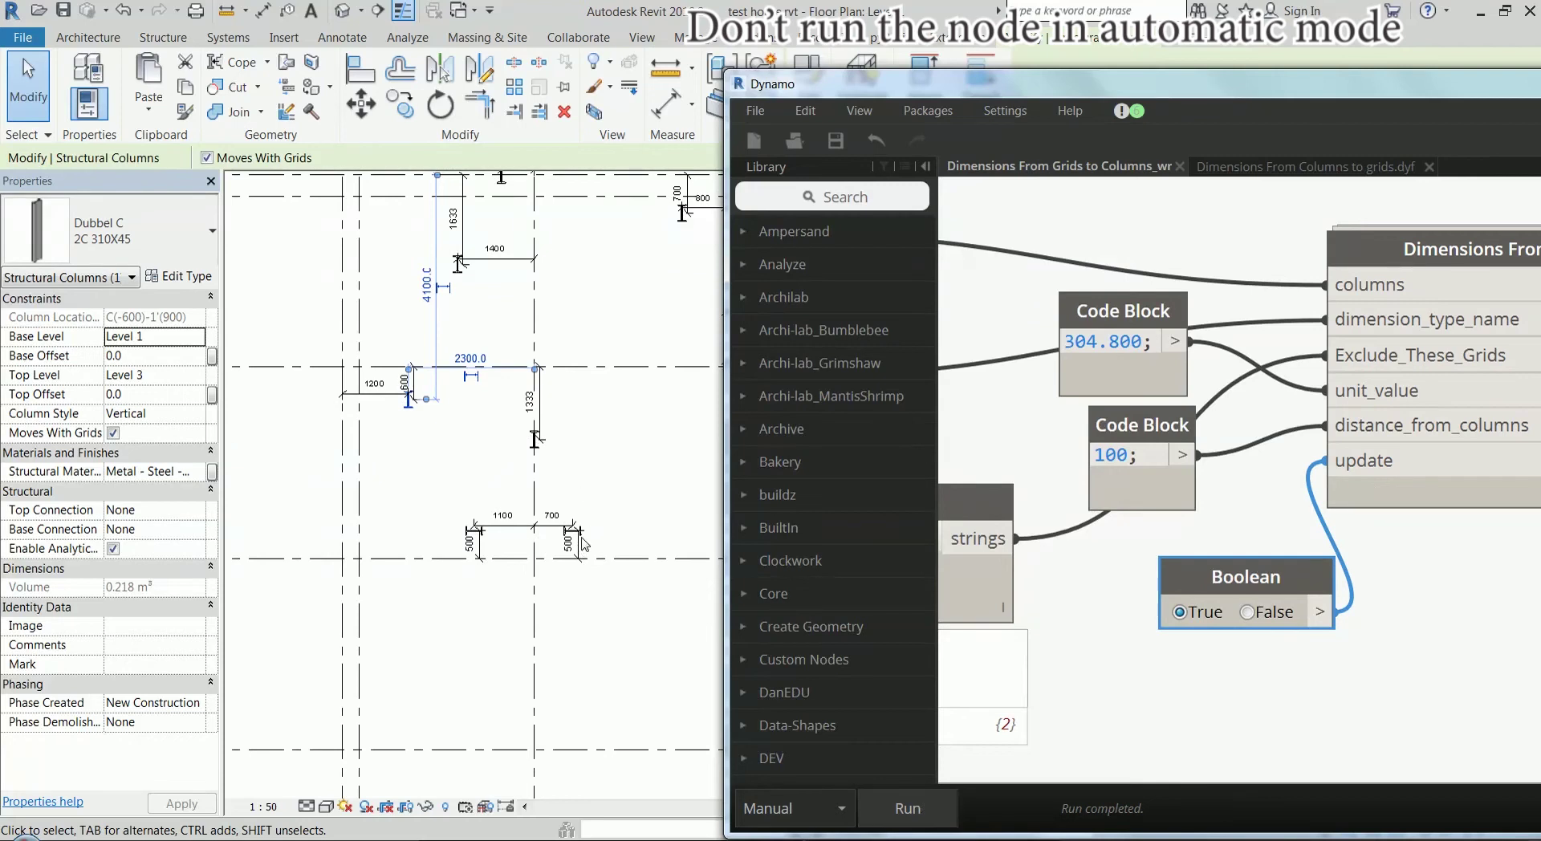
# Set the distance_from_columns value to 300 and rerun the graph to shift the column dimensions
pyautogui.doubleClick(1126, 455)
pyautogui.write('300')
pyautogui.click(908, 808)
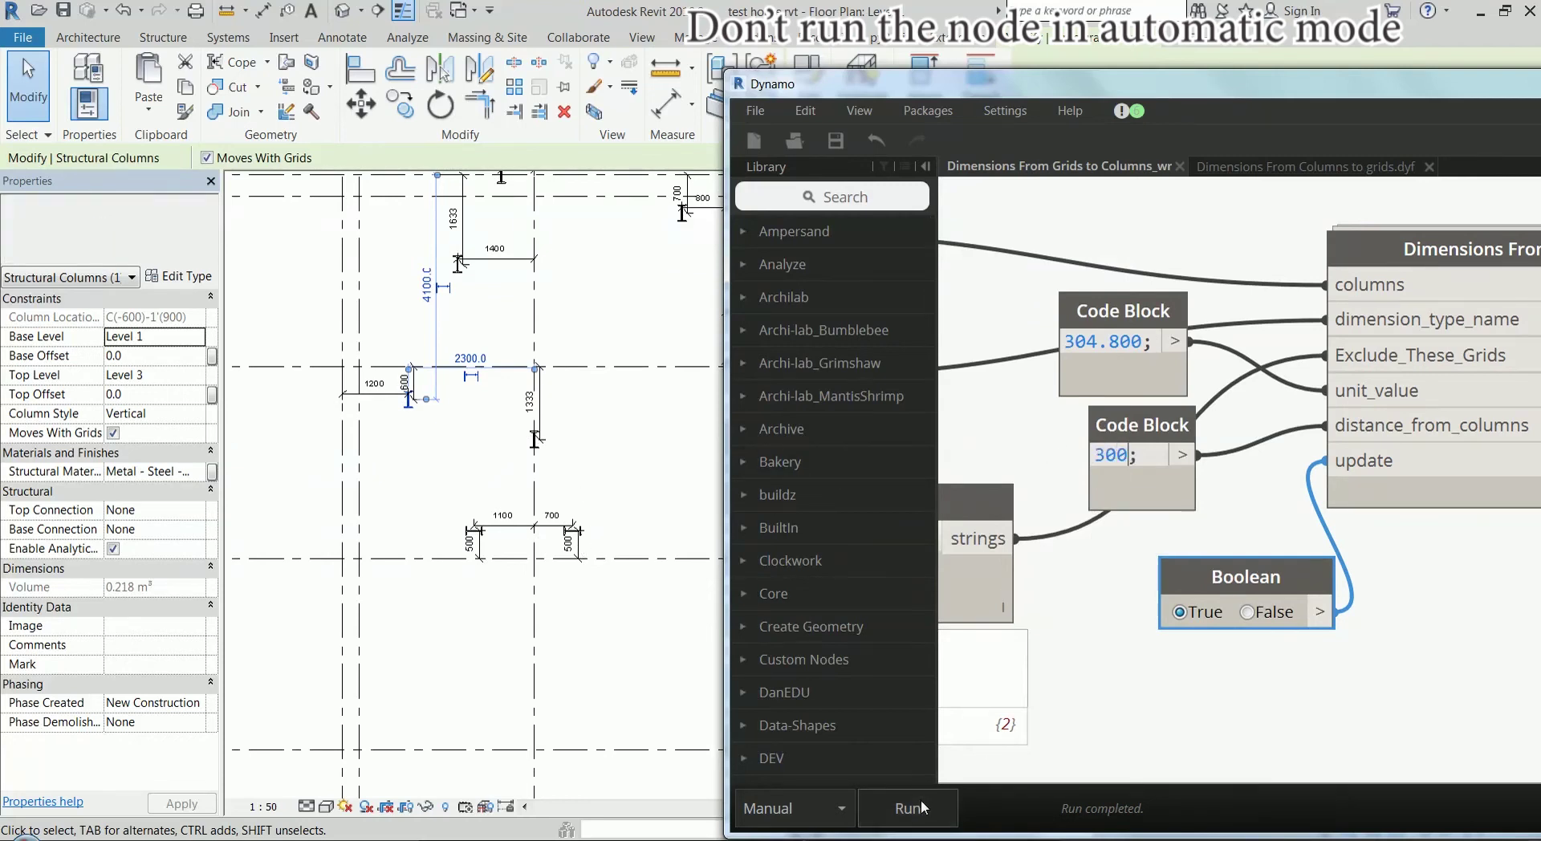
pyautogui.scroll(2, 547, 573)
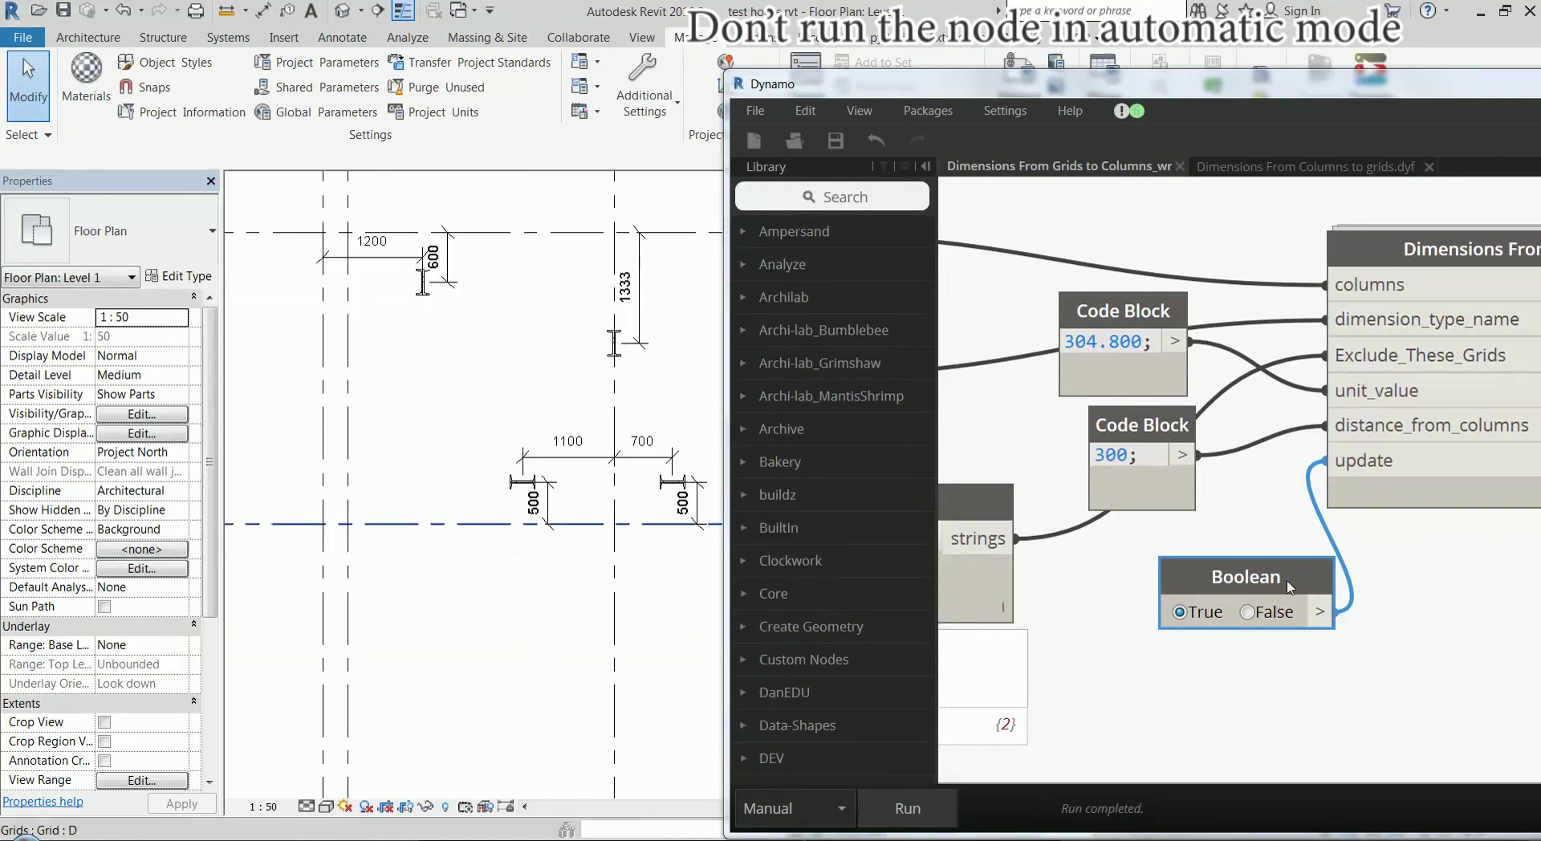
# Move the column dimensioned 1100 to 2500 mm from its grid line and run the graph with update set to False
pyautogui.click(521, 485)
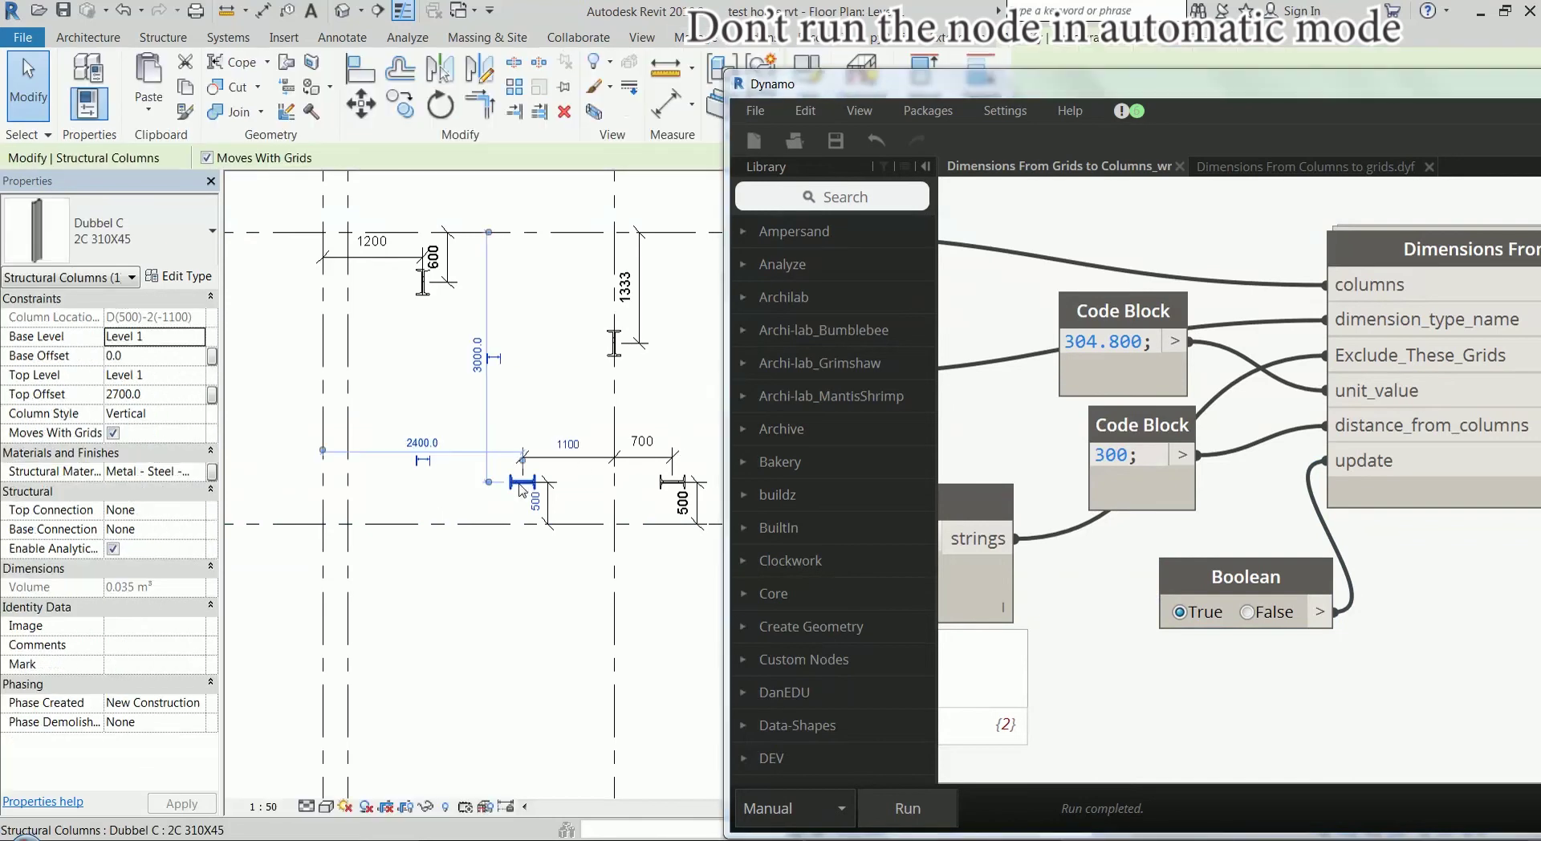
pyautogui.moveTo(523, 487); pyautogui.dragTo(407, 486)
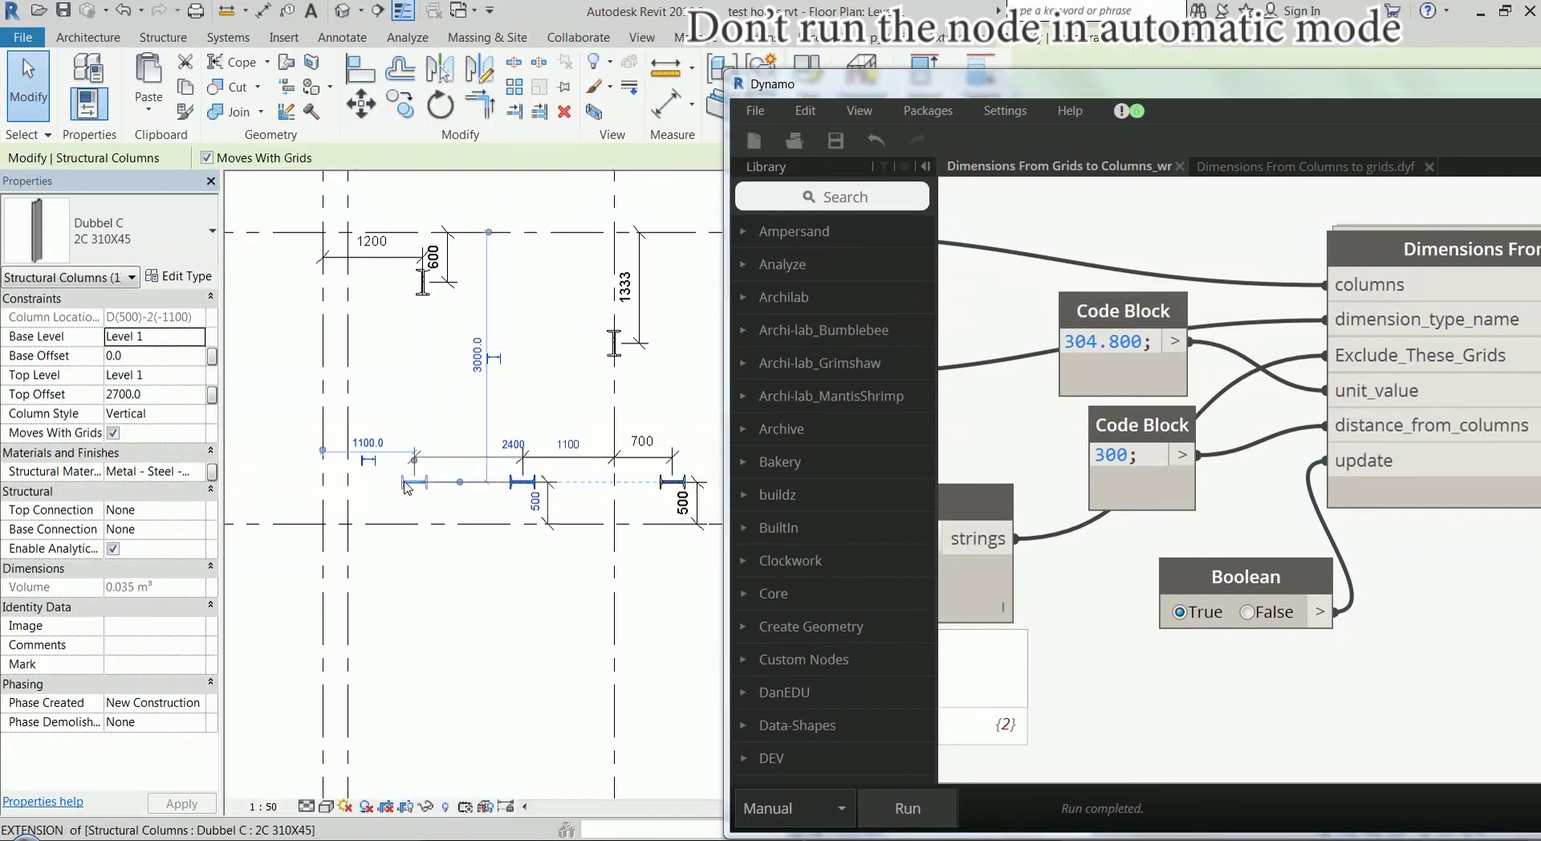
pyautogui.click(1247, 612)
pyautogui.click(536, 614)
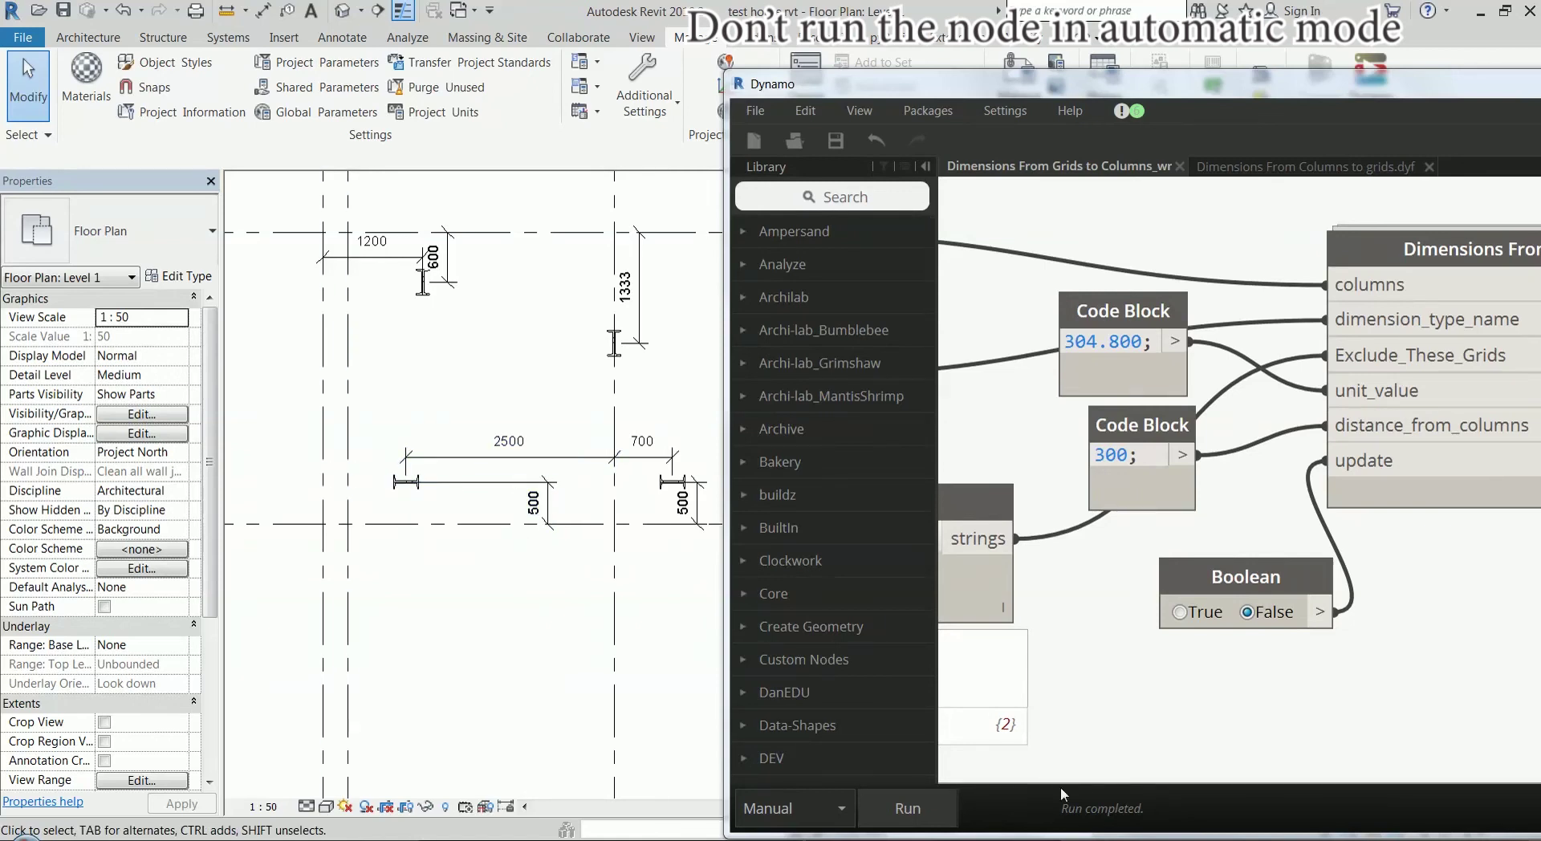
pyautogui.click(908, 808)
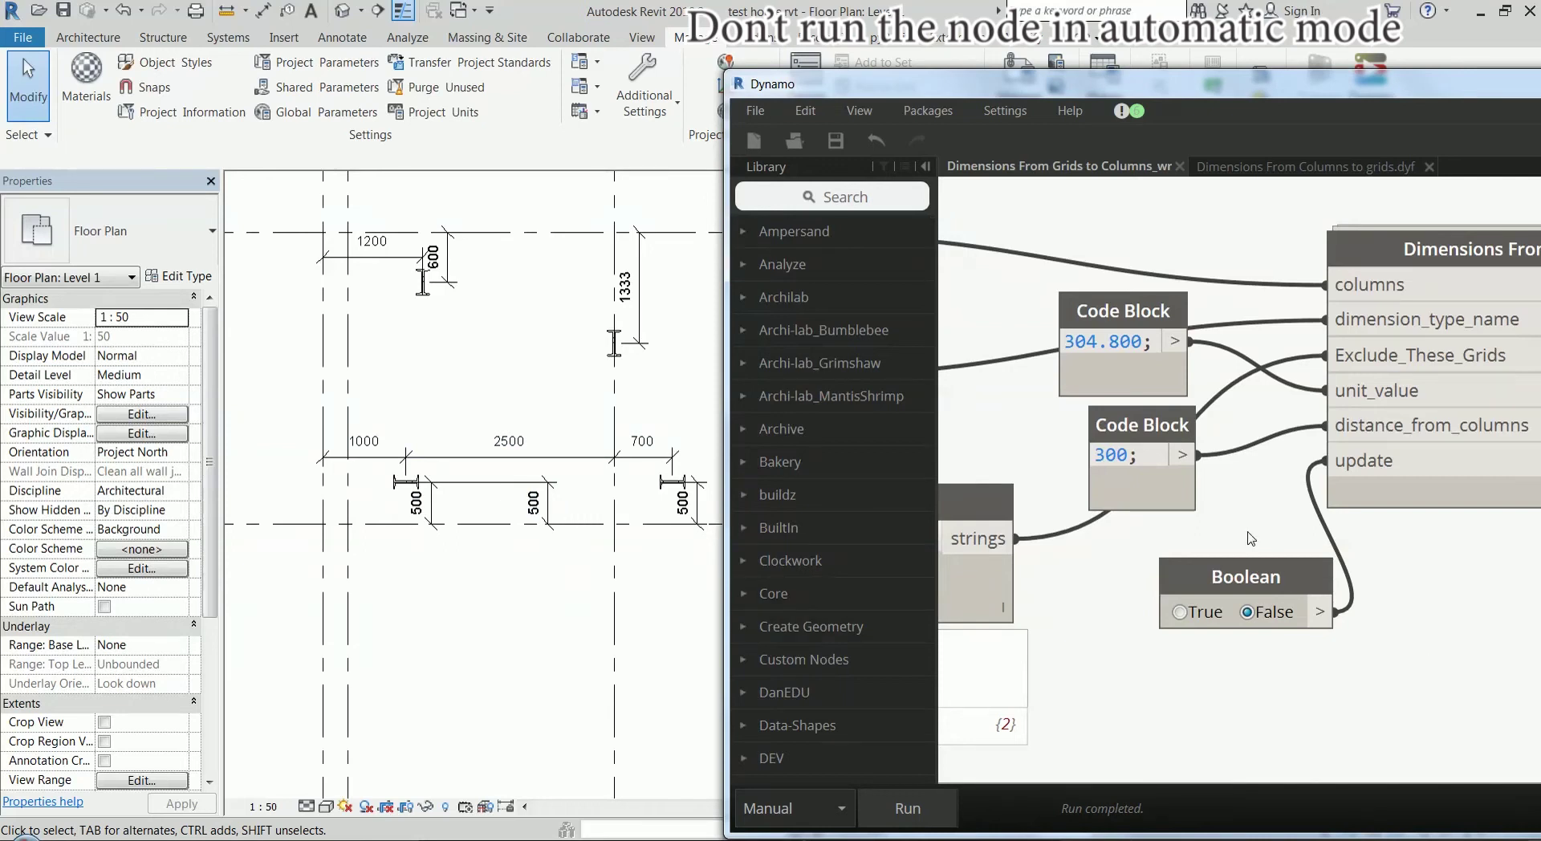
# Undo the column move and the test dimension runs in the Revit floor plan
pyautogui.scroll(-4, 1104, 402)
pyautogui.moveTo(1097, 415)
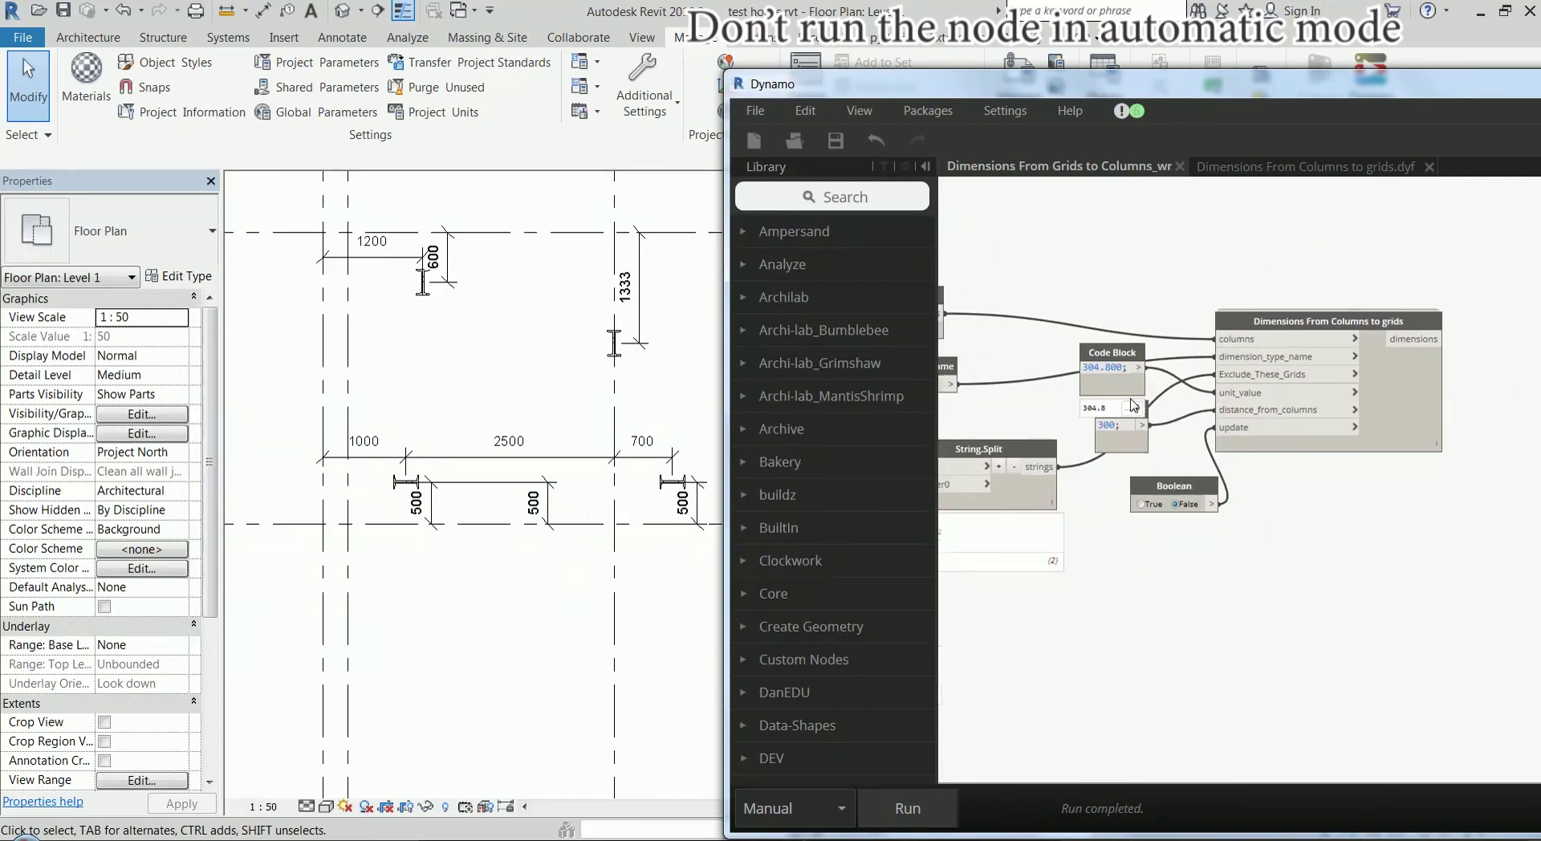
pyautogui.click(122, 12)
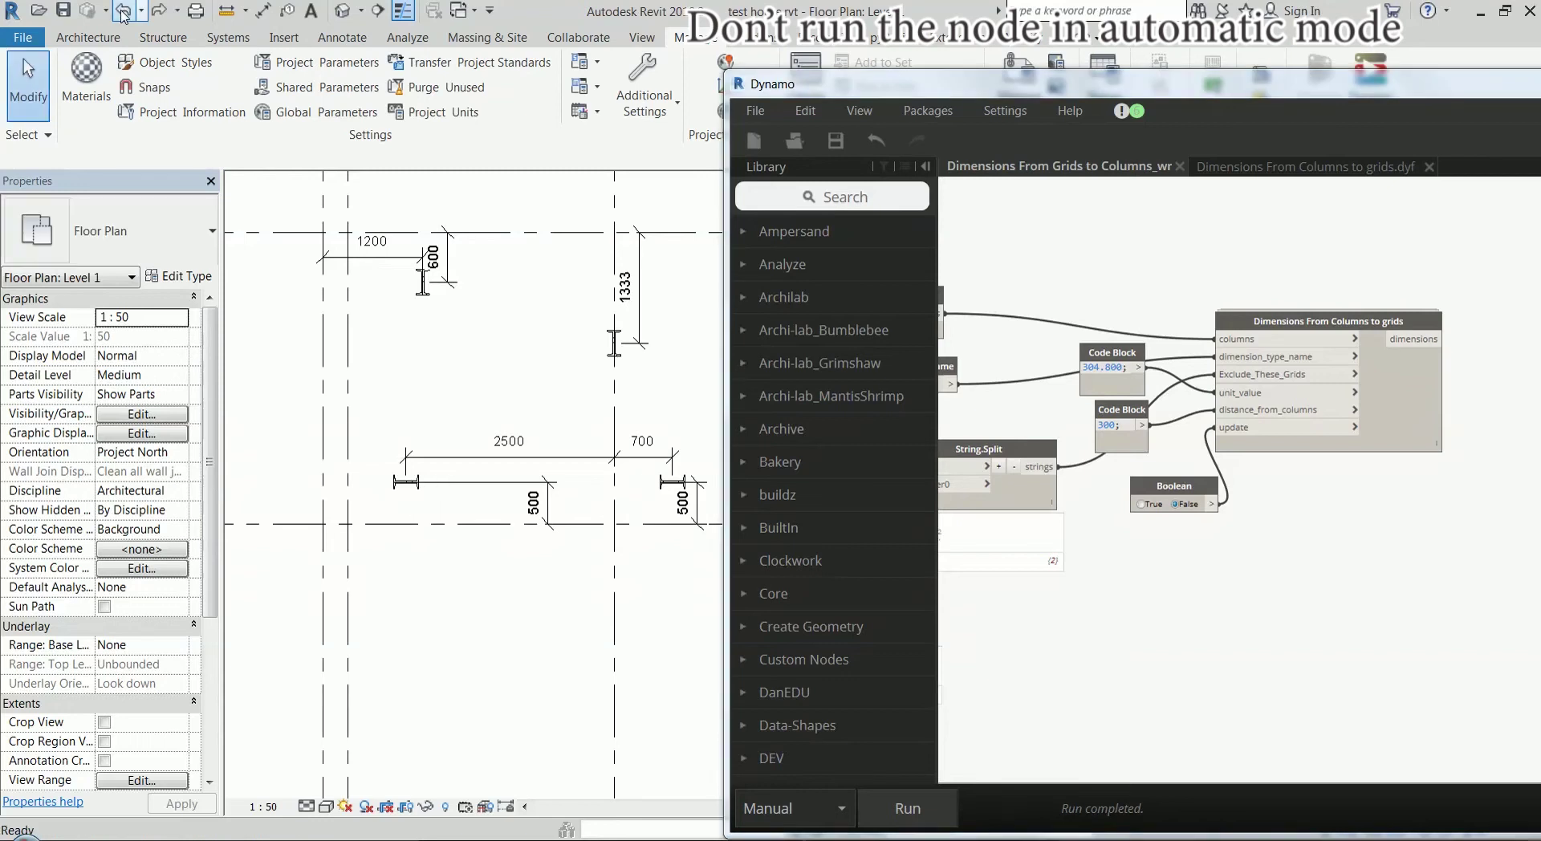
pyautogui.click(123, 12)
pyautogui.click(122, 12)
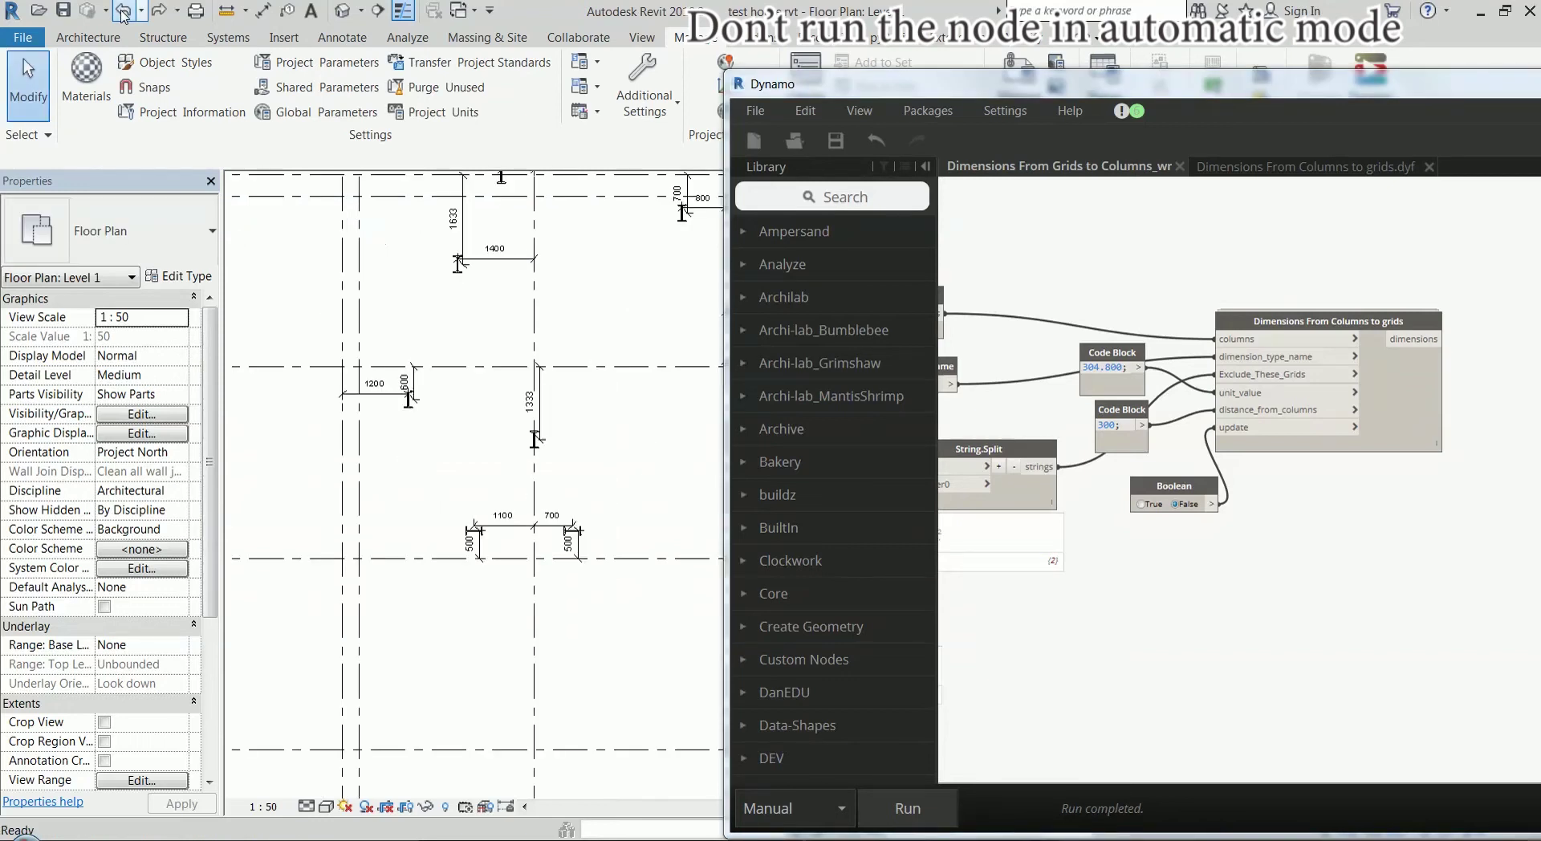
pyautogui.click(123, 12)
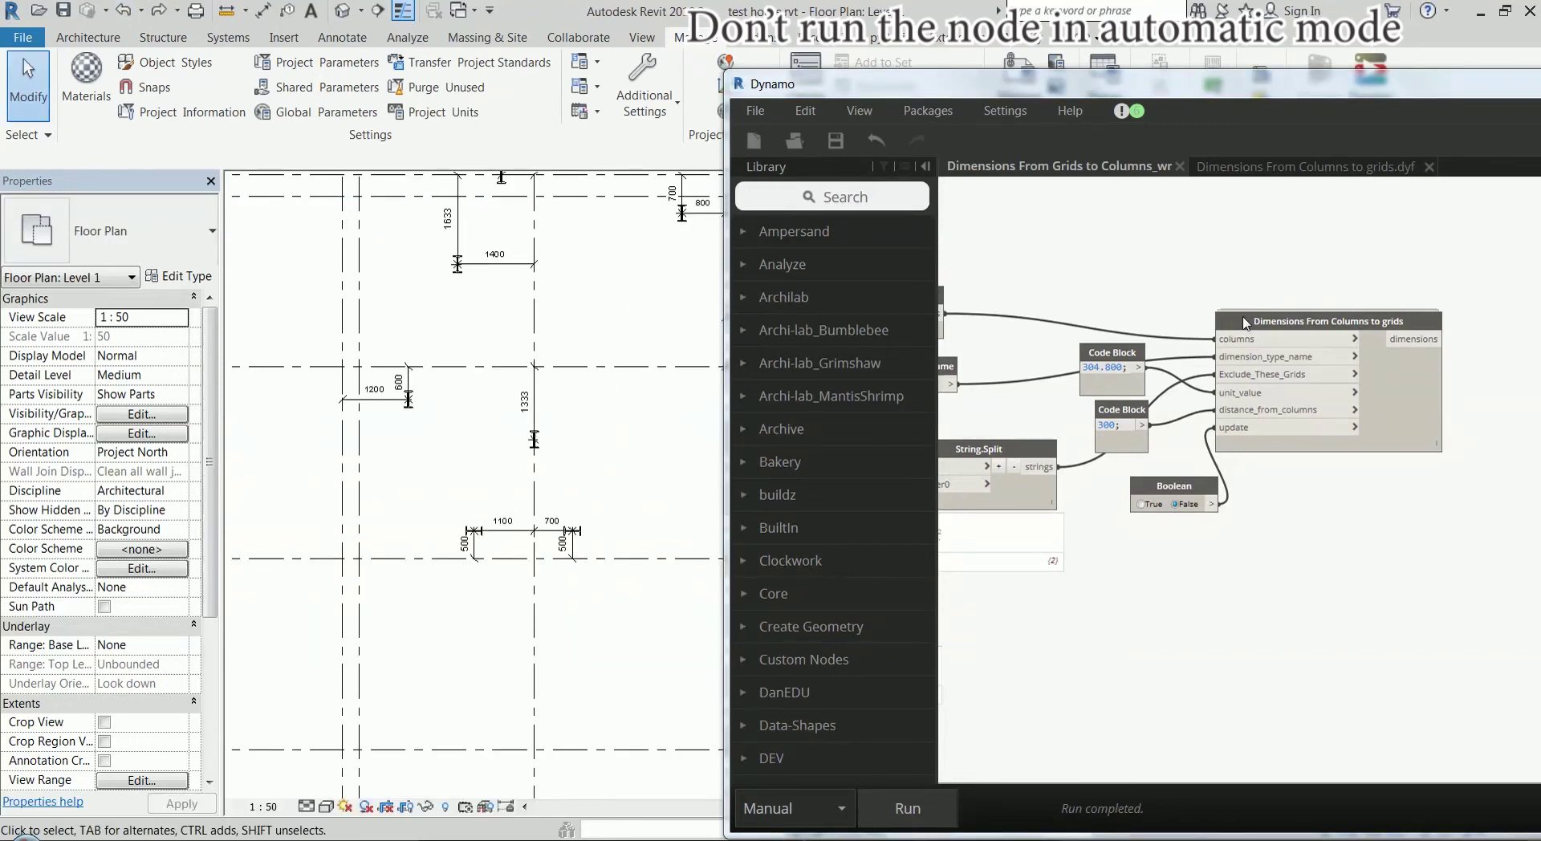
# Undo the Boolean node, the two code blocks and their wires, and reposition the Dimensions From Columns to grids node
pyautogui.click(1246, 322)
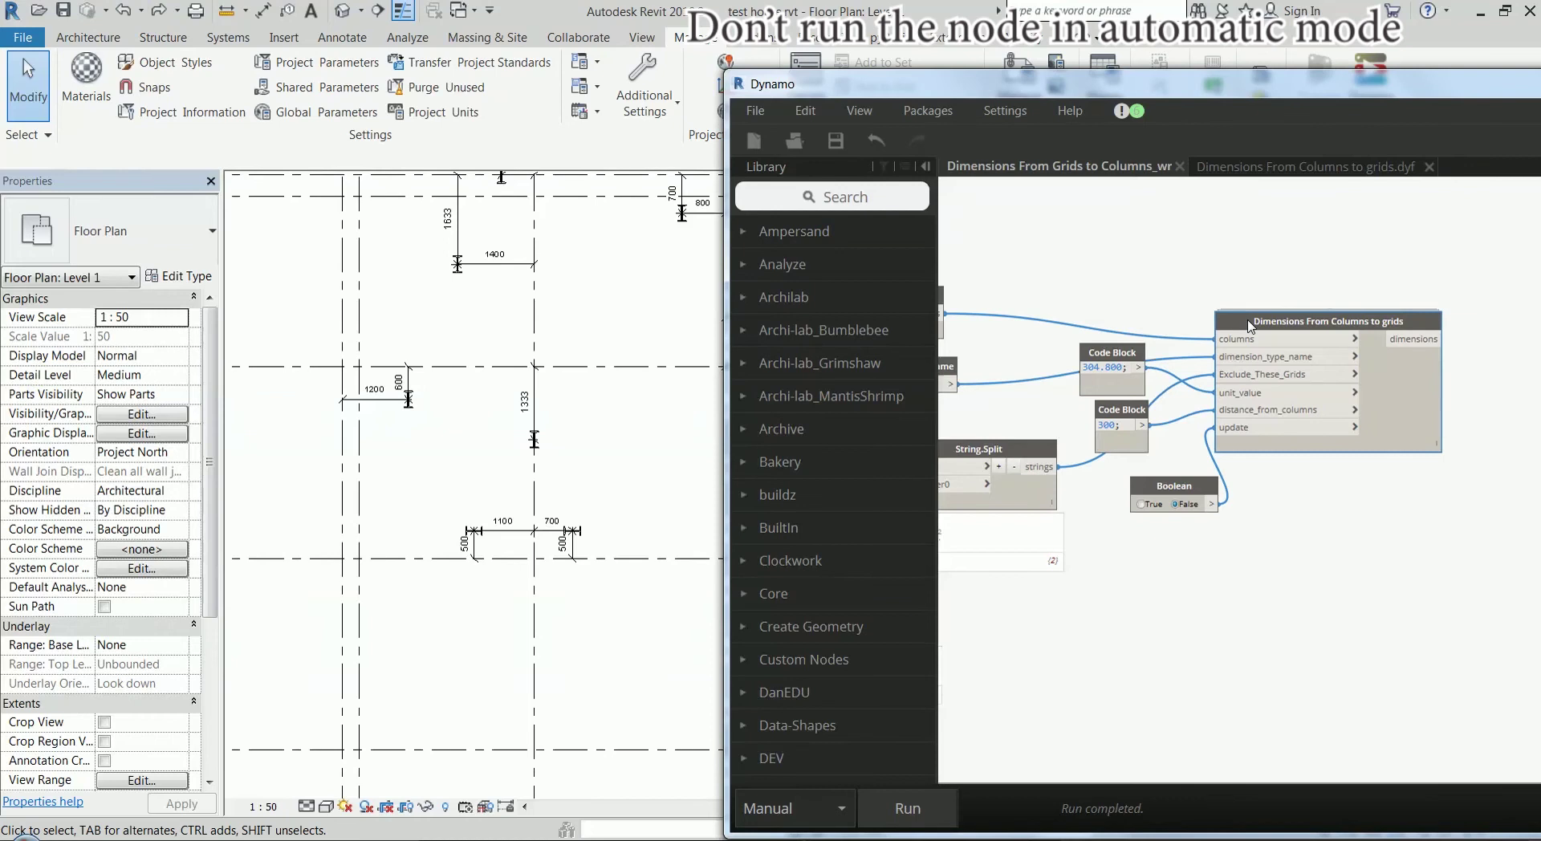
pyautogui.click(876, 142)
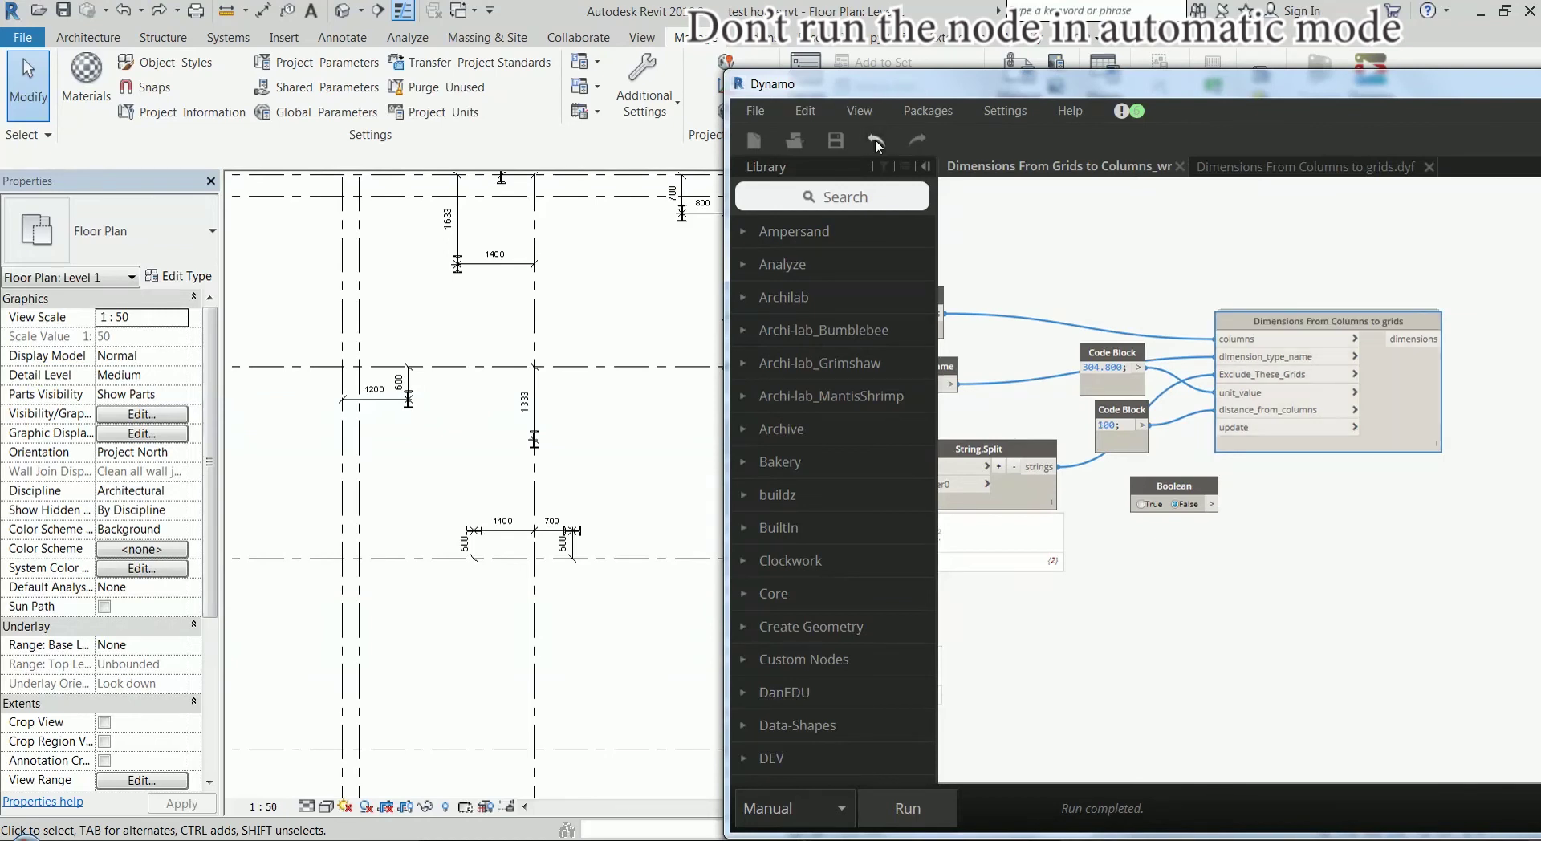
pyautogui.click(875, 141)
pyautogui.click(875, 141)
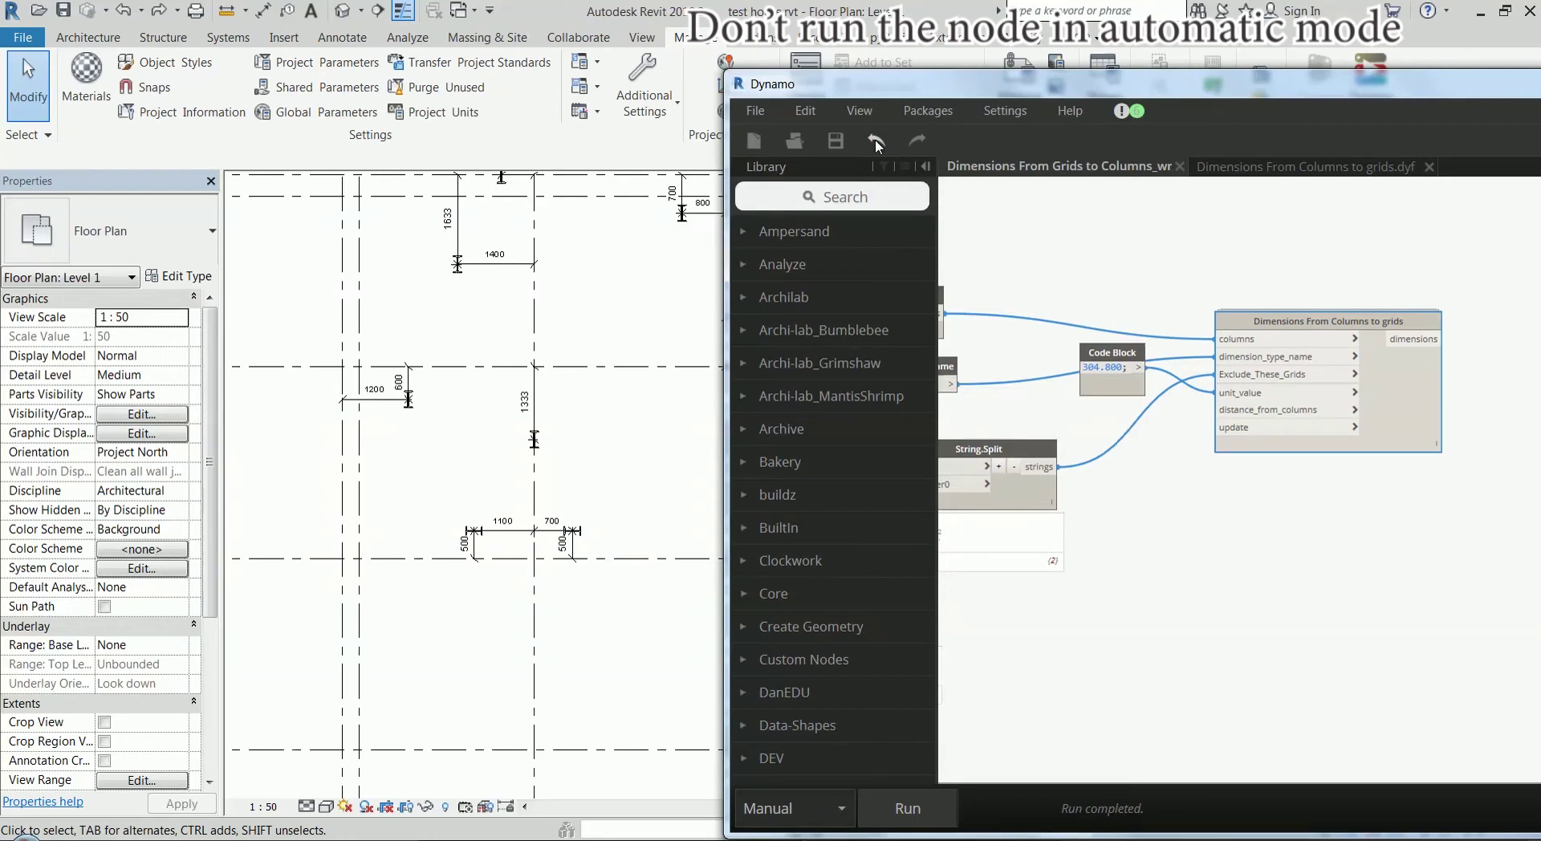
pyautogui.click(876, 142)
pyautogui.click(875, 141)
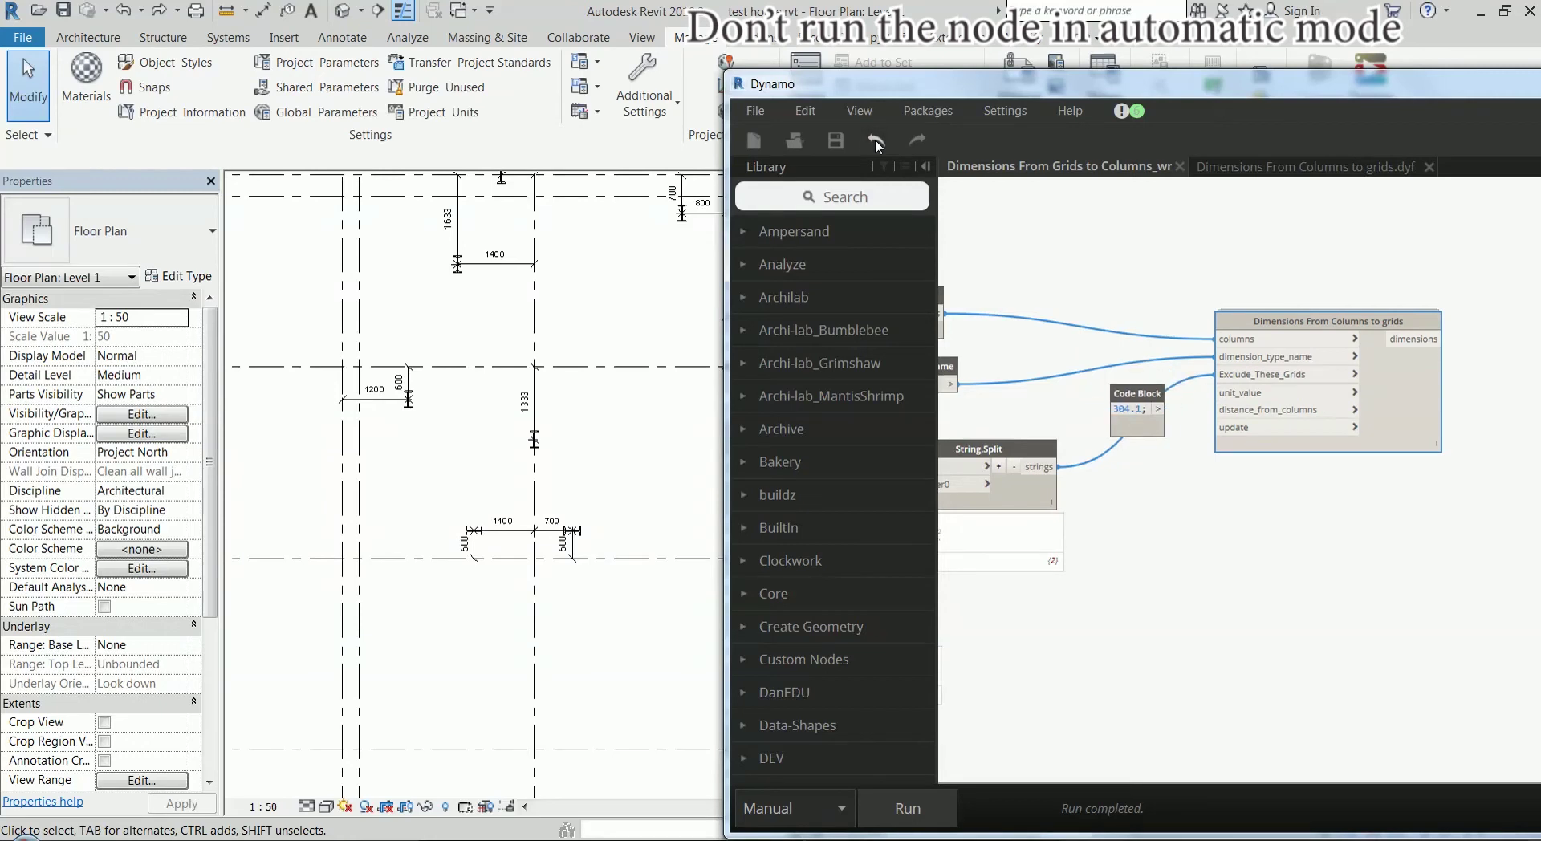
pyautogui.click(875, 142)
pyautogui.click(875, 141)
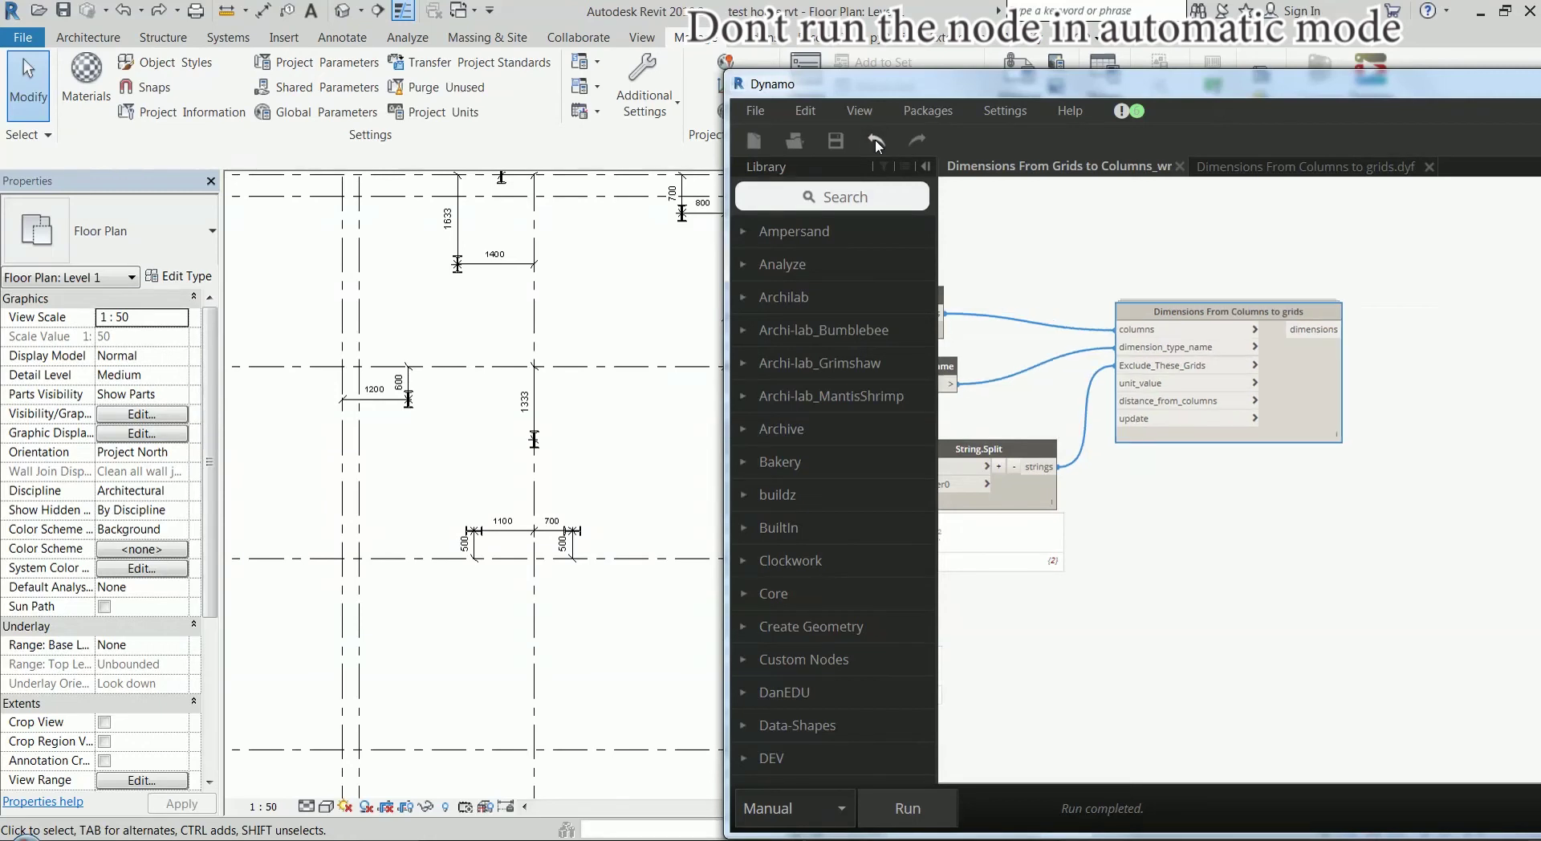
pyautogui.moveTo(1151, 312); pyautogui.dragTo(1196, 321)
# In the Dimensions From Columns to grids.dyf definition, wire the Unit Value node to IN[1] of the Python Script
pyautogui.click(1236, 170)
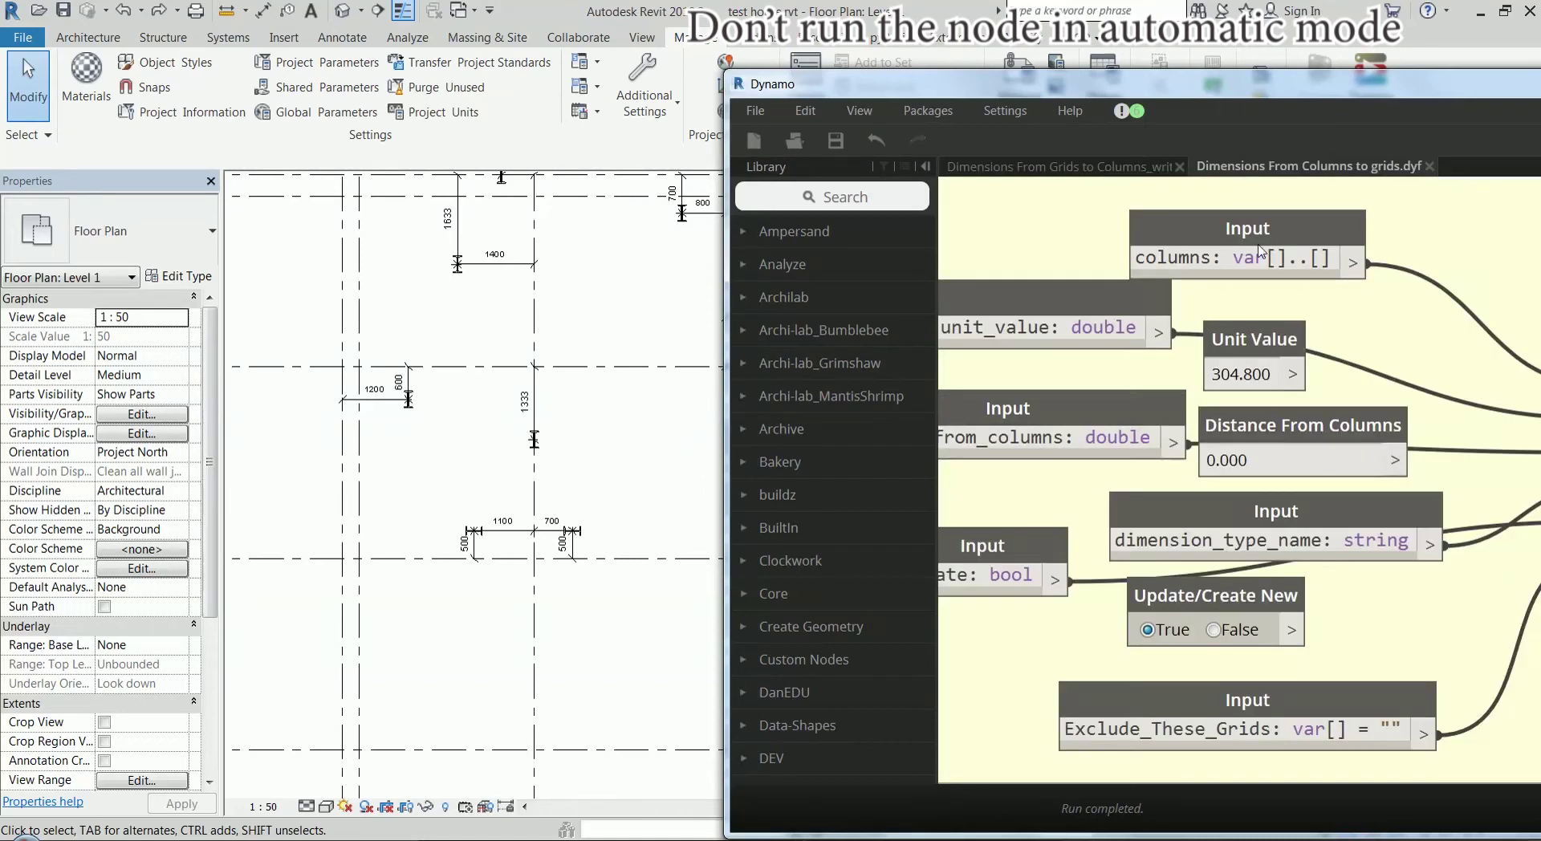
pyautogui.scroll(-3, 1282, 383)
pyautogui.scroll(3, 1282, 383)
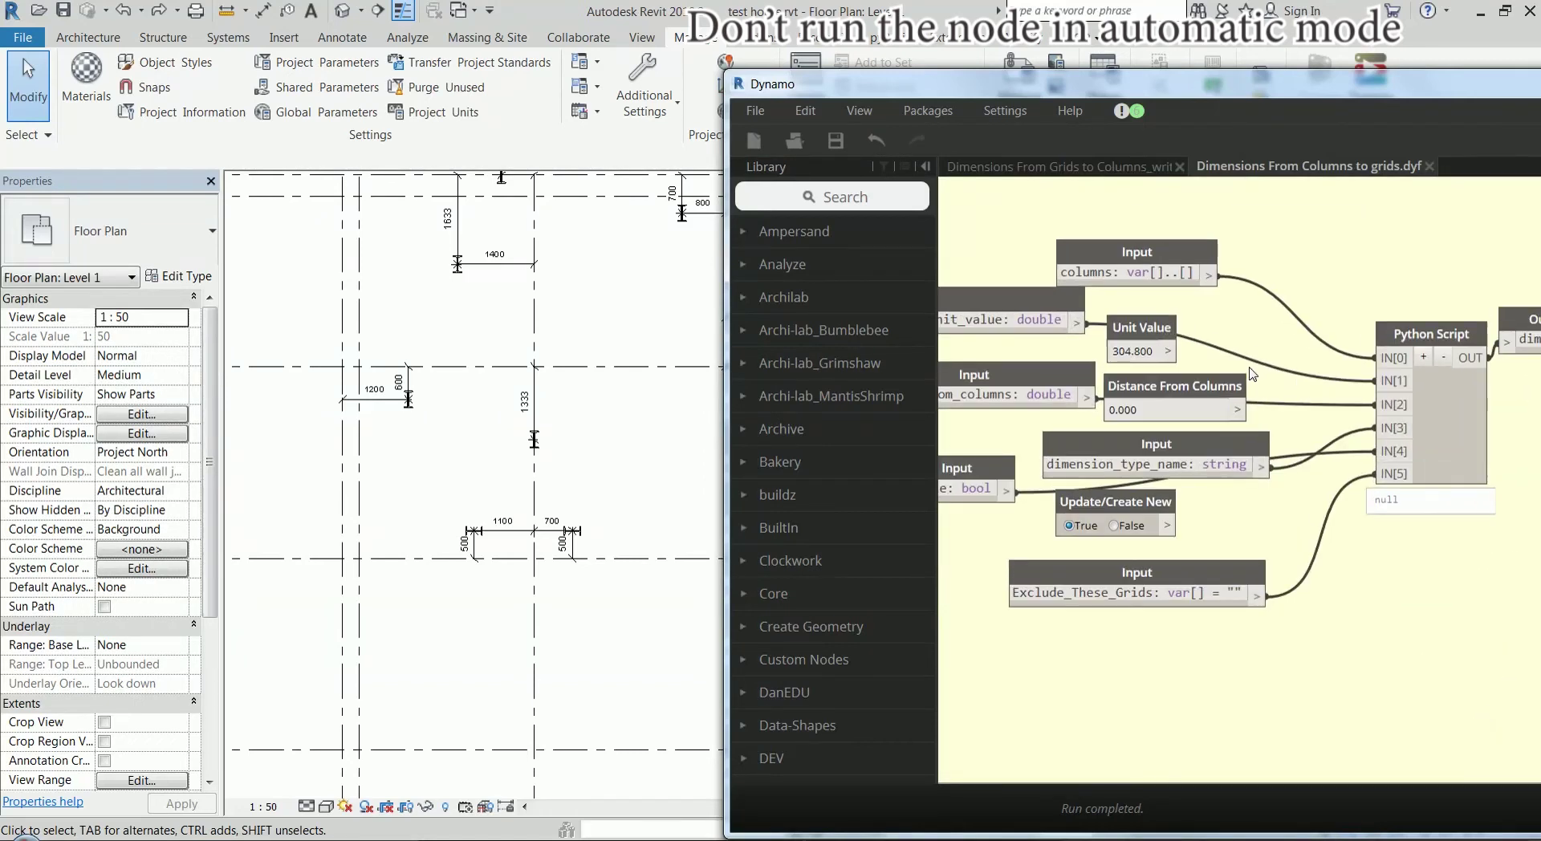
pyautogui.click(1169, 351)
pyautogui.click(1395, 381)
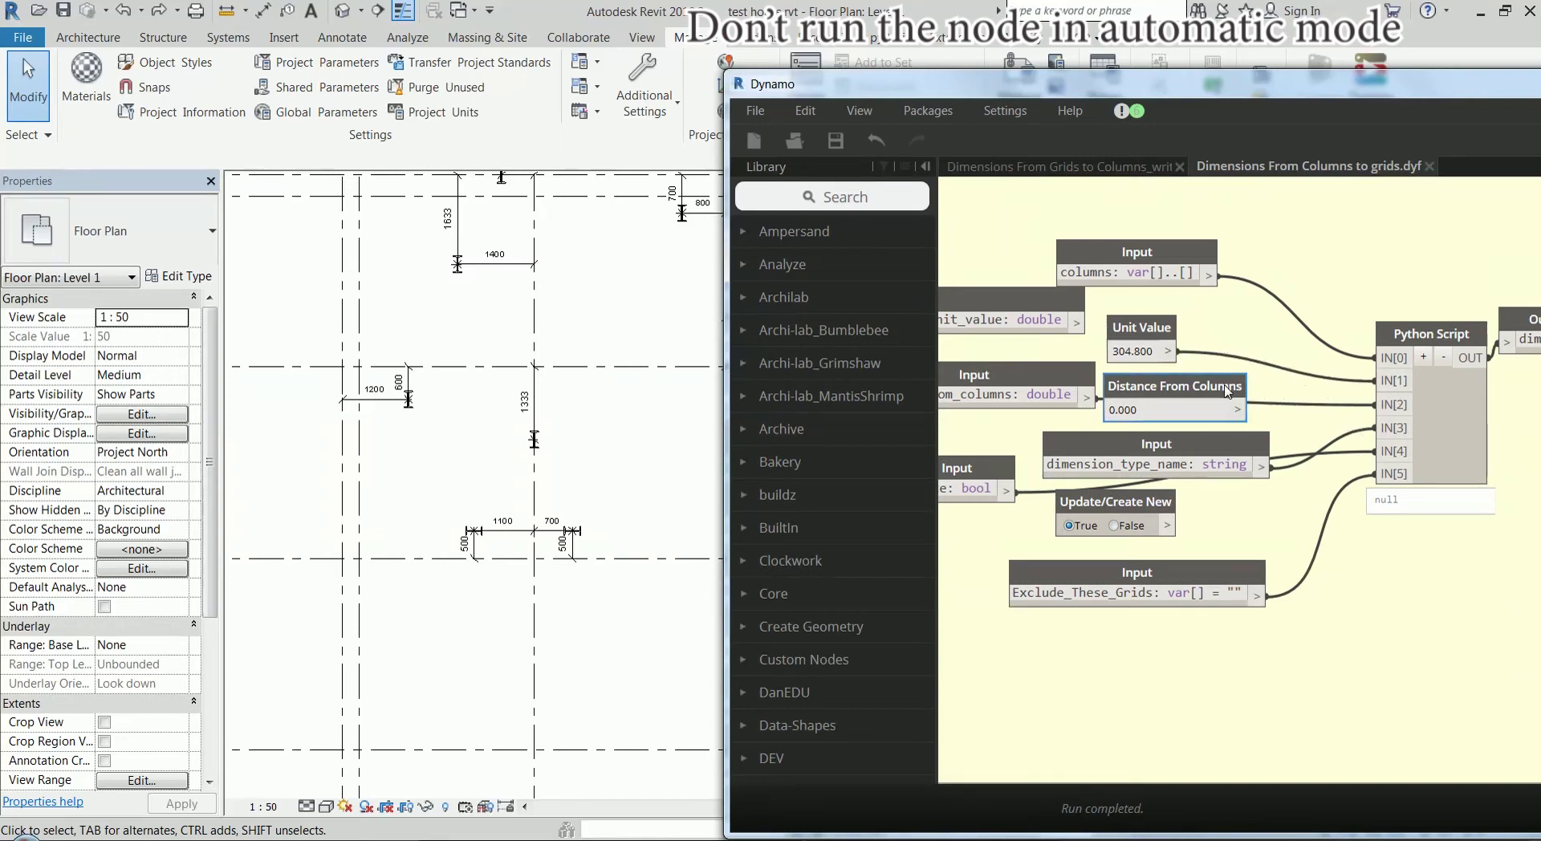
# Wire Distance From Columns to IN[2] and Update/Create New to IN[4] of the Python Script
pyautogui.moveTo(1228, 390); pyautogui.dragTo(1257, 397)
pyautogui.click(1266, 416)
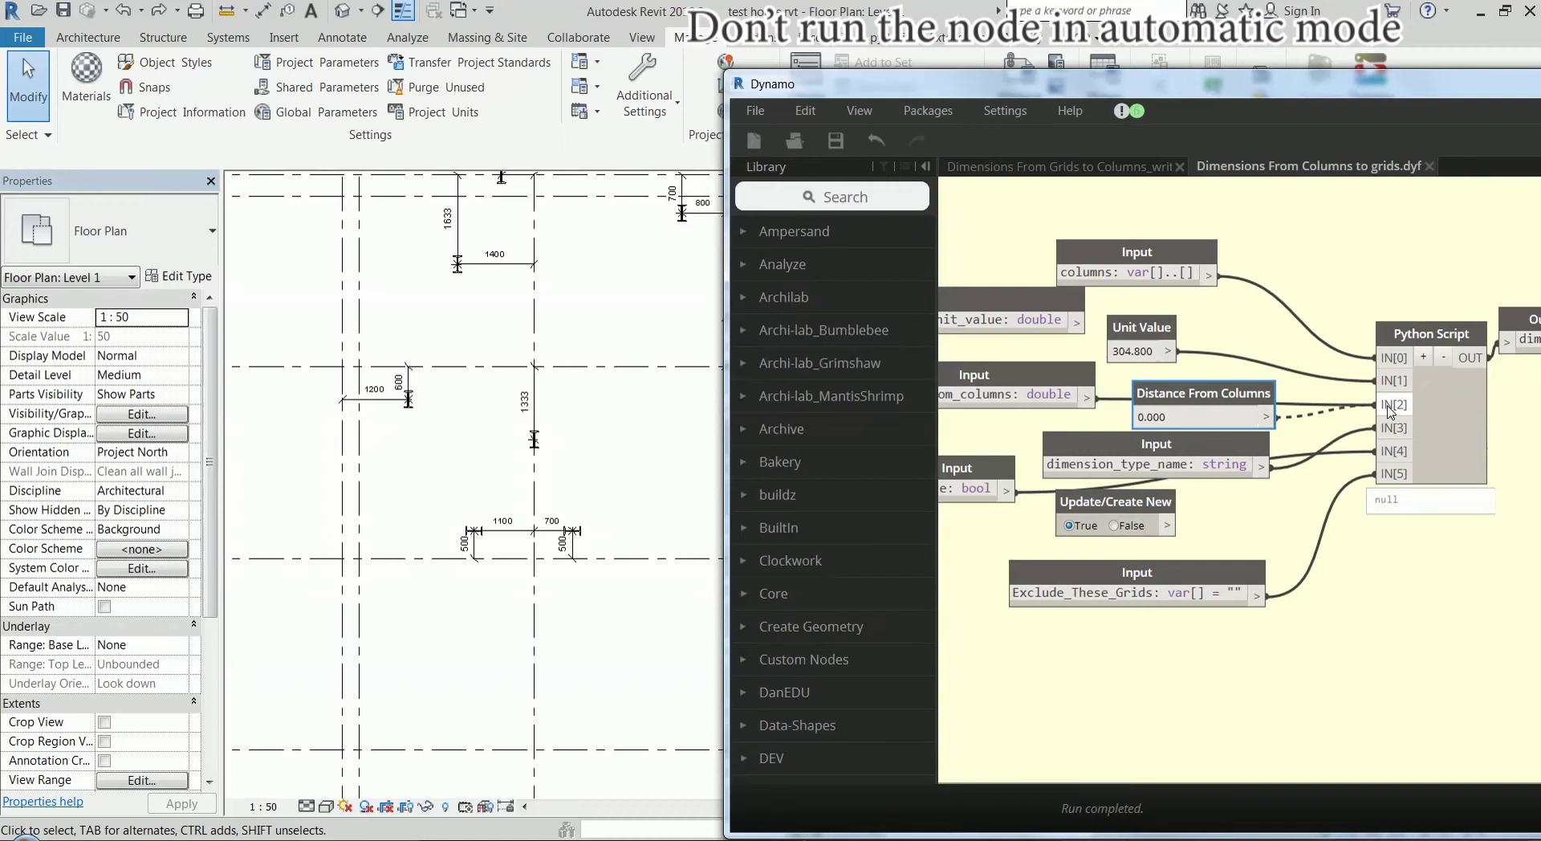
pyautogui.click(1380, 404)
pyautogui.click(1167, 525)
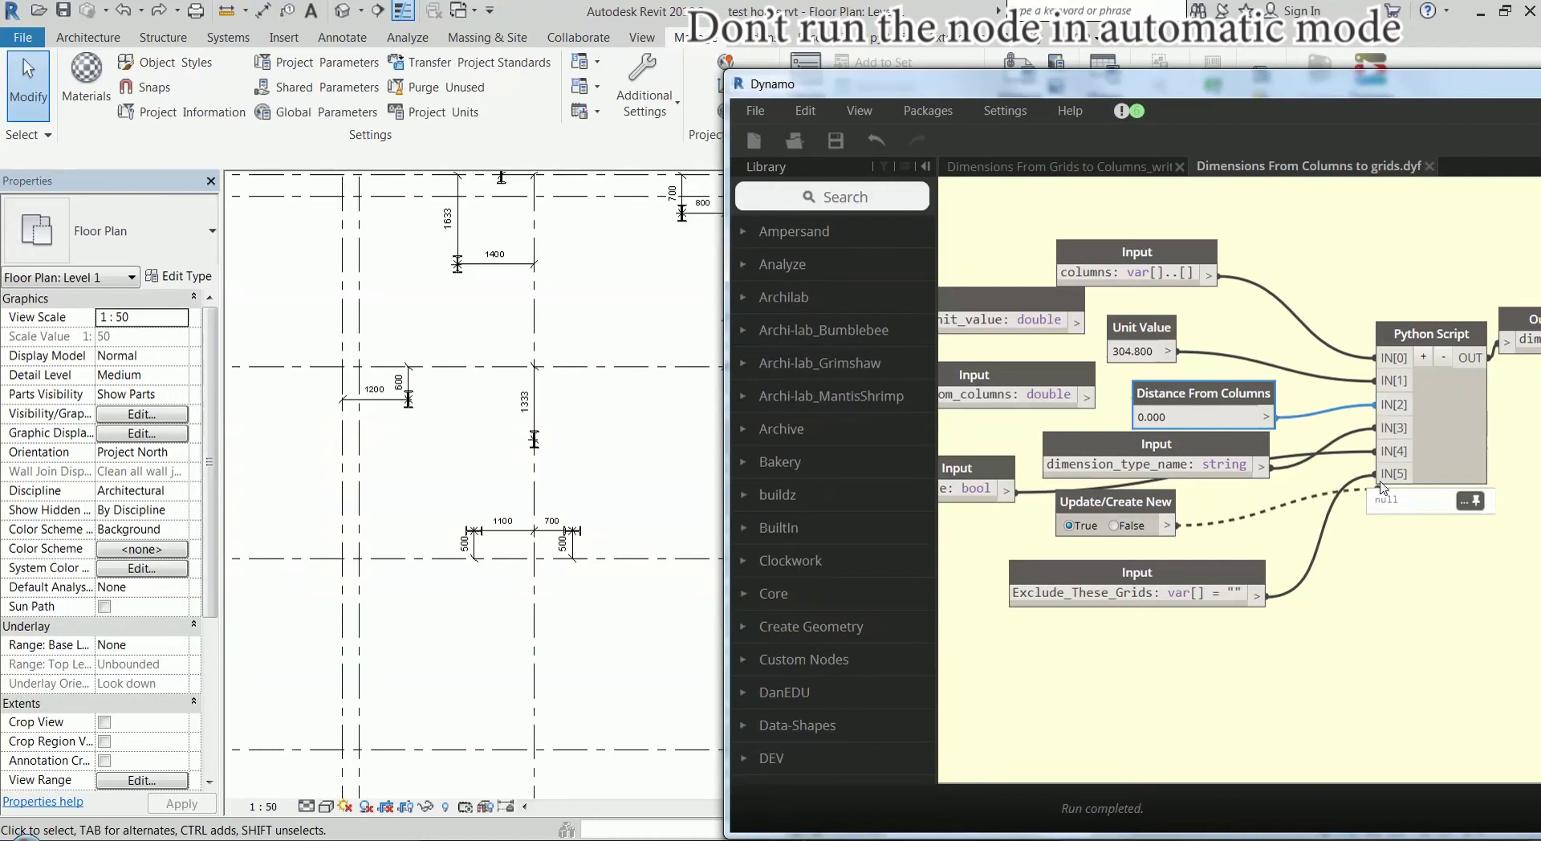
pyautogui.click(1386, 451)
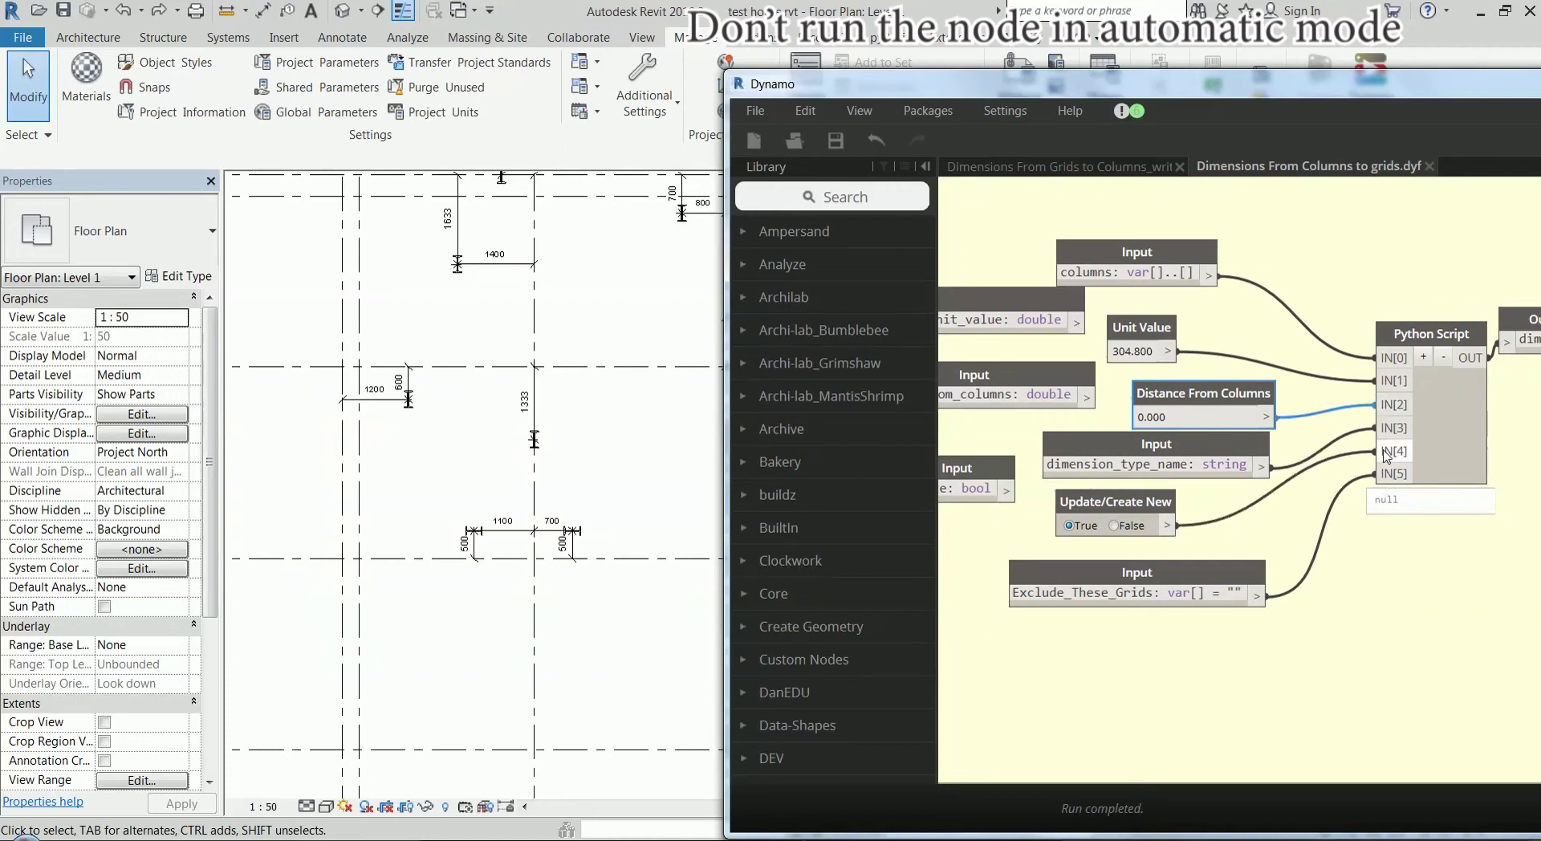
# Delete the disconnected unit_value, distance_from_columns and update Input nodes from the custom node definition
pyautogui.scroll(-2, 1386, 455)
pyautogui.scroll(2, 1112, 373)
pyautogui.click(1108, 345)
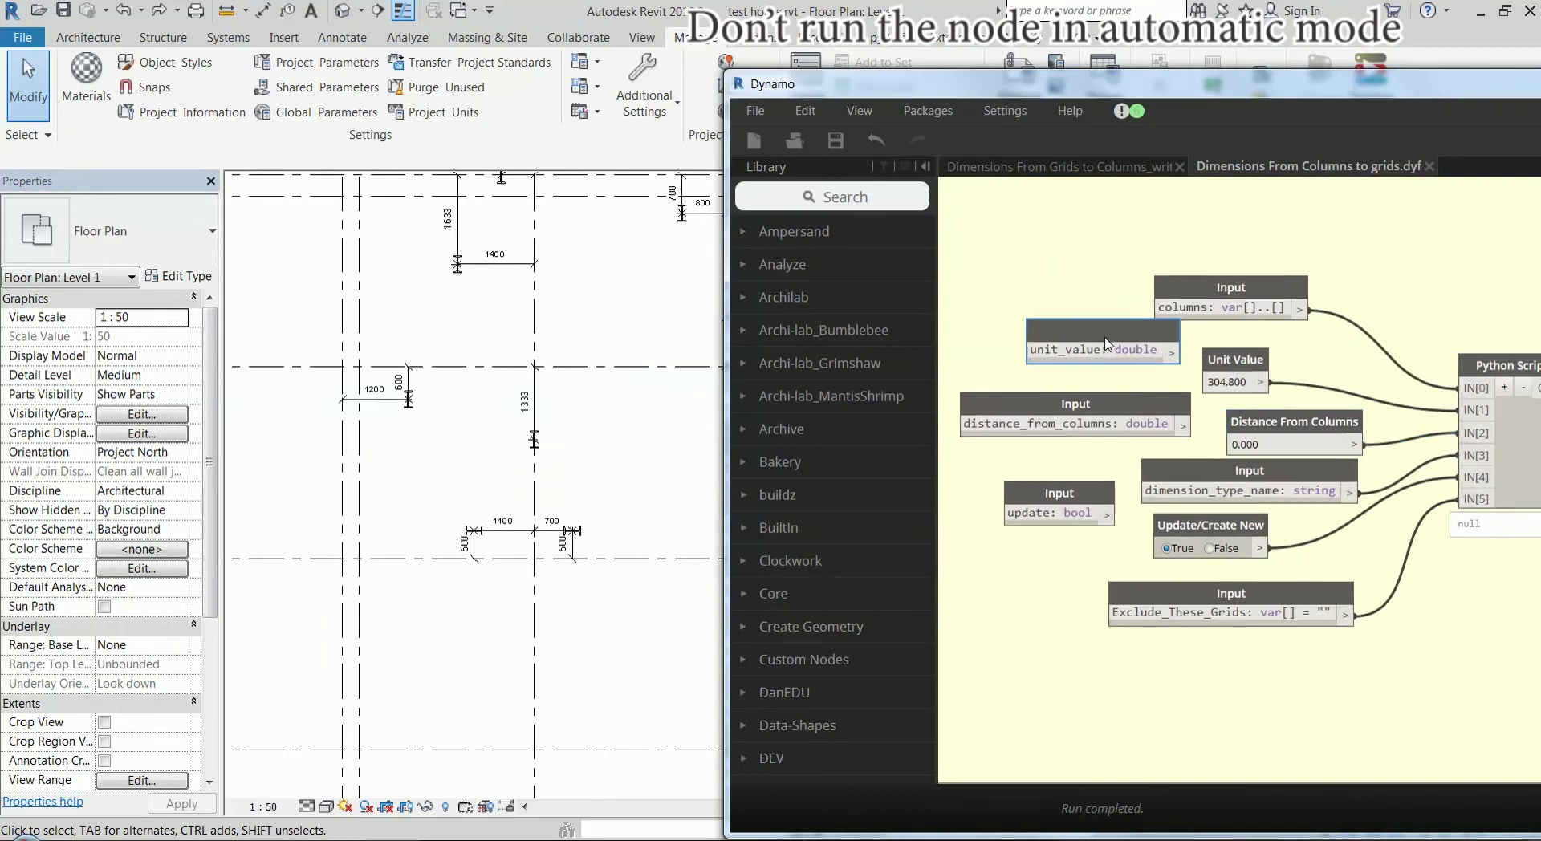
pyautogui.press('Delete')
pyautogui.click(1103, 403)
pyautogui.press('Delete')
pyautogui.click(1074, 488)
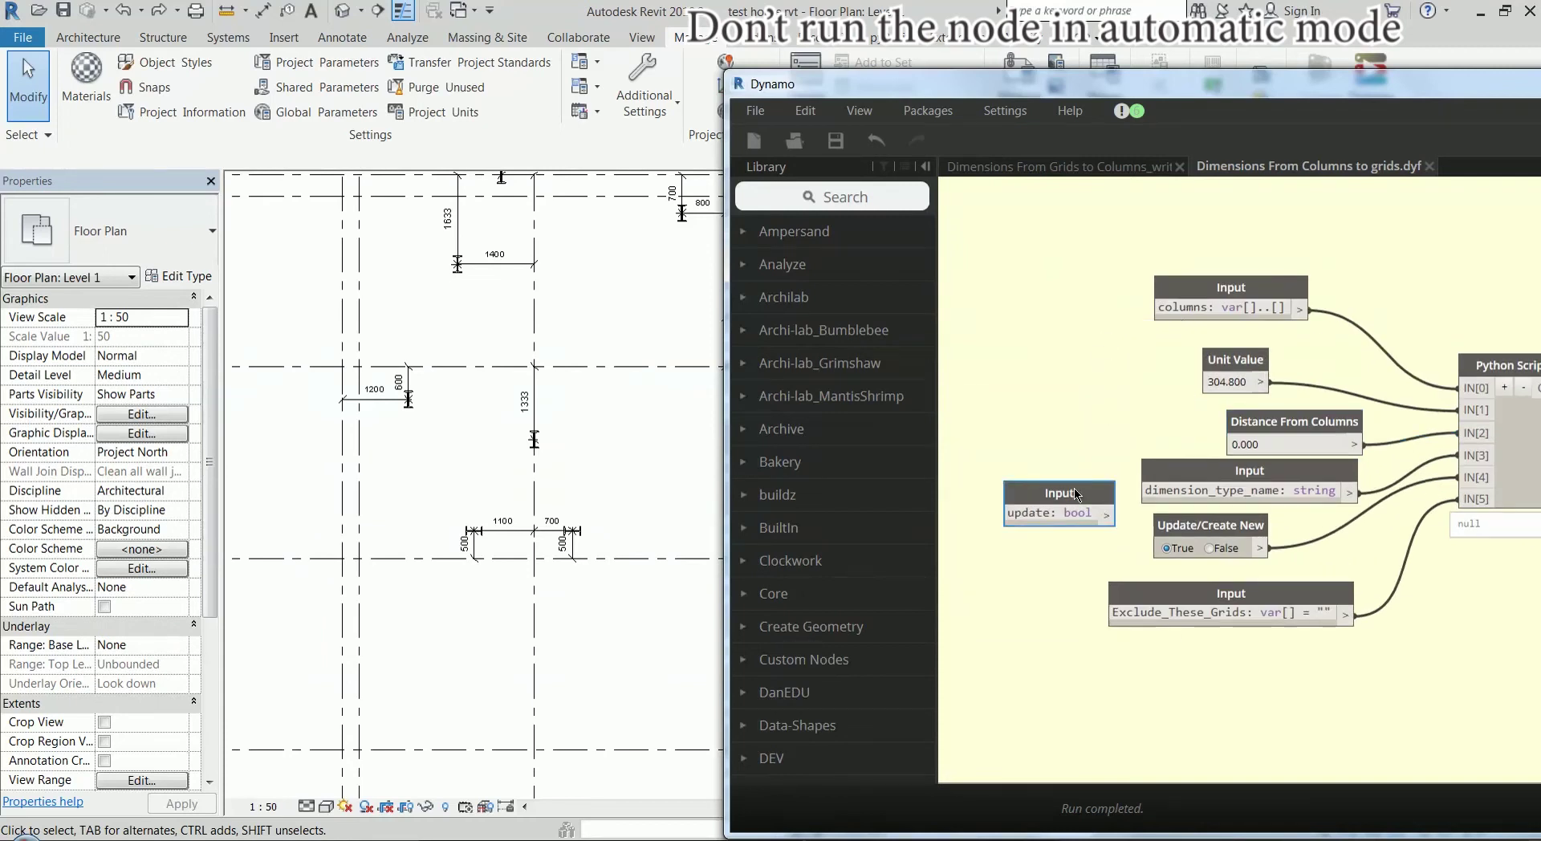
pyautogui.press('Delete')
pyautogui.scroll(-2, 1015, 409)
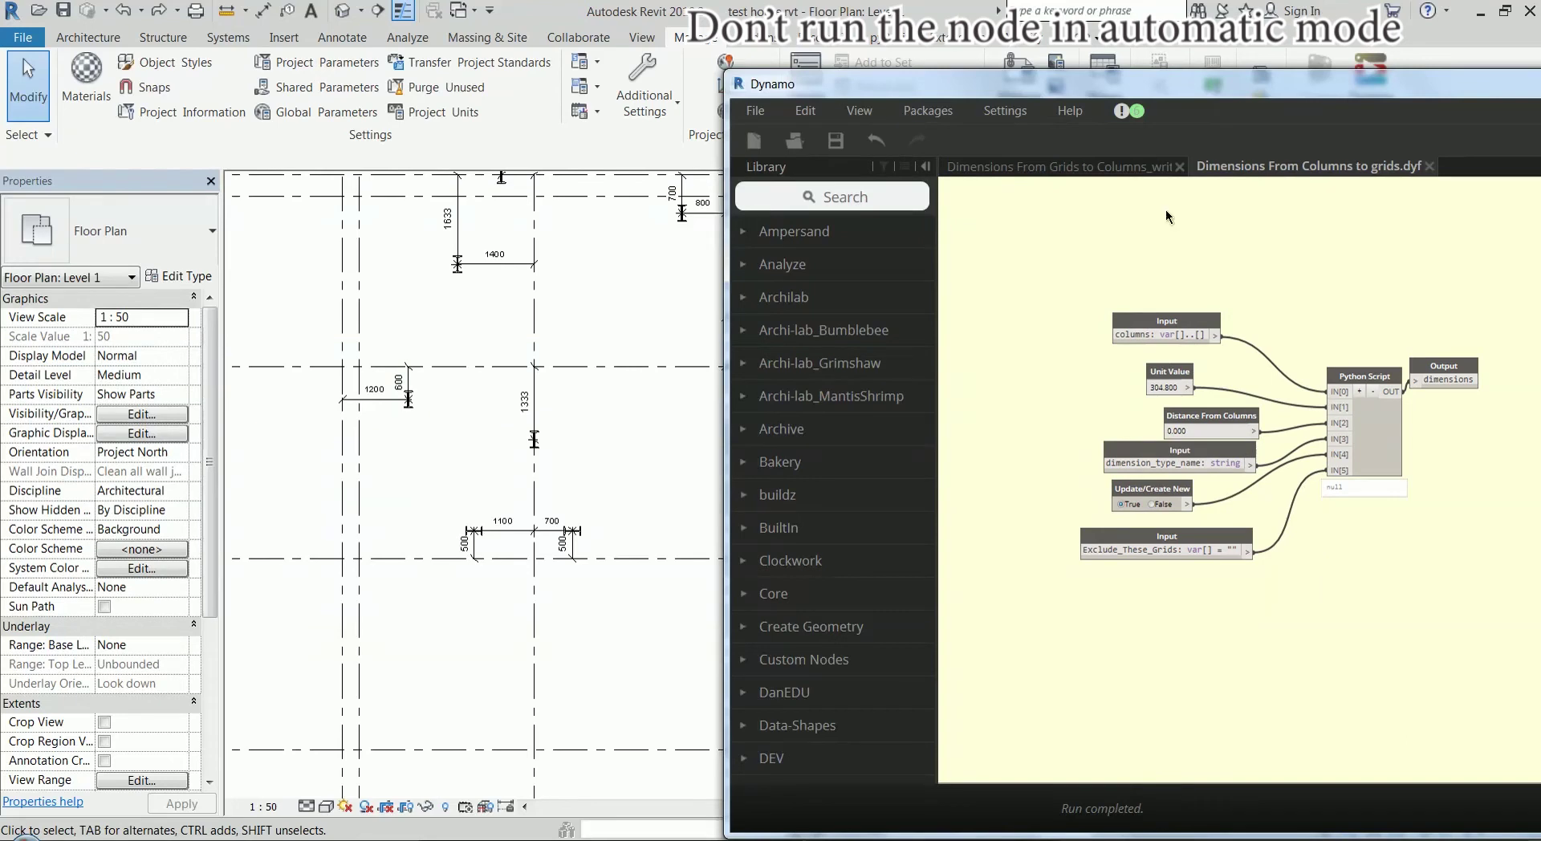
# Go back to the Dimensions From Grids to Columns graph, review its nodes and minimize Dynamo to reveal the Revit floor plan
pyautogui.click(1064, 170)
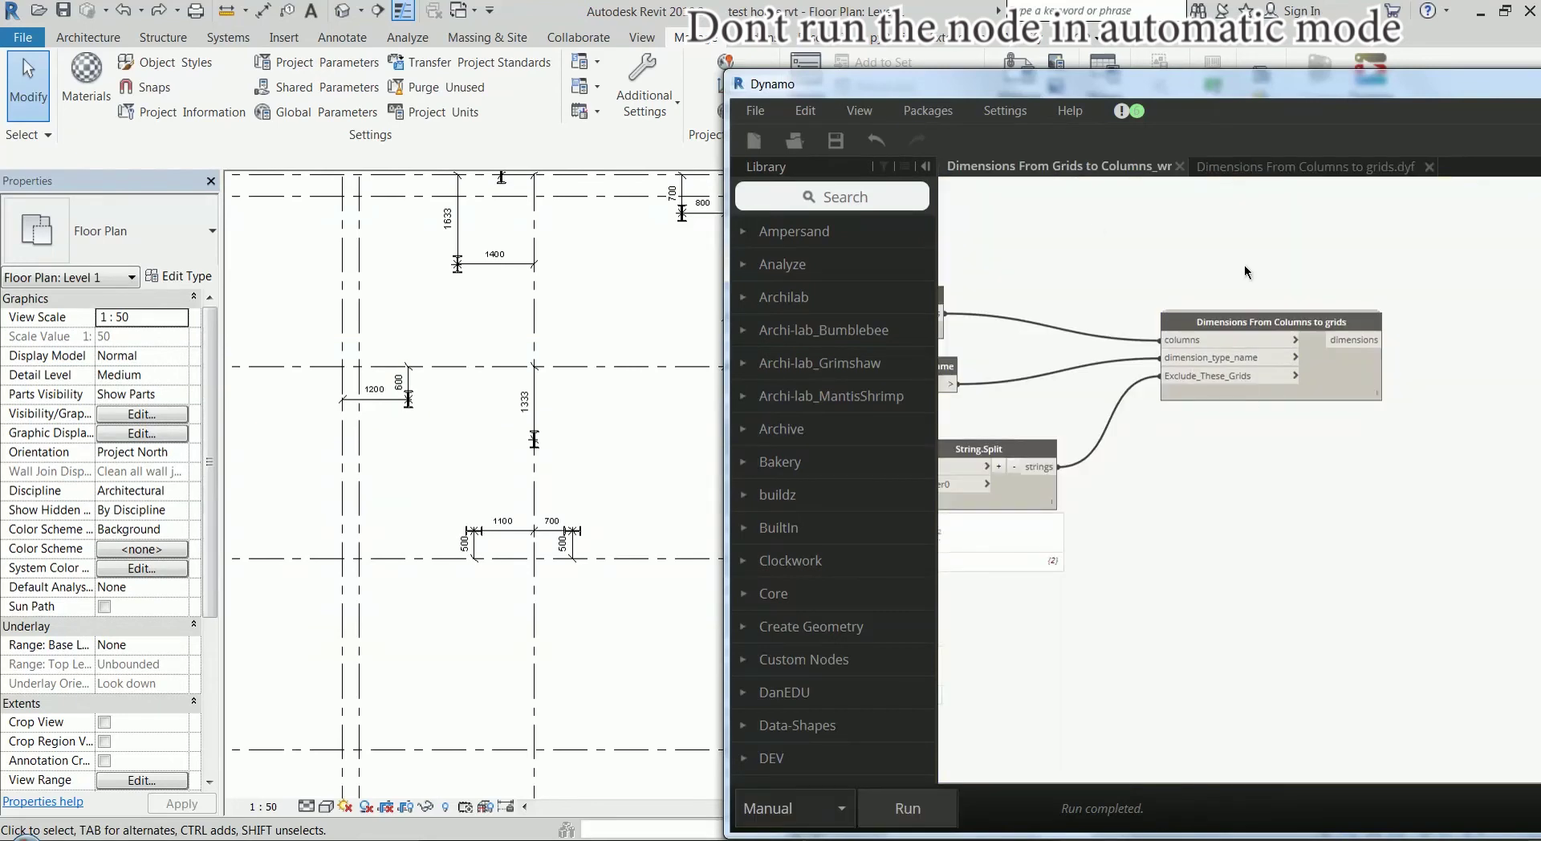
pyautogui.scroll(-3, 1246, 272)
pyautogui.scroll(3, 1031, 276)
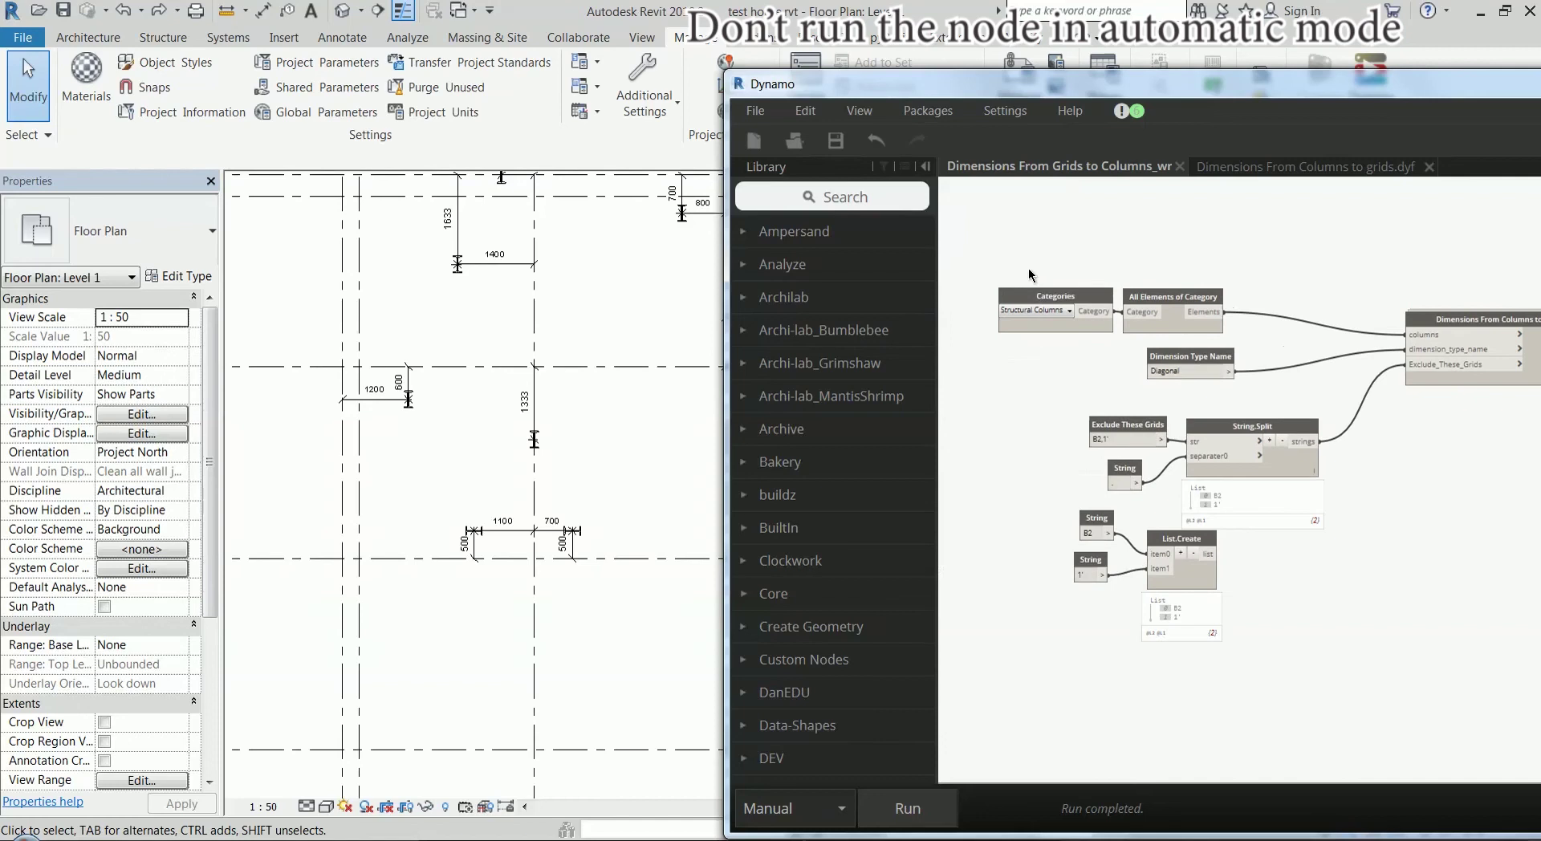
pyautogui.scroll(1, 1029, 275)
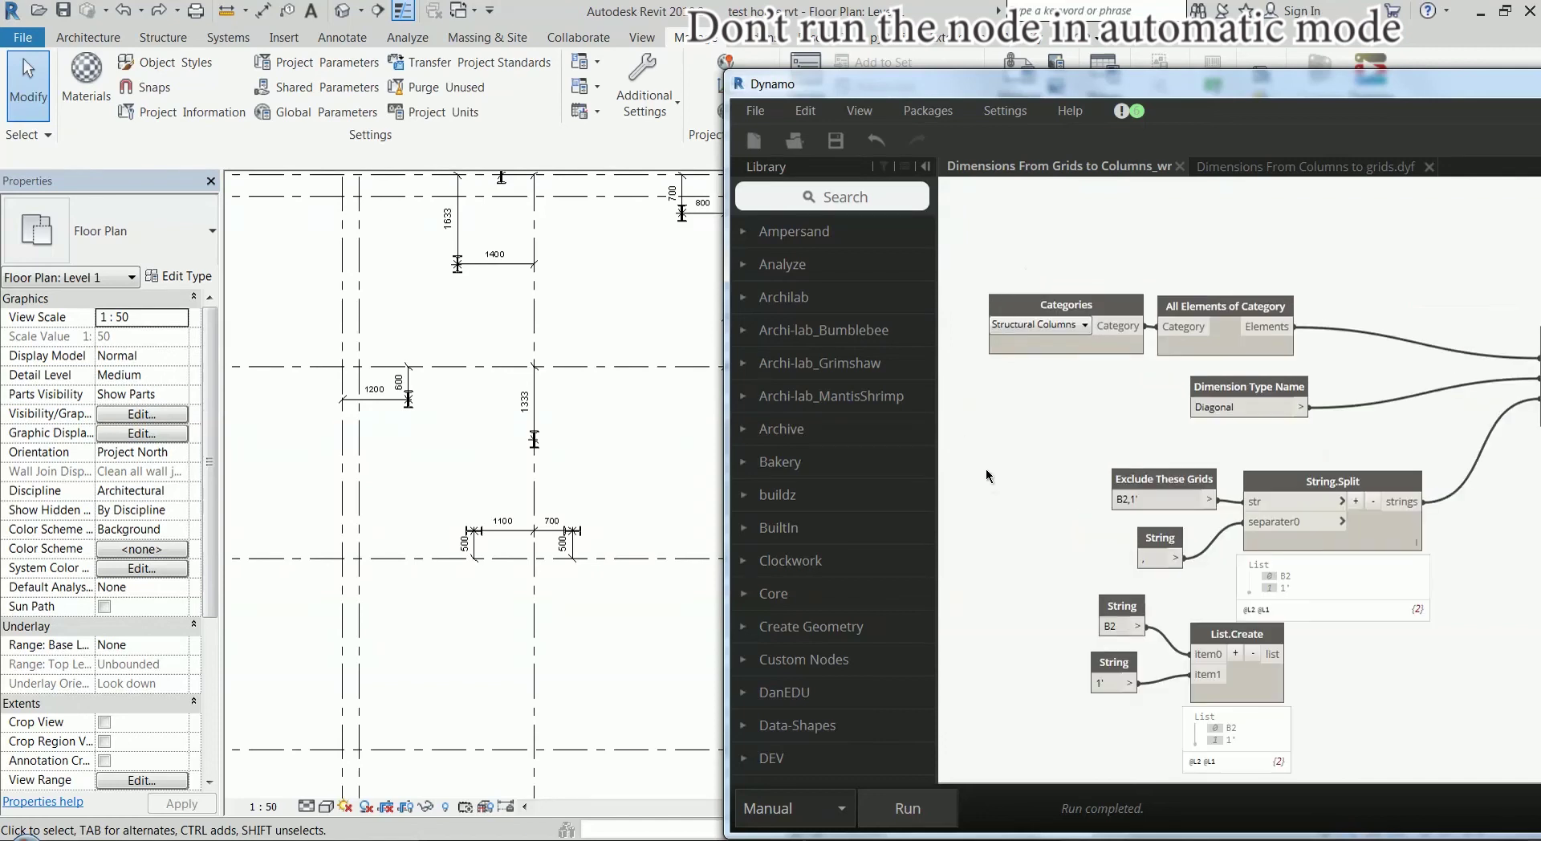
pyautogui.scroll(-2, 988, 476)
pyautogui.moveTo(1476, 84); pyautogui.dragTo(1215, 74)
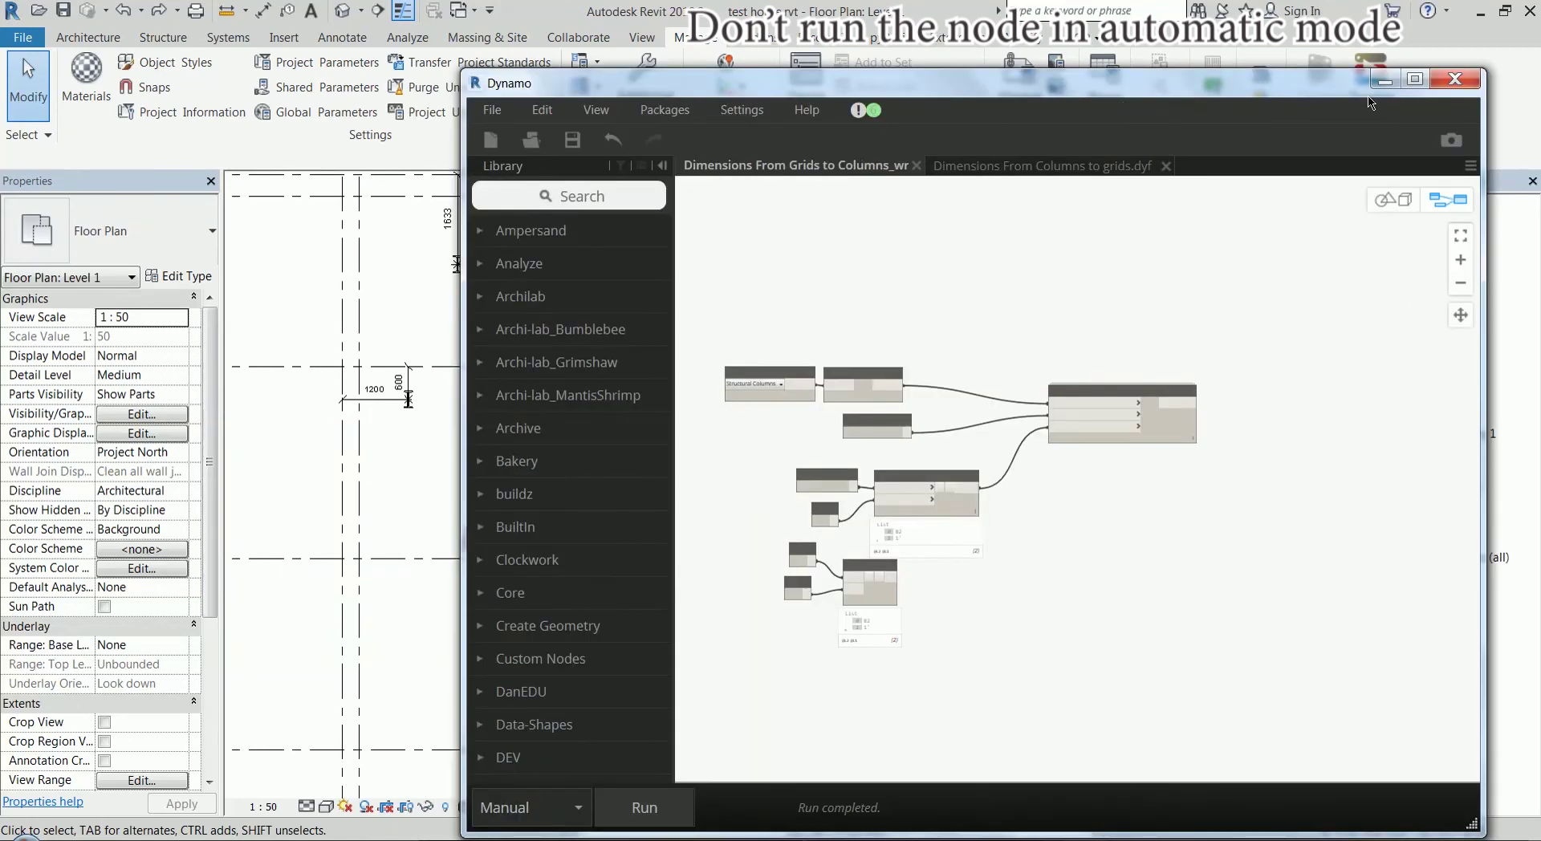
pyautogui.click(1440, 73)
# Rotate grid D a few degrees counterclockwise about its midpoint in the Level 1 floor plan
pyautogui.scroll(-2, 818, 481)
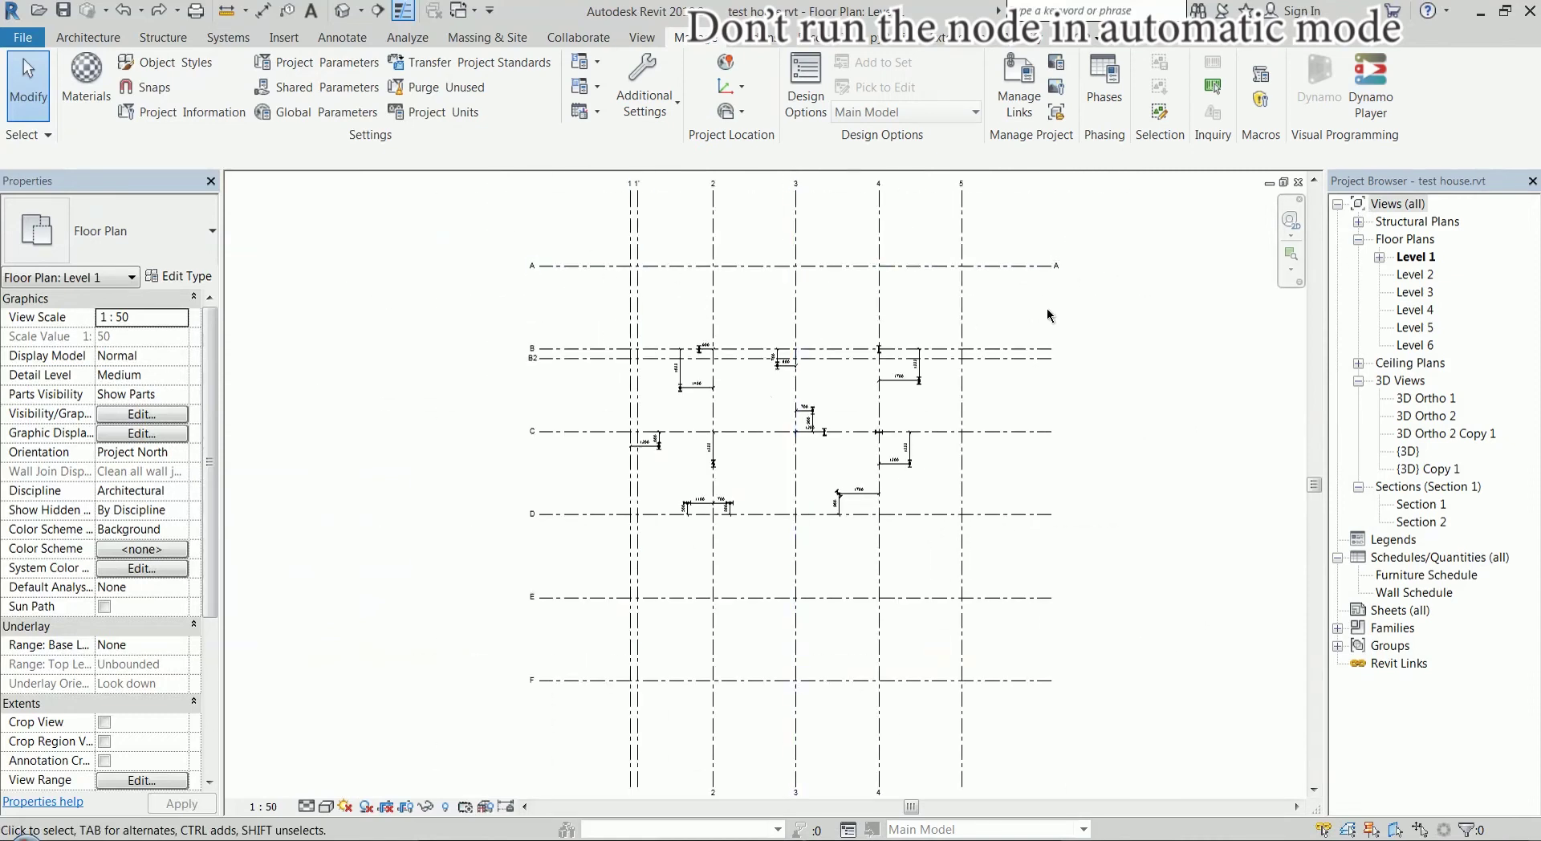
pyautogui.moveTo(733, 223); pyautogui.dragTo(682, 276, button='middle')
pyautogui.scroll(3, 545, 261)
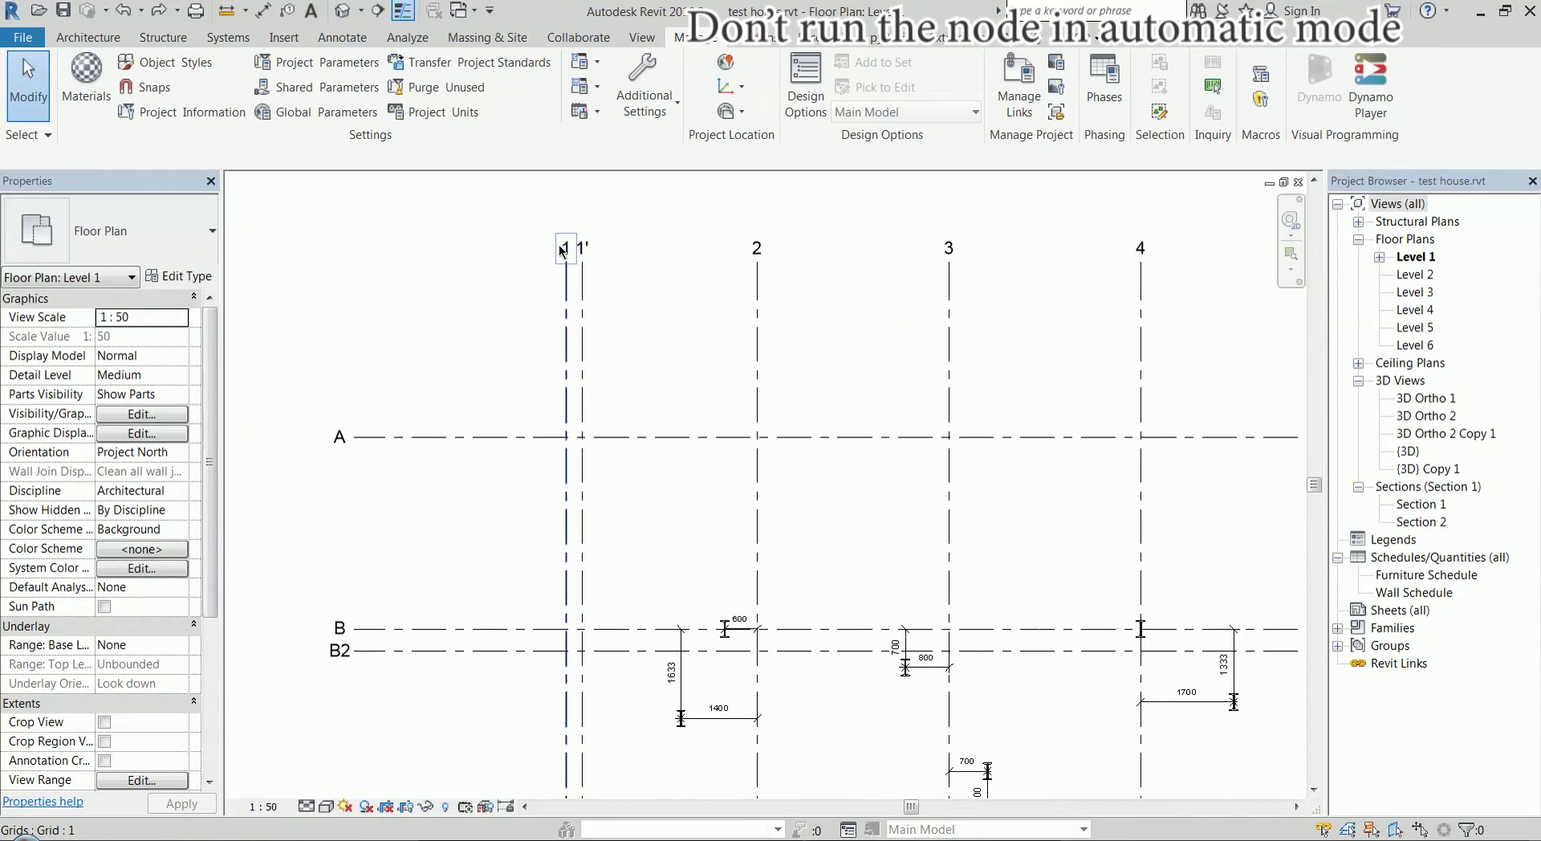
pyautogui.scroll(-3, 455, 294)
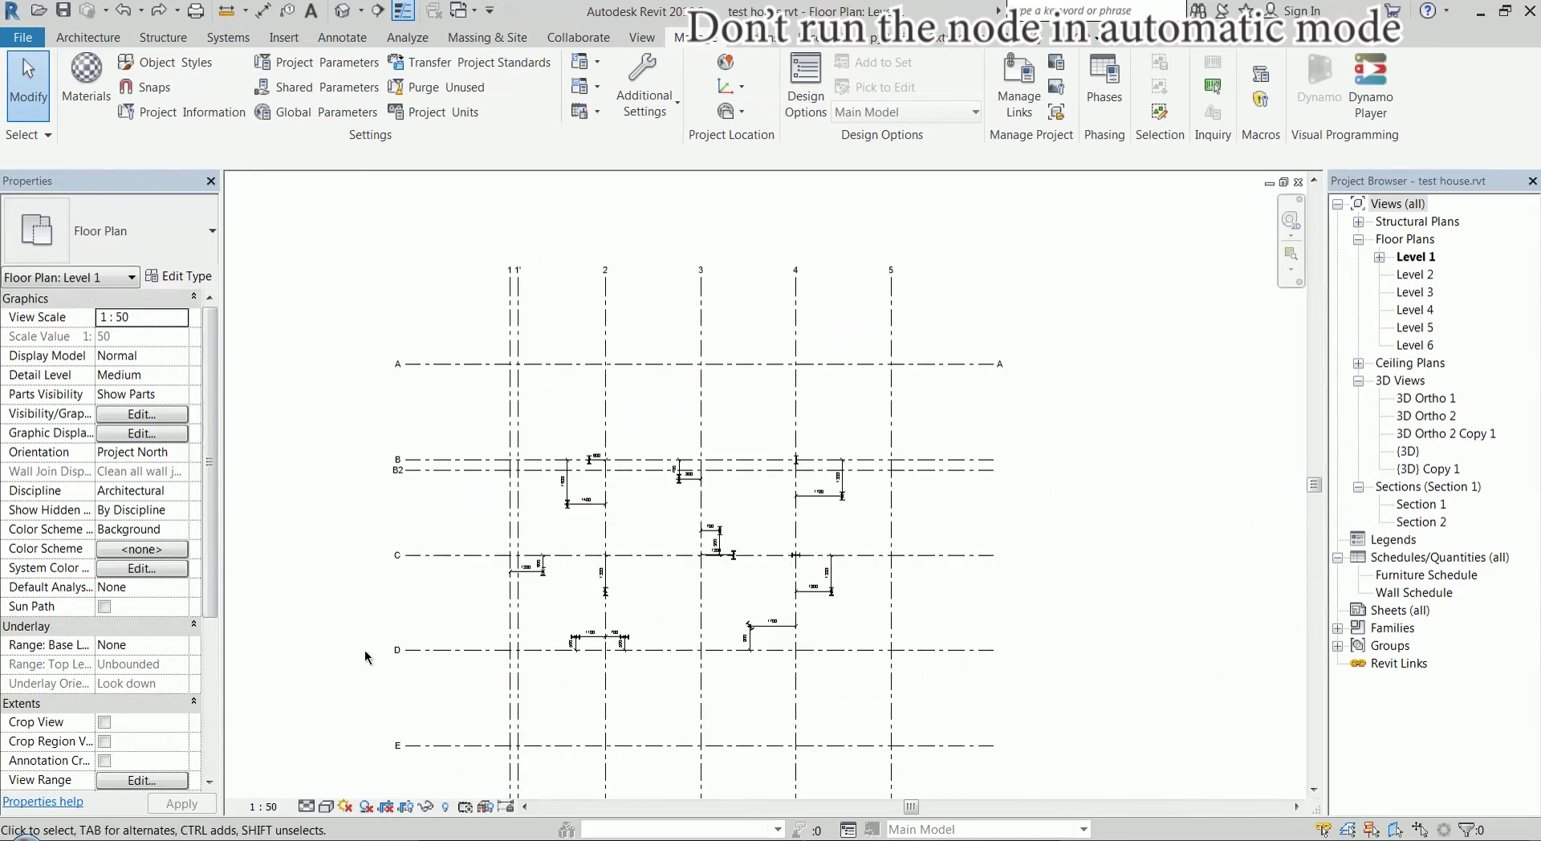
pyautogui.scroll(-2, 443, 379)
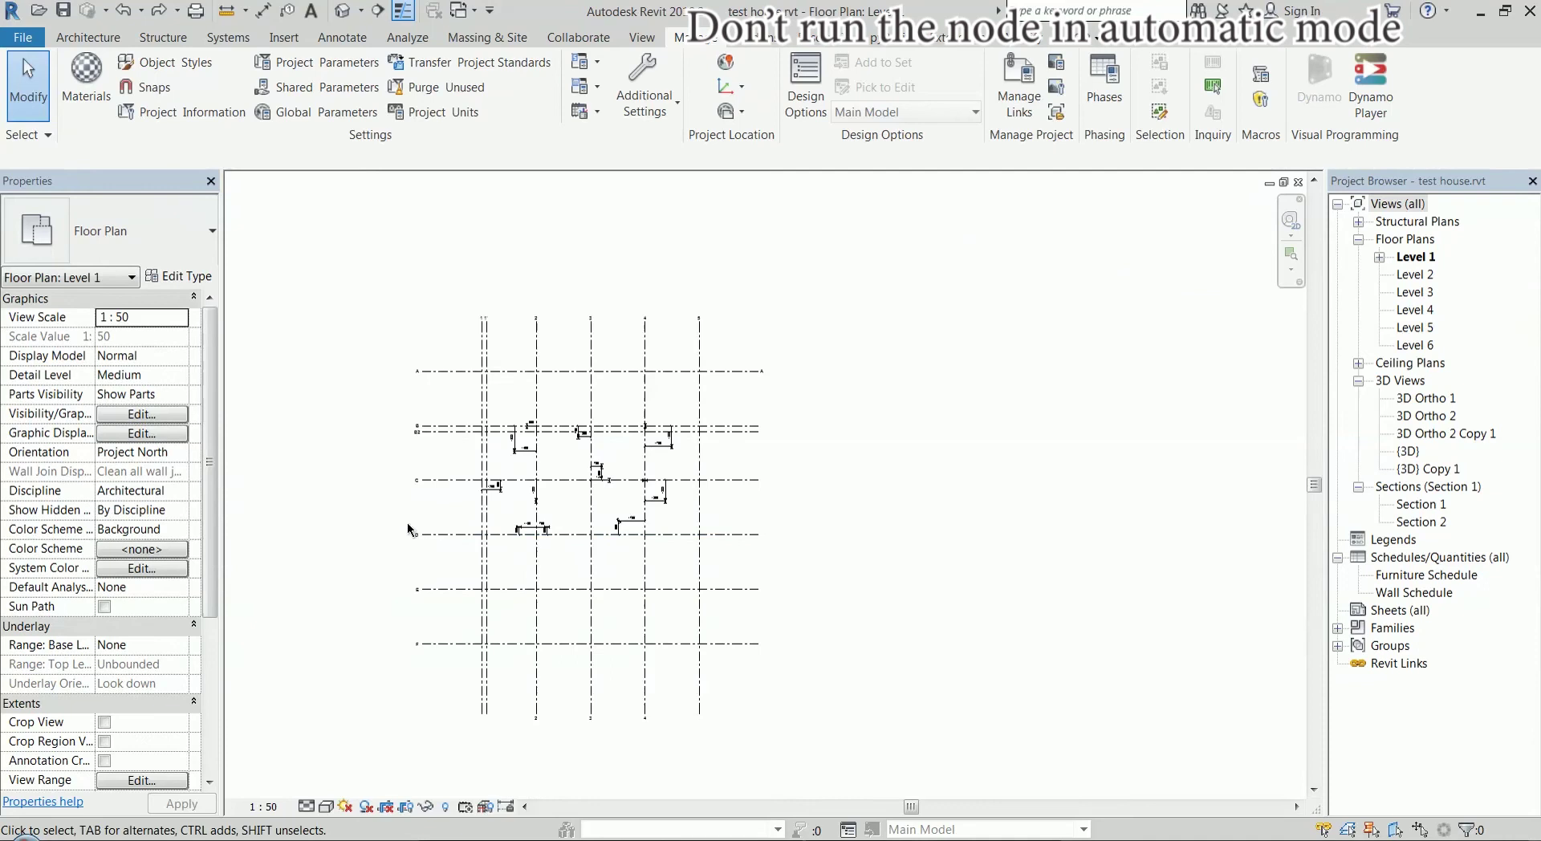
pyautogui.scroll(3, 407, 522)
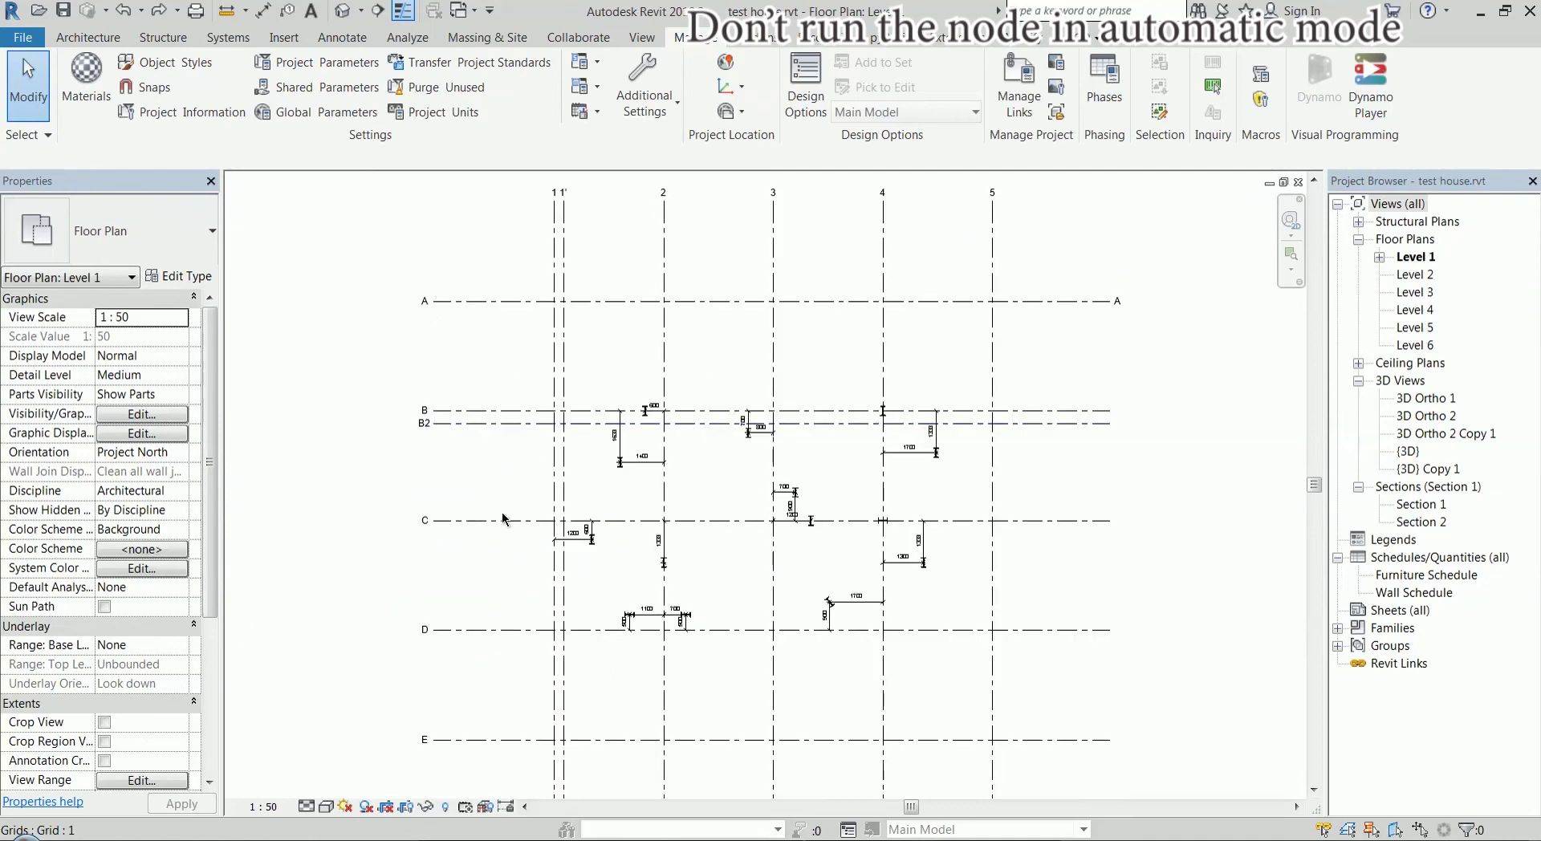
pyautogui.scroll(-1, 497, 495)
pyautogui.click(751, 614)
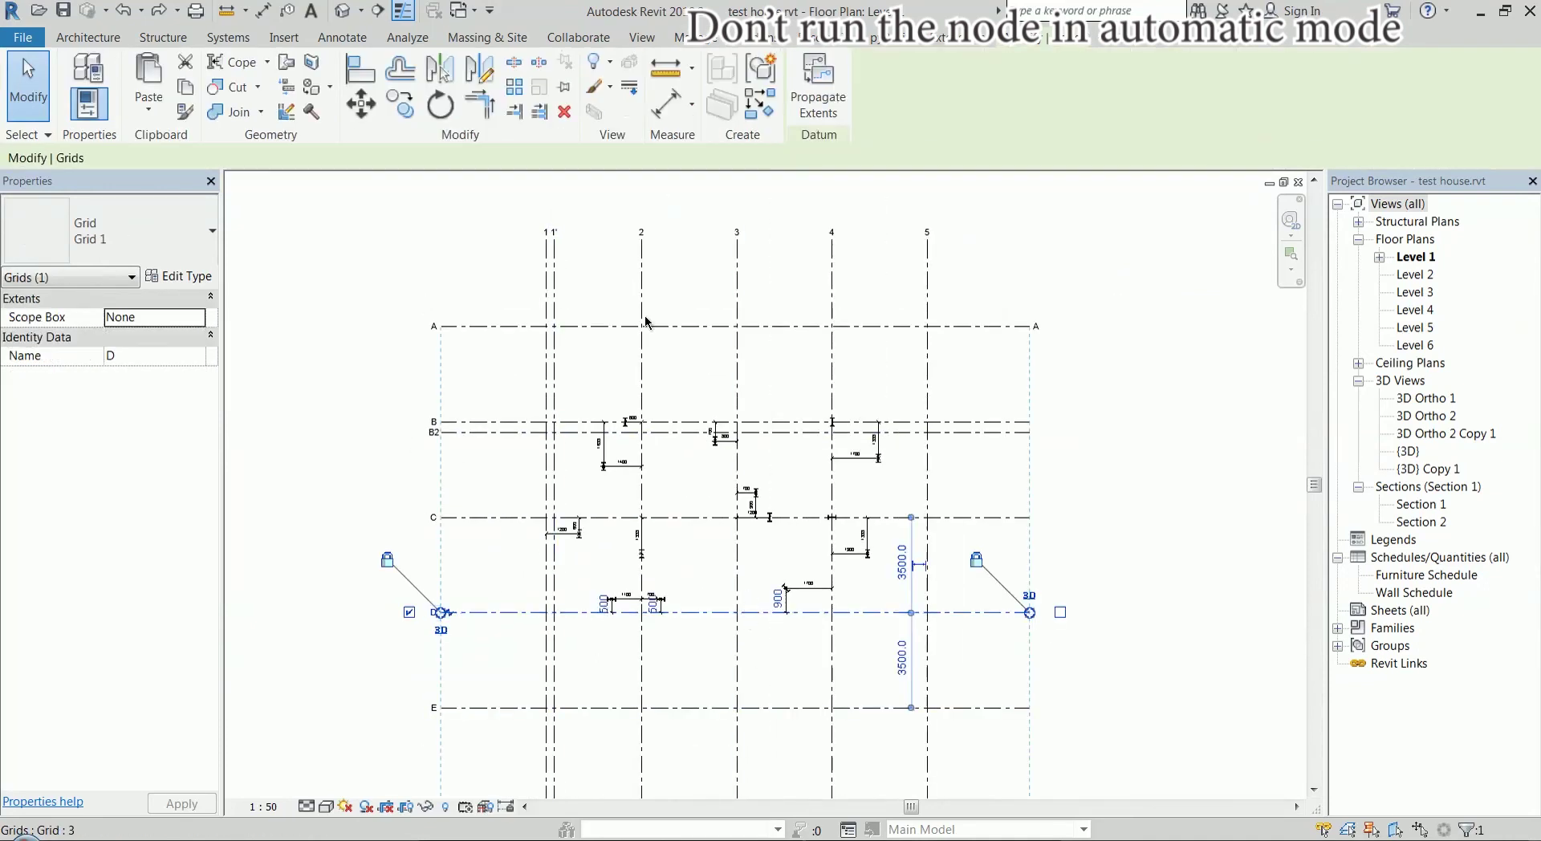
pyautogui.press('r')
pyautogui.press('o')
pyautogui.click(1084, 614)
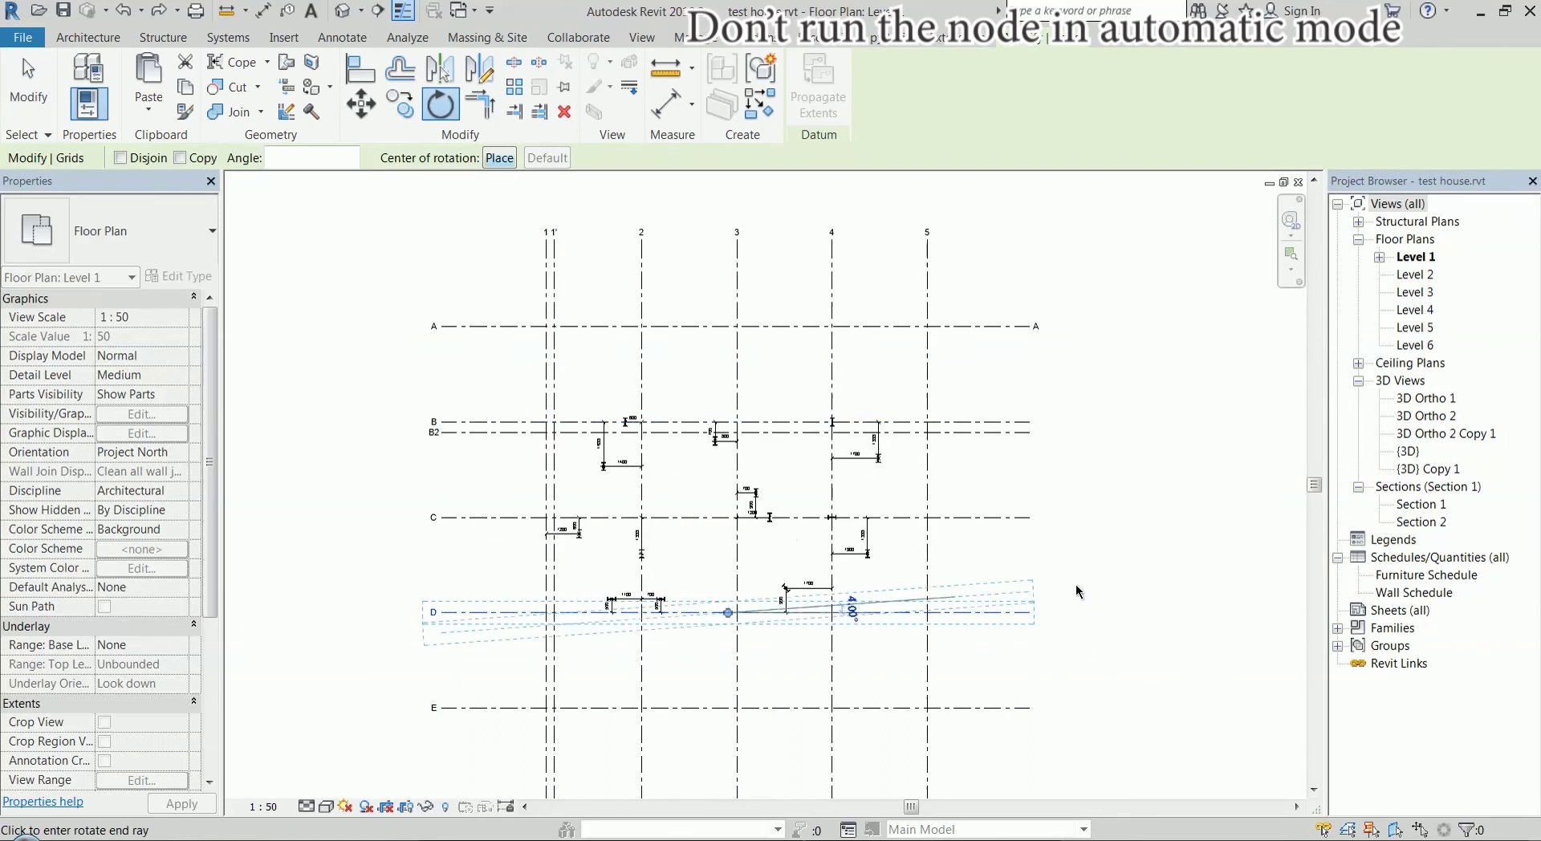
pyautogui.click(1066, 571)
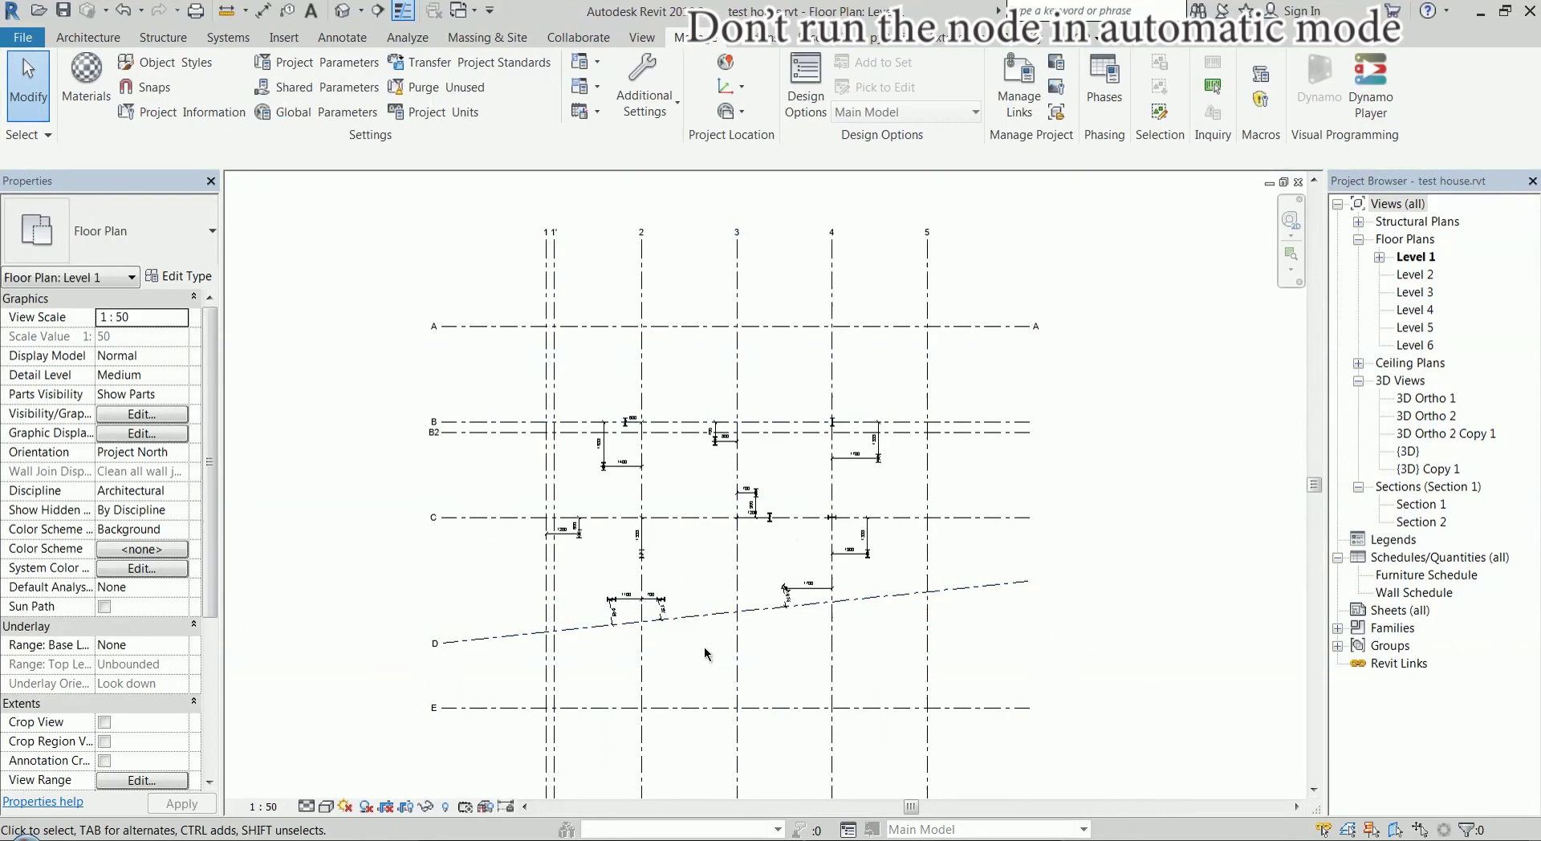
# Run the Dynamo graph with grid D rotated and undo the rotation in the Revit floor plan
pyautogui.scroll(3, 704, 648)
pyautogui.scroll(-2, 595, 444)
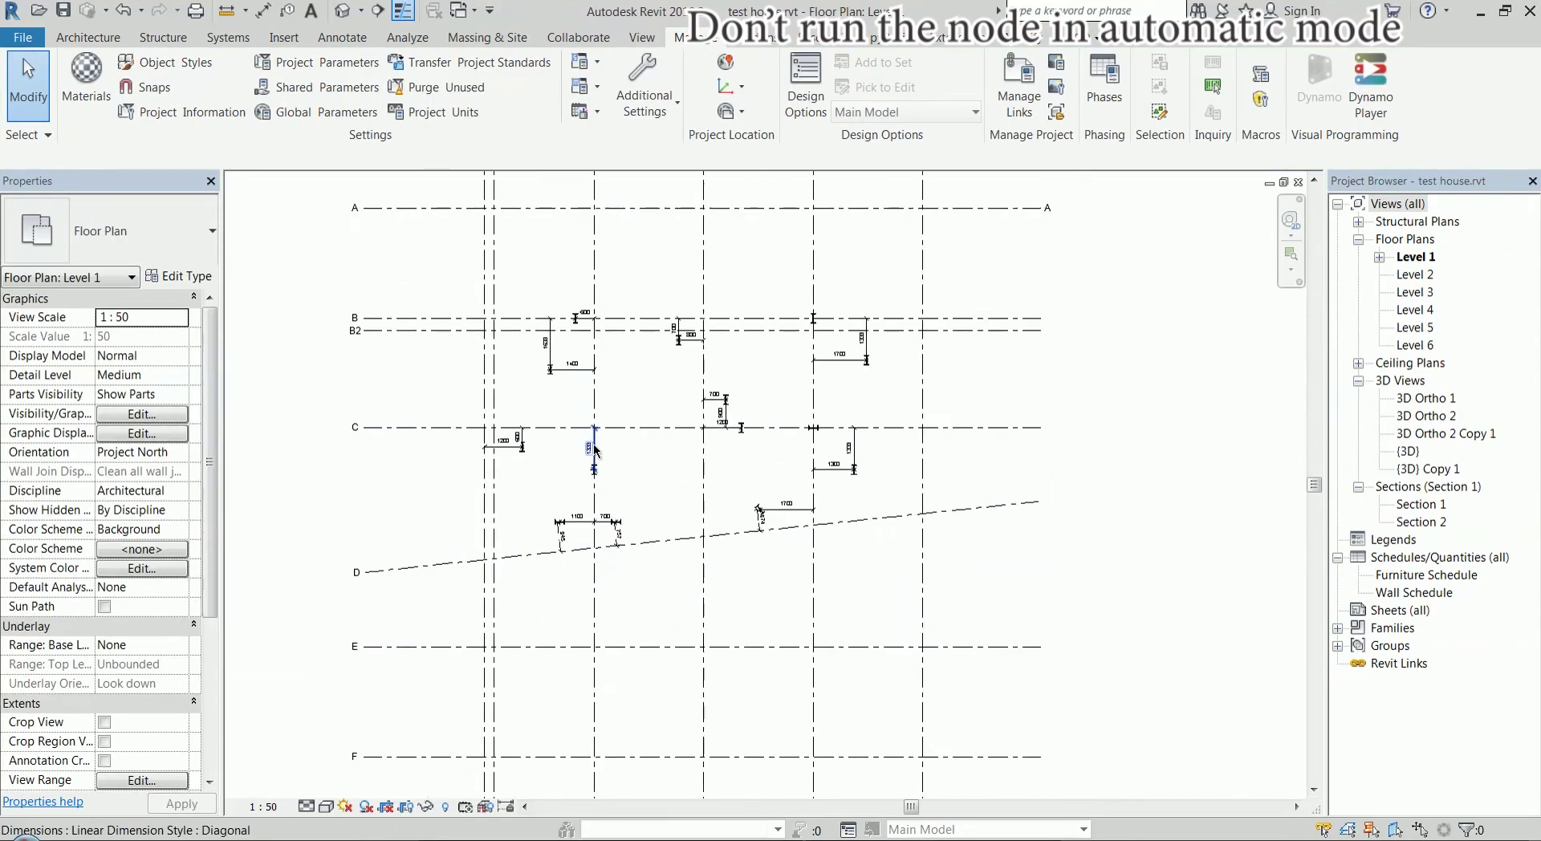
pyautogui.hotkey('alt', 'Tab')
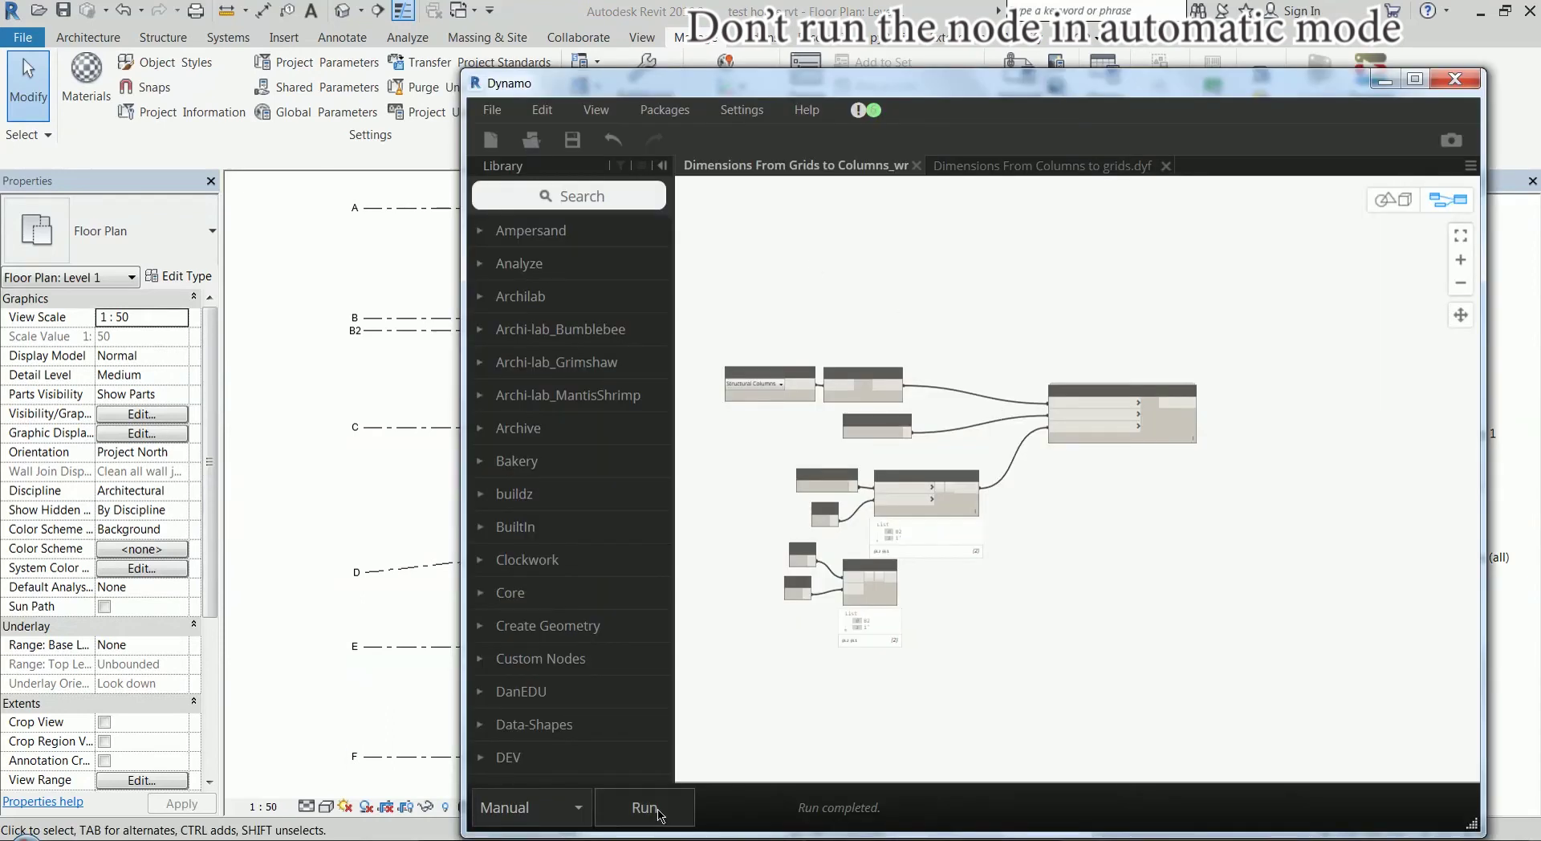
pyautogui.click(646, 804)
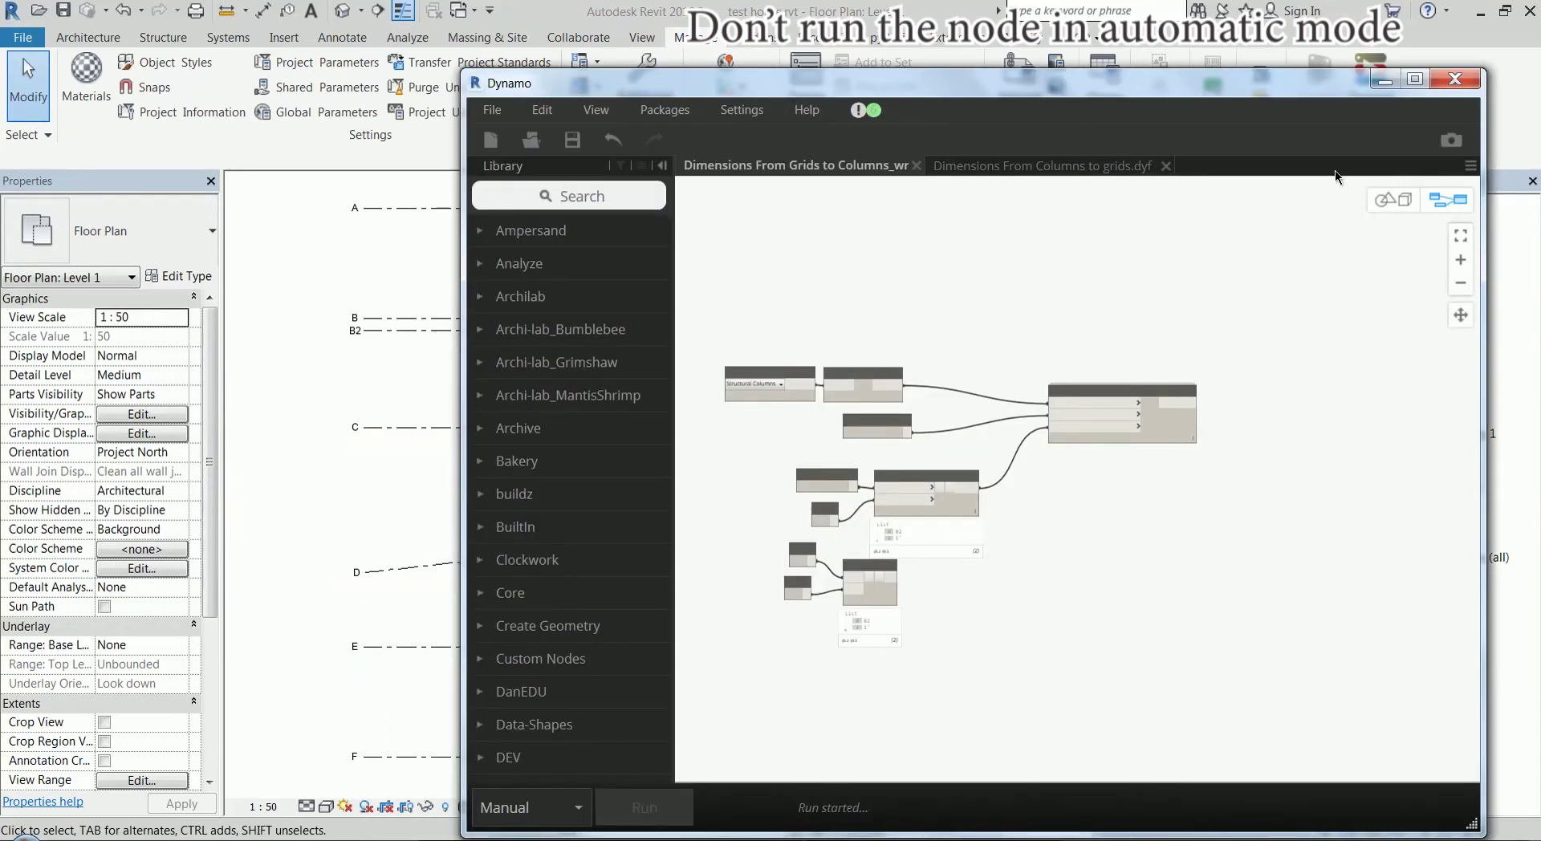
pyautogui.click(1381, 83)
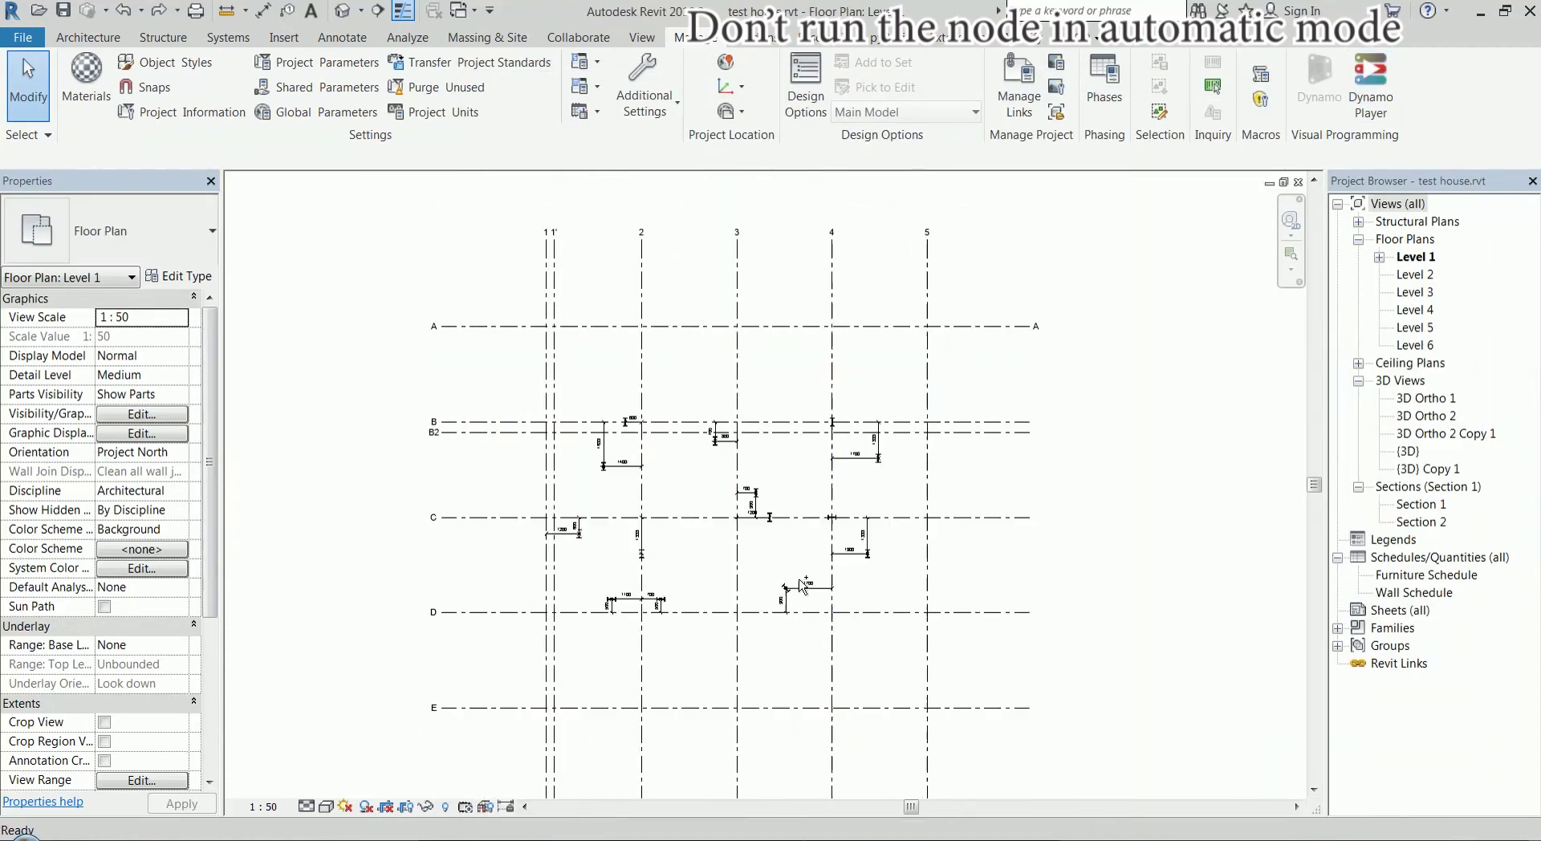
# Review the simplified graph and the custom node definition in Dynamo, and return to the Revit floor plan
pyautogui.hotkey('alt', 'Tab')
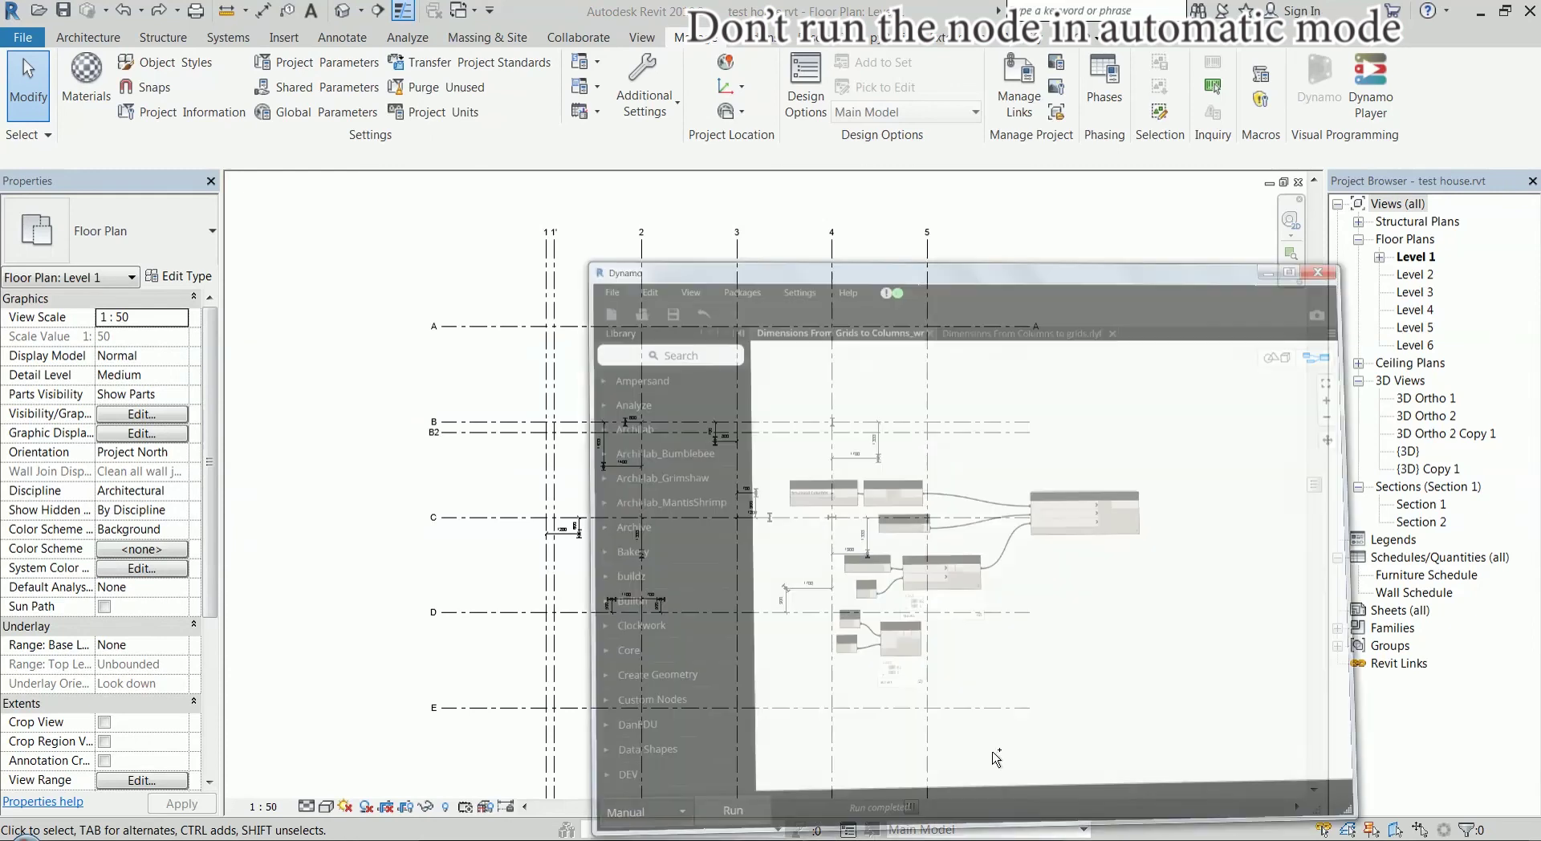
pyautogui.scroll(3, 931, 465)
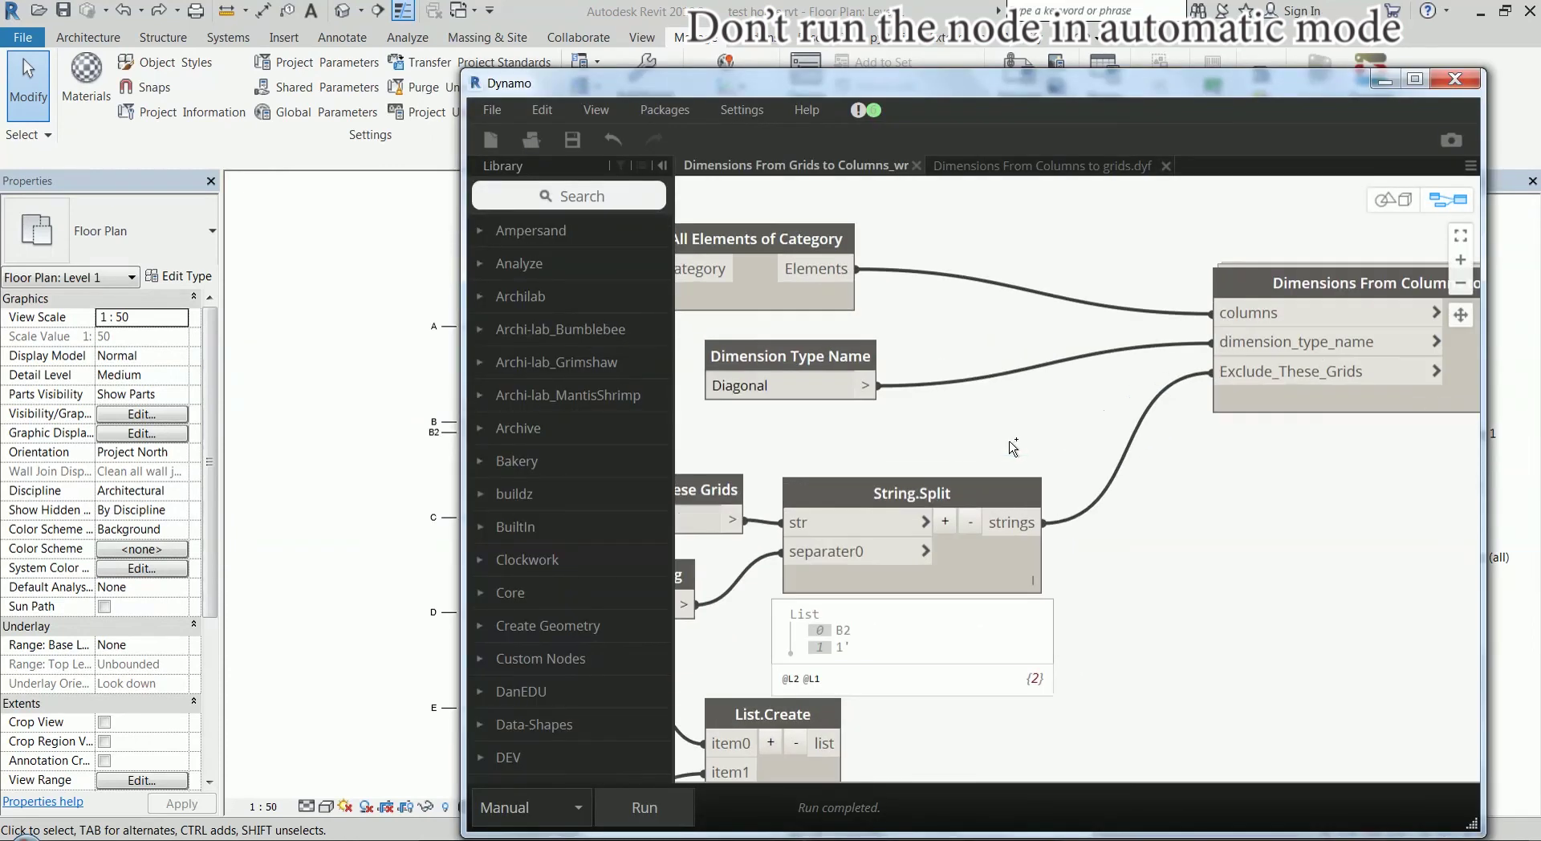
pyautogui.scroll(-2, 1015, 445)
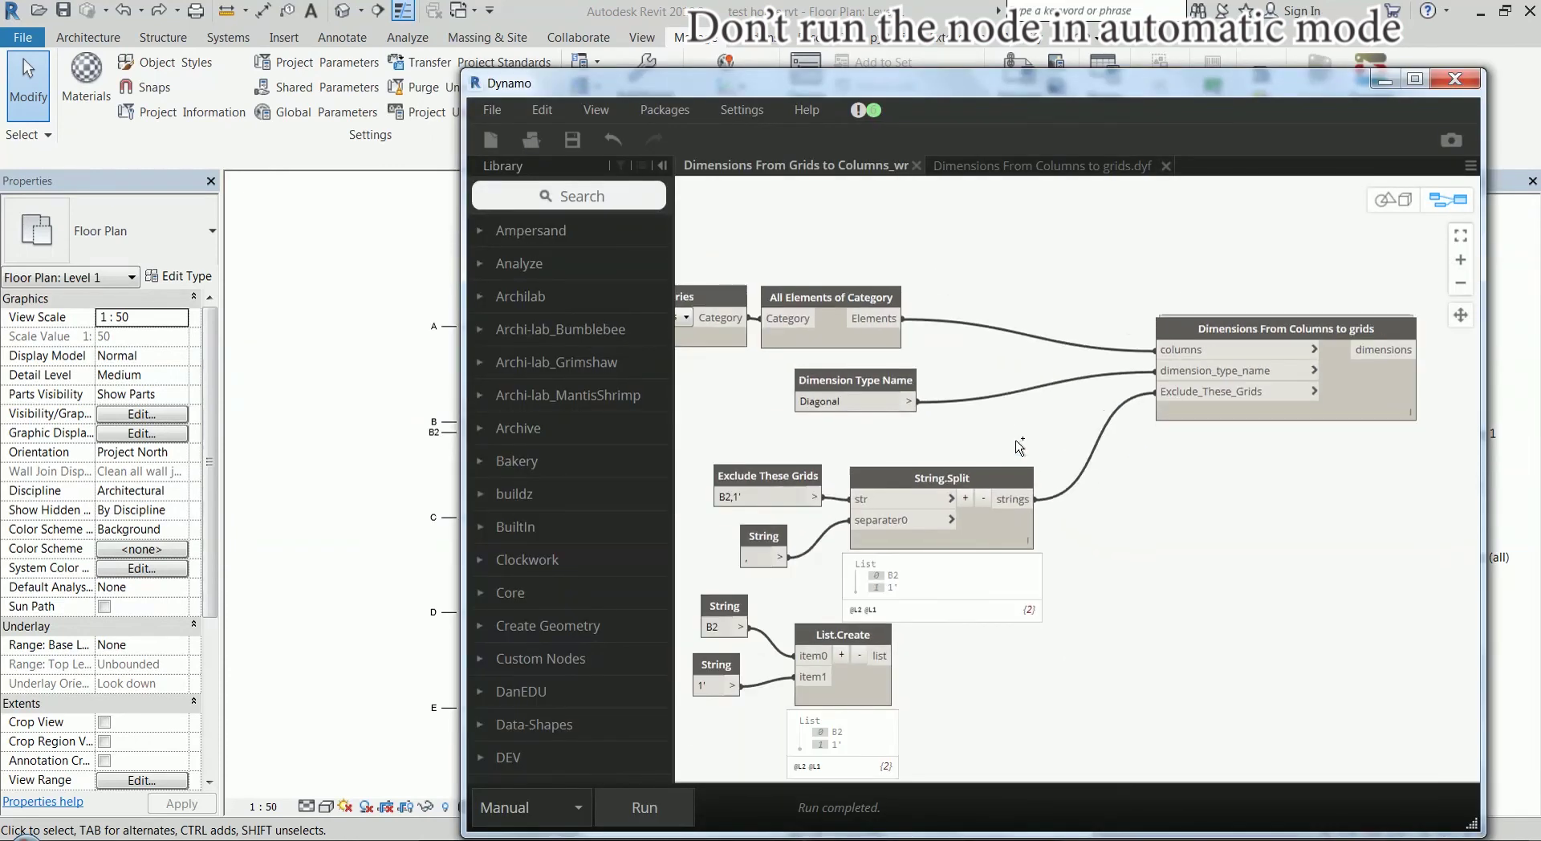
pyautogui.click(1037, 168)
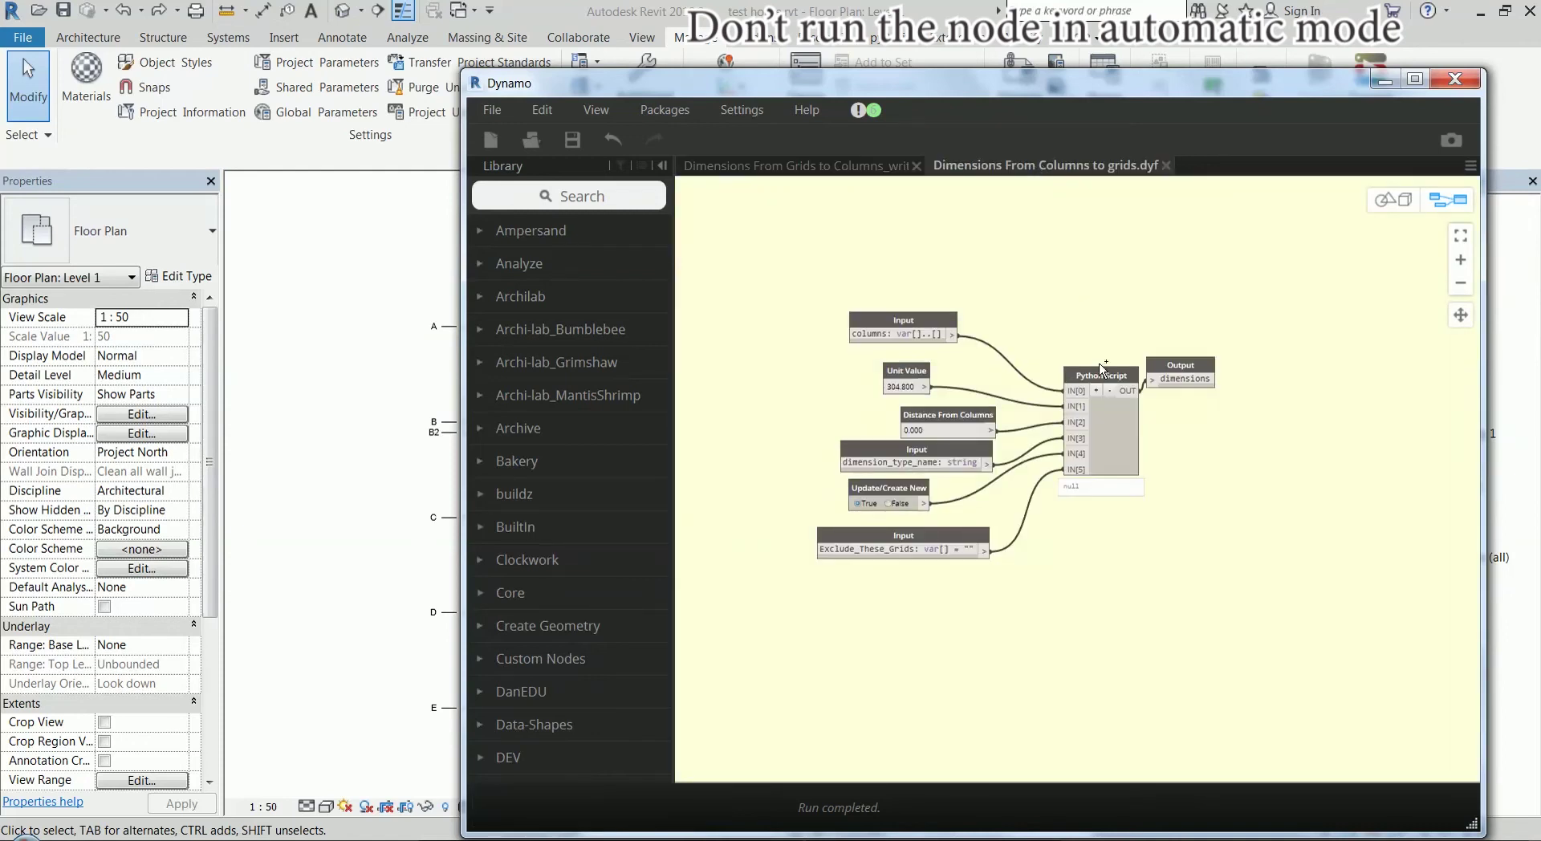
pyautogui.click(1388, 80)
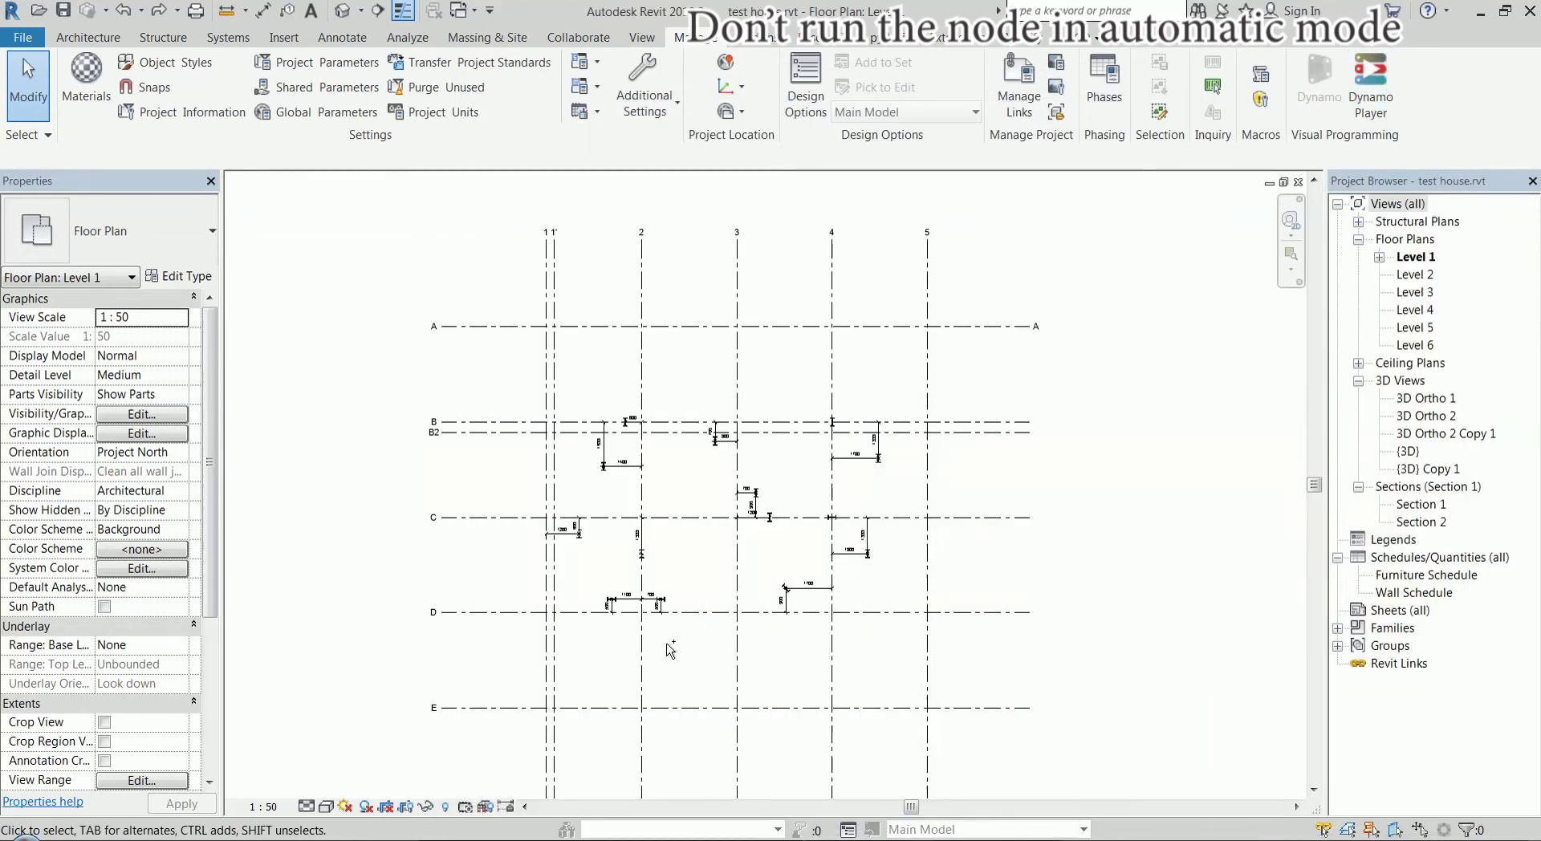
# Check the custom node and test house.rvt files in the Dims from grids folder, and return to the Dimensions From Grids to Columns graph in Dynamo
pyautogui.hotkey('alt', 'Tab')
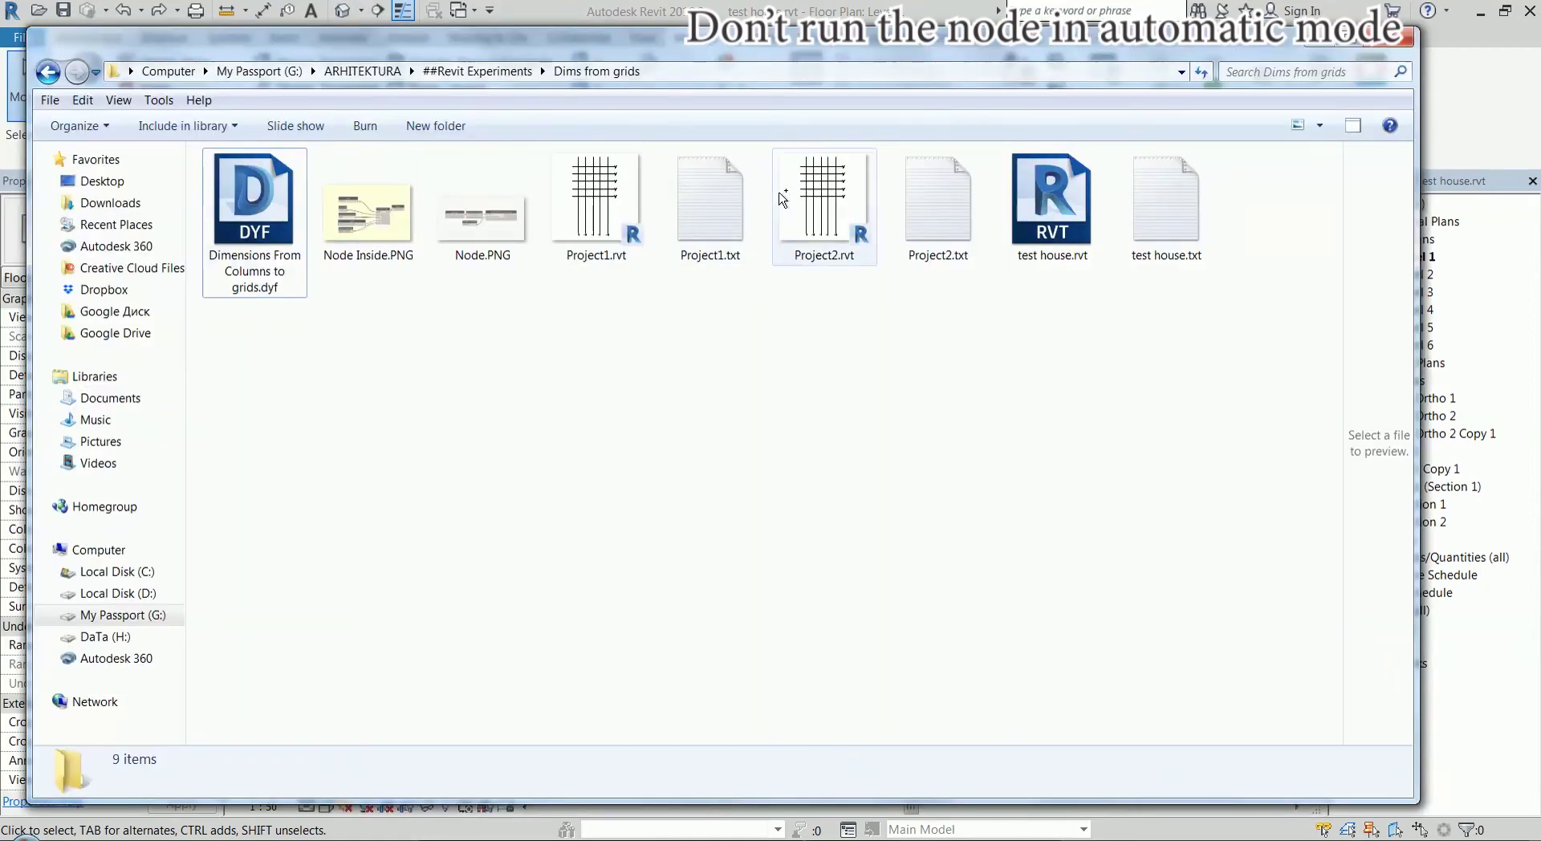
pyautogui.click(249, 219)
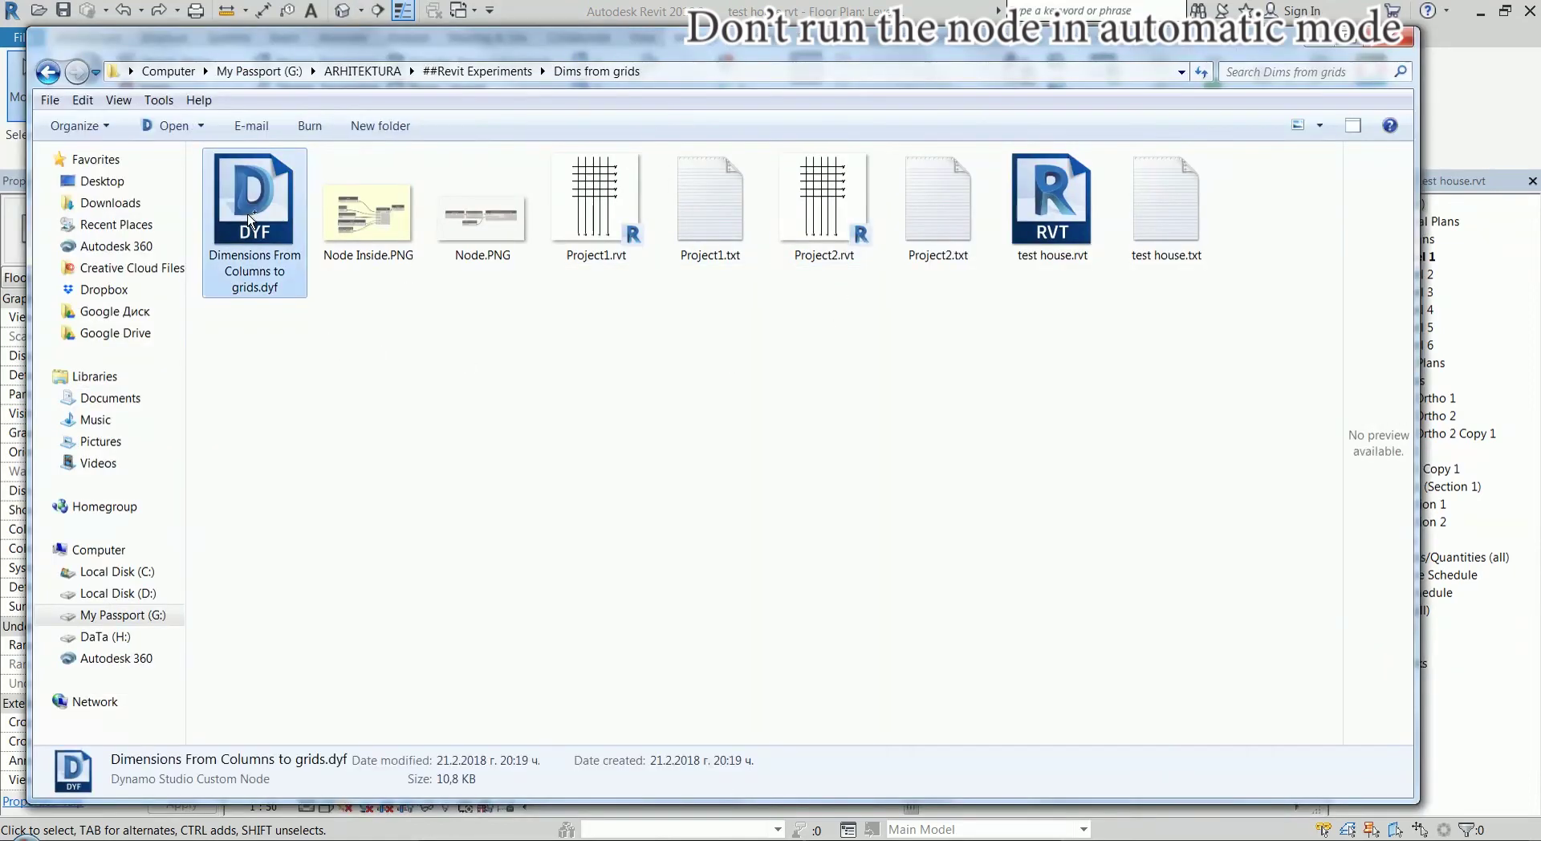
pyautogui.click(1054, 230)
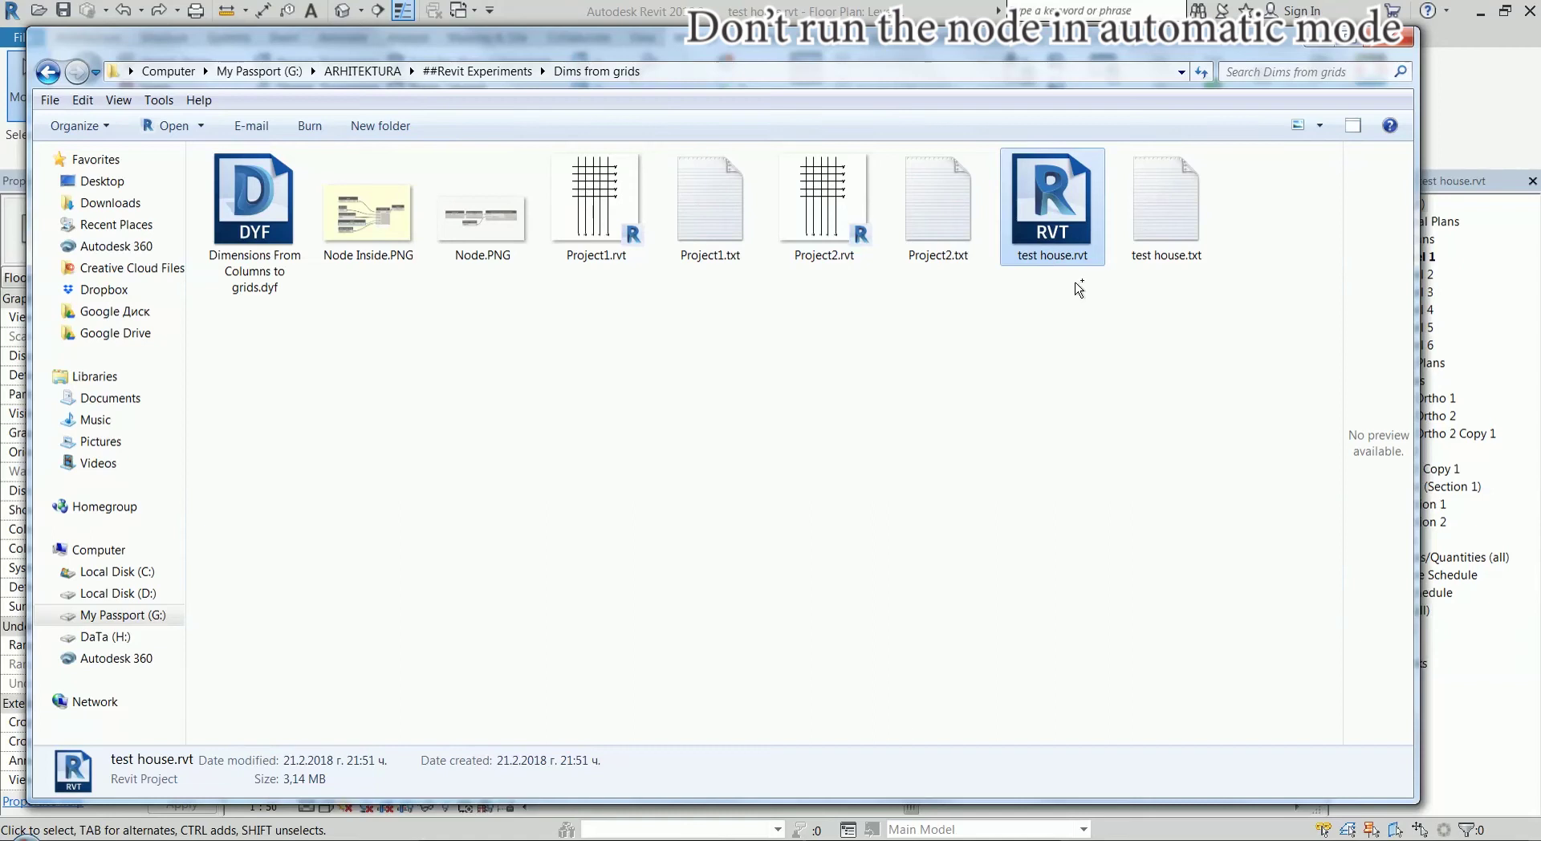
pyautogui.click(994, 831)
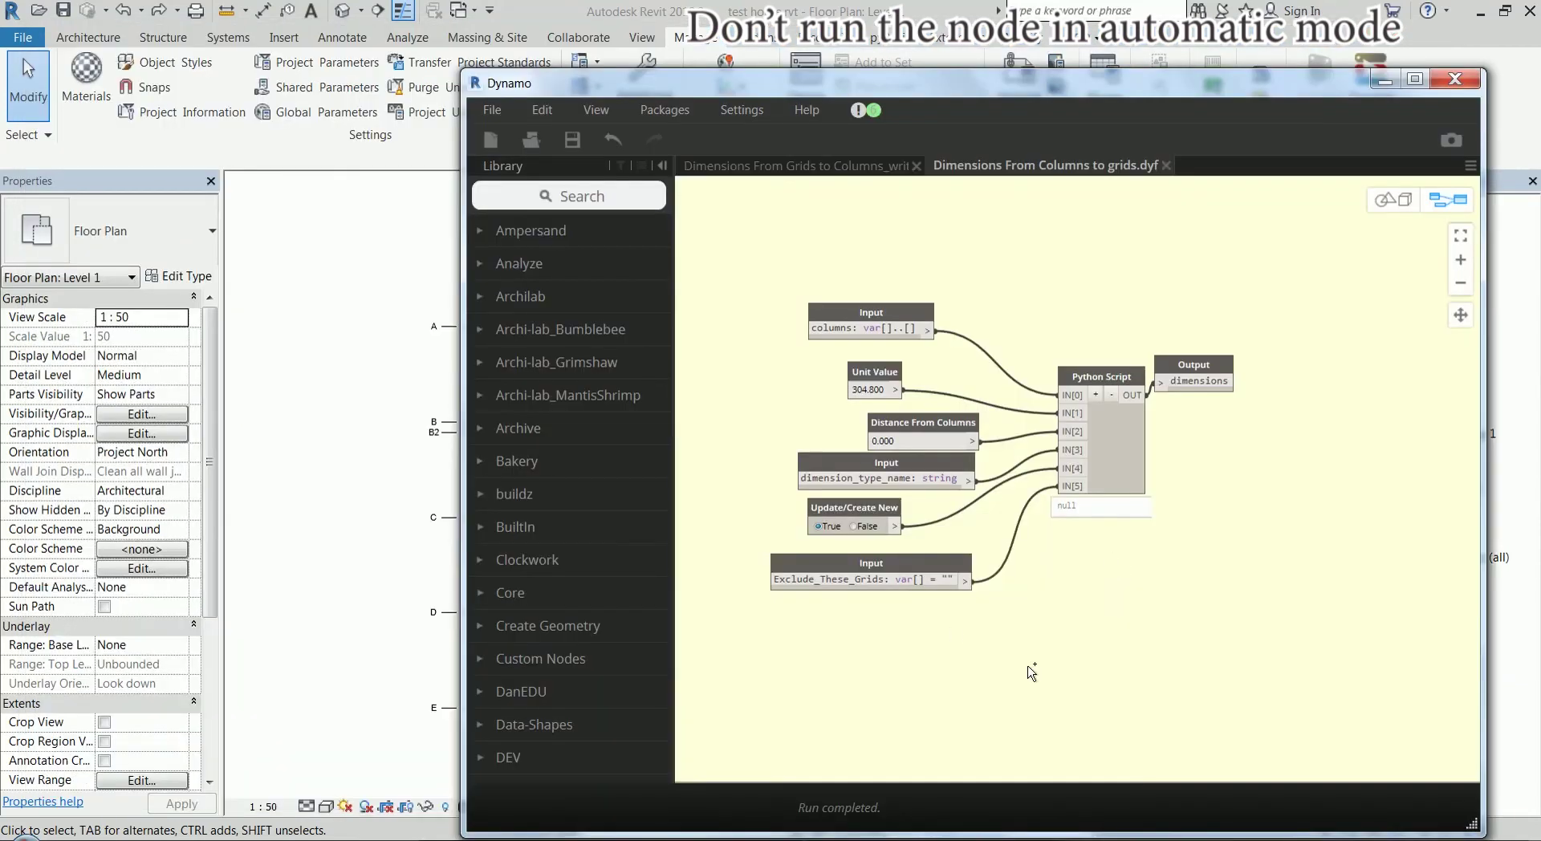
pyautogui.click(854, 166)
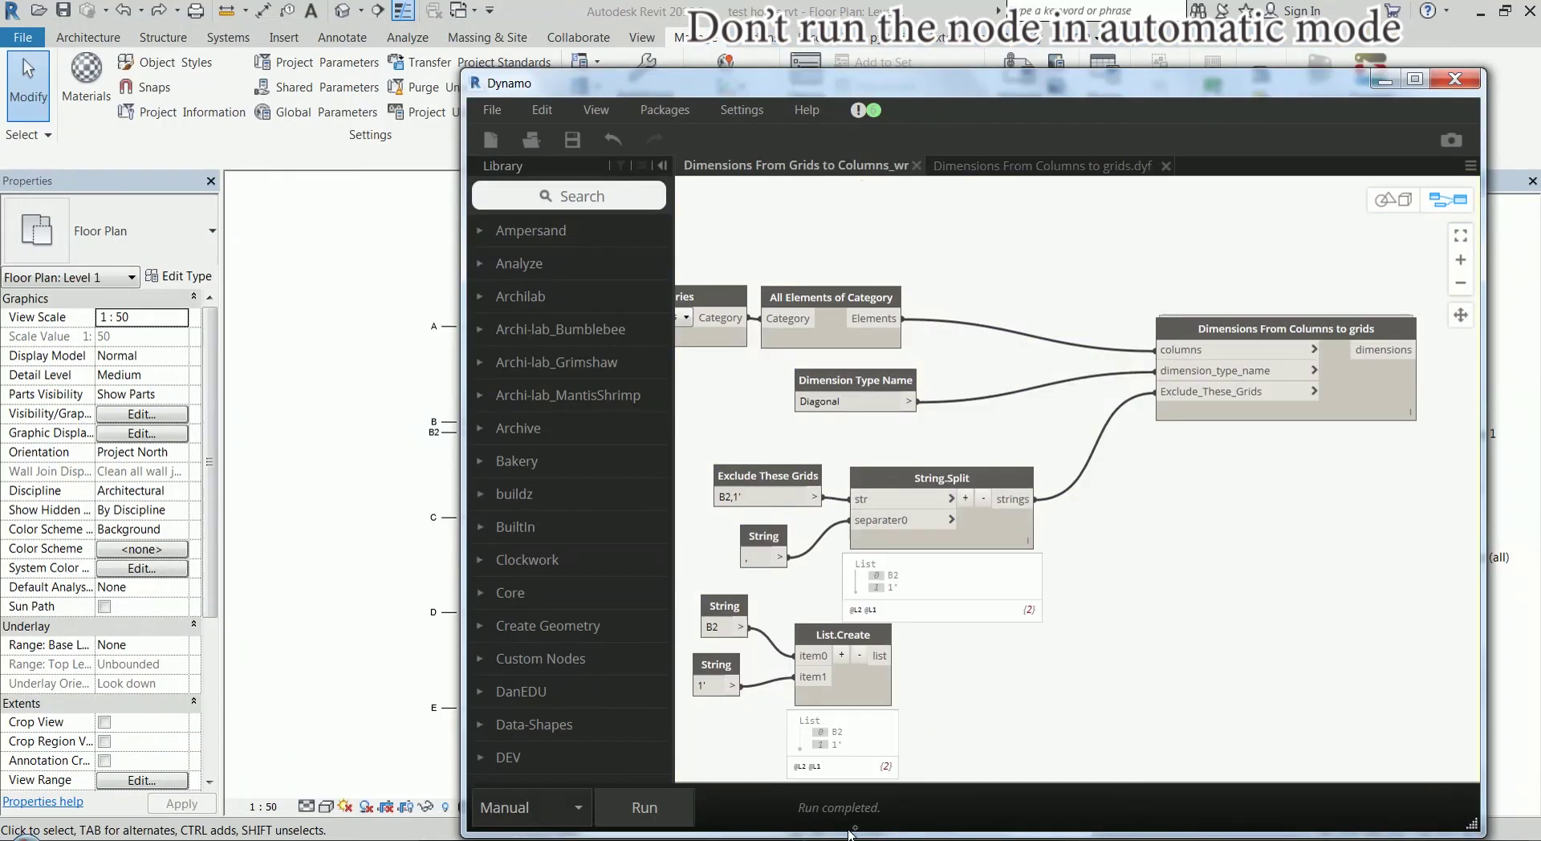
# Read the stored dimension IDs in test house.txt from the Dims from grids folder, and return to Dynamo
pyautogui.click(813, 834)
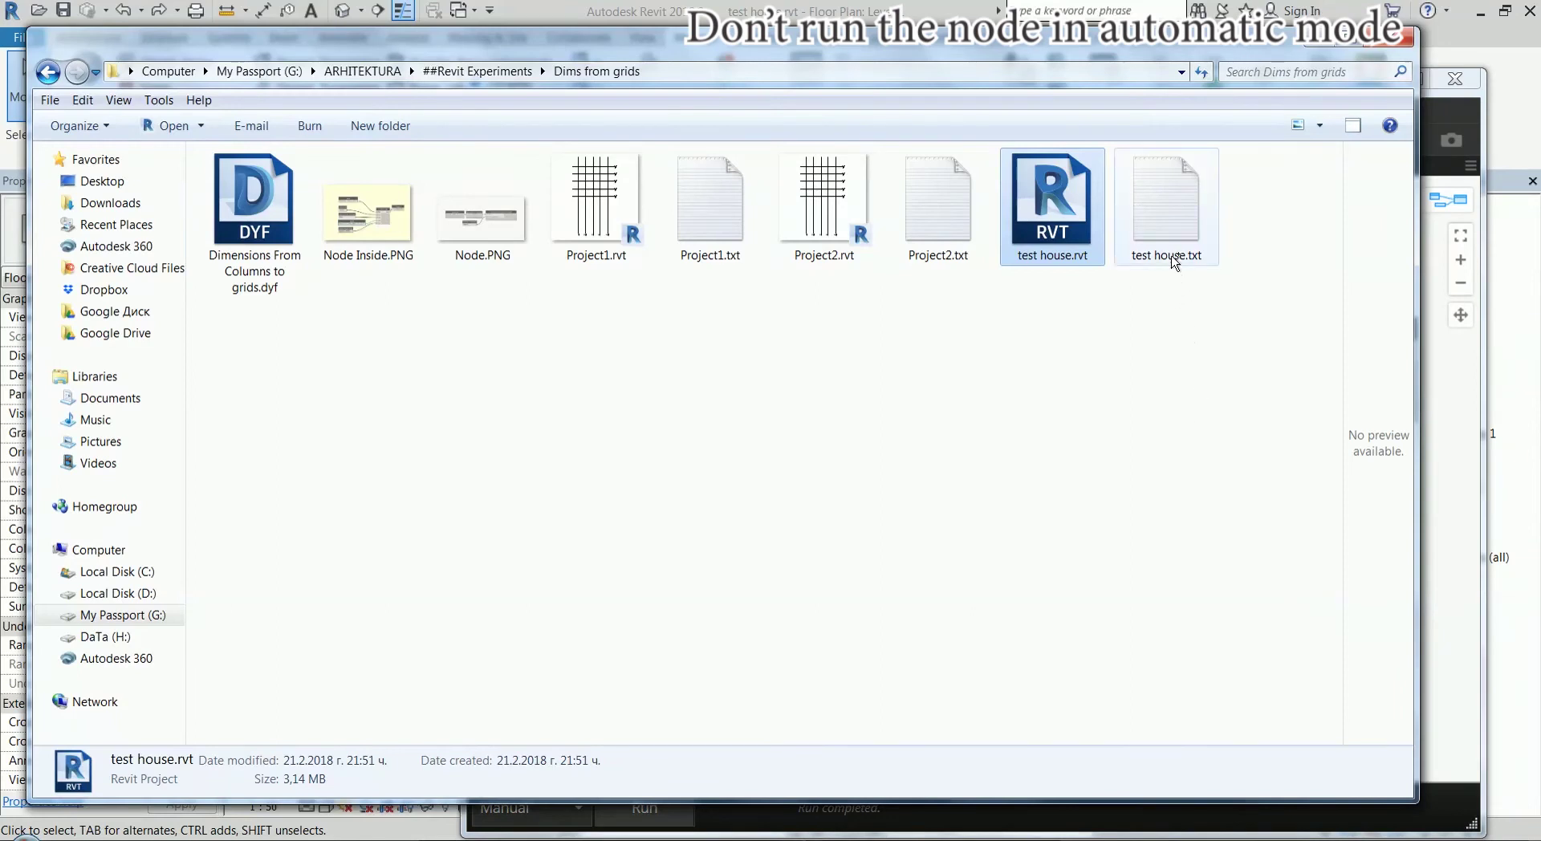
pyautogui.click(1173, 255)
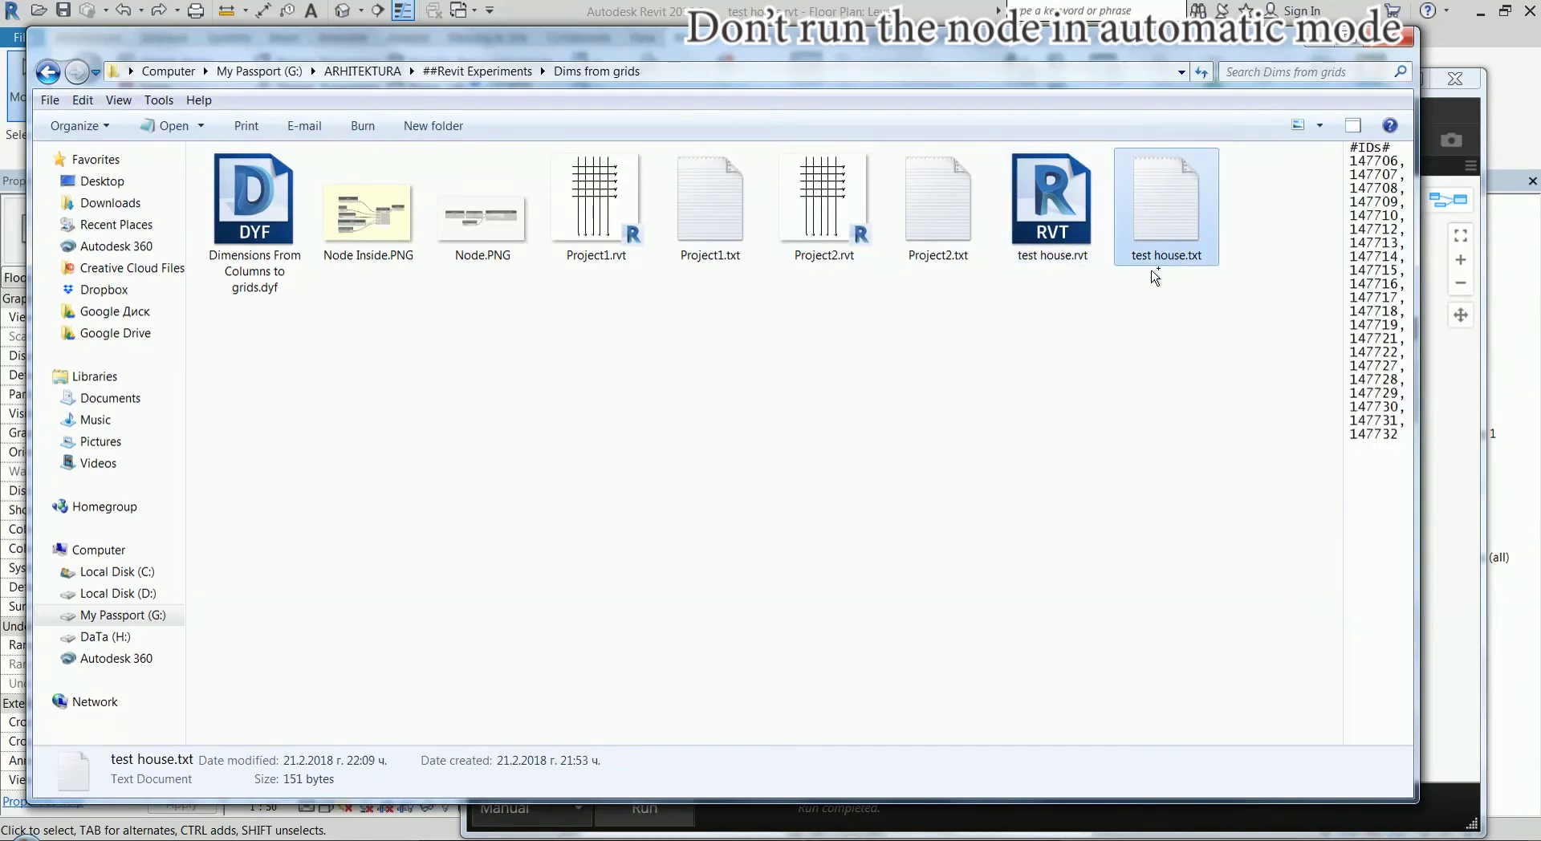
pyautogui.doubleClick(1187, 232)
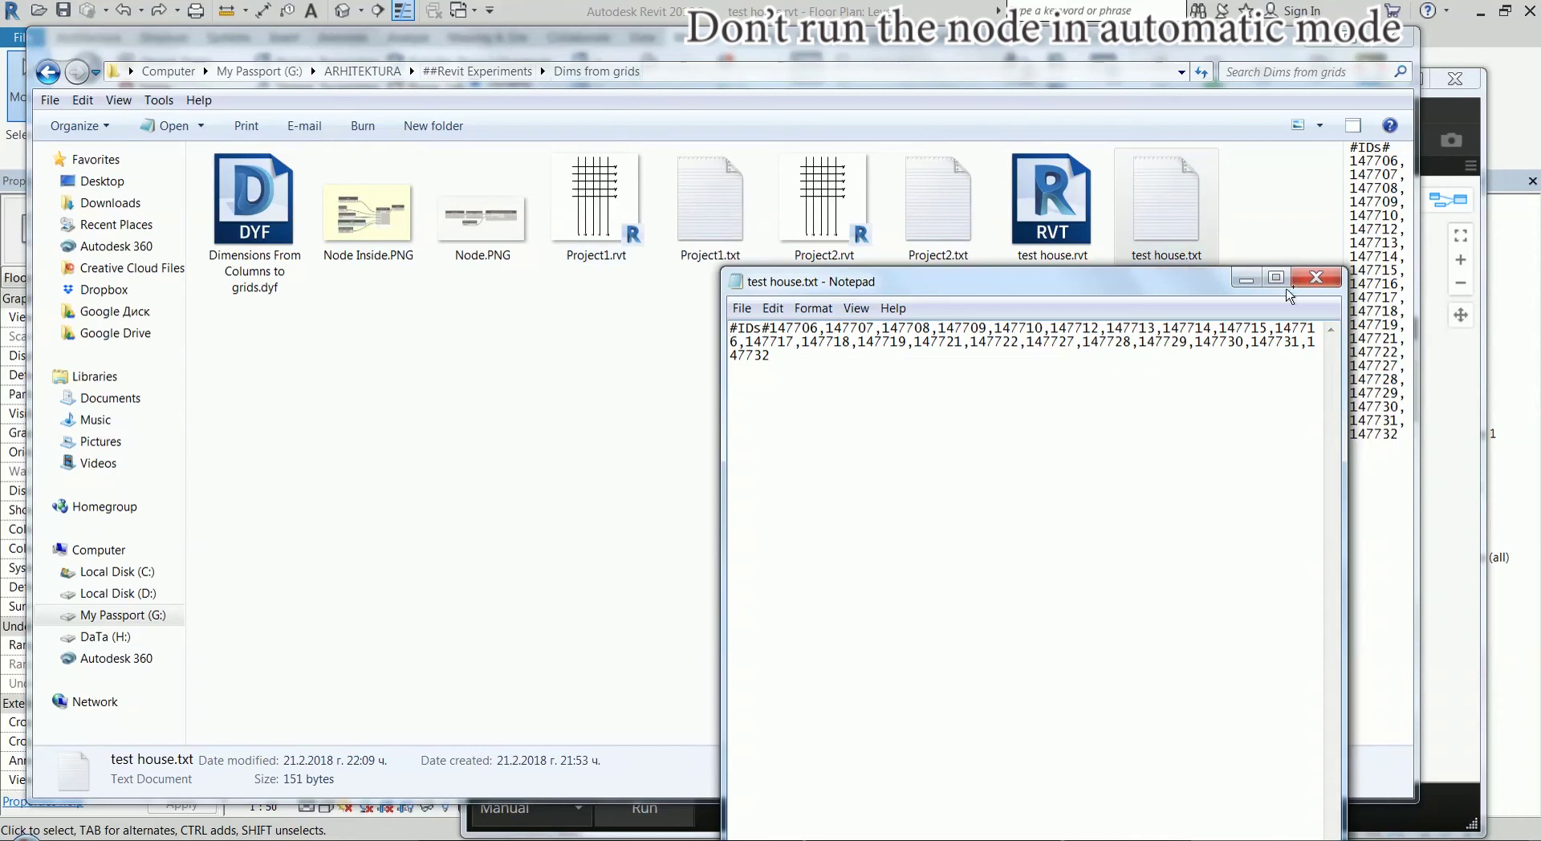
pyautogui.click(1313, 278)
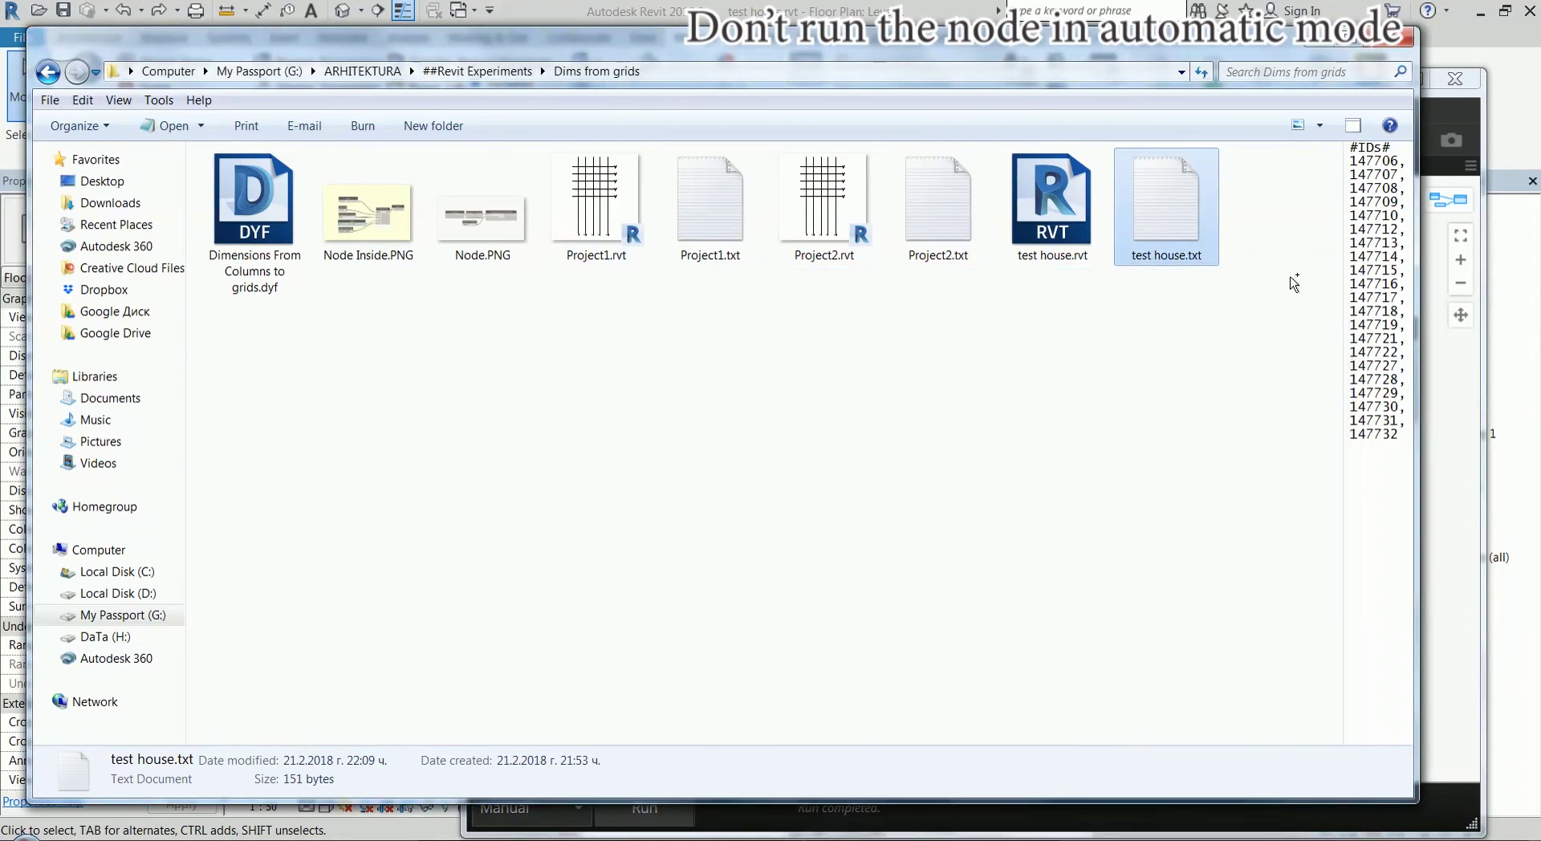
pyautogui.press('Delete')
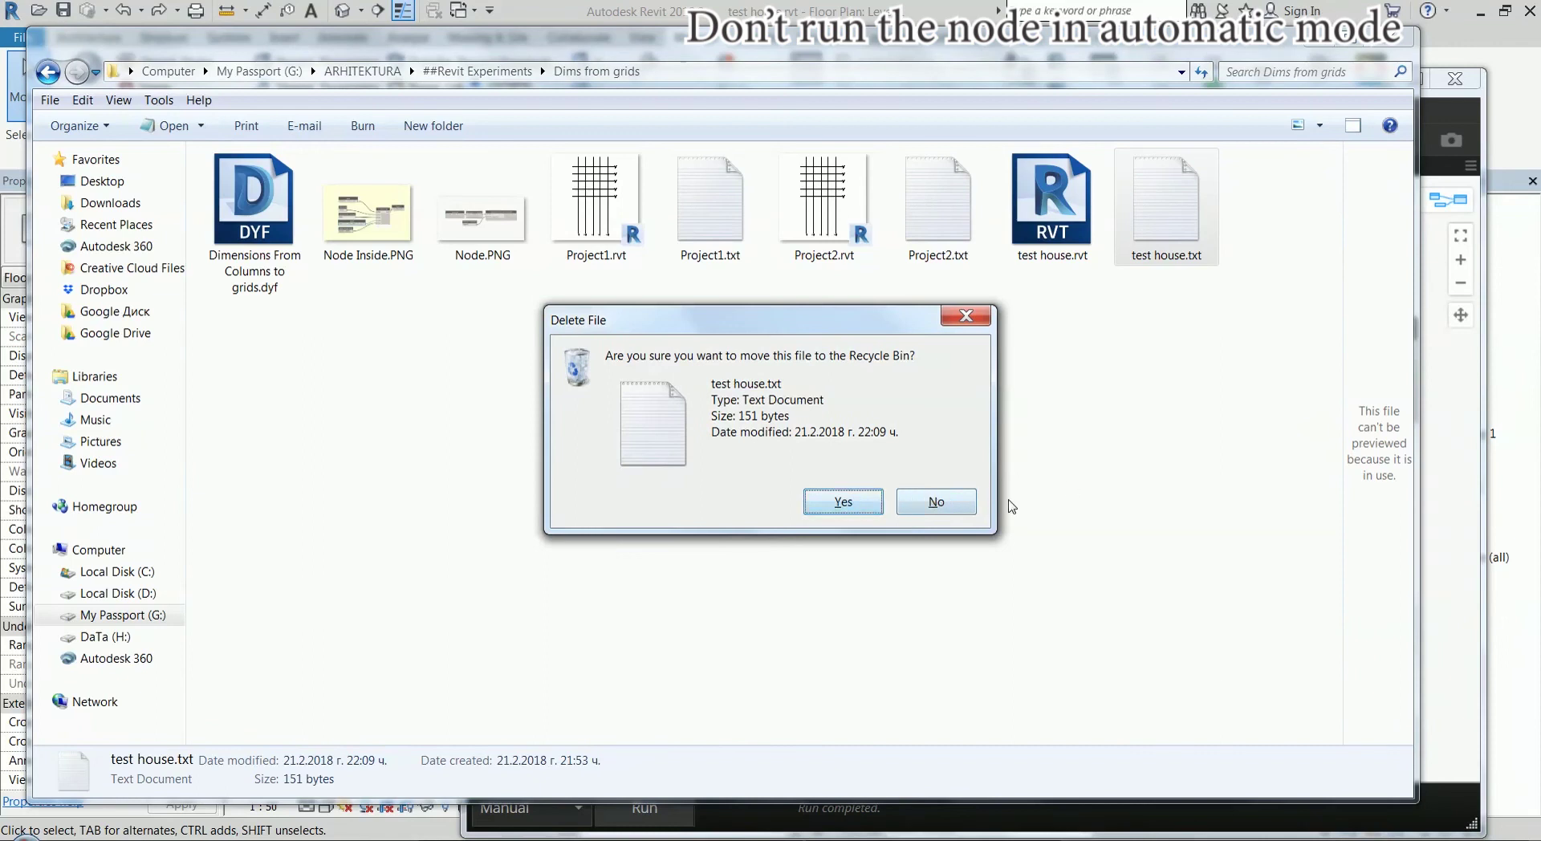
pyautogui.click(936, 502)
pyautogui.hotkey('alt', 'F4')
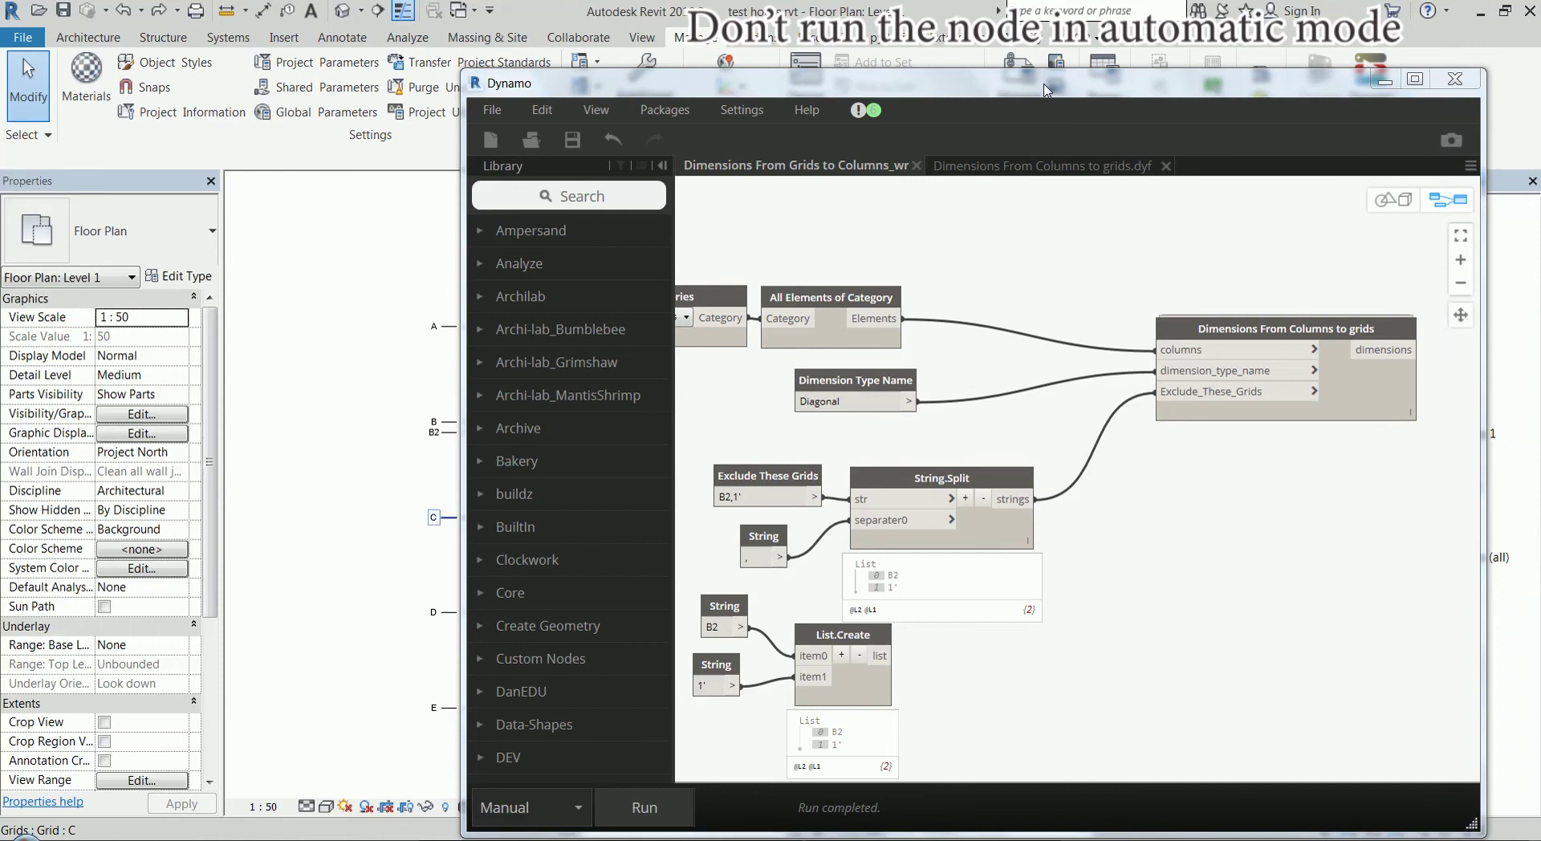
# Move Dynamo aside to reveal the floor plan, and preview the stored IDs in Project1.txt and Project2.txt in the Dims from grids folder
pyautogui.moveTo(1045, 89); pyautogui.dragTo(1290, 84)
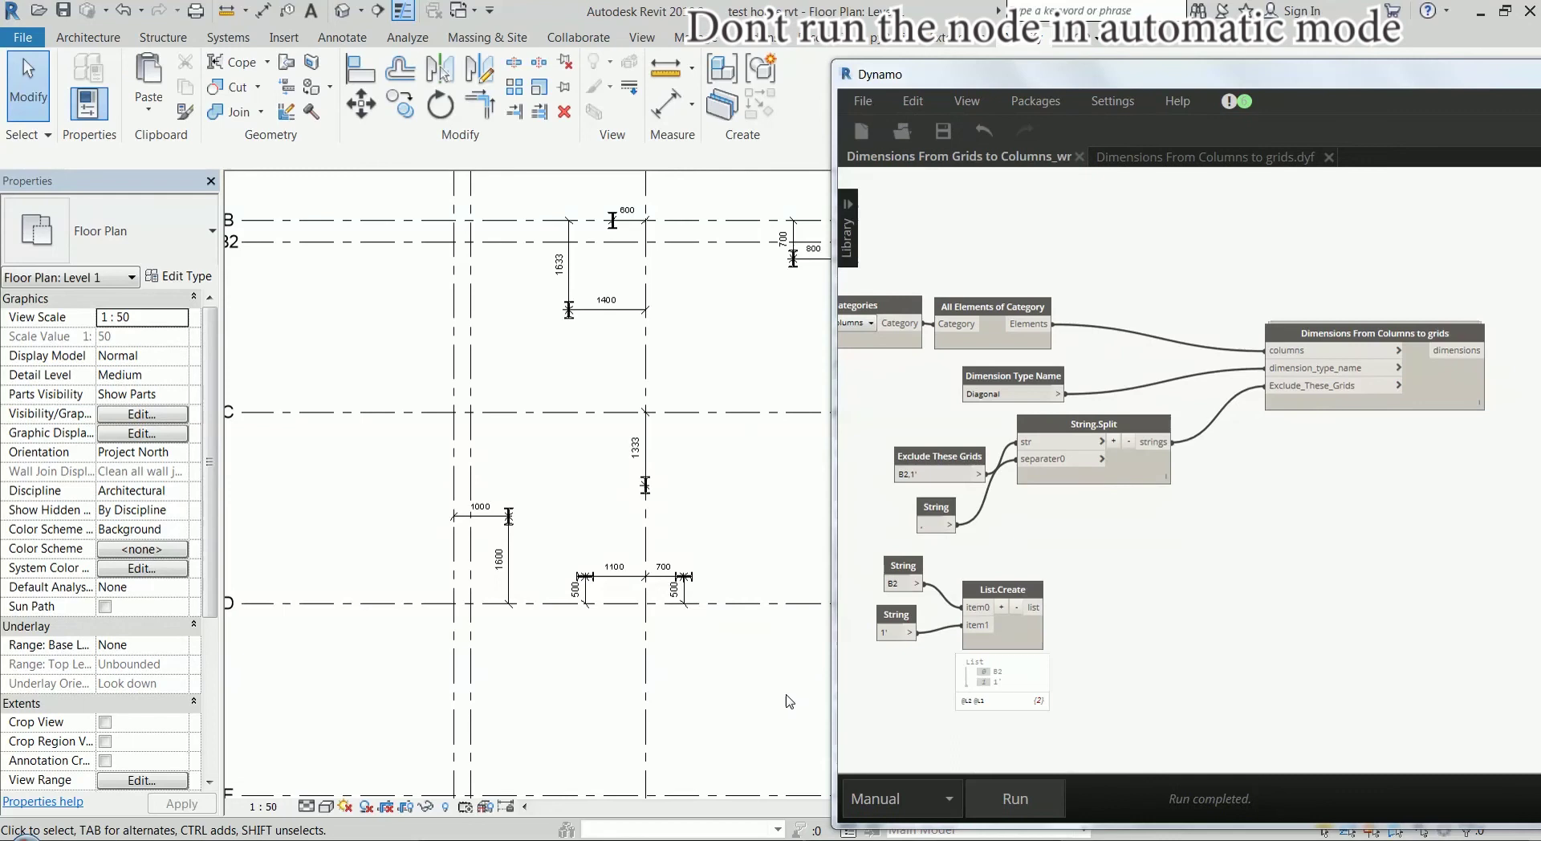
pyautogui.hotkey('alt', 'Tab')
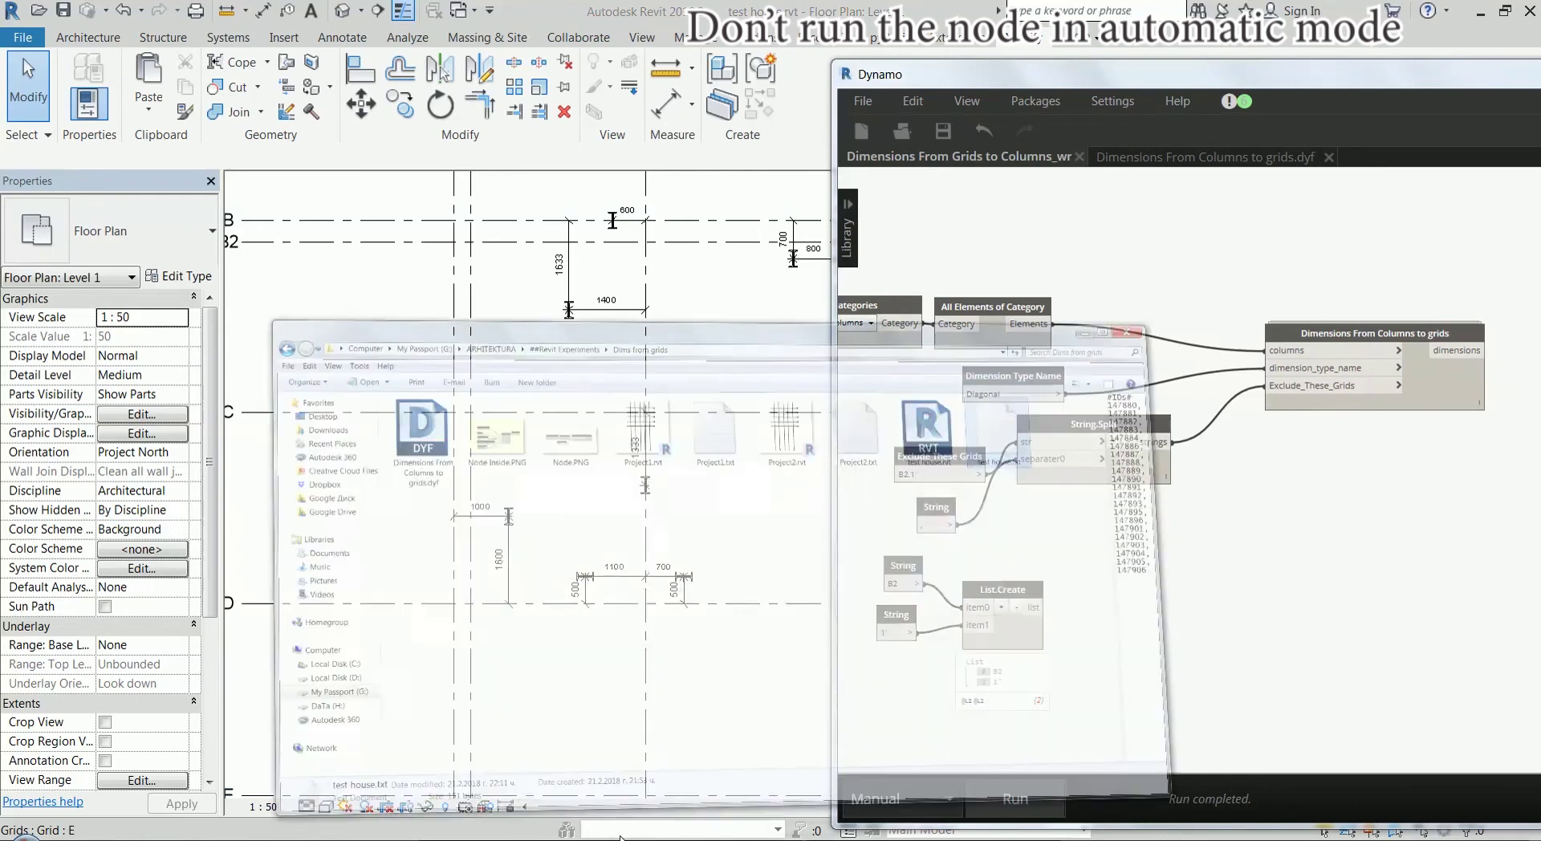
pyautogui.click(936, 247)
pyautogui.click(740, 209)
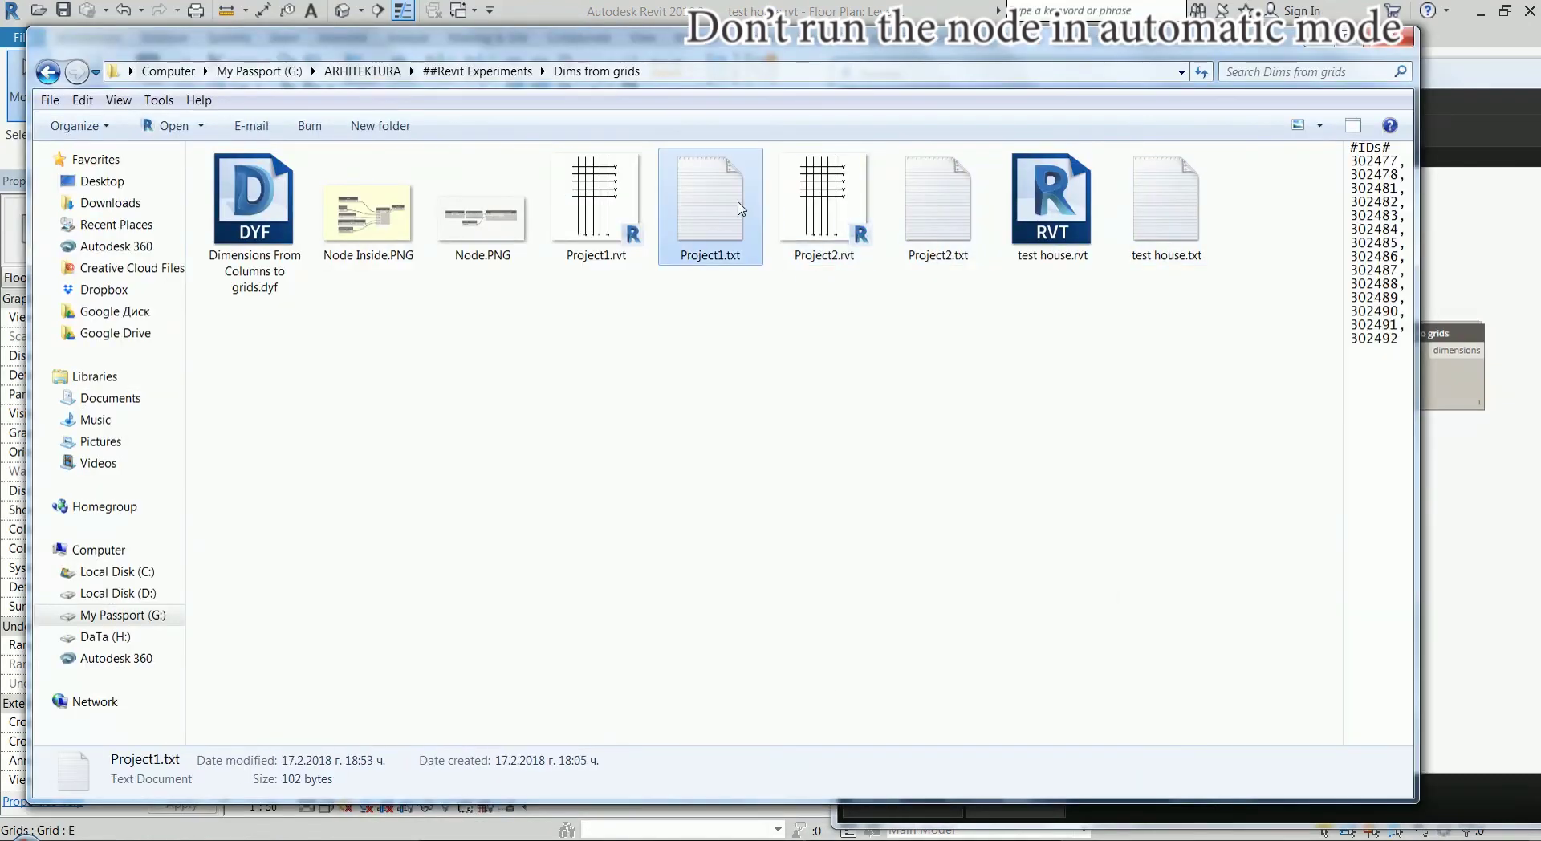
pyautogui.click(937, 197)
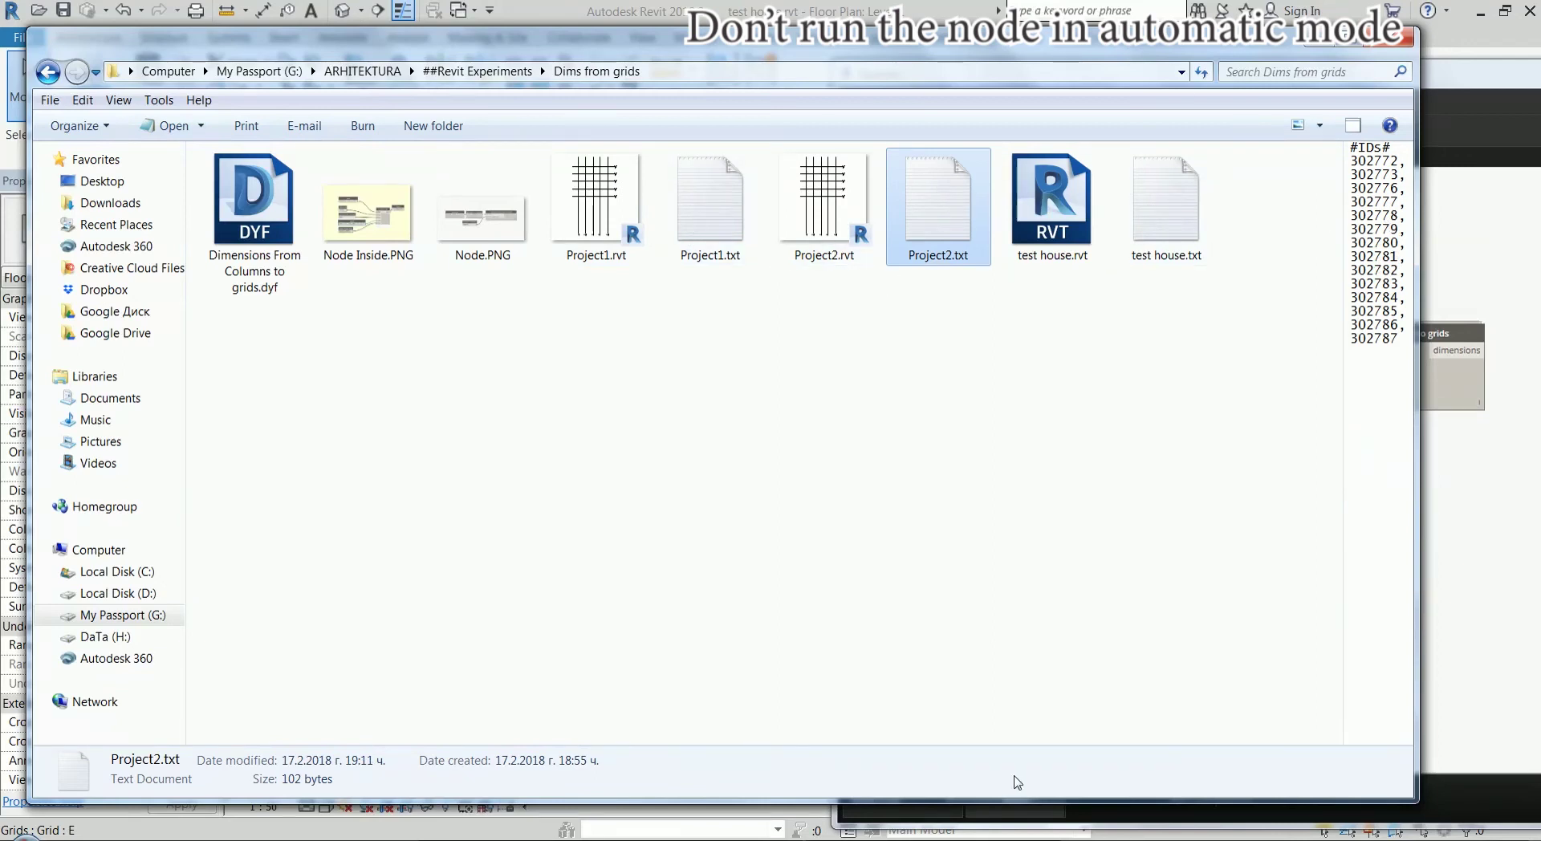
pyautogui.hotkey('alt', 'Tab')
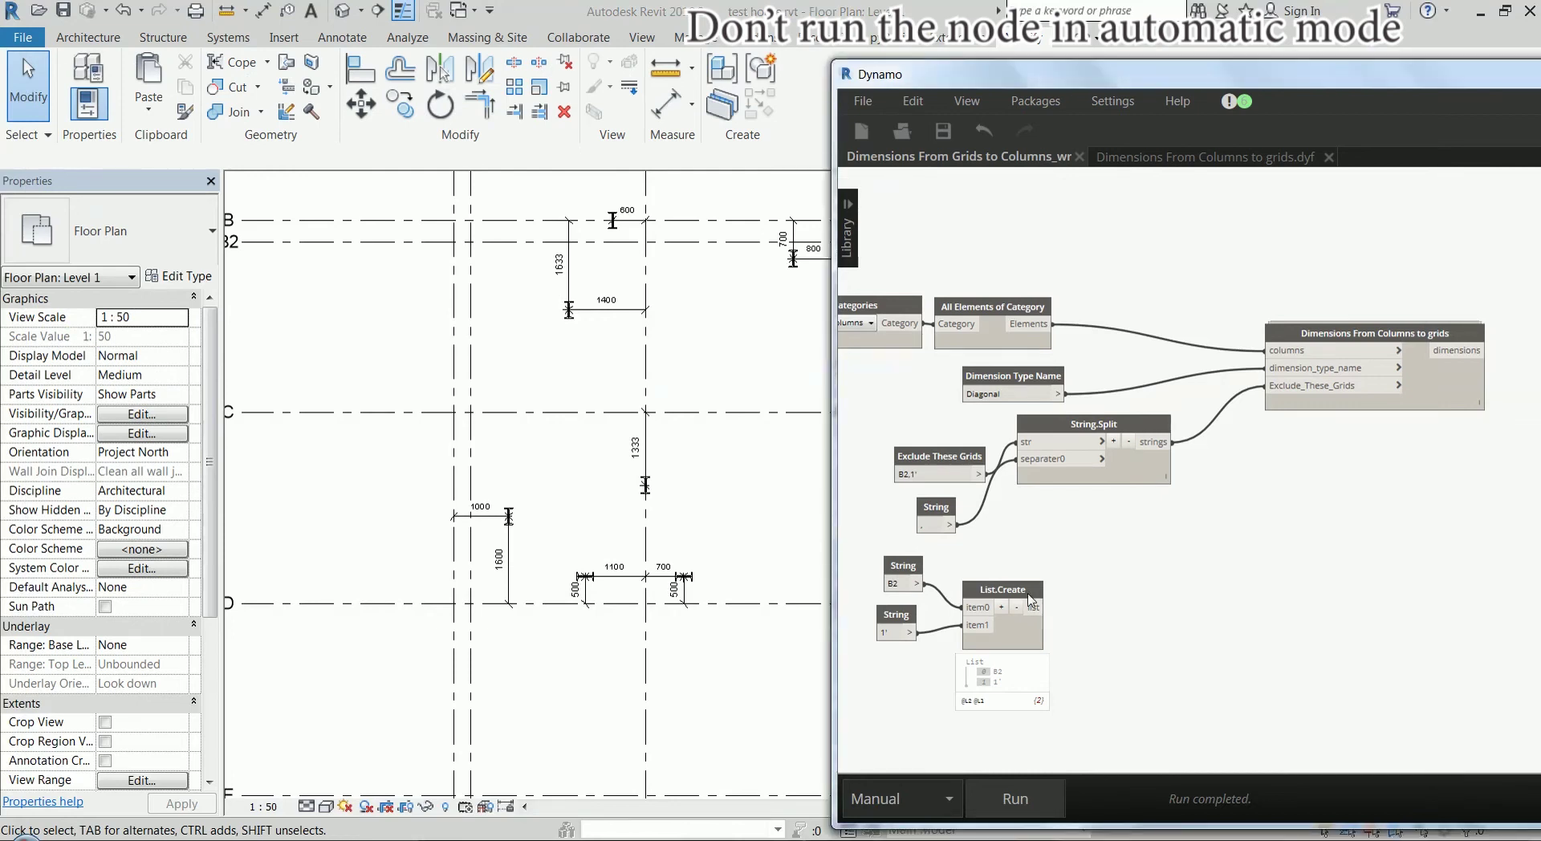
# Close Dynamo and open Project1.rvt in Revit from the Dims from grids folder
pyautogui.moveTo(1233, 74); pyautogui.dragTo(840, 78)
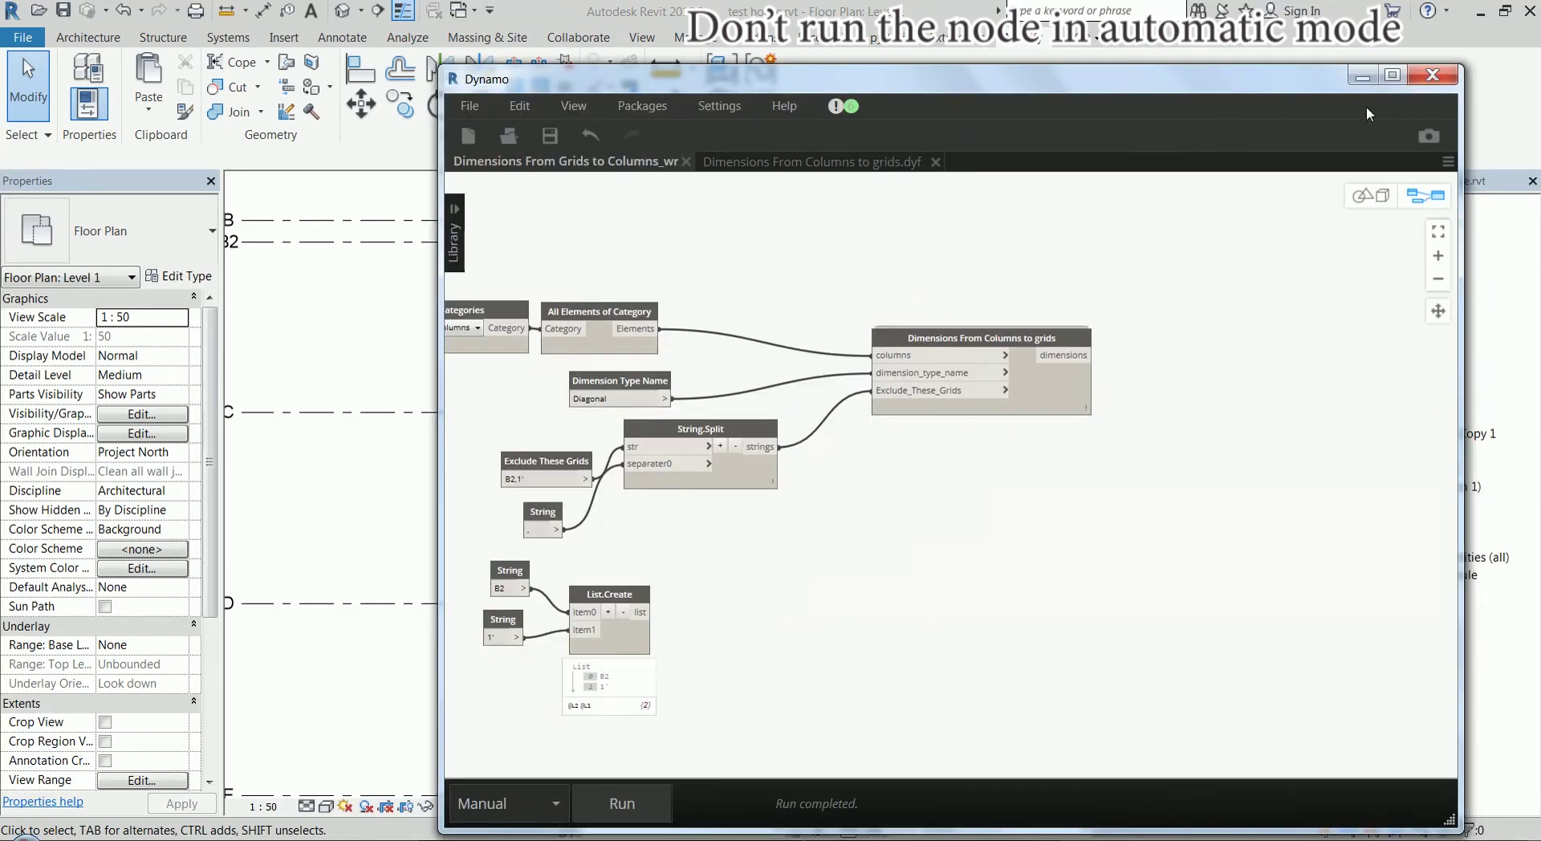
pyautogui.click(1432, 75)
pyautogui.click(937, 523)
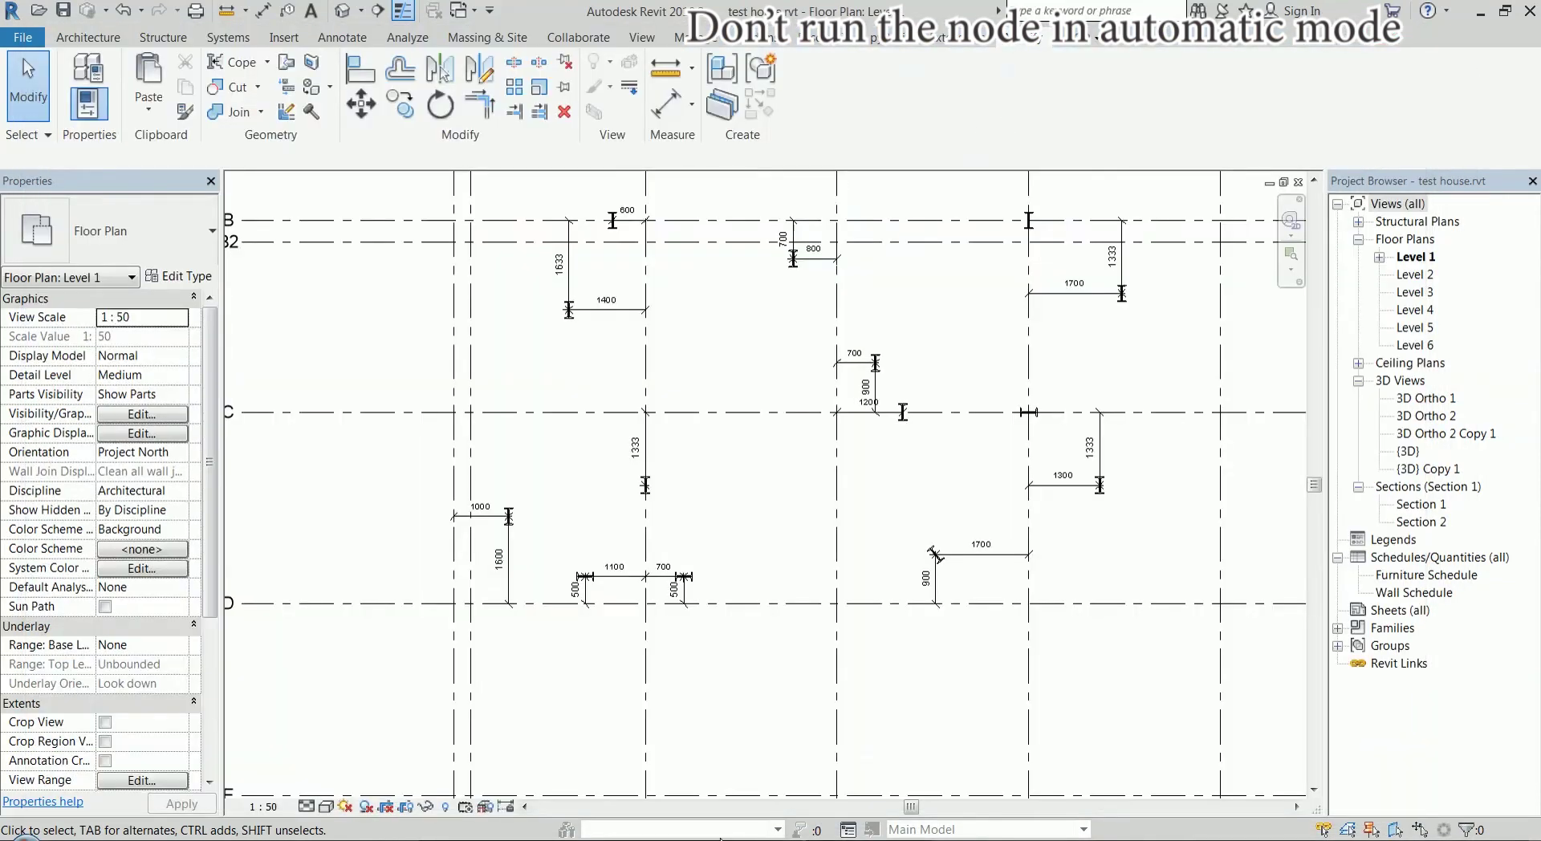
pyautogui.hotkey('alt', 'Tab')
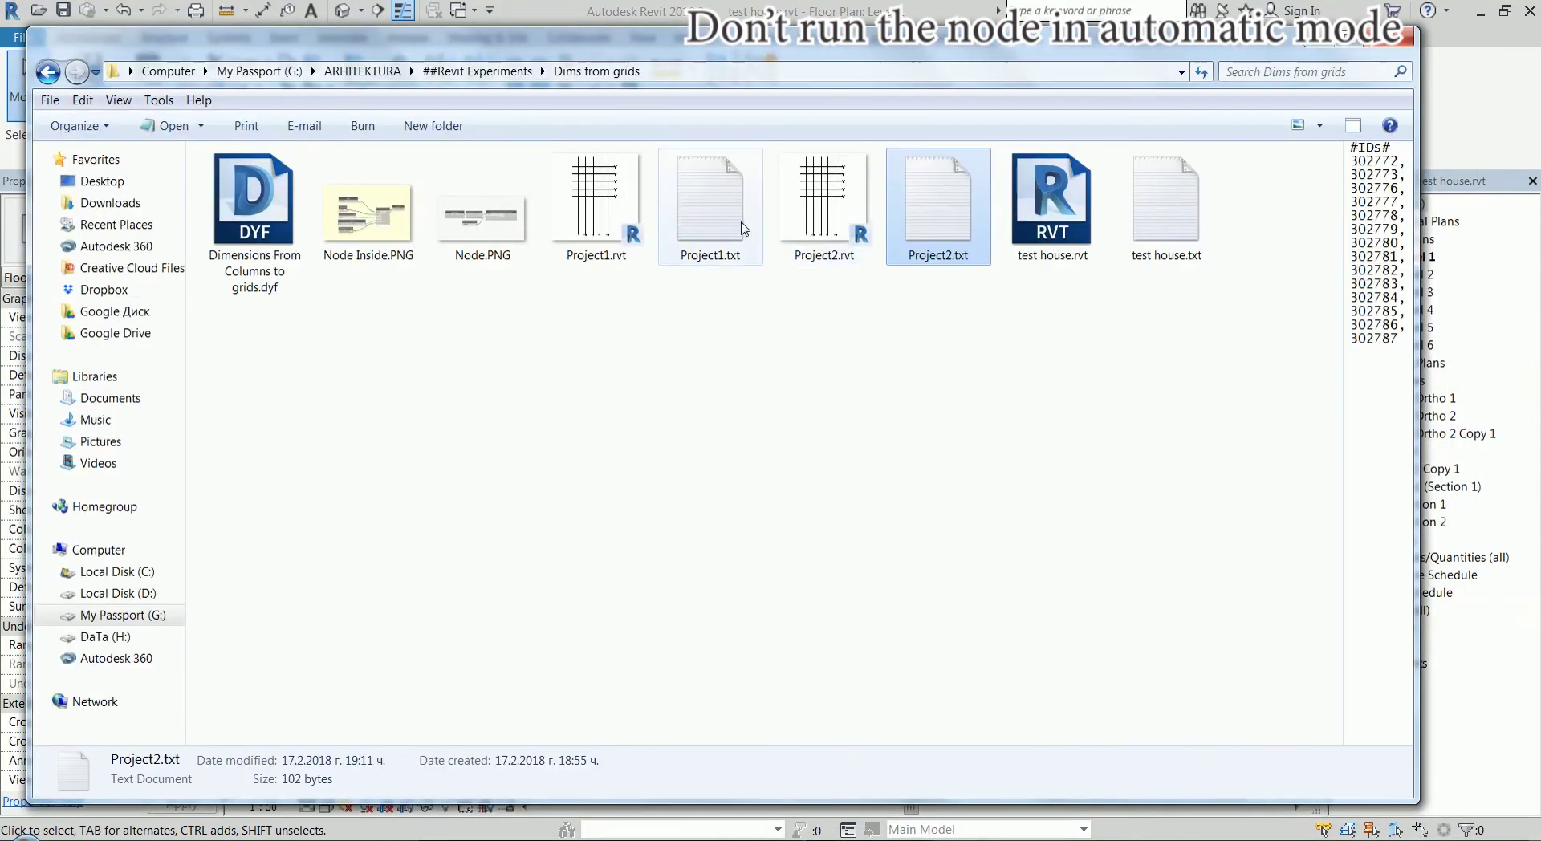
pyautogui.click(637, 217)
pyautogui.doubleClick(641, 236)
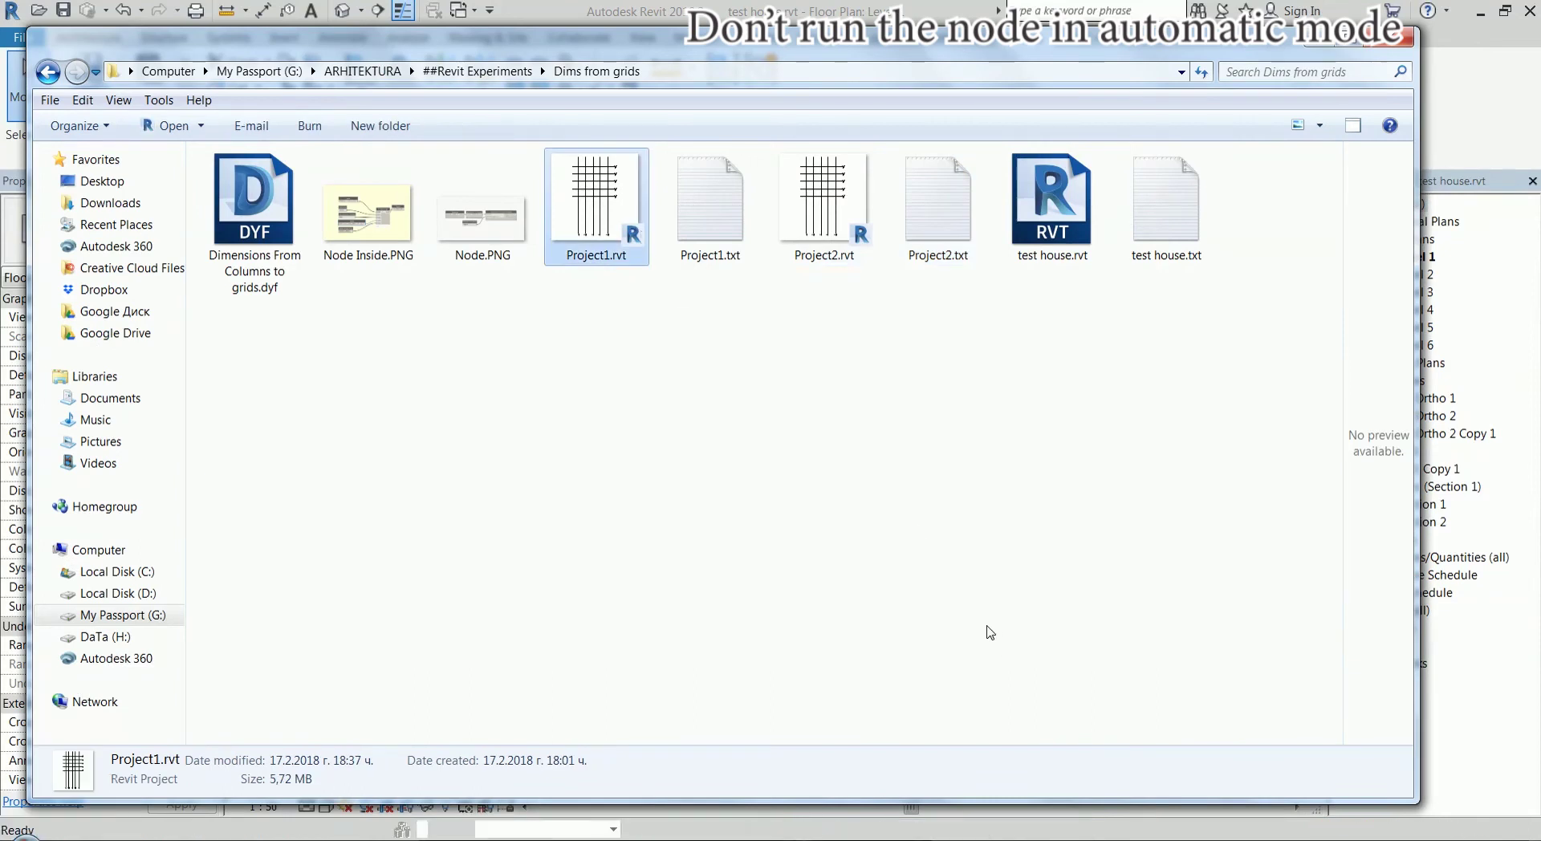
pyautogui.scroll(-1, 956, 600)
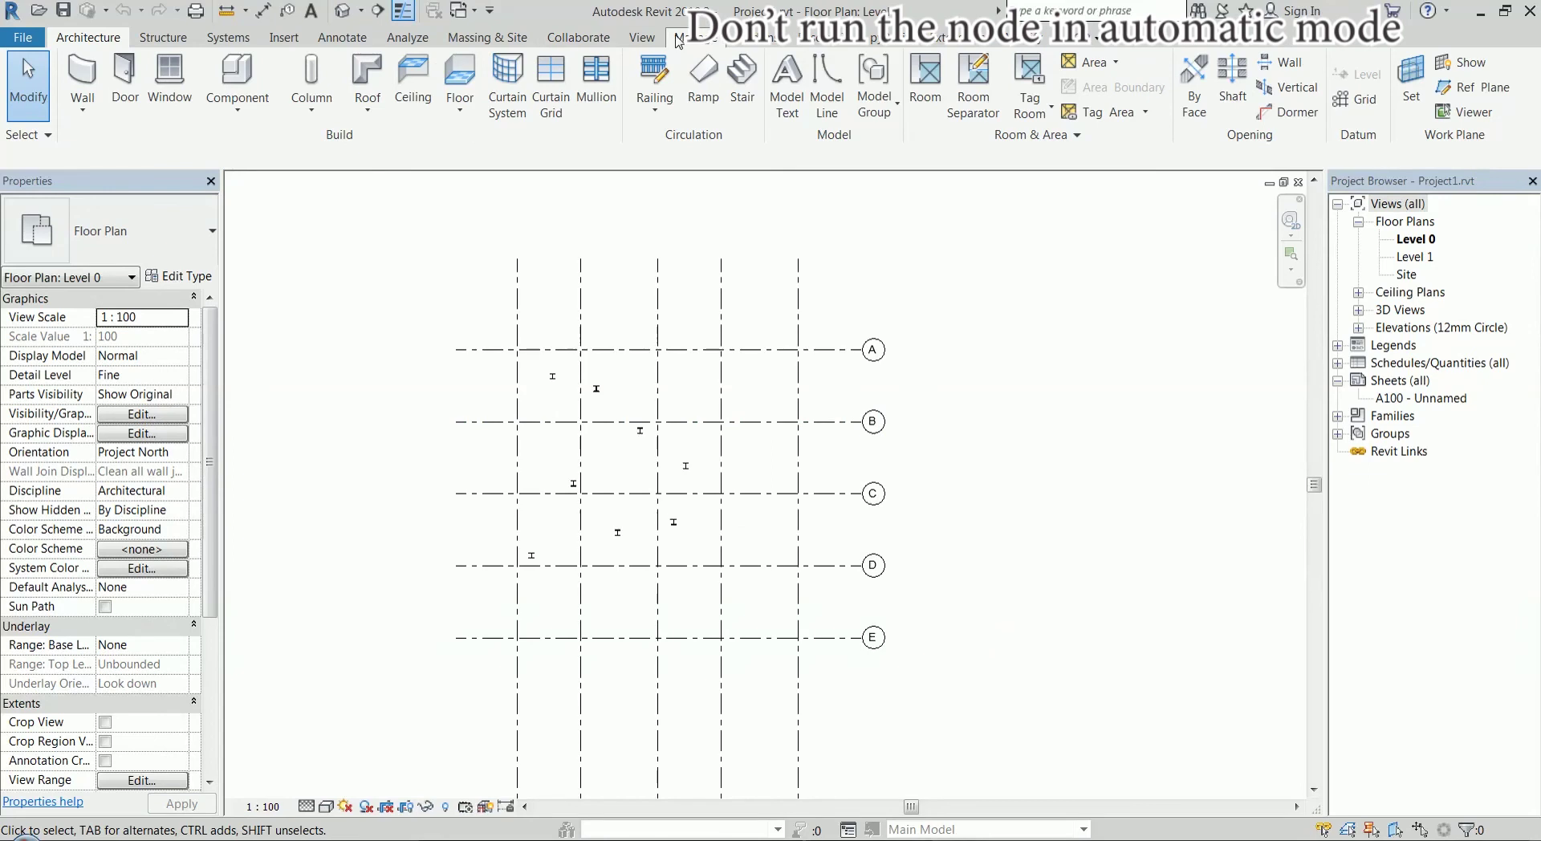
# Run the Dimensions From Grids to Columns script on Project1.rvt with Dynamo Player
pyautogui.click(702, 38)
pyautogui.click(1373, 112)
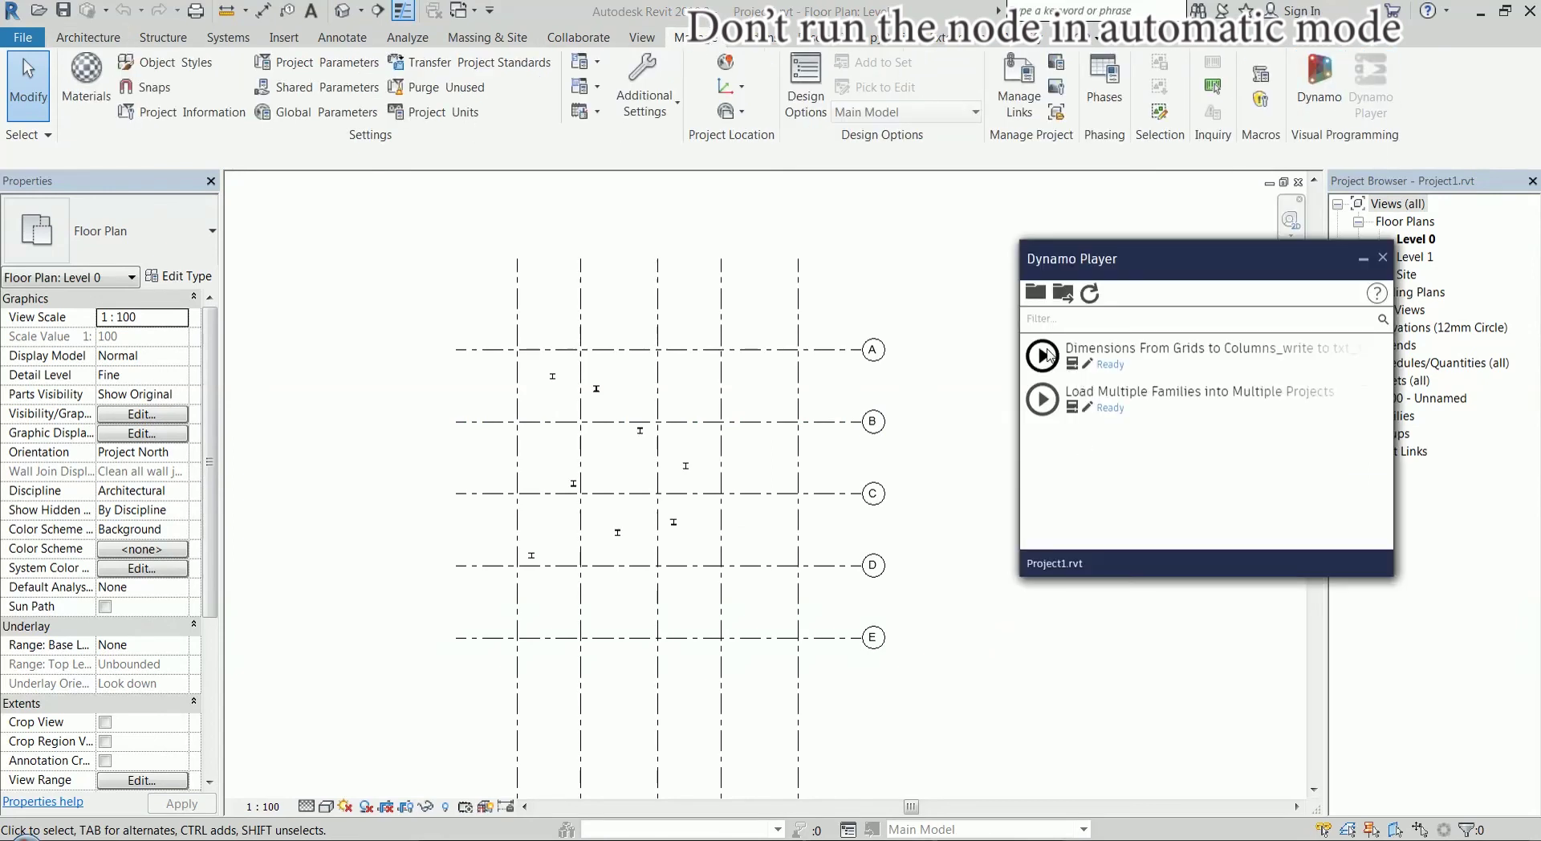
pyautogui.click(1043, 356)
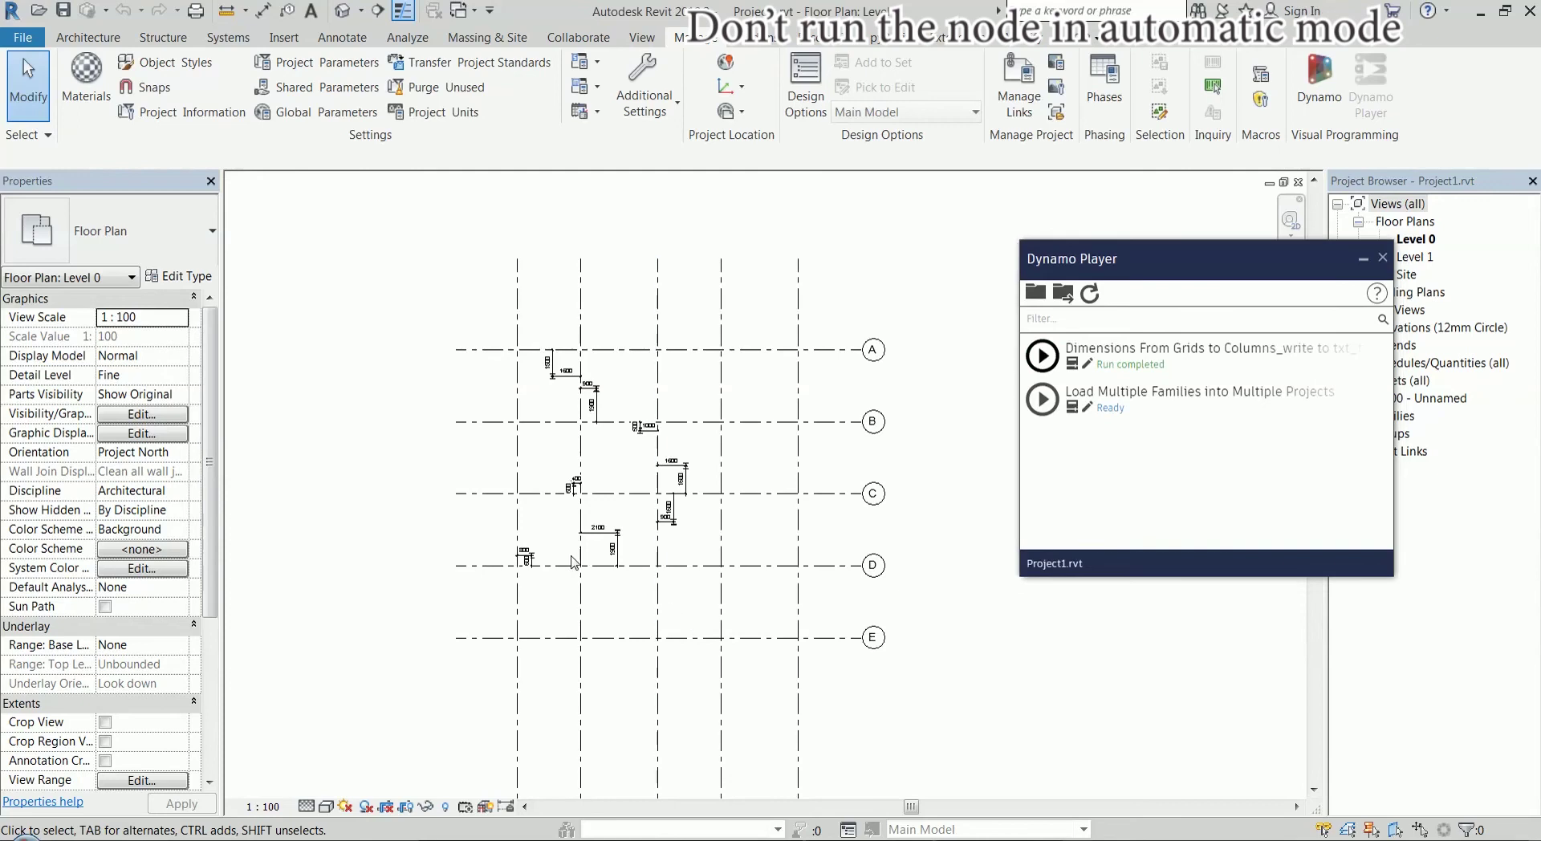
# Move the column beside grid 3 to about 900 mm below grid C and 1500 mm left of grid 2, and rerun the dimension script
pyautogui.scroll(5, 759, 558)
pyautogui.click(774, 526)
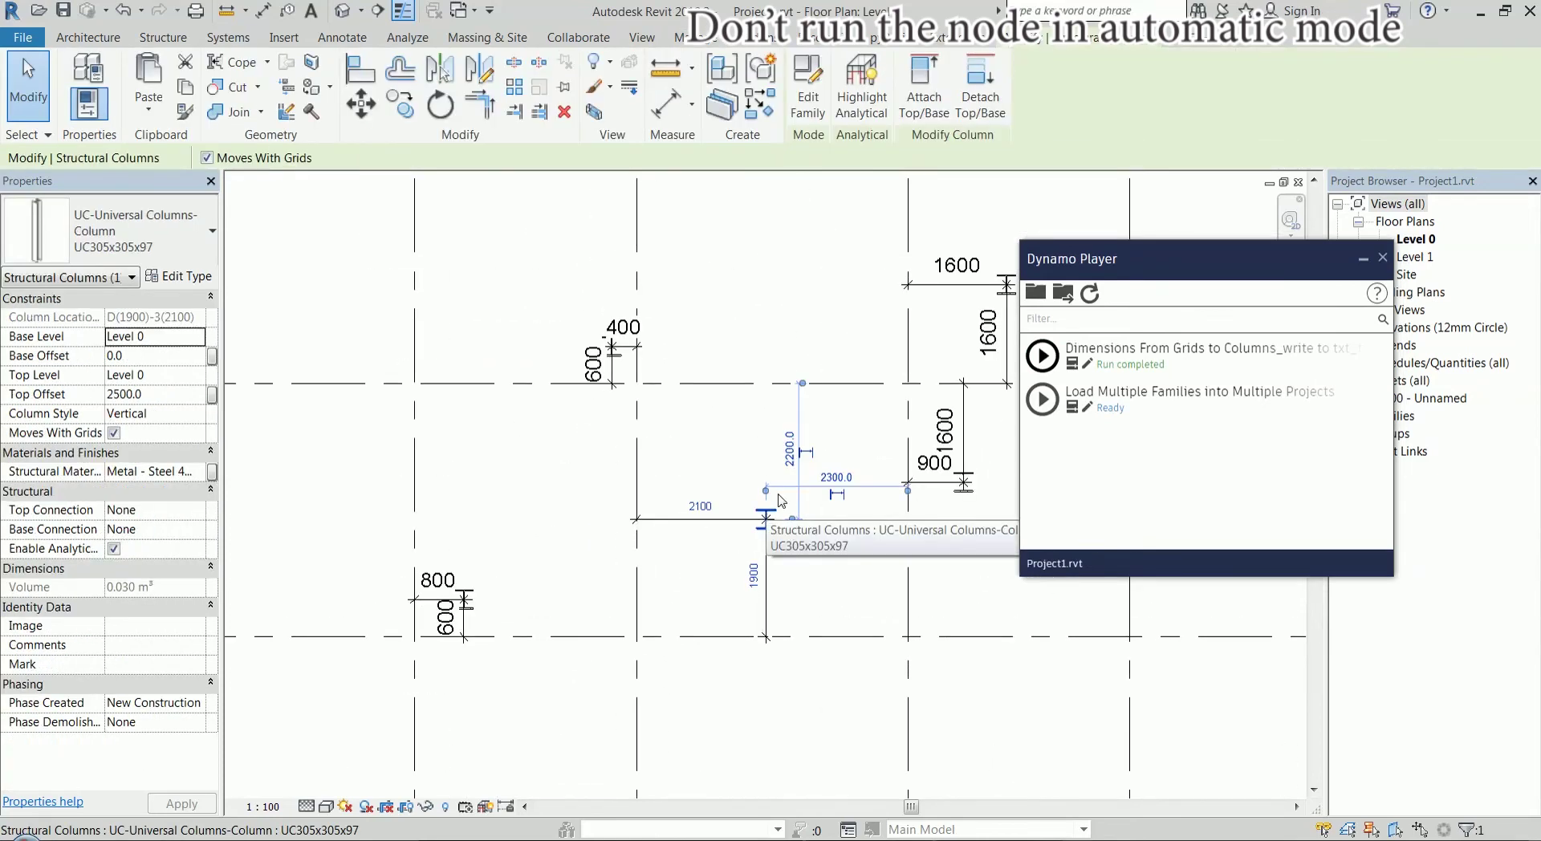
pyautogui.moveTo(777, 525); pyautogui.dragTo(815, 439)
pyautogui.click(1045, 362)
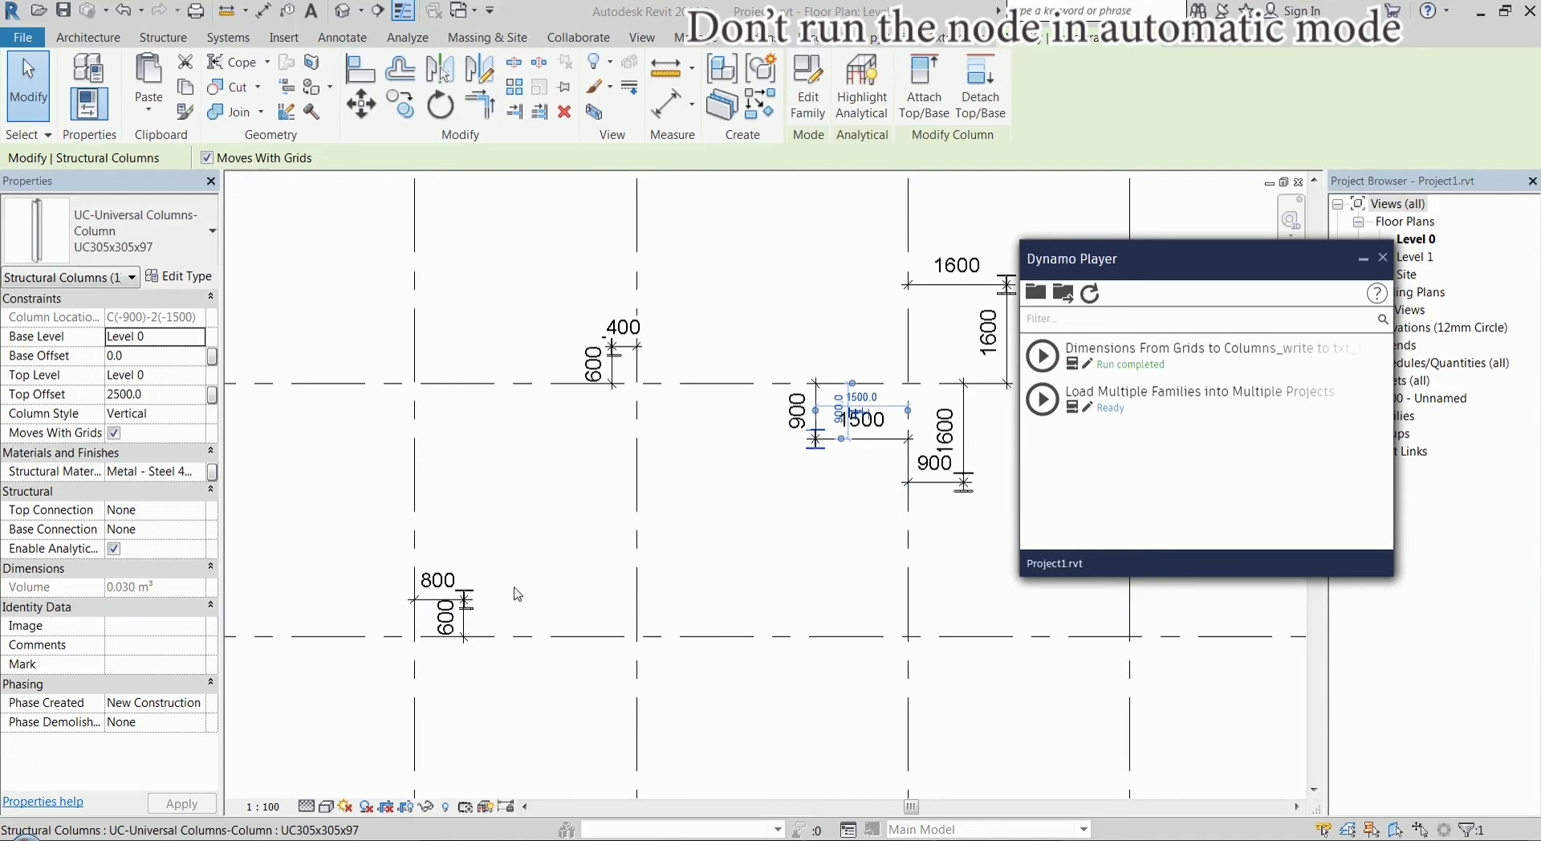
# Move the lower-left column to about 500 mm above grid D and 800 mm left of grid 3, and rerun the dimension script
pyautogui.moveTo(474, 616); pyautogui.dragTo(597, 619)
pyautogui.click(1042, 355)
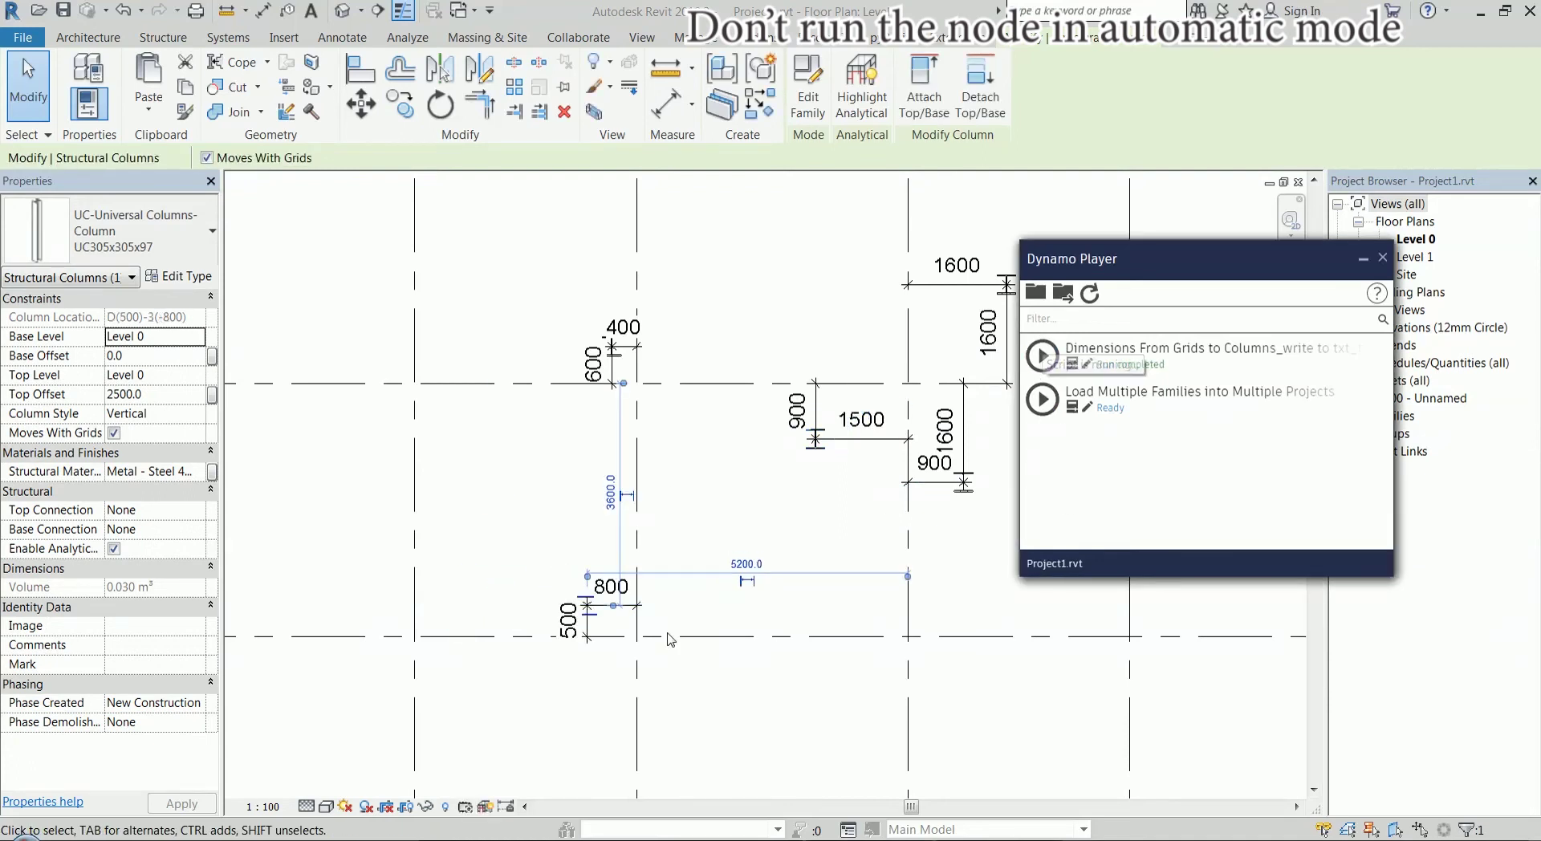
pyautogui.scroll(-2, 739, 499)
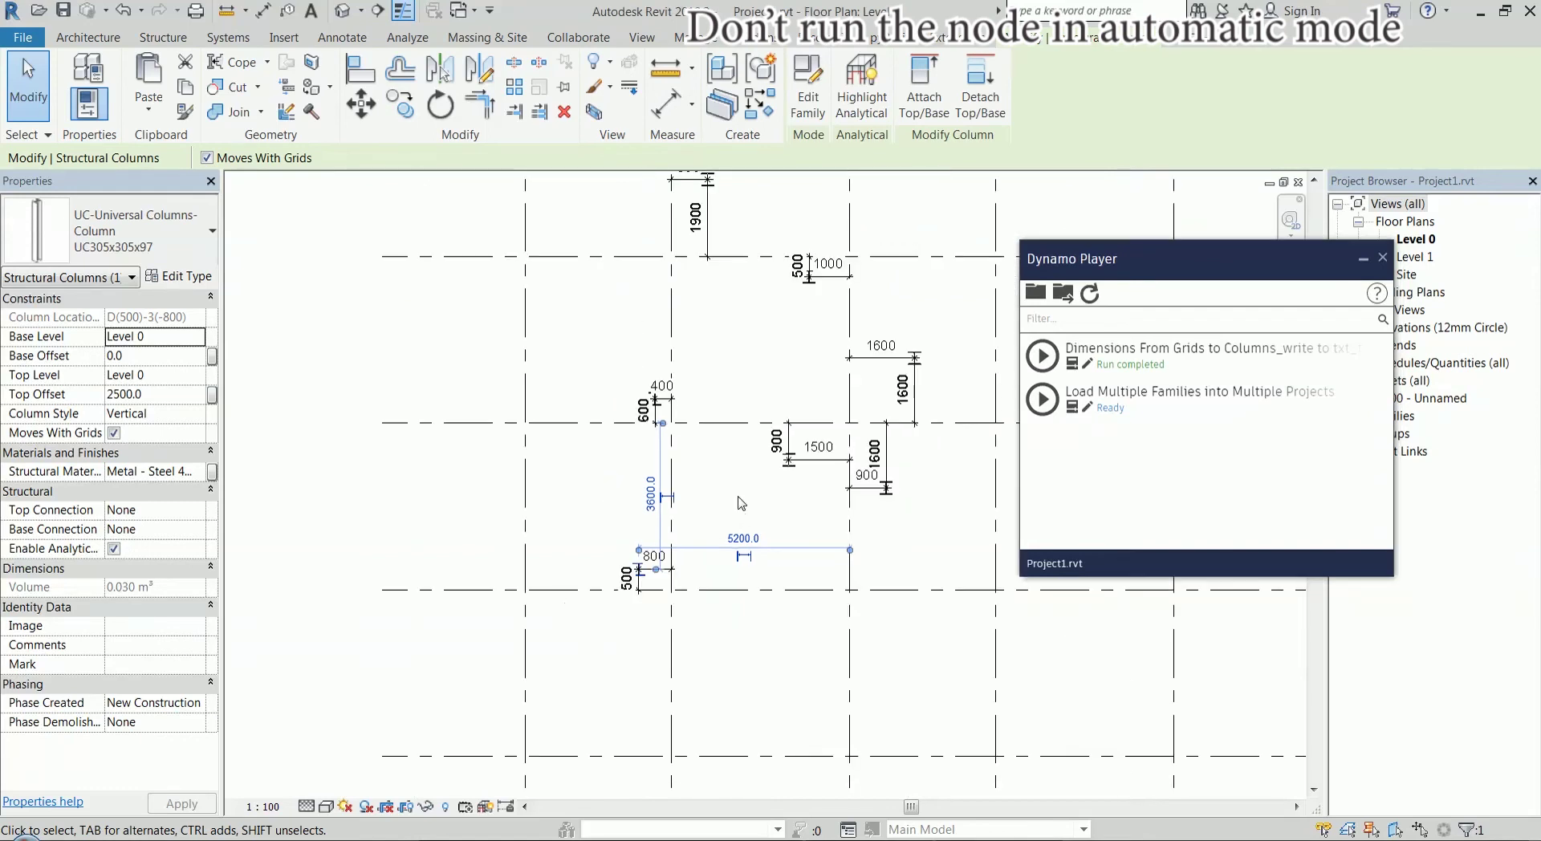
# Close Dynamo Player and switch to the Level 1 floor plan of test house.rvt
pyautogui.click(1381, 257)
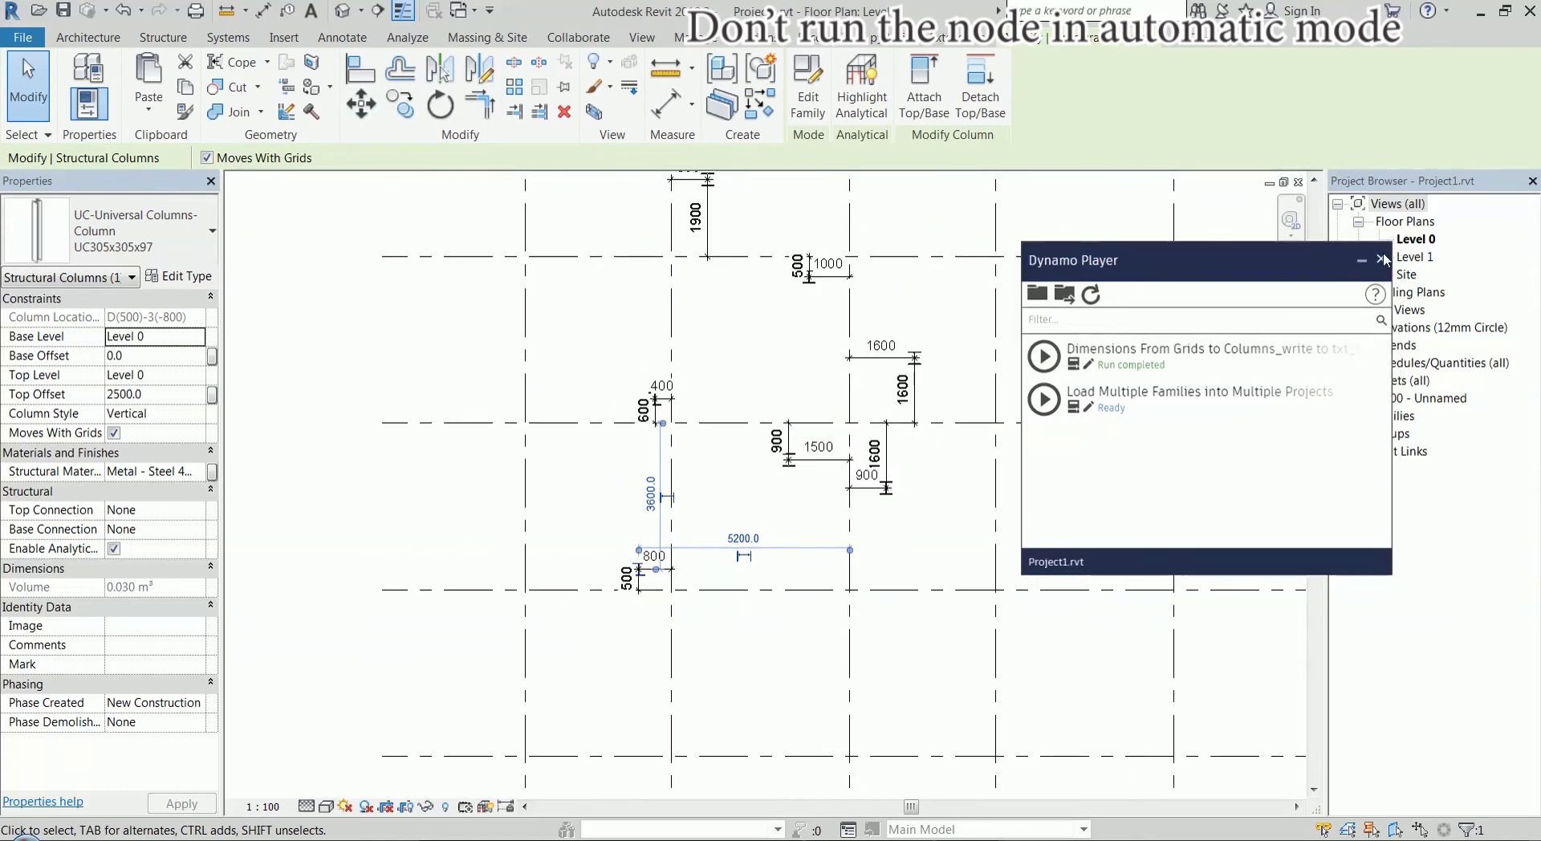
pyautogui.click(23, 40)
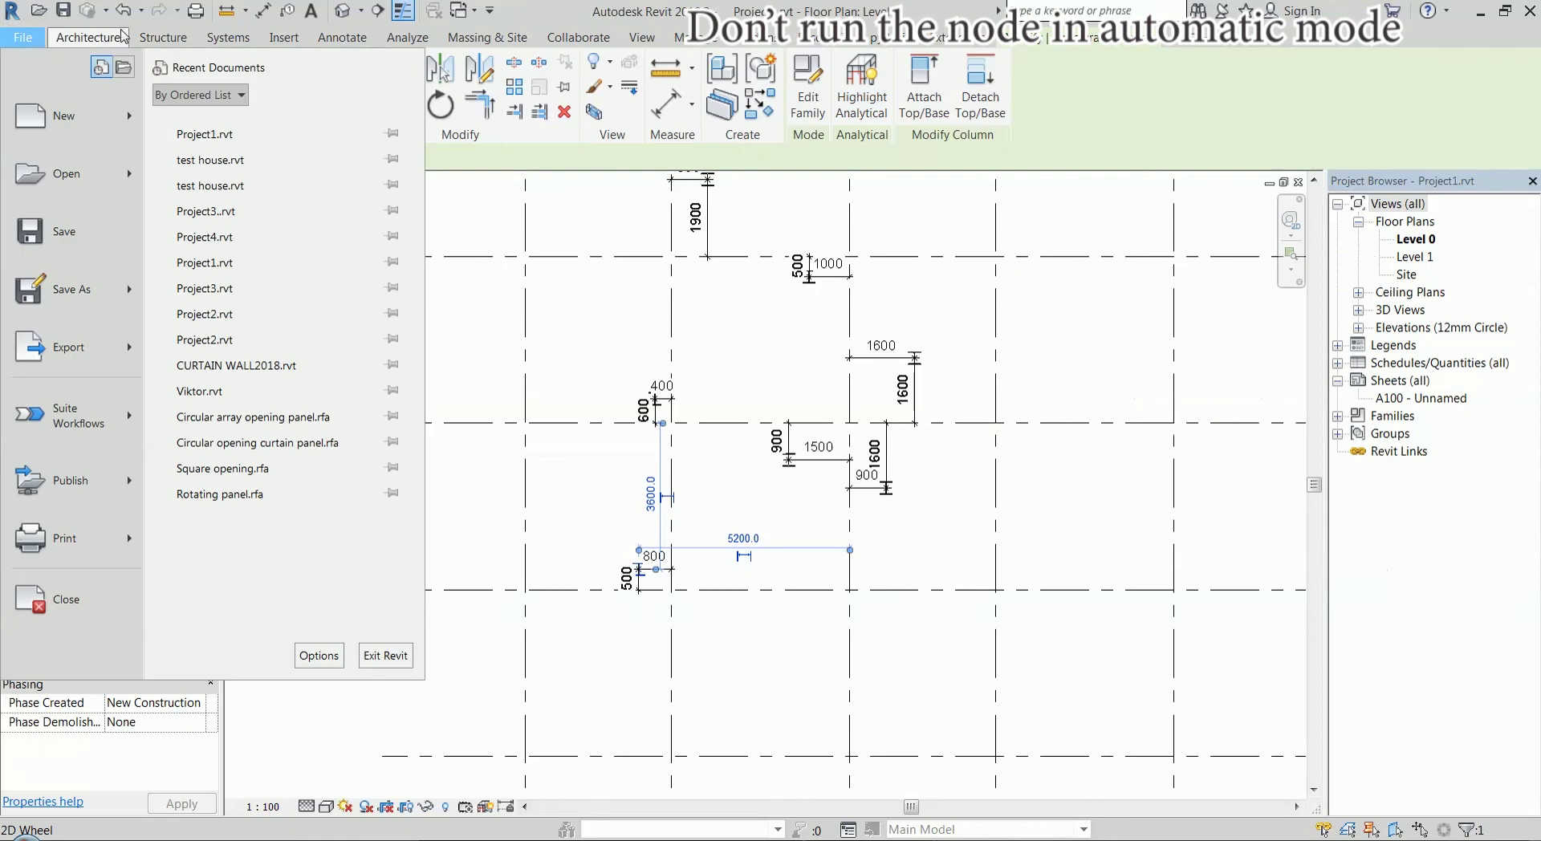
pyautogui.click(454, 18)
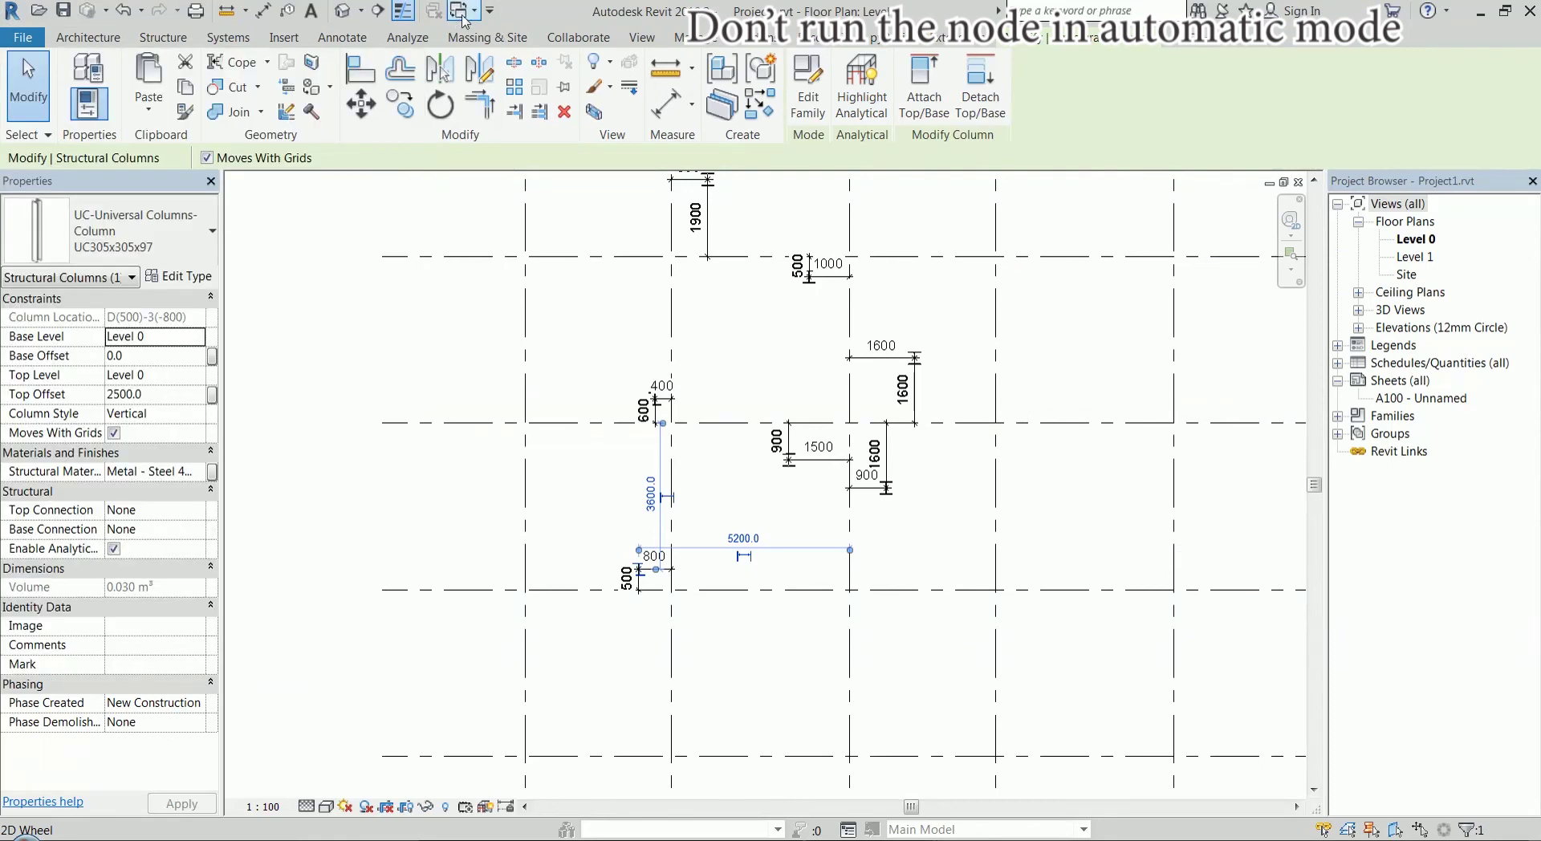
pyautogui.click(465, 17)
pyautogui.click(529, 63)
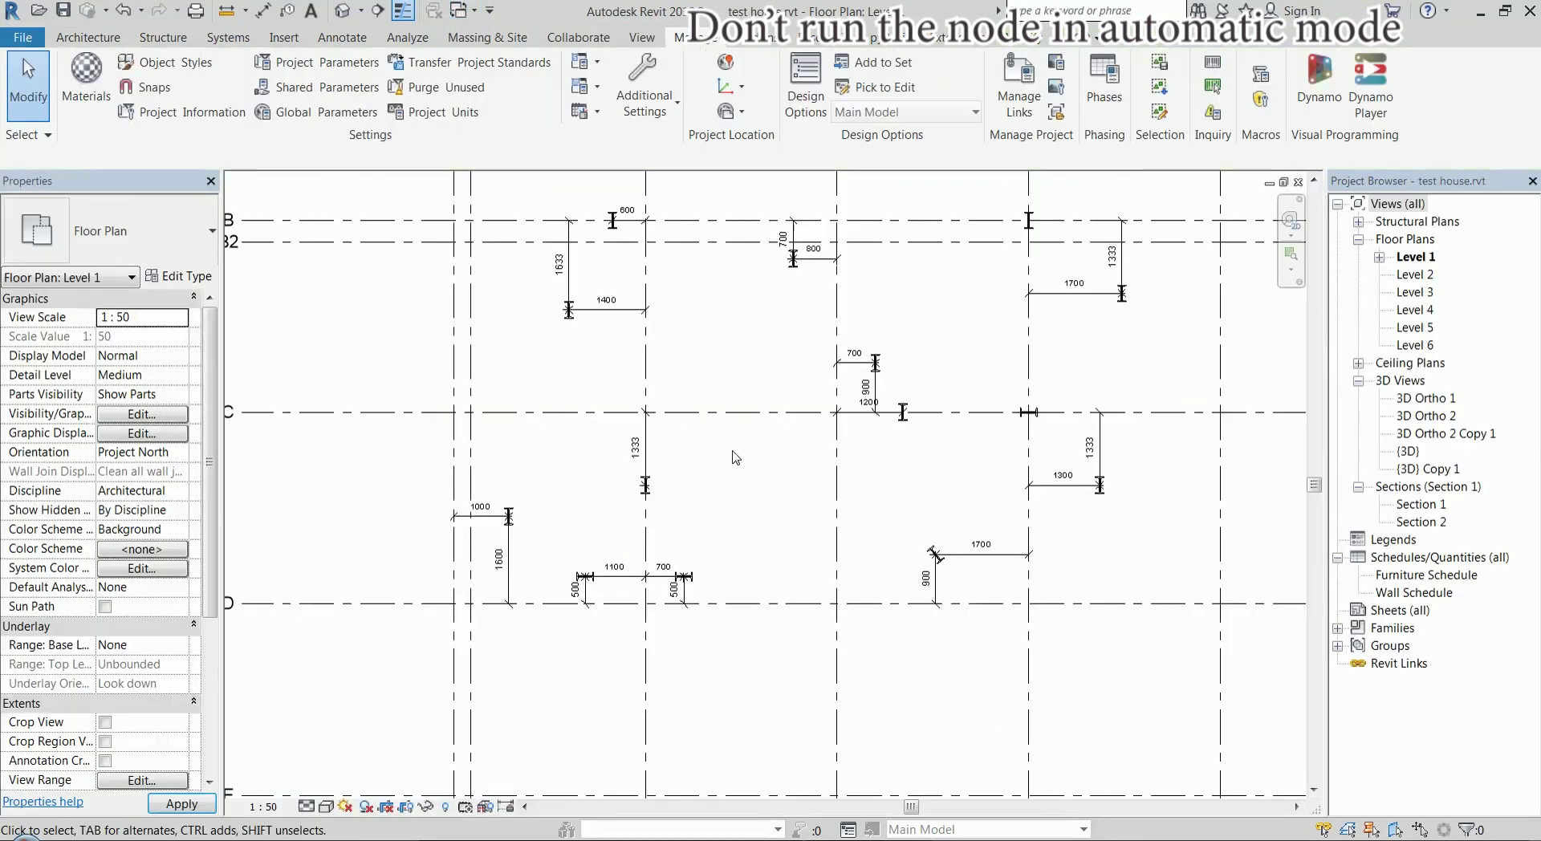
# Open Dynamo Player for test house.rvt and select the Dubbel C column between grids 1' and 2 above grid D
pyautogui.click(1373, 107)
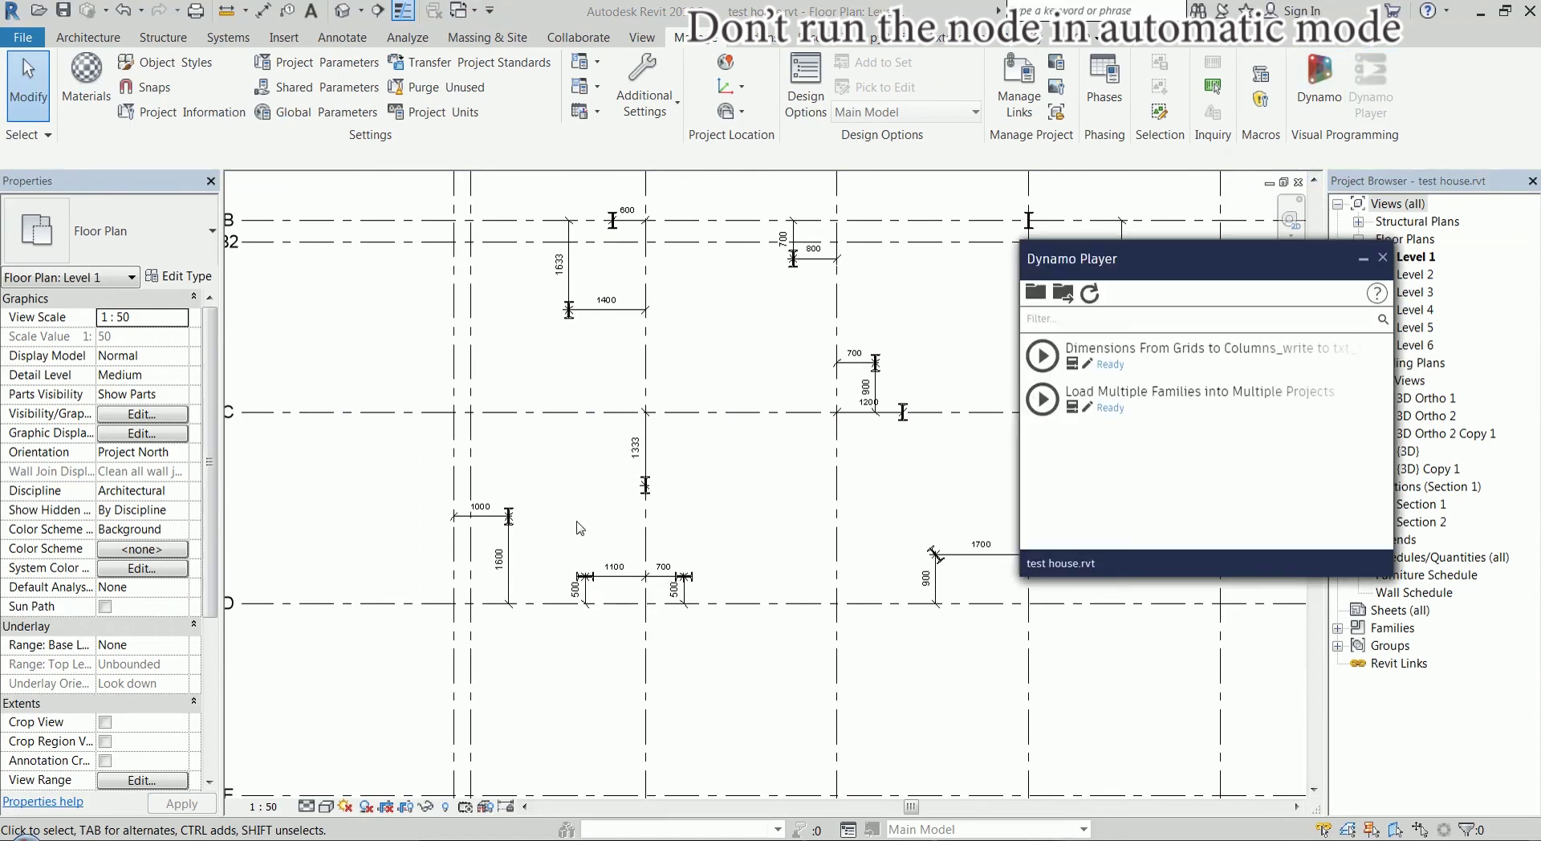
pyautogui.doubleClick(508, 518)
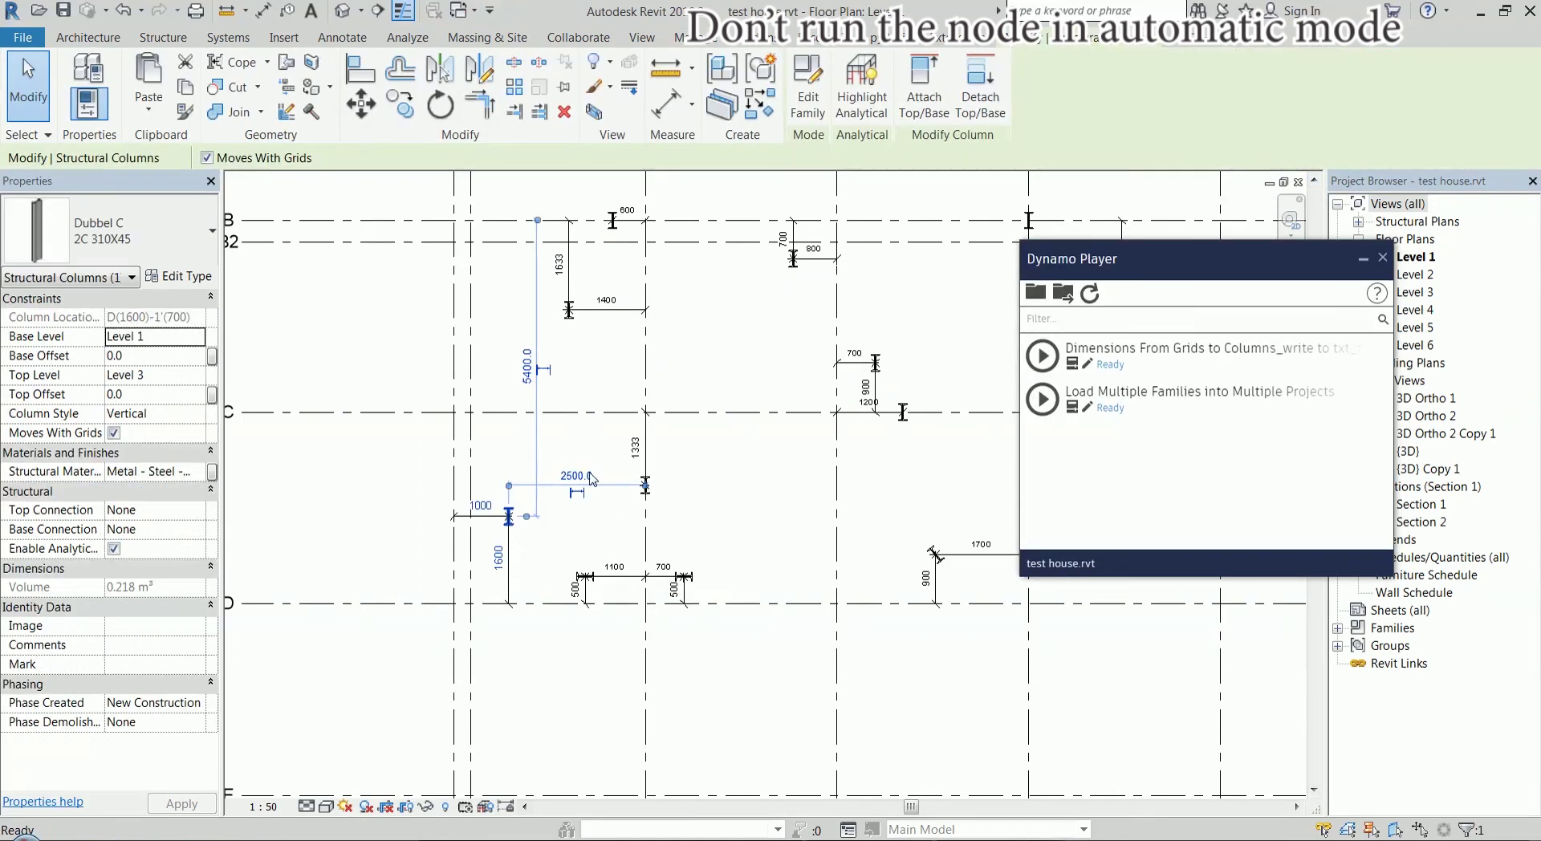
pyautogui.click(1298, 182)
pyautogui.click(830, 429)
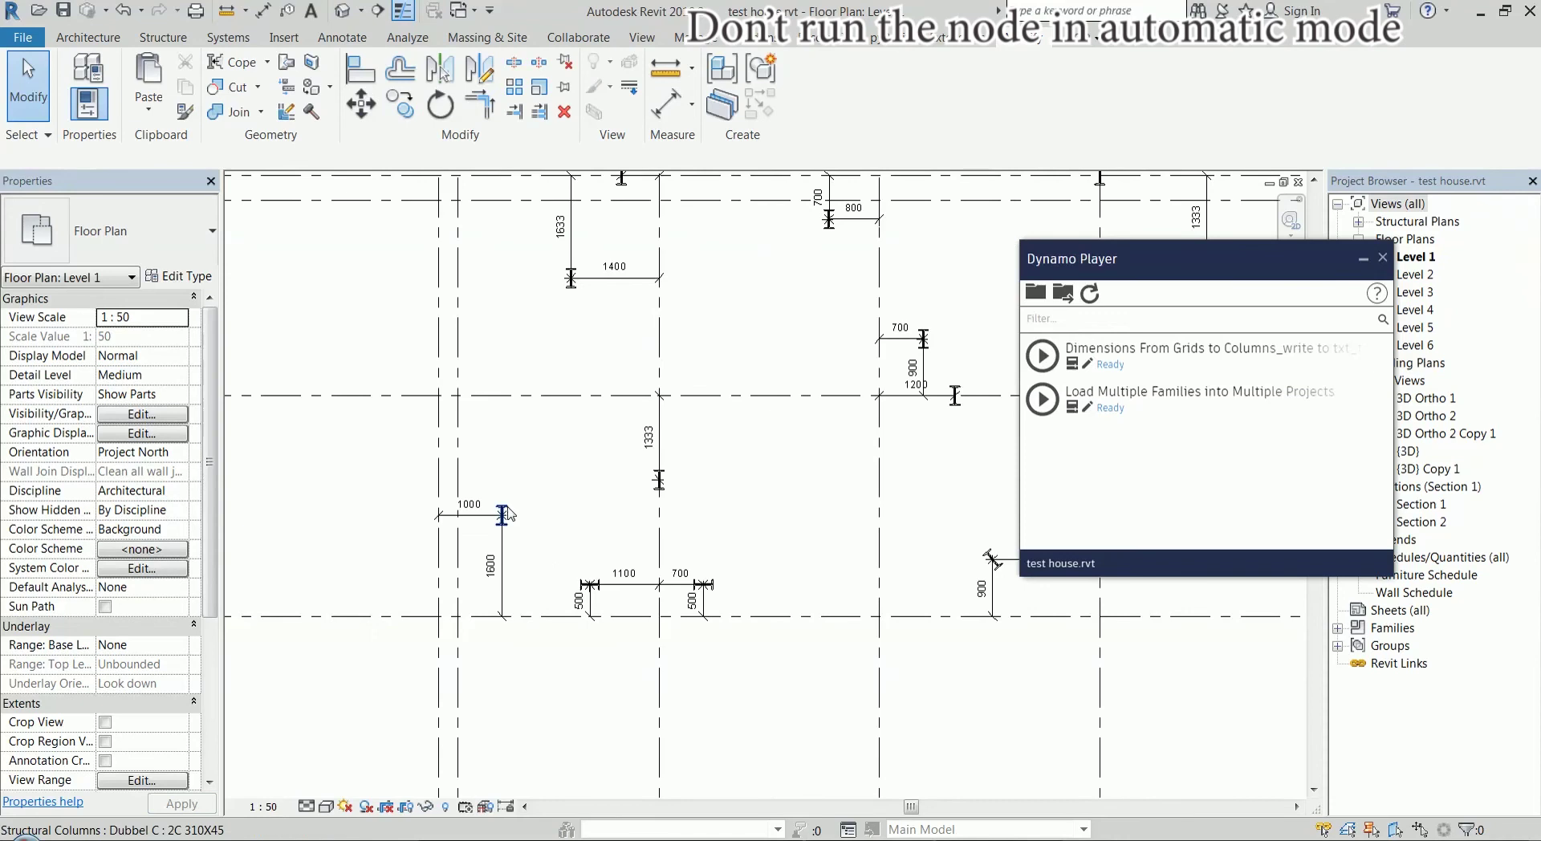
pyautogui.click(509, 513)
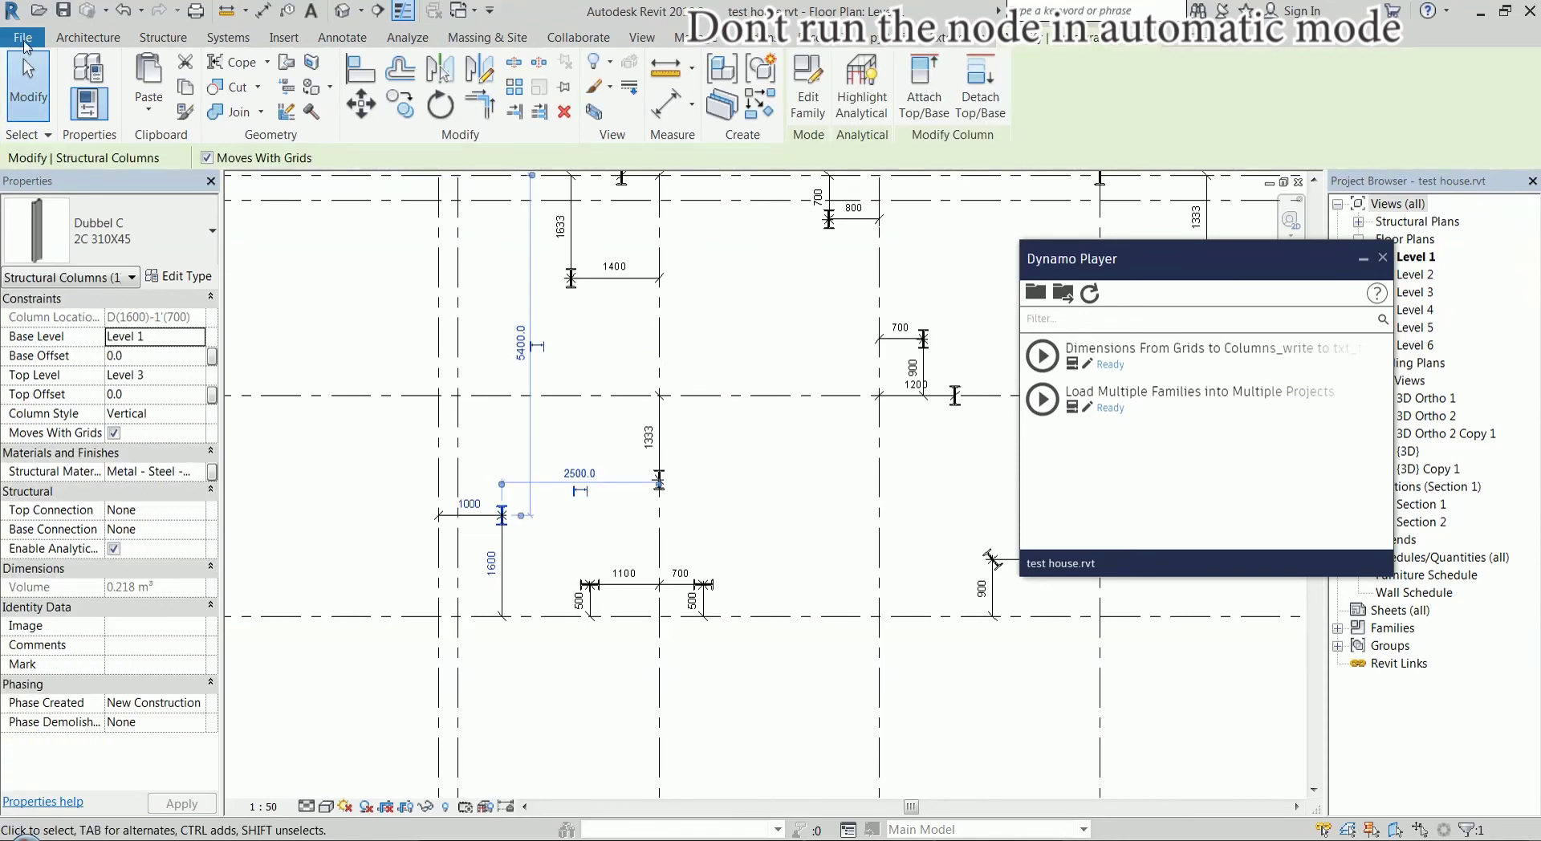
# In the user interface options, customize the double-click settings so that double-clicking a Family does nothing
pyautogui.click(22, 42)
pyautogui.click(318, 651)
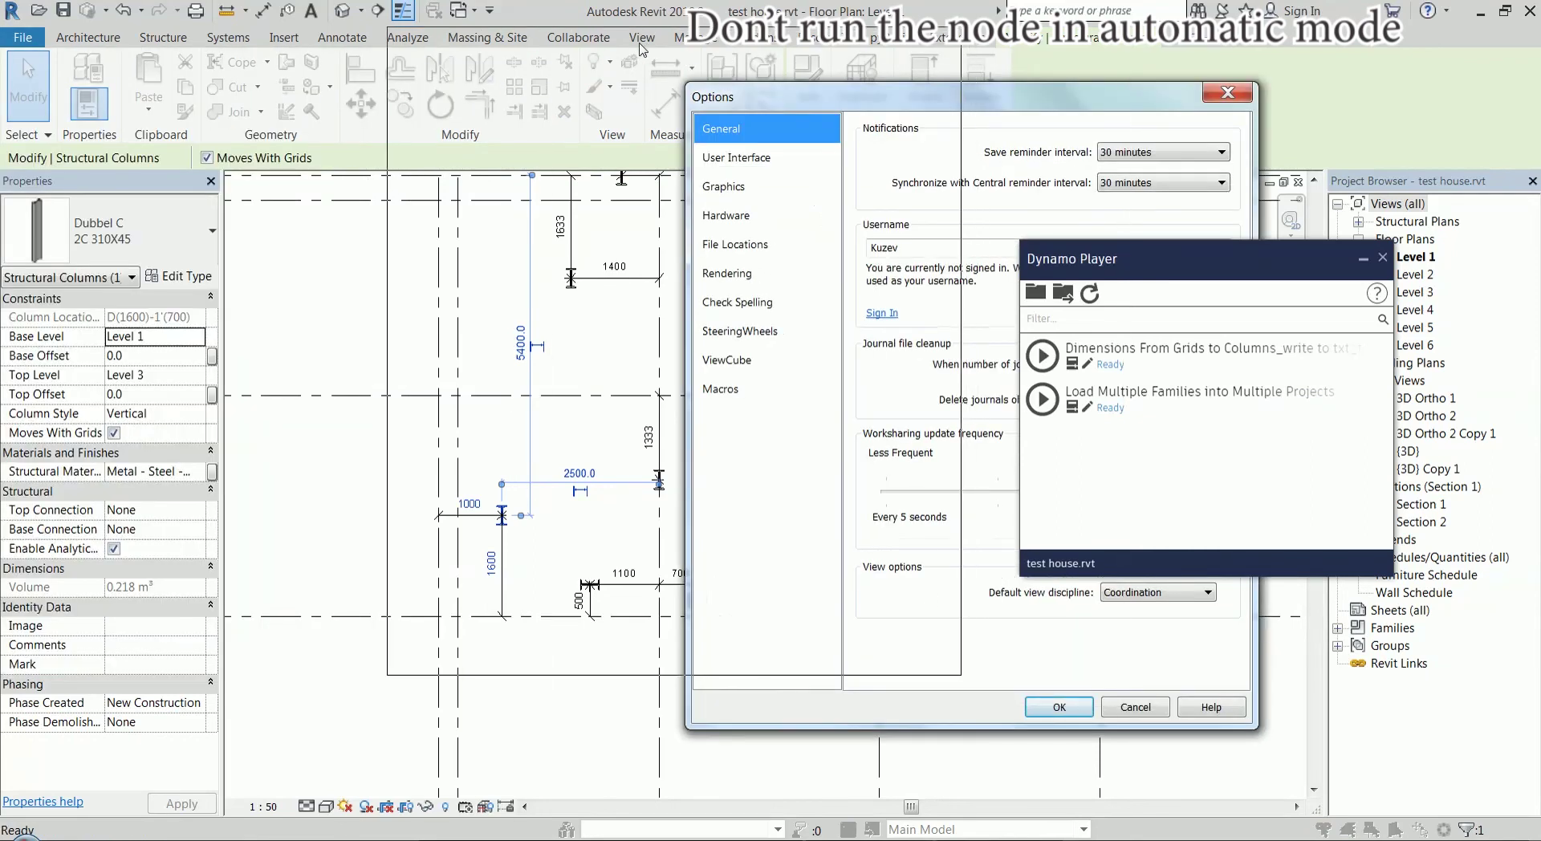
pyautogui.moveTo(938, 105); pyautogui.dragTo(640, 49)
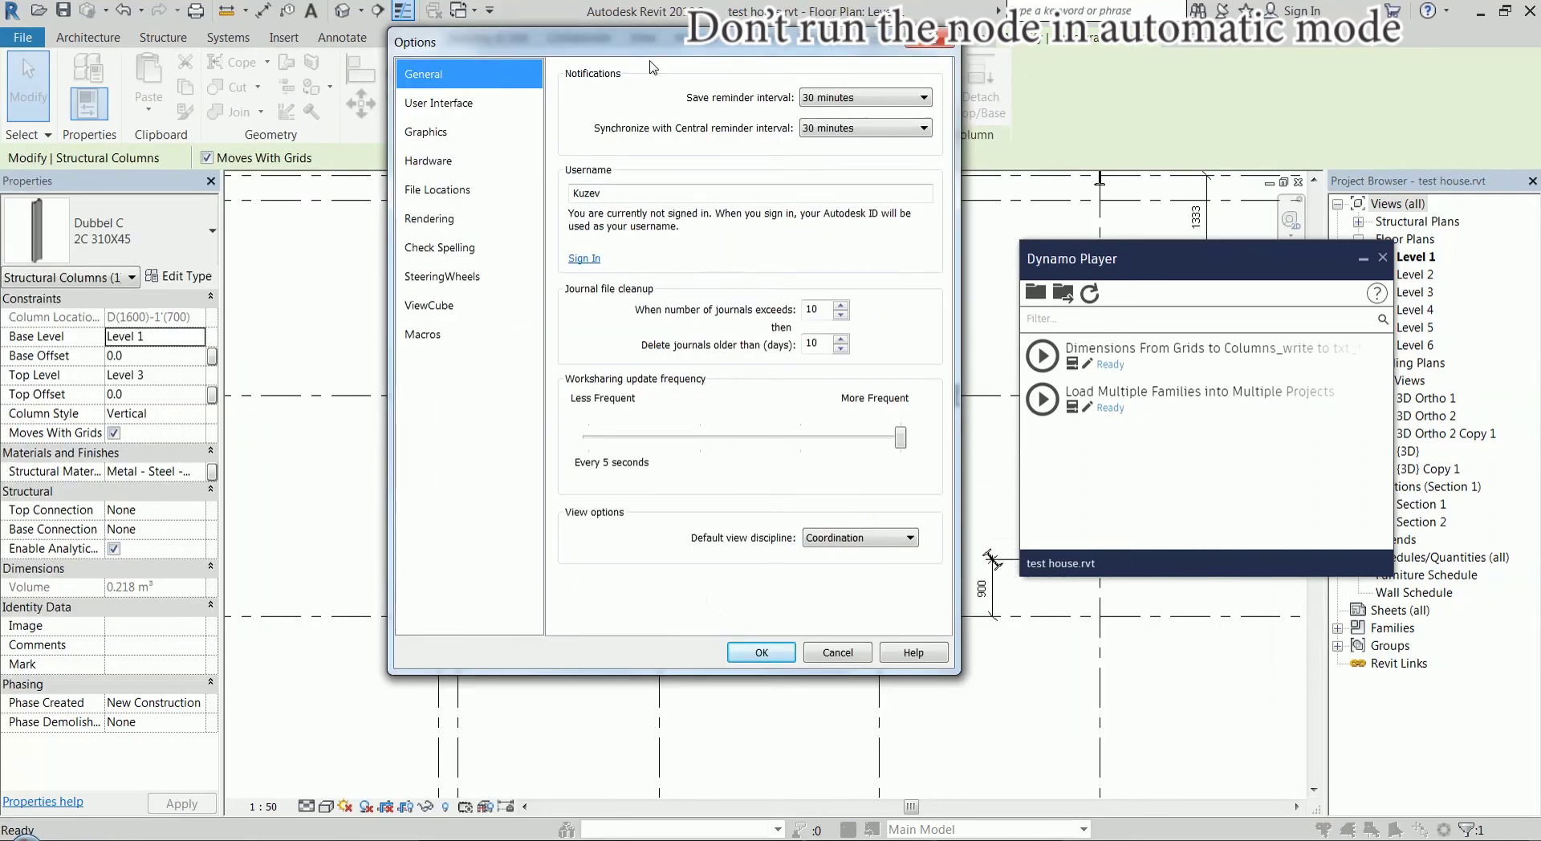
pyautogui.click(484, 104)
pyautogui.click(772, 321)
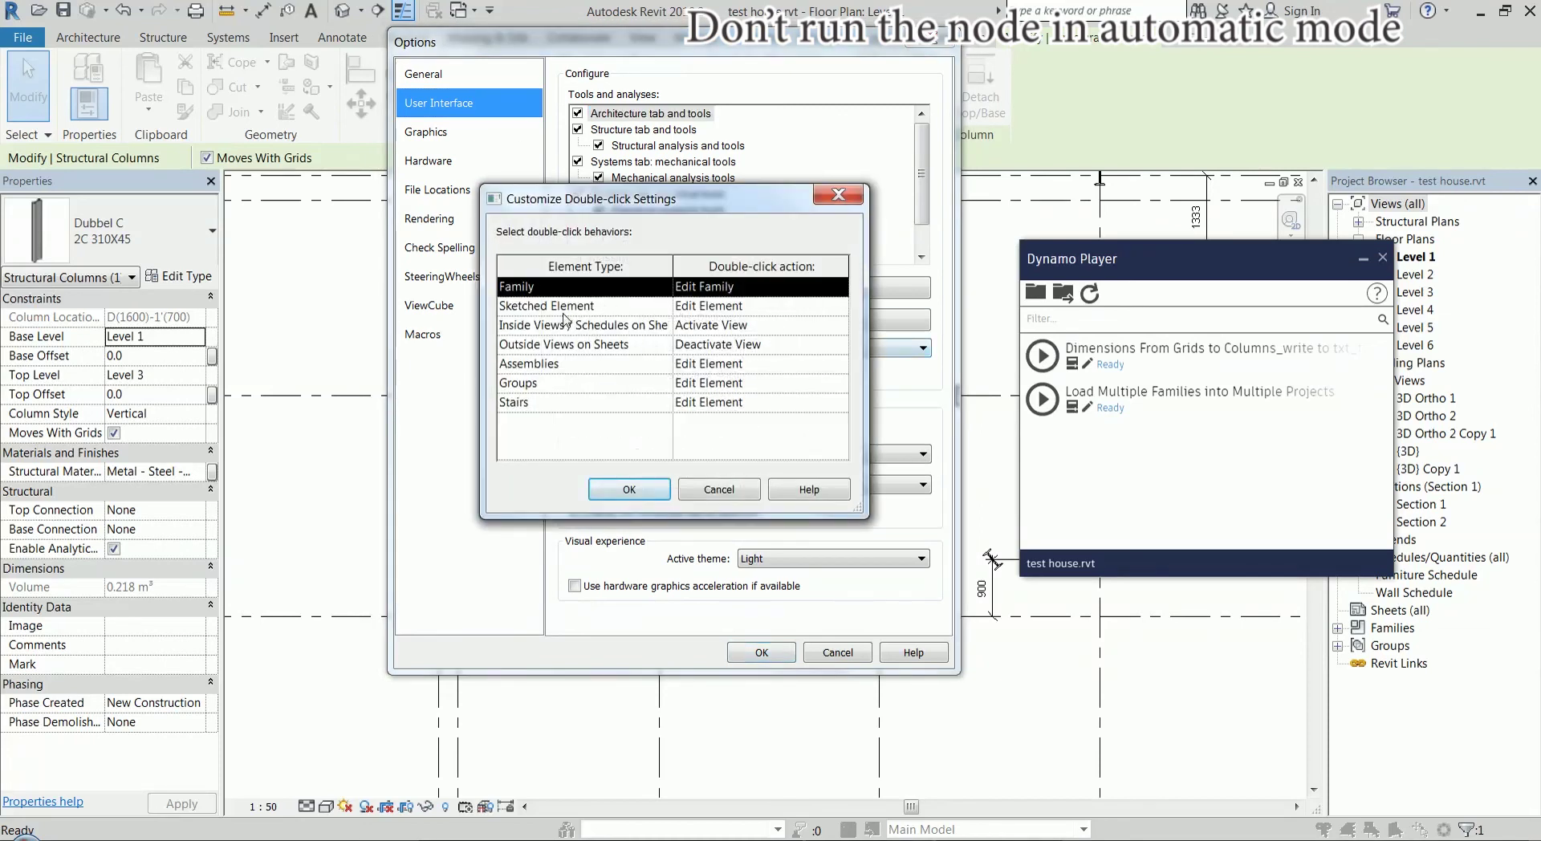
pyautogui.click(826, 290)
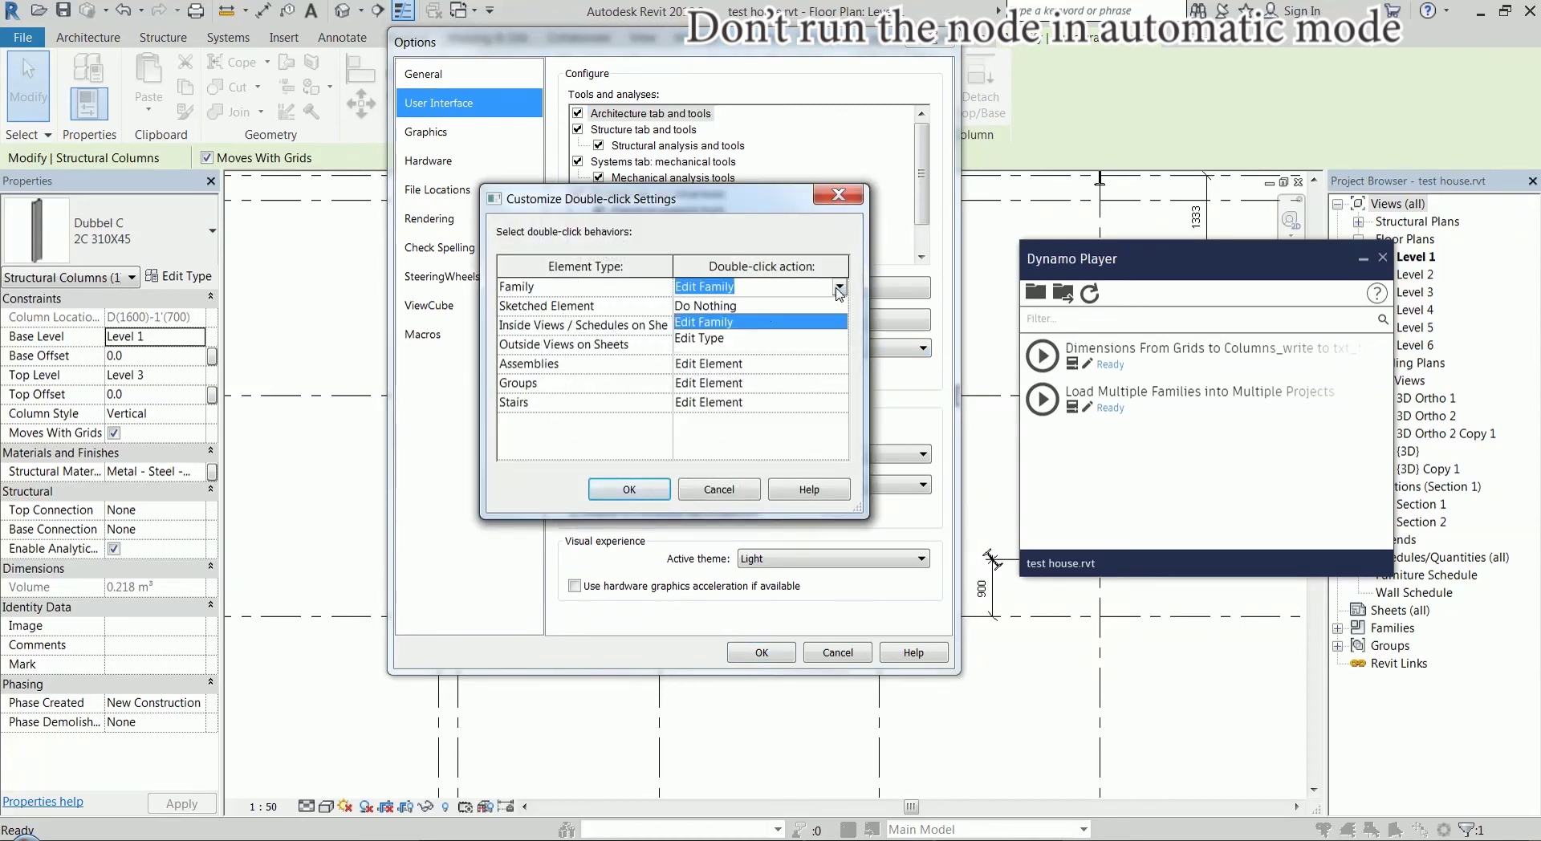
pyautogui.click(760, 313)
pyautogui.click(652, 491)
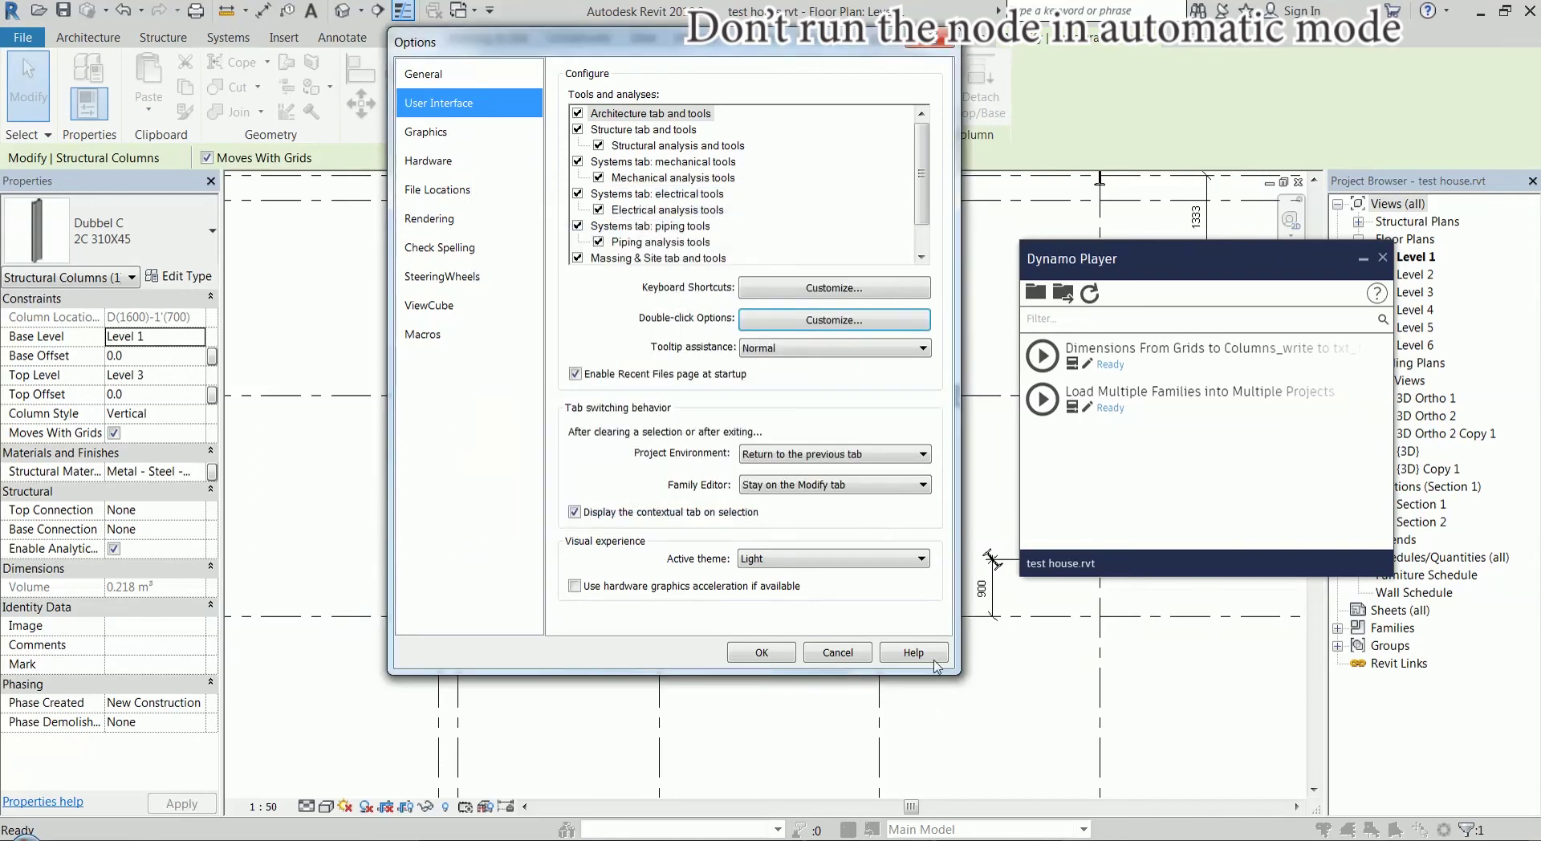
pyautogui.click(762, 652)
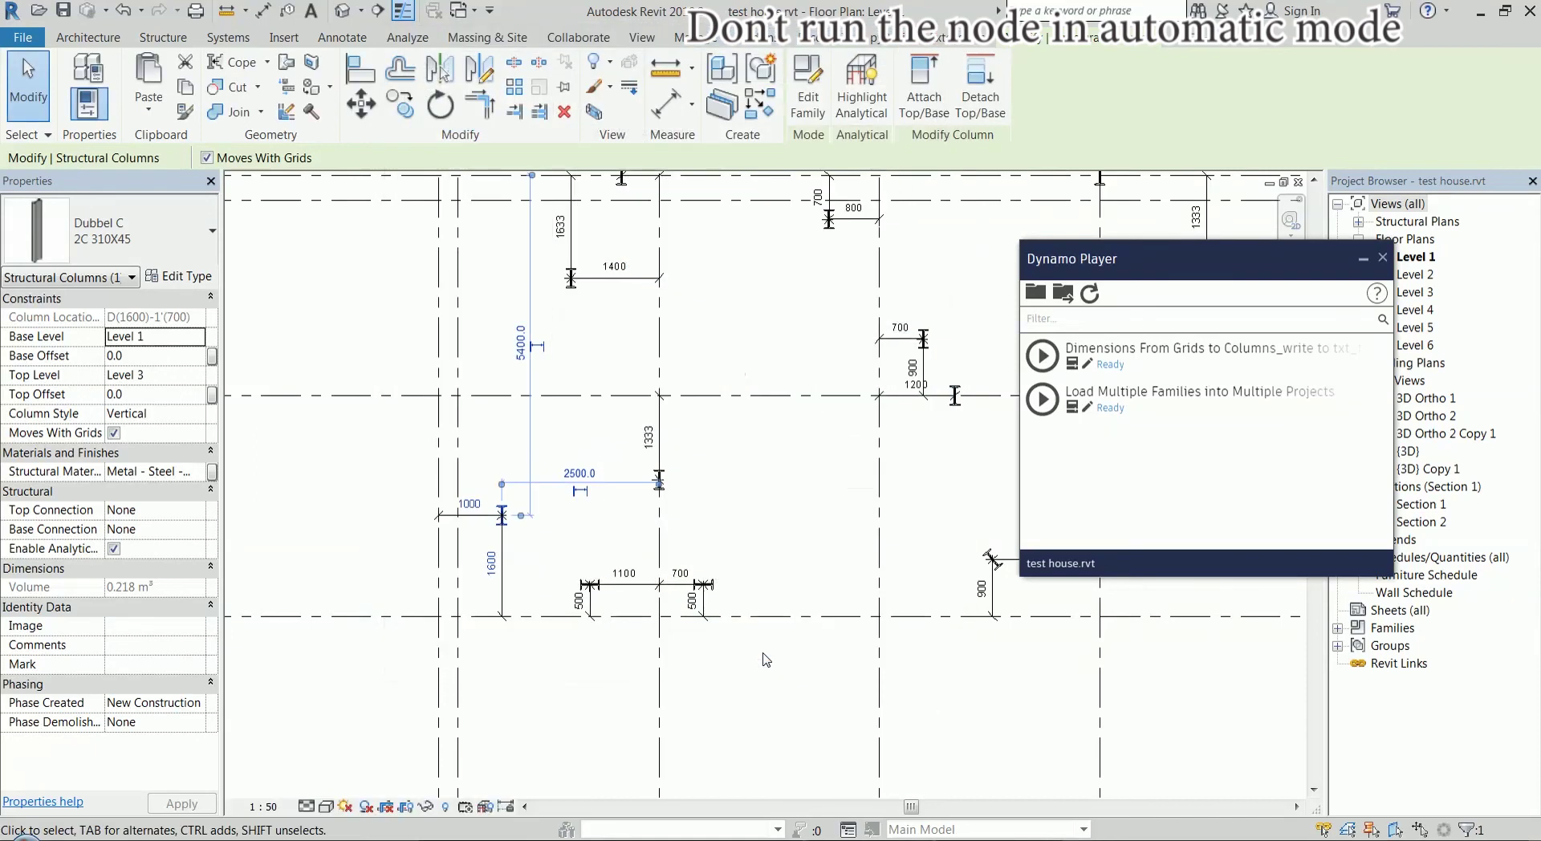
# Move the Dubbel C column to about 400 mm below grid C and 1000 mm left of grid 2, and rerun the dimension script
pyautogui.click(864, 520)
pyautogui.click(502, 514)
pyautogui.moveTo(502, 514); pyautogui.dragTo(616, 419)
pyautogui.press('Escape')
pyautogui.click(1042, 355)
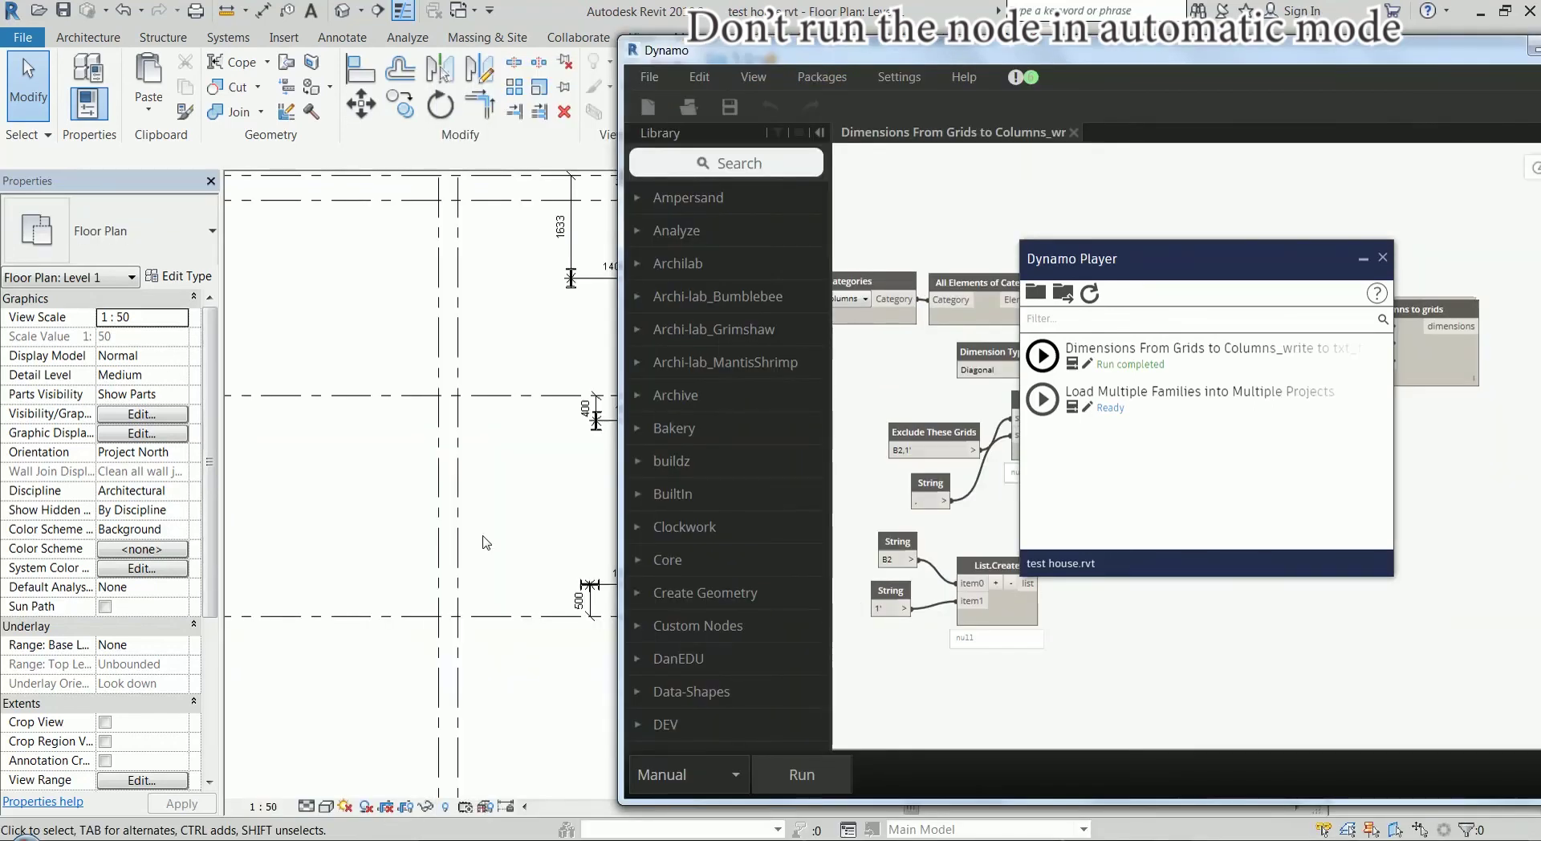
# Select all Diagonal linear dimensions visible in the Level 1 view and delete them
pyautogui.scroll(-2, 359, 556)
pyautogui.click(444, 467)
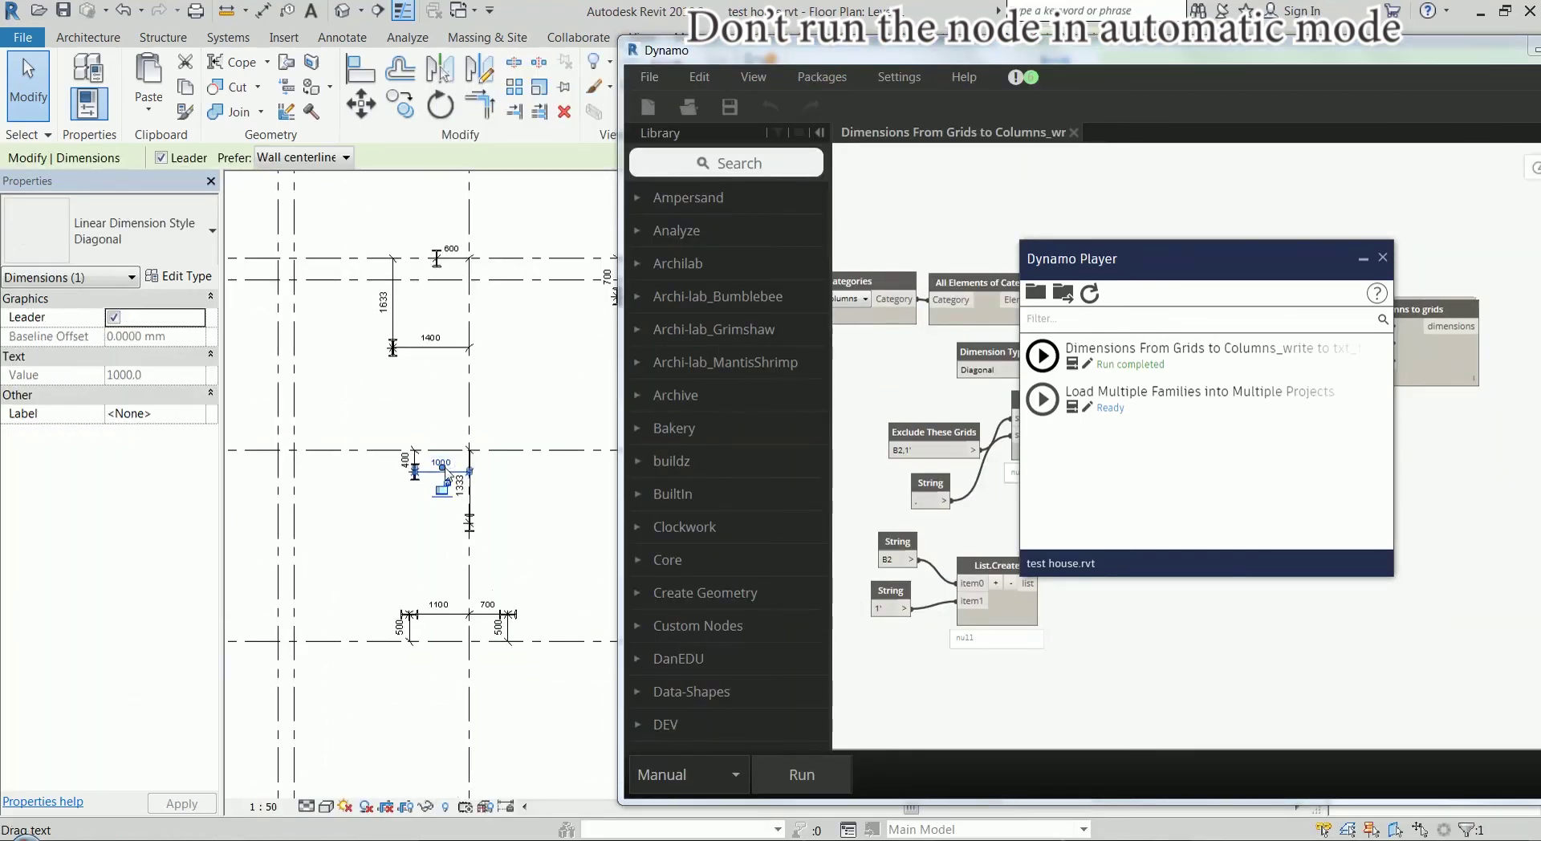
pyautogui.rightClick(446, 467)
pyautogui.moveTo(562, 263)
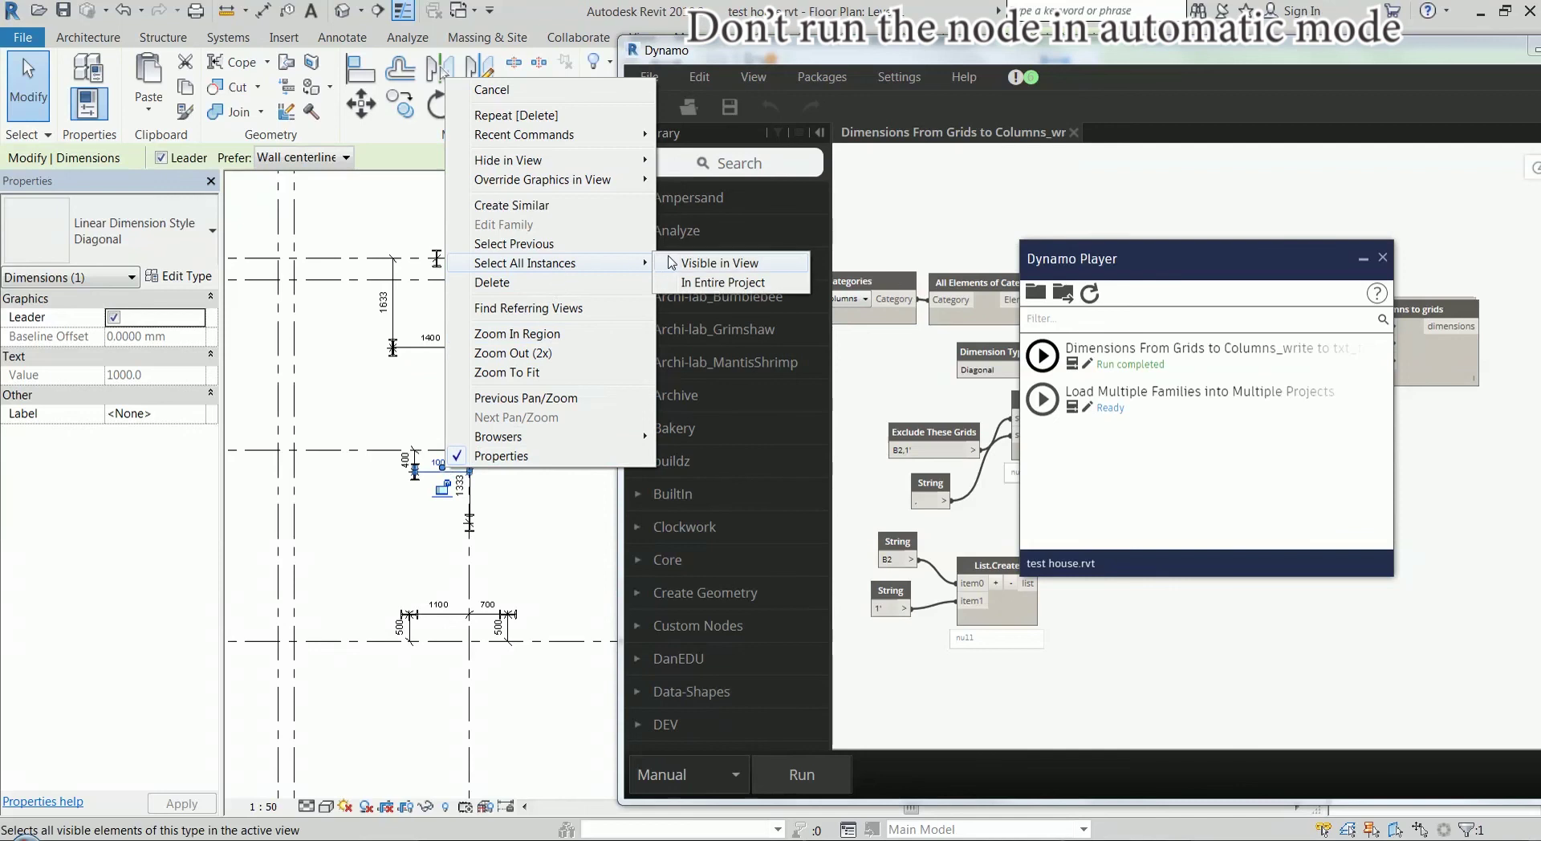
pyautogui.click(675, 265)
pyautogui.press('Delete')
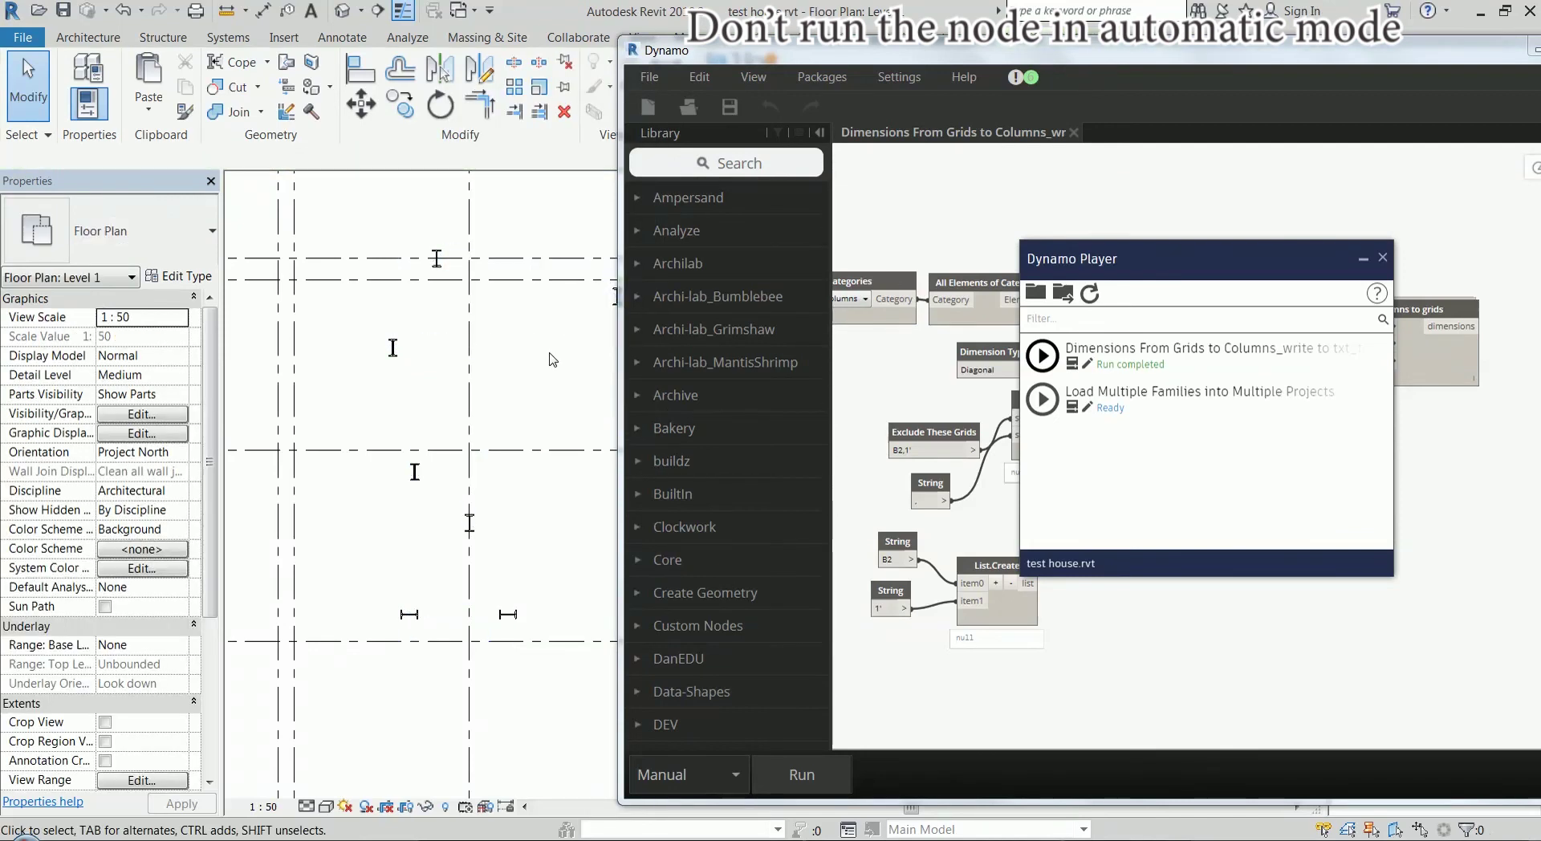
# Close Dynamo Player and add a Select Model Elements node above the All Elements of Category node in the Dynamo graph
pyautogui.click(1382, 259)
pyautogui.rightClick(1017, 217)
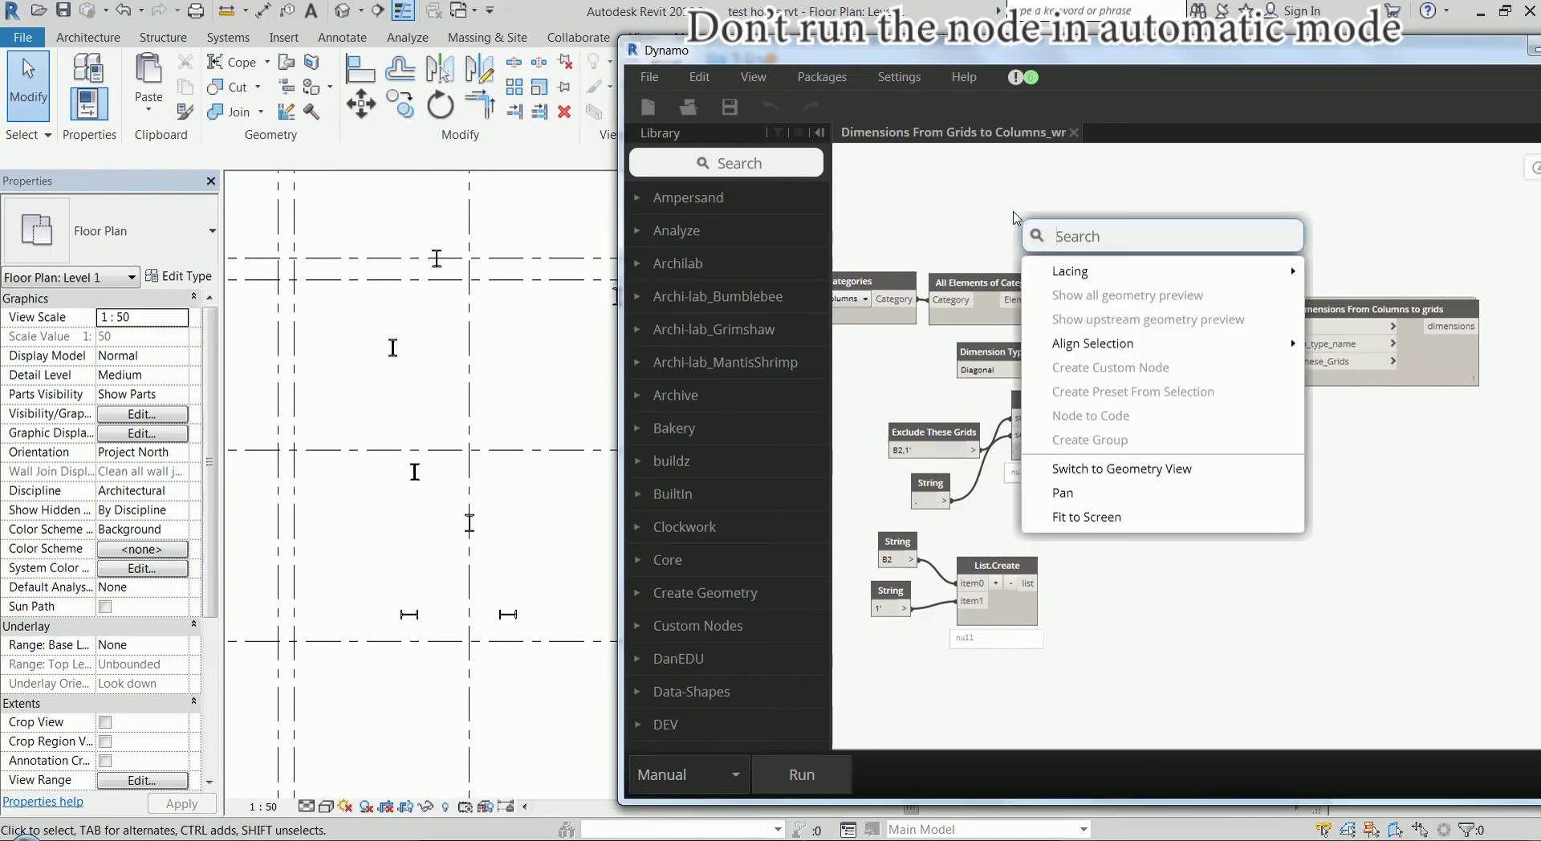
pyautogui.write('sel')
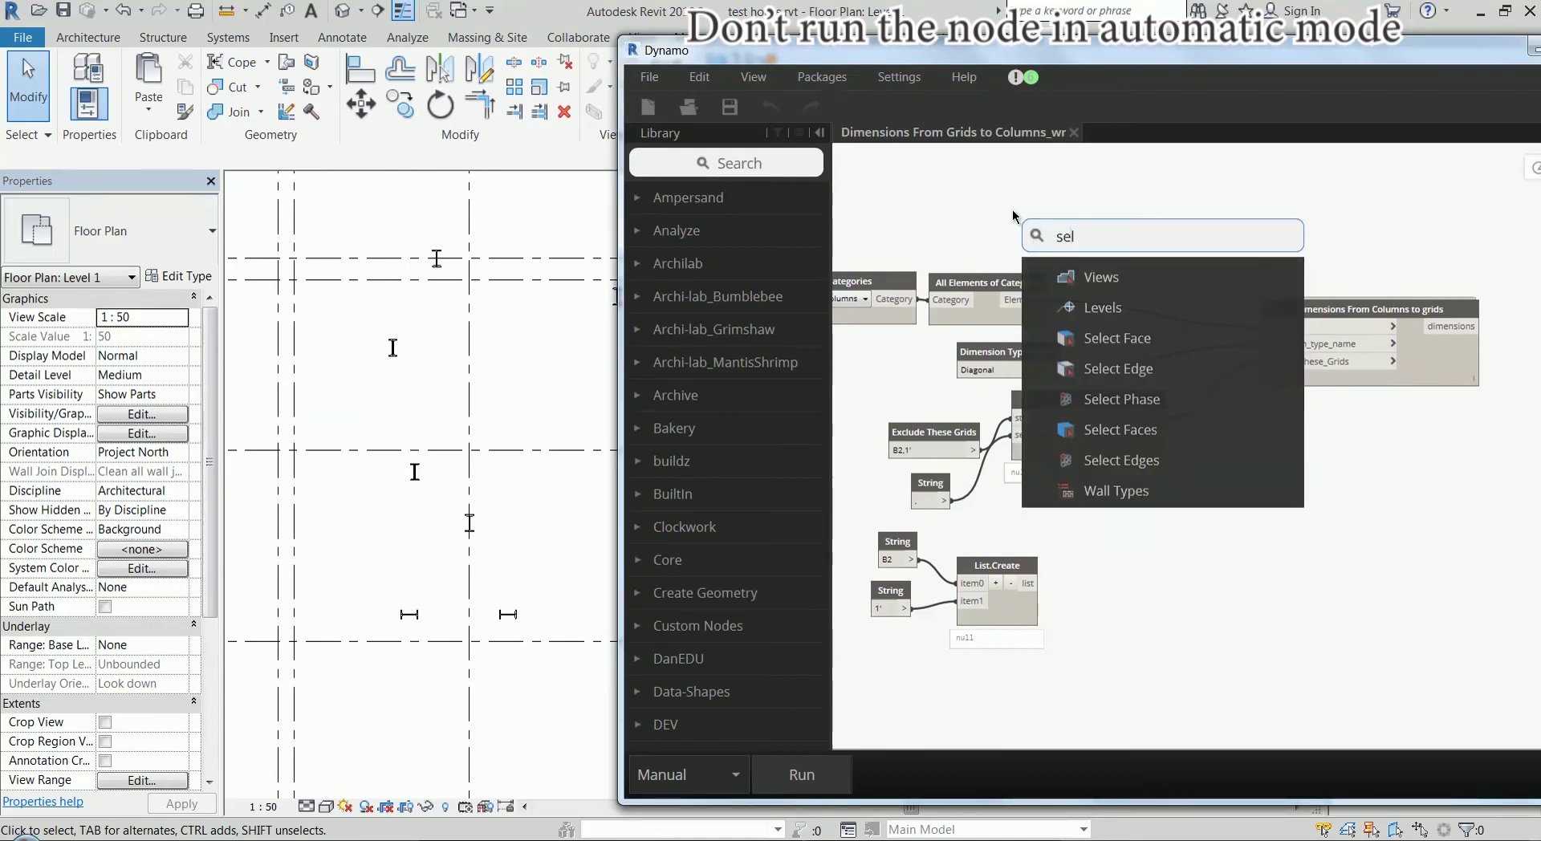
pyautogui.write('ect ele')
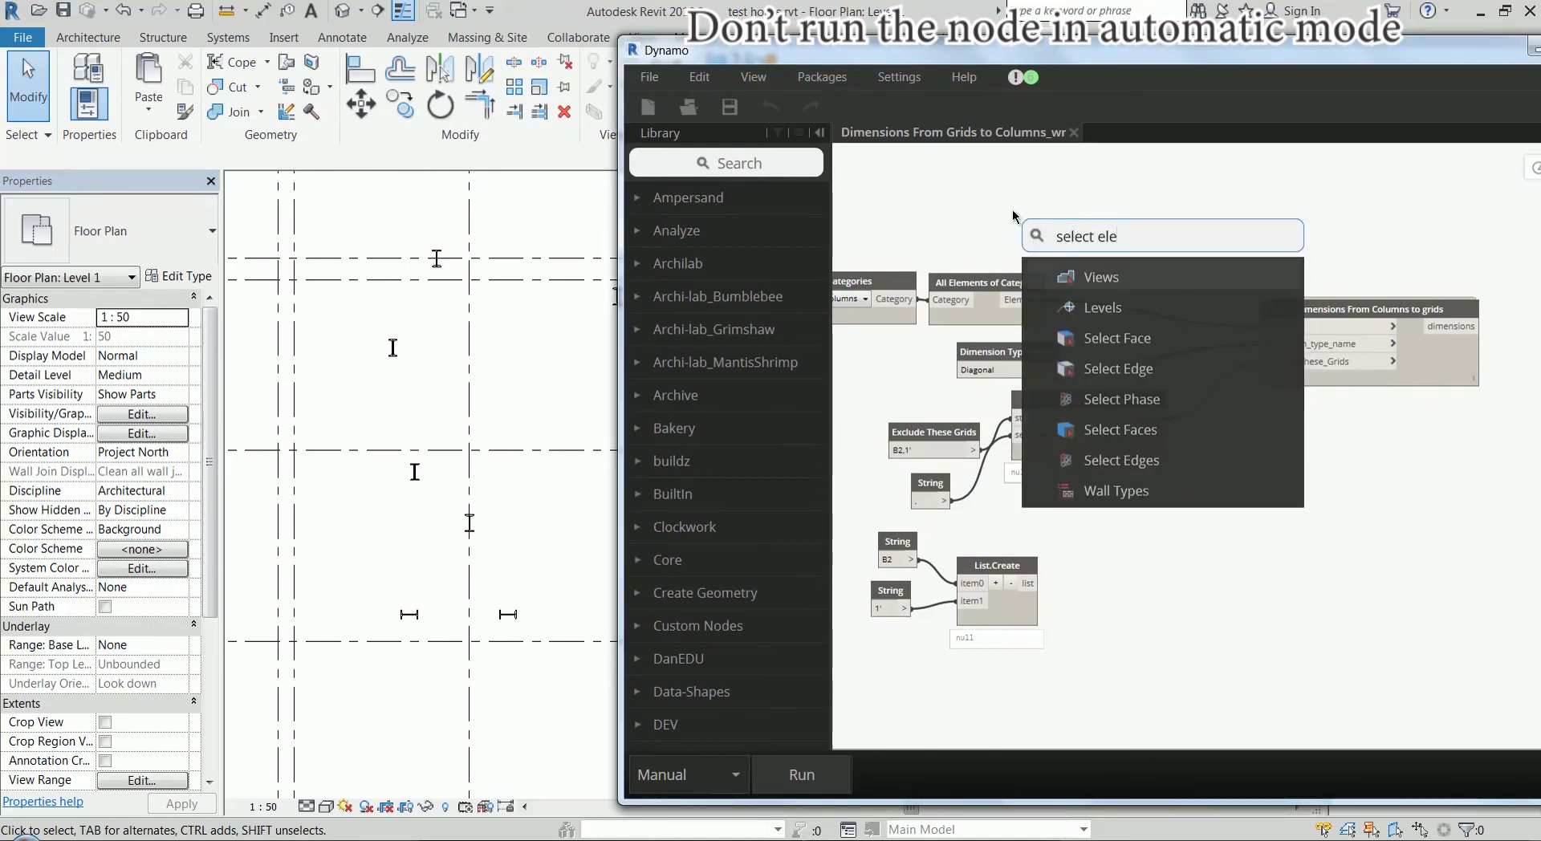
pyautogui.write('ments')
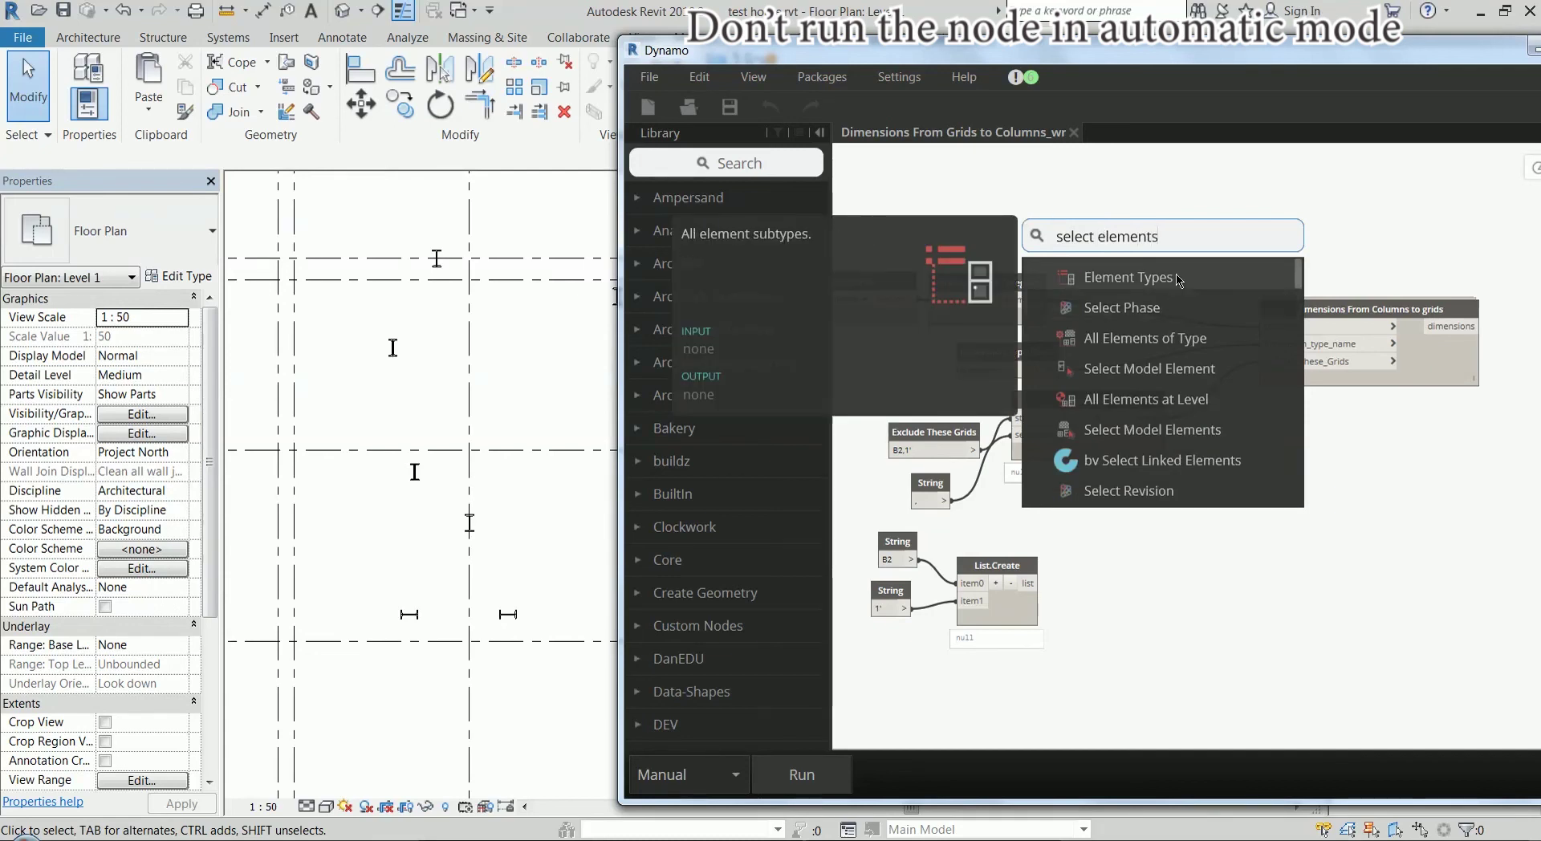
pyautogui.click(1218, 434)
pyautogui.moveTo(1220, 438); pyautogui.dragTo(935, 169)
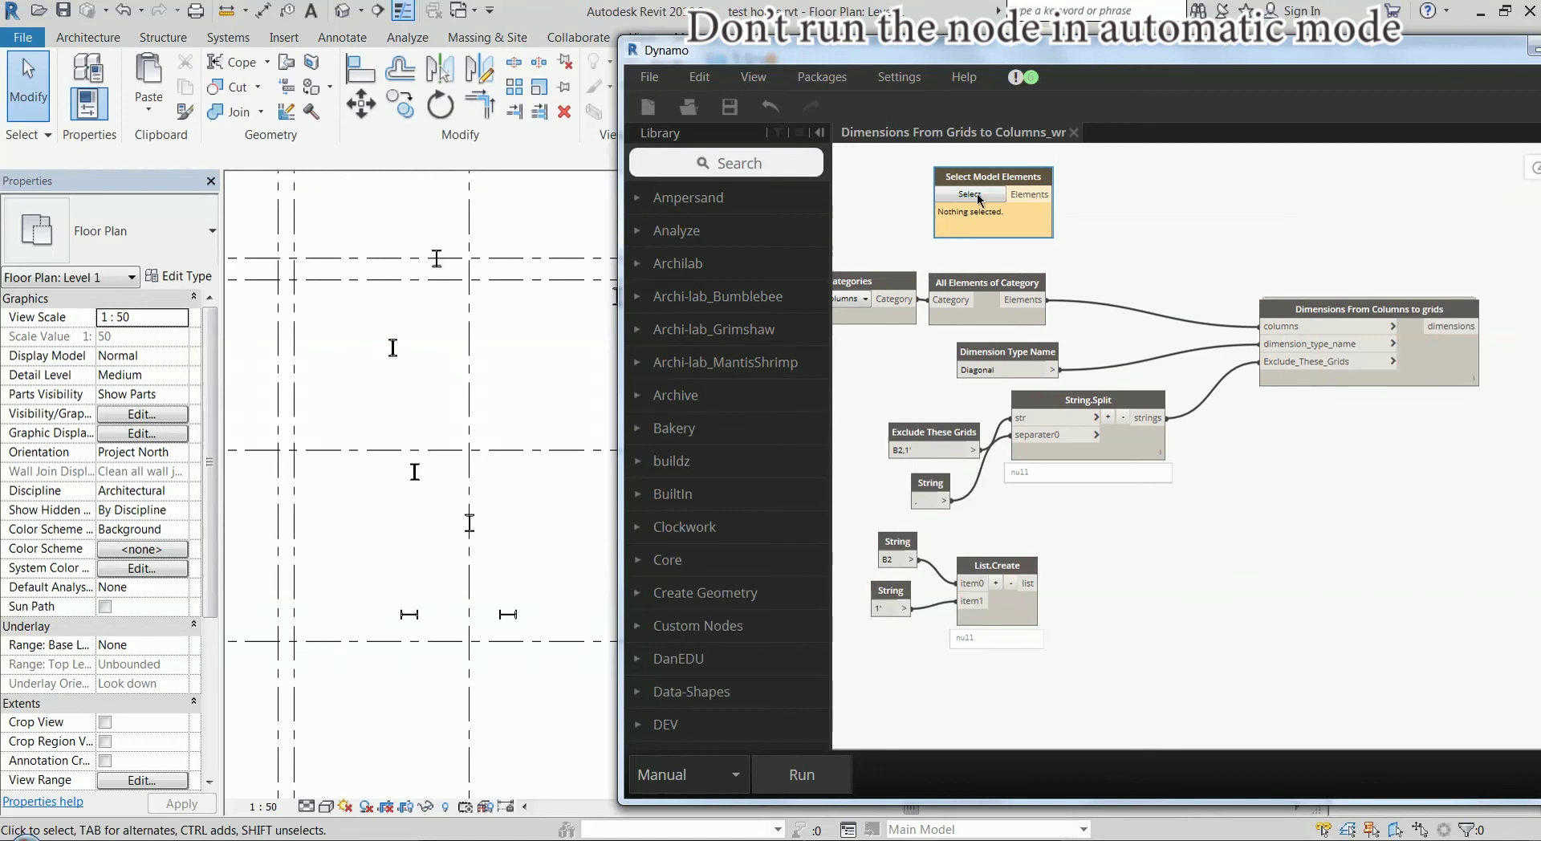
# Pick the six columns around grid 2 in the floor plan as the elements of the Select Model Elements node
pyautogui.click(976, 196)
pyautogui.moveTo(325, 202); pyautogui.dragTo(569, 667)
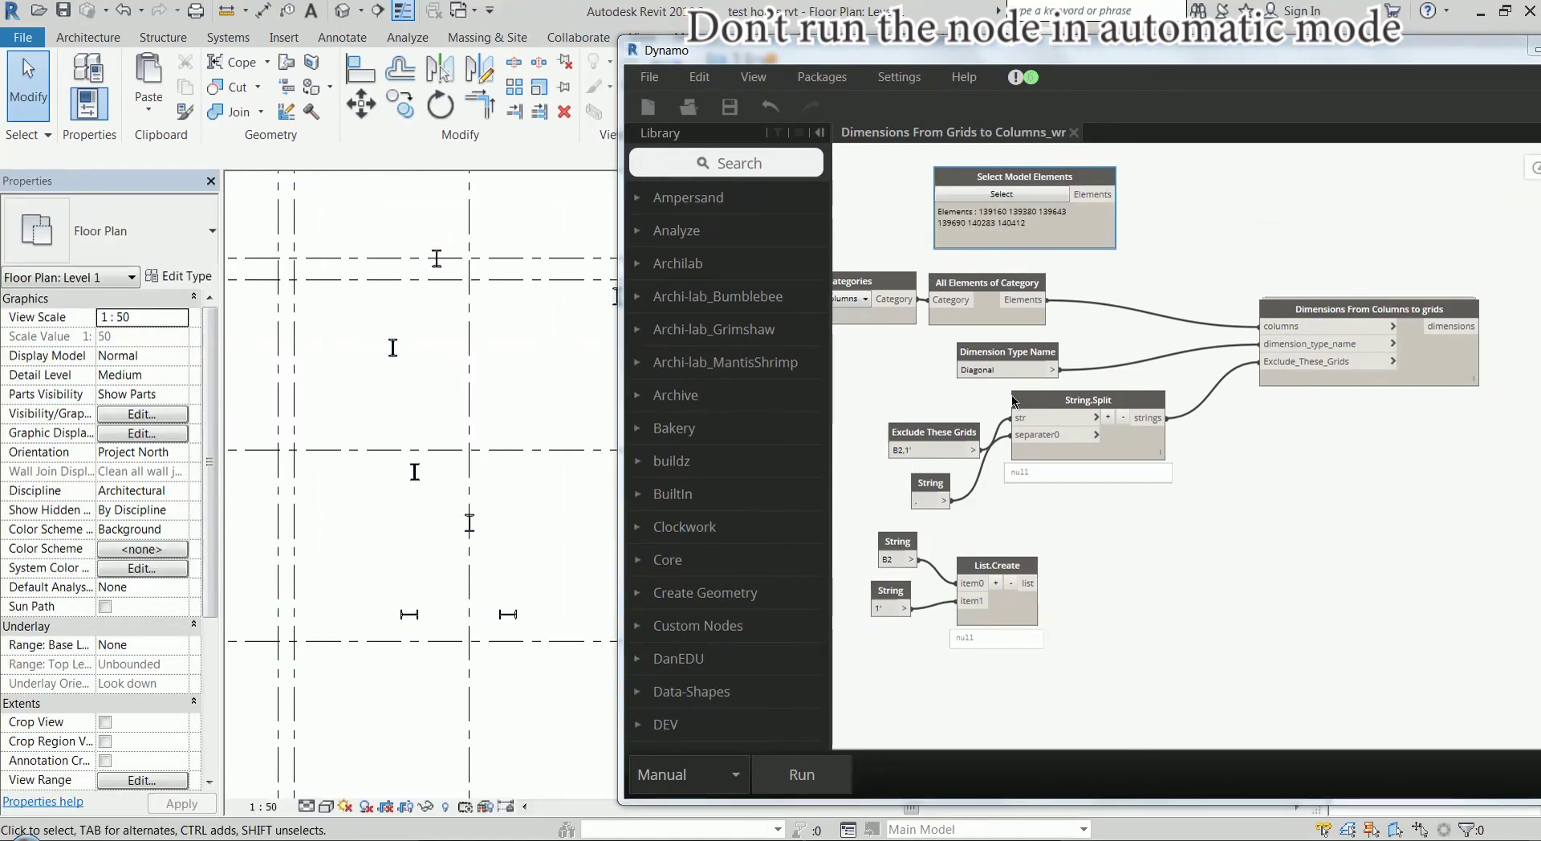
pyautogui.scroll(-3, 406, 451)
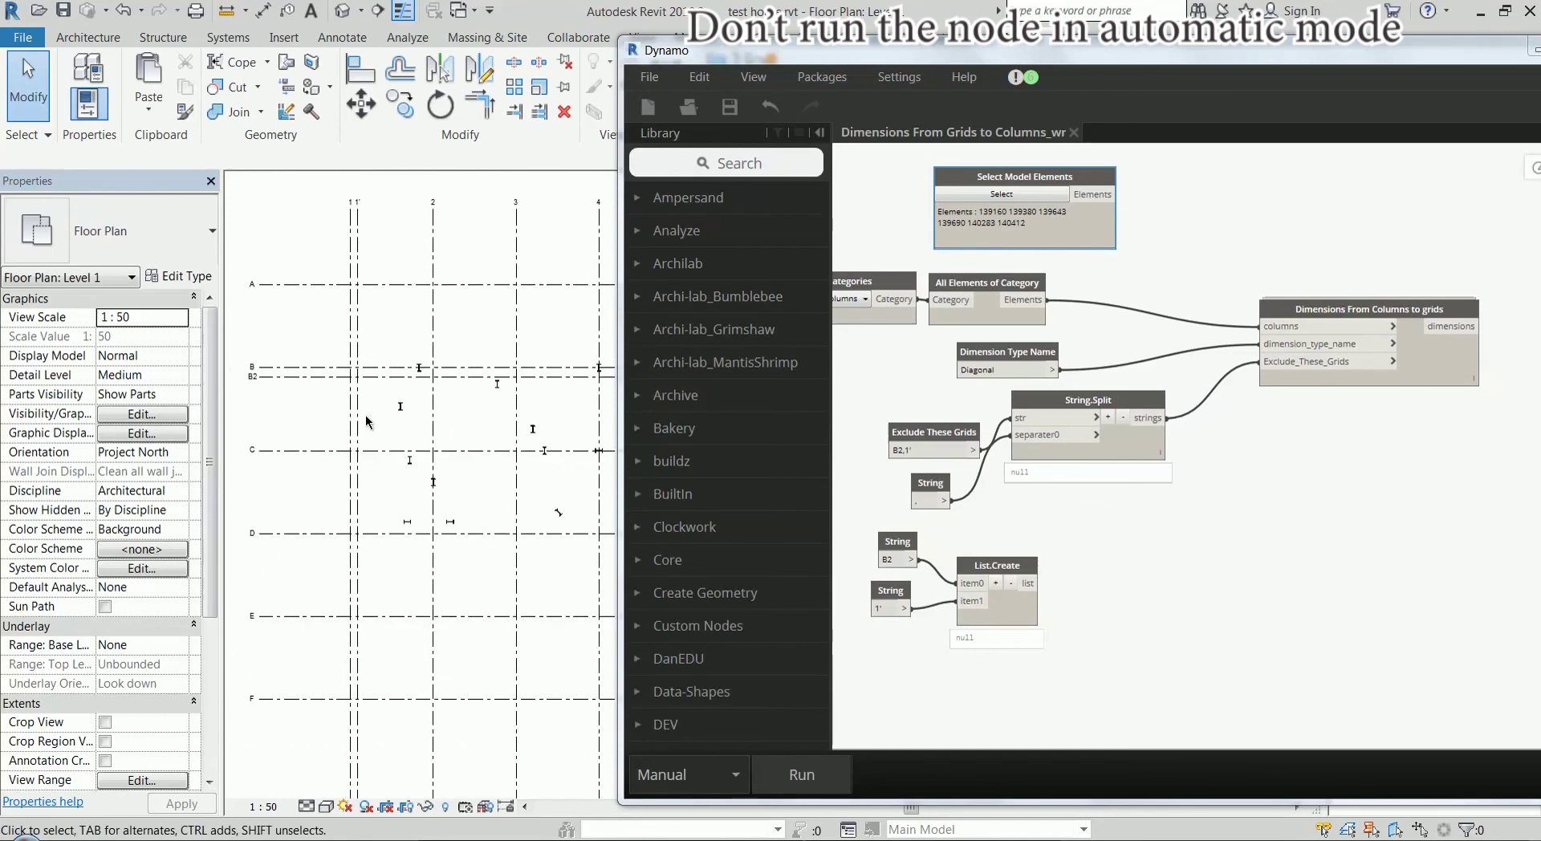
pyautogui.scroll(-1, 333, 443)
# Connect the Select Model Elements output to the columns input of Dimensions From Columns to grids, and run the graph
pyautogui.moveTo(1092, 194); pyautogui.dragTo(1259, 326)
pyautogui.click(802, 775)
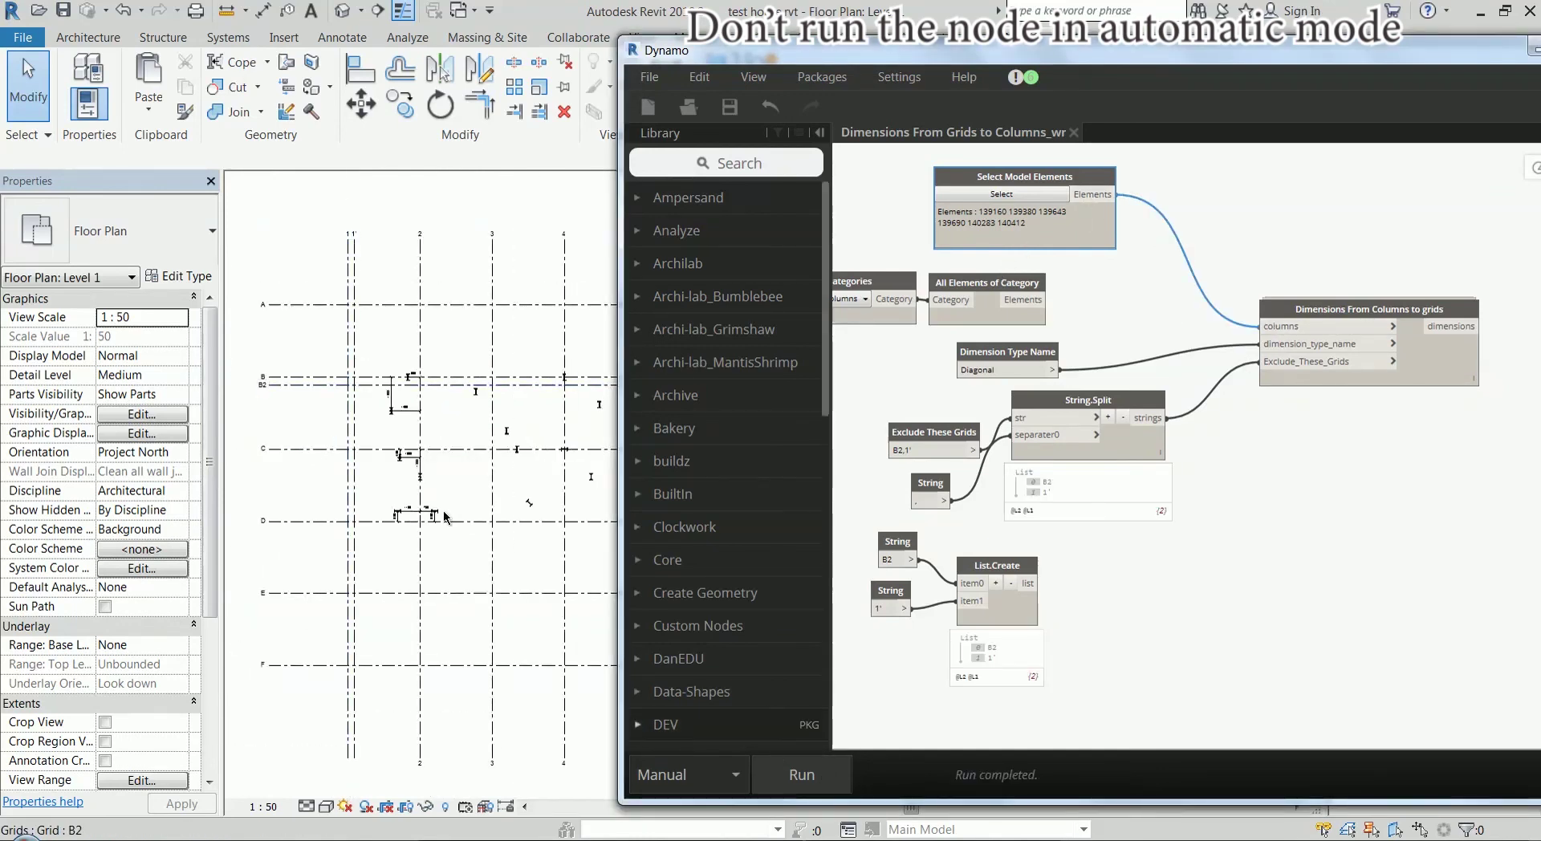
pyautogui.scroll(5, 414, 379)
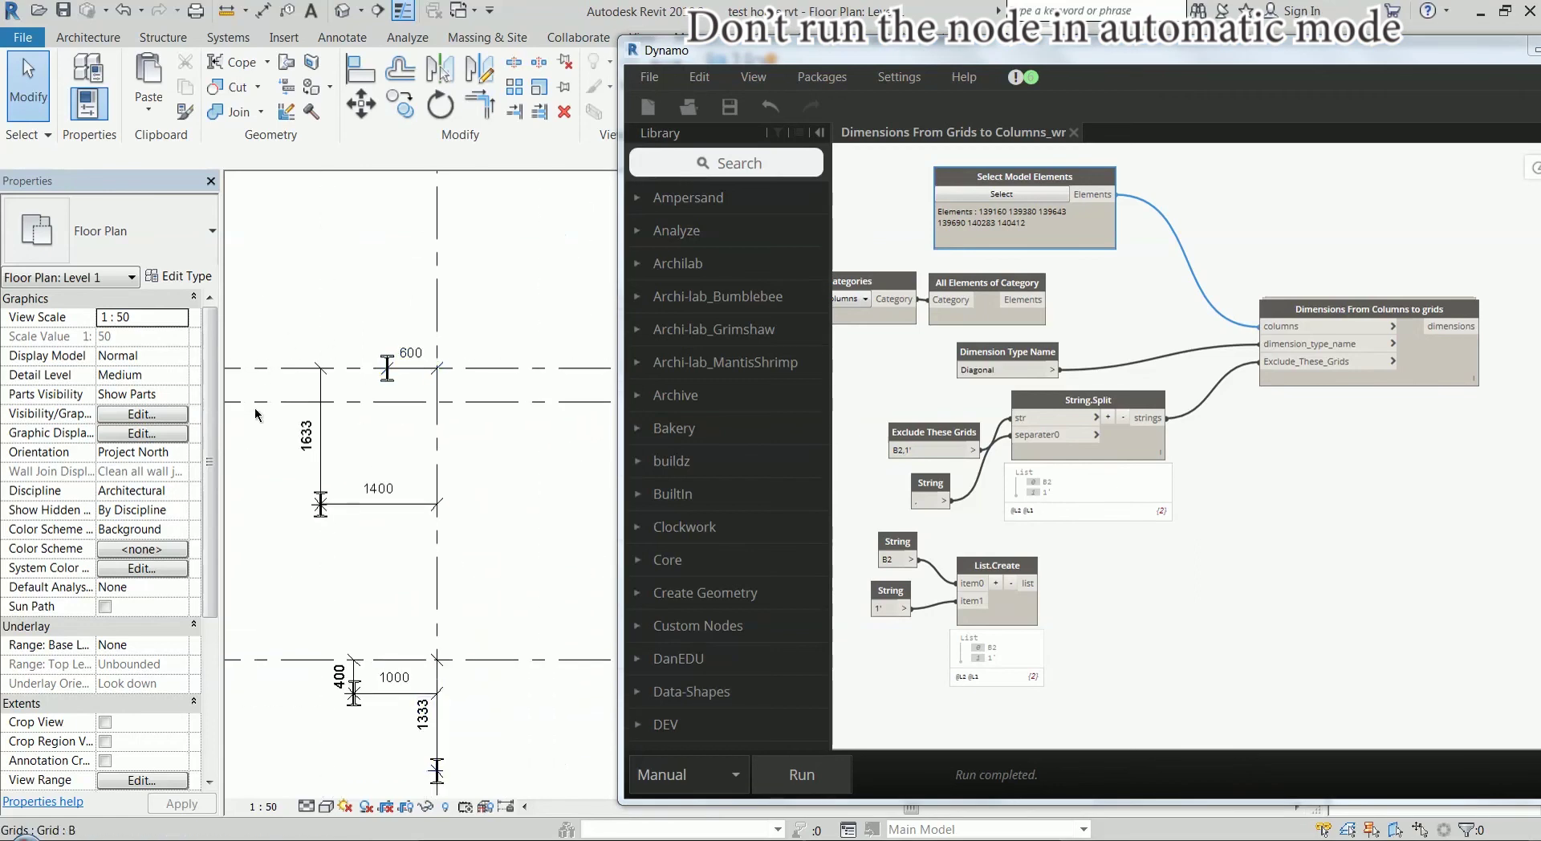
pyautogui.scroll(-5, 267, 367)
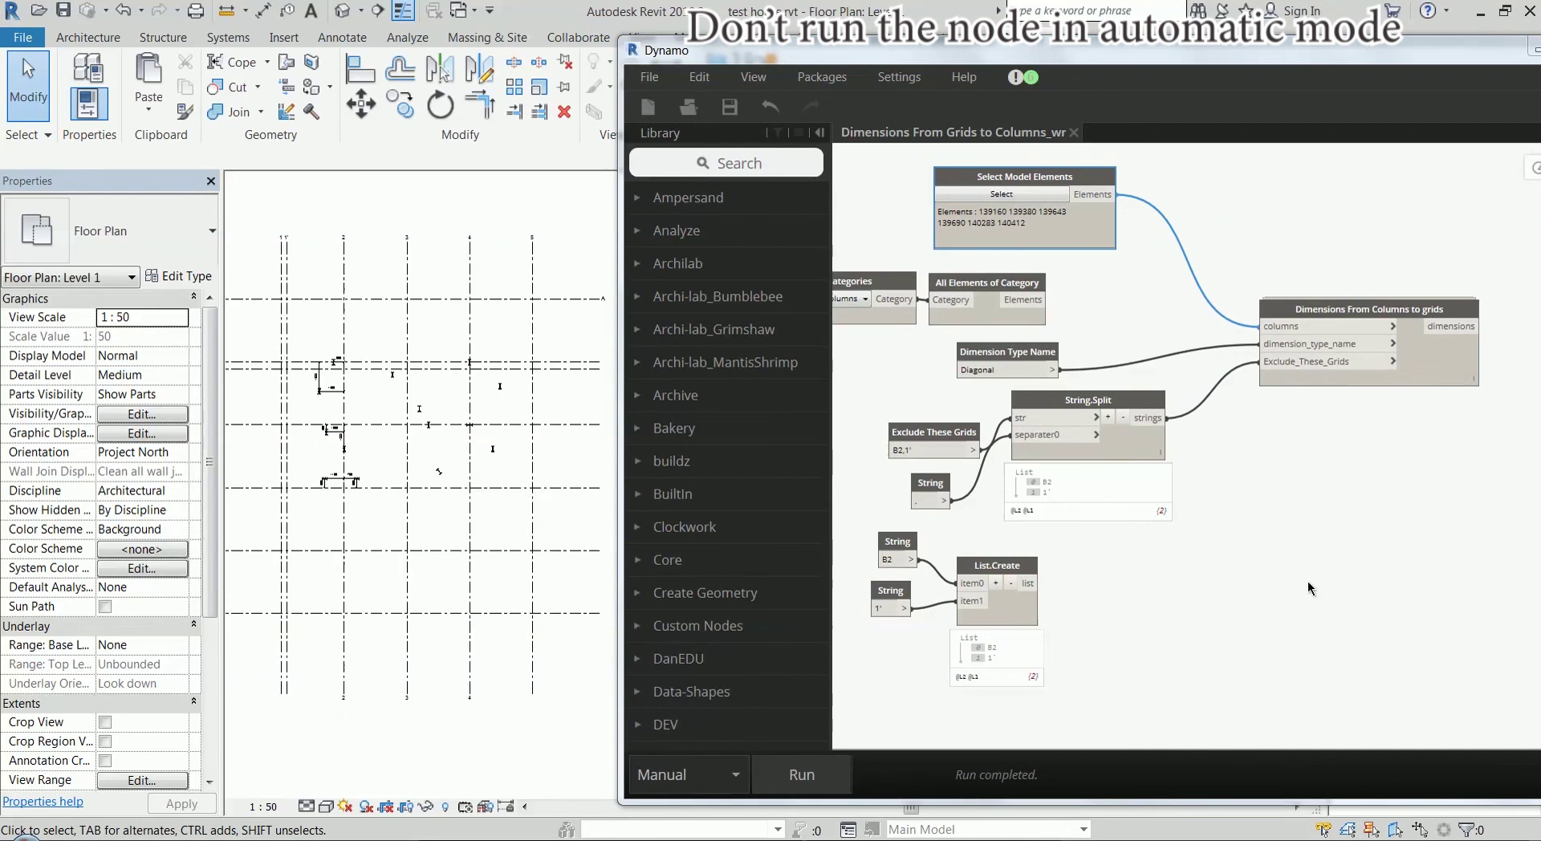
pyautogui.scroll(2, 473, 473)
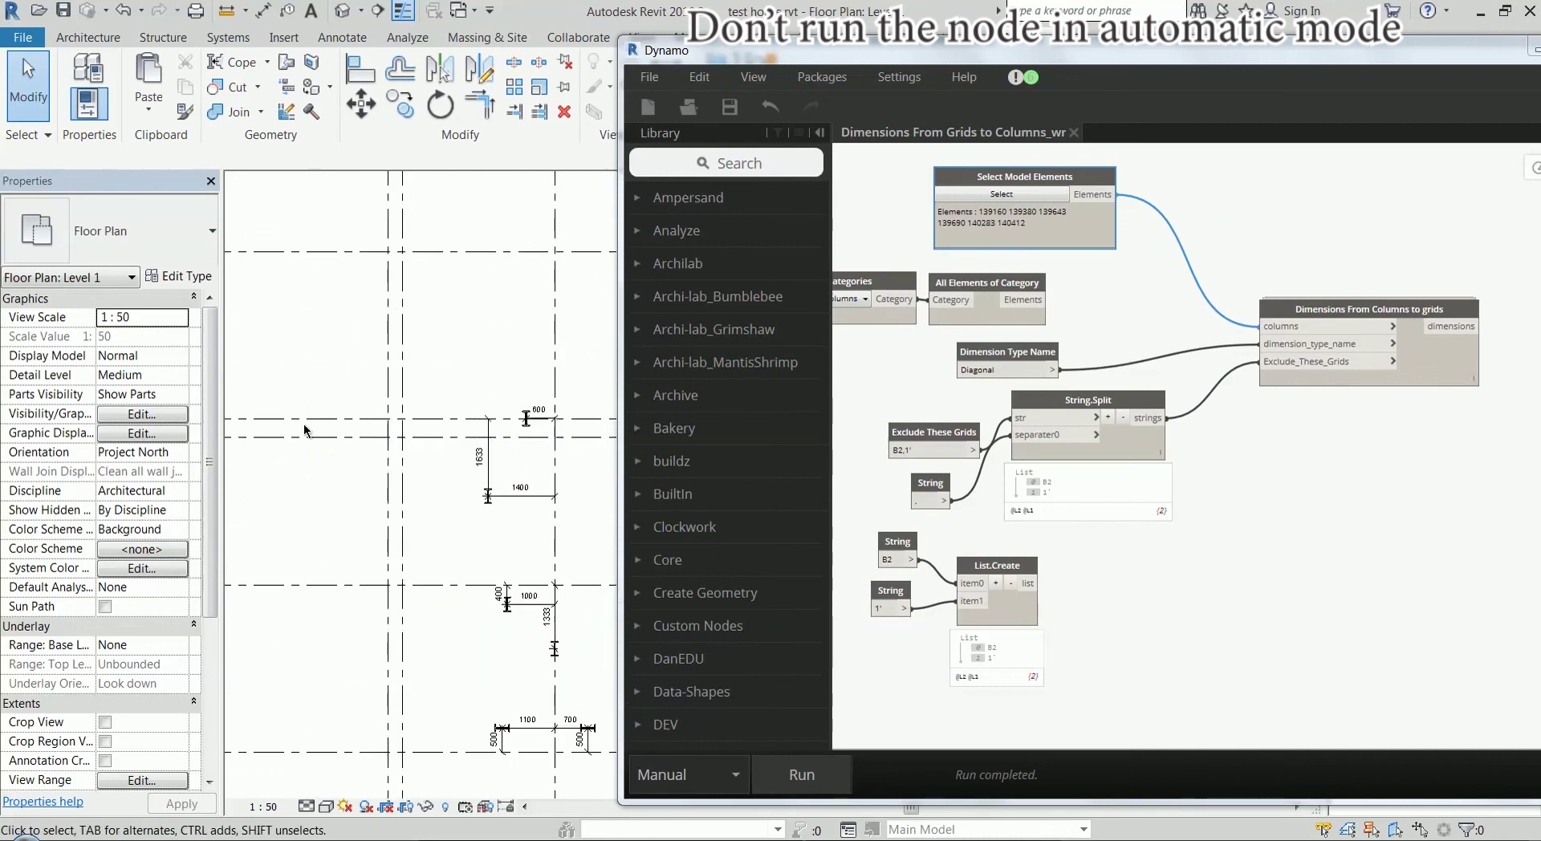
# Disconnect the Exclude_These_Grids input of Dimensions From Columns to grids so grid B2 is considered, and rerun the graph
pyautogui.click(309, 445)
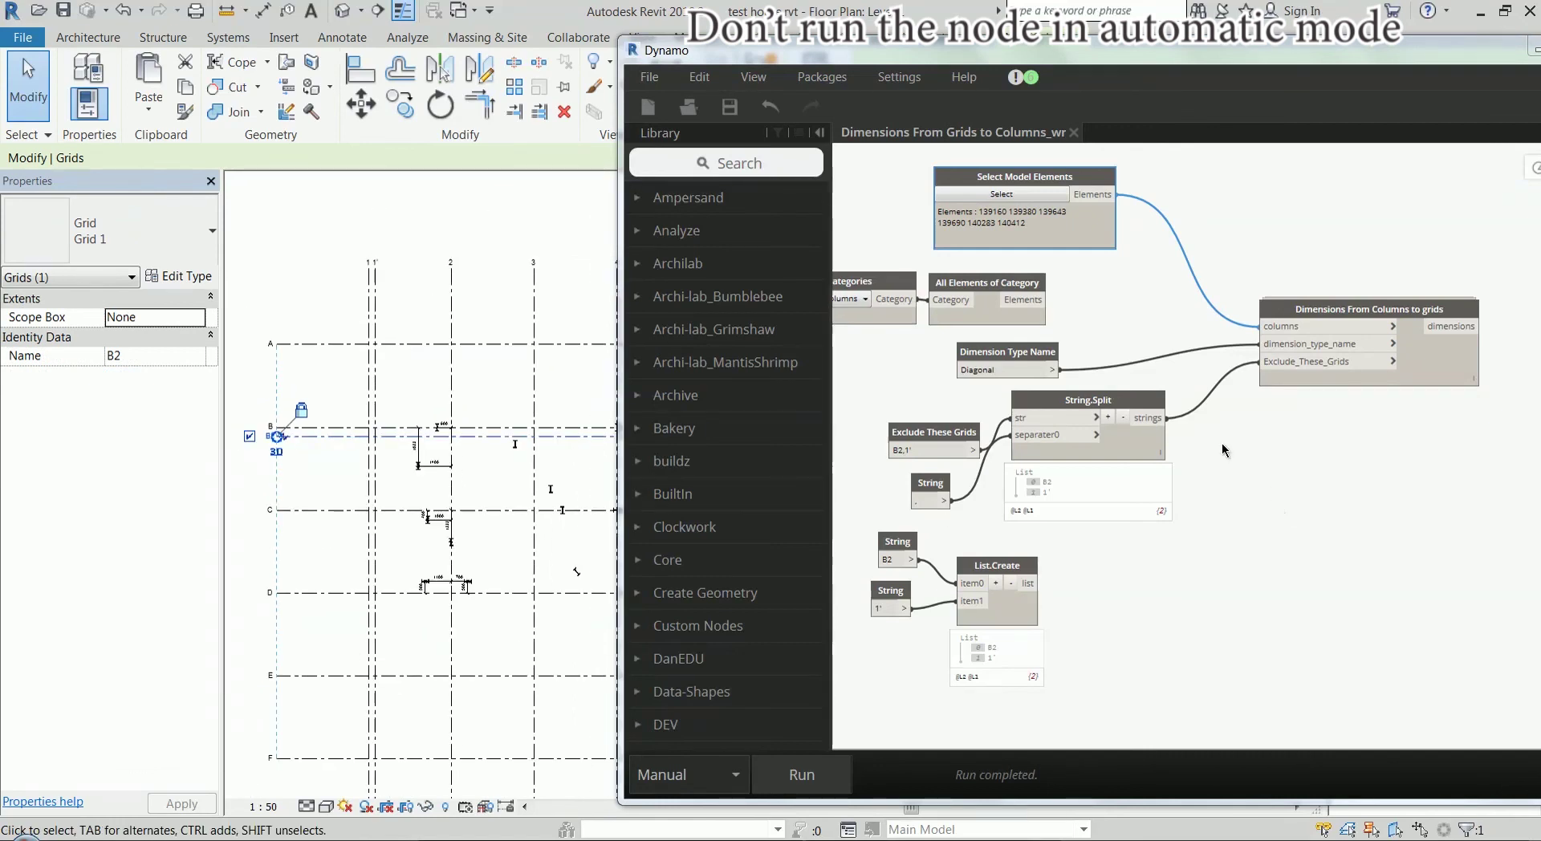
pyautogui.click(1283, 361)
pyautogui.click(1272, 463)
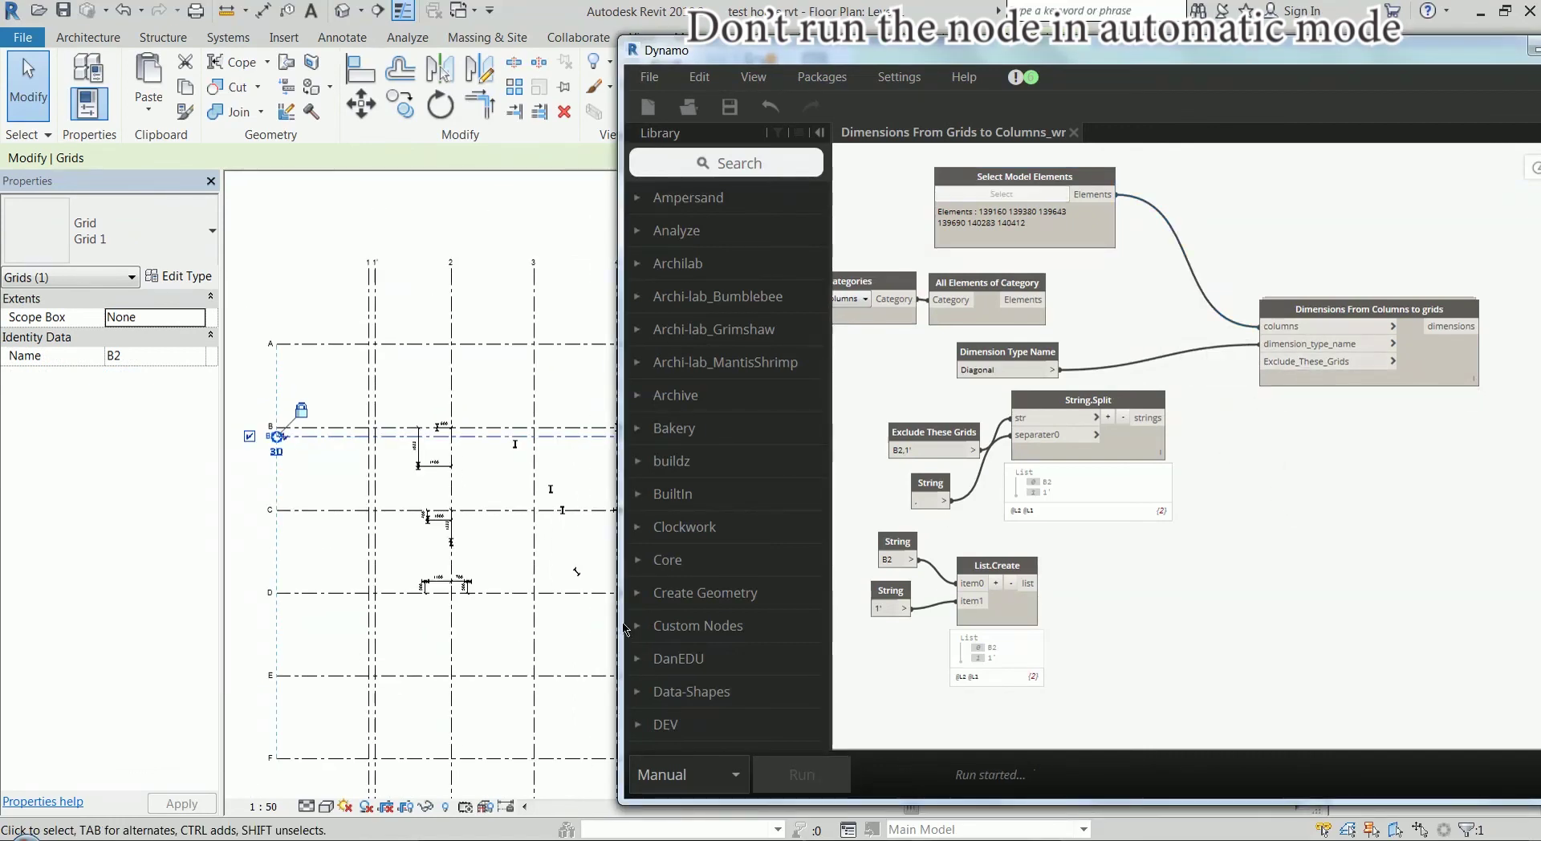
pyautogui.click(427, 454)
pyautogui.scroll(3, 428, 455)
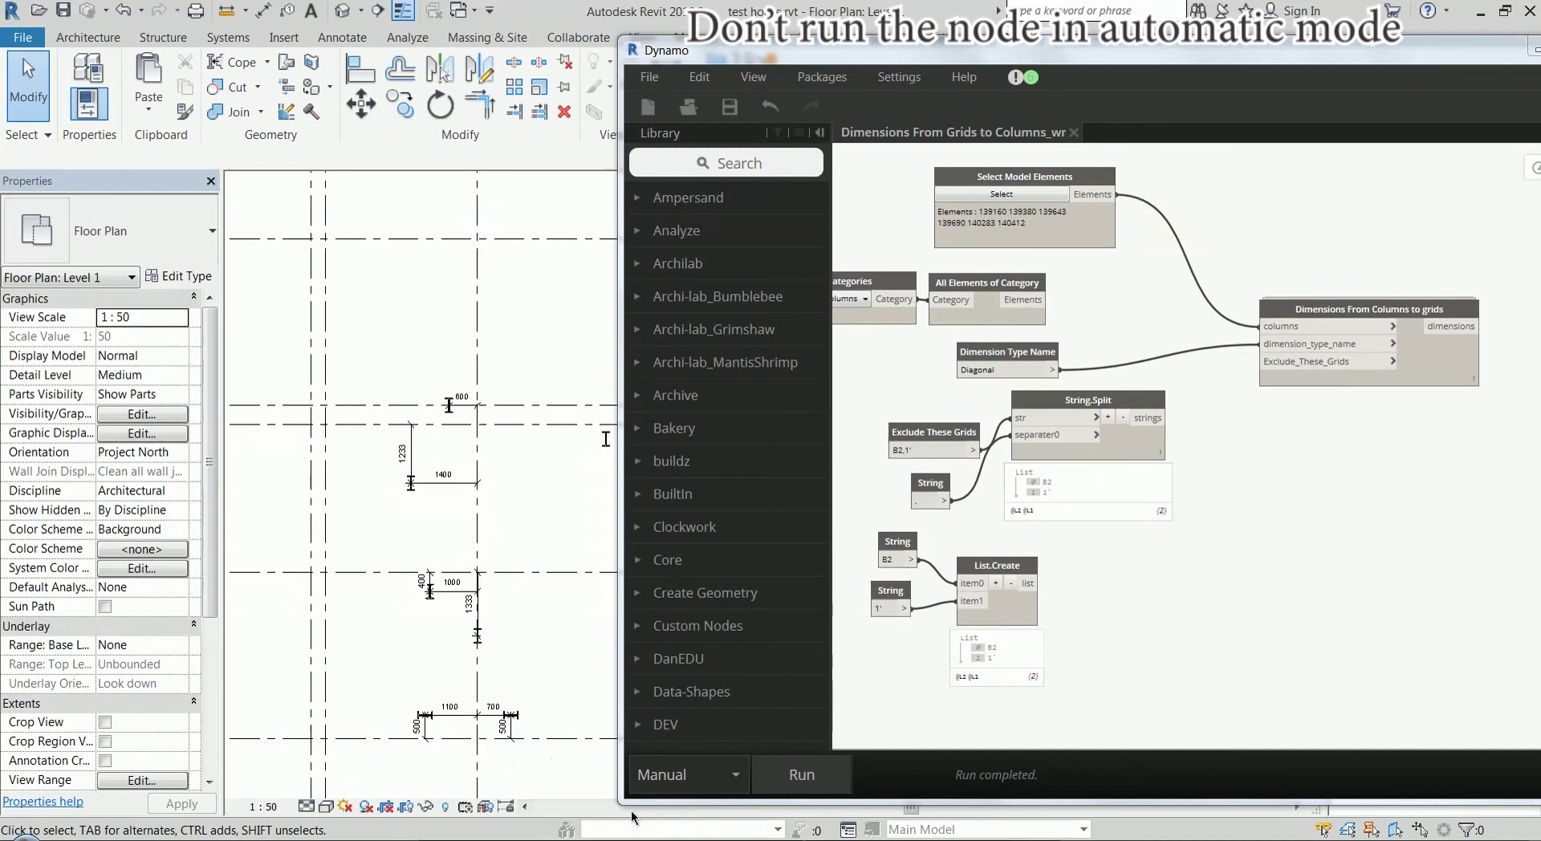
# Preview the dimension IDs stored in test house.txt in the Dims from grids folder, and close the folder window
pyautogui.hotkey('alt', 'Tab')
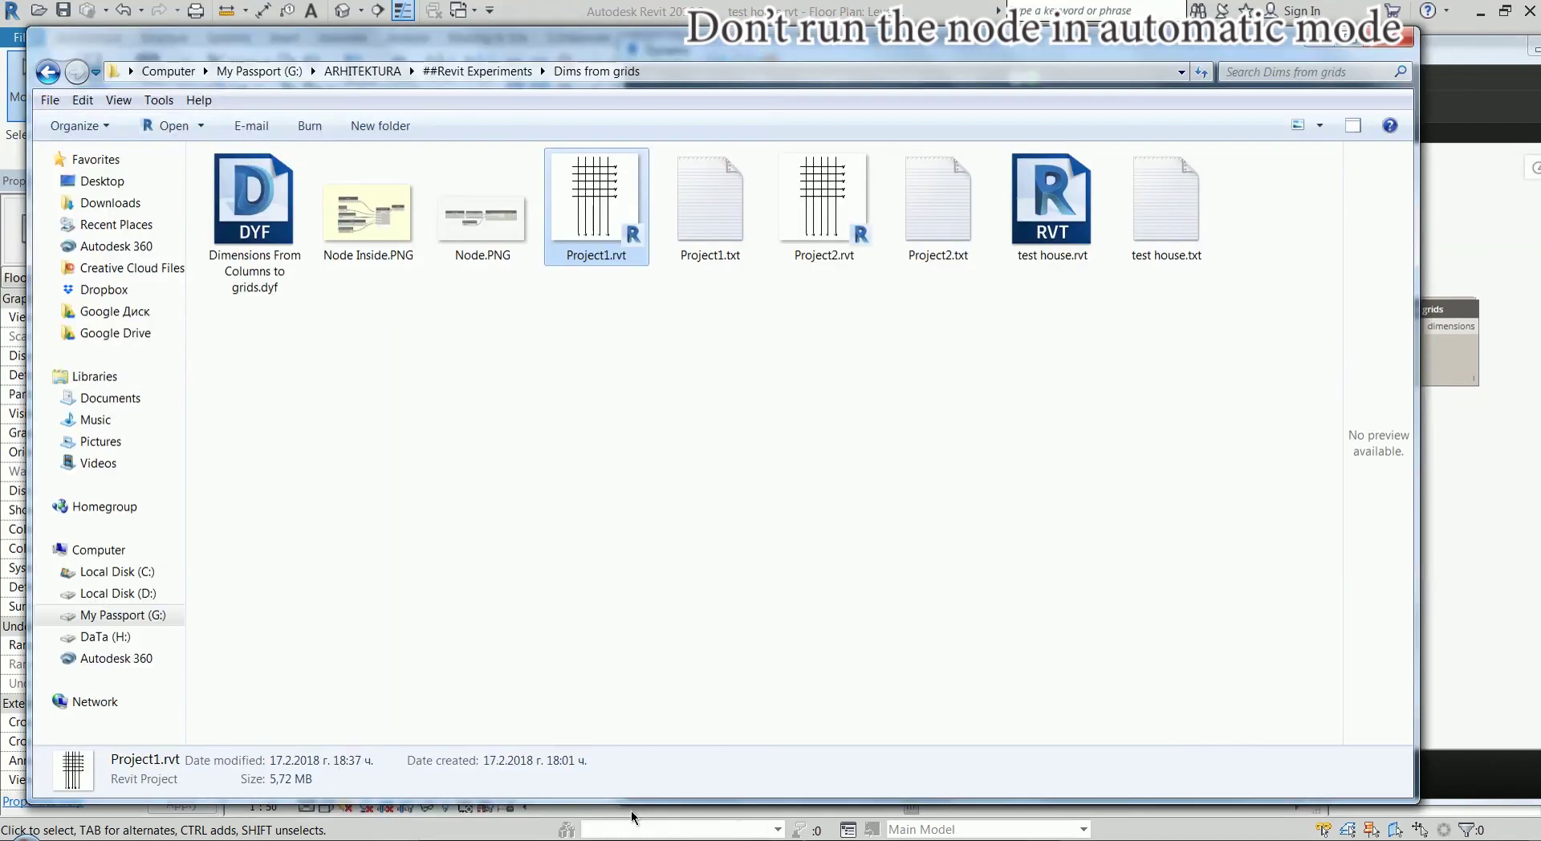
pyautogui.click(1155, 257)
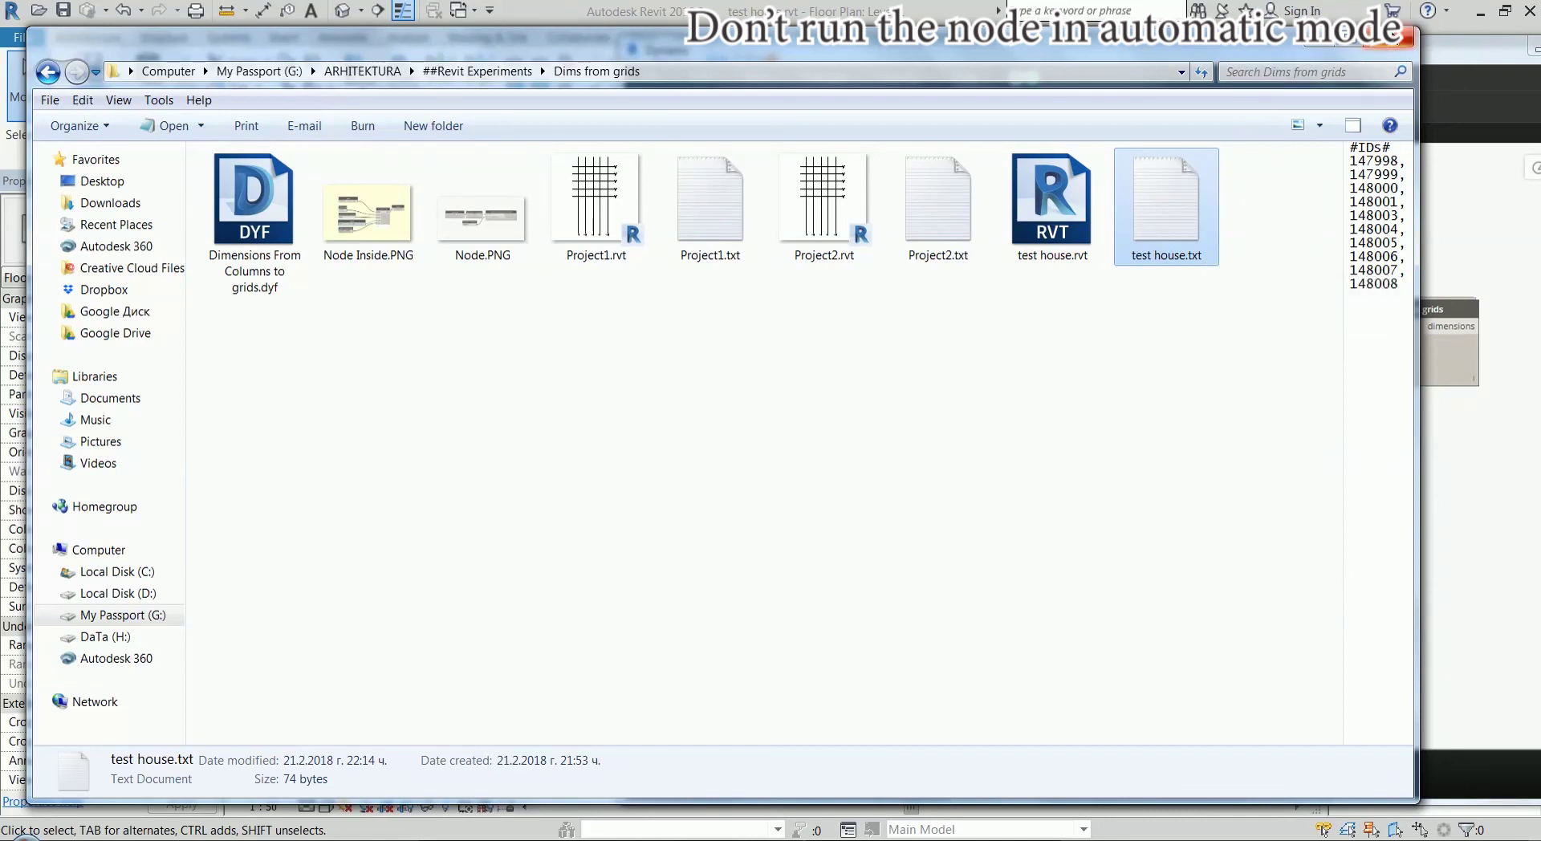
pyautogui.click(1395, 37)
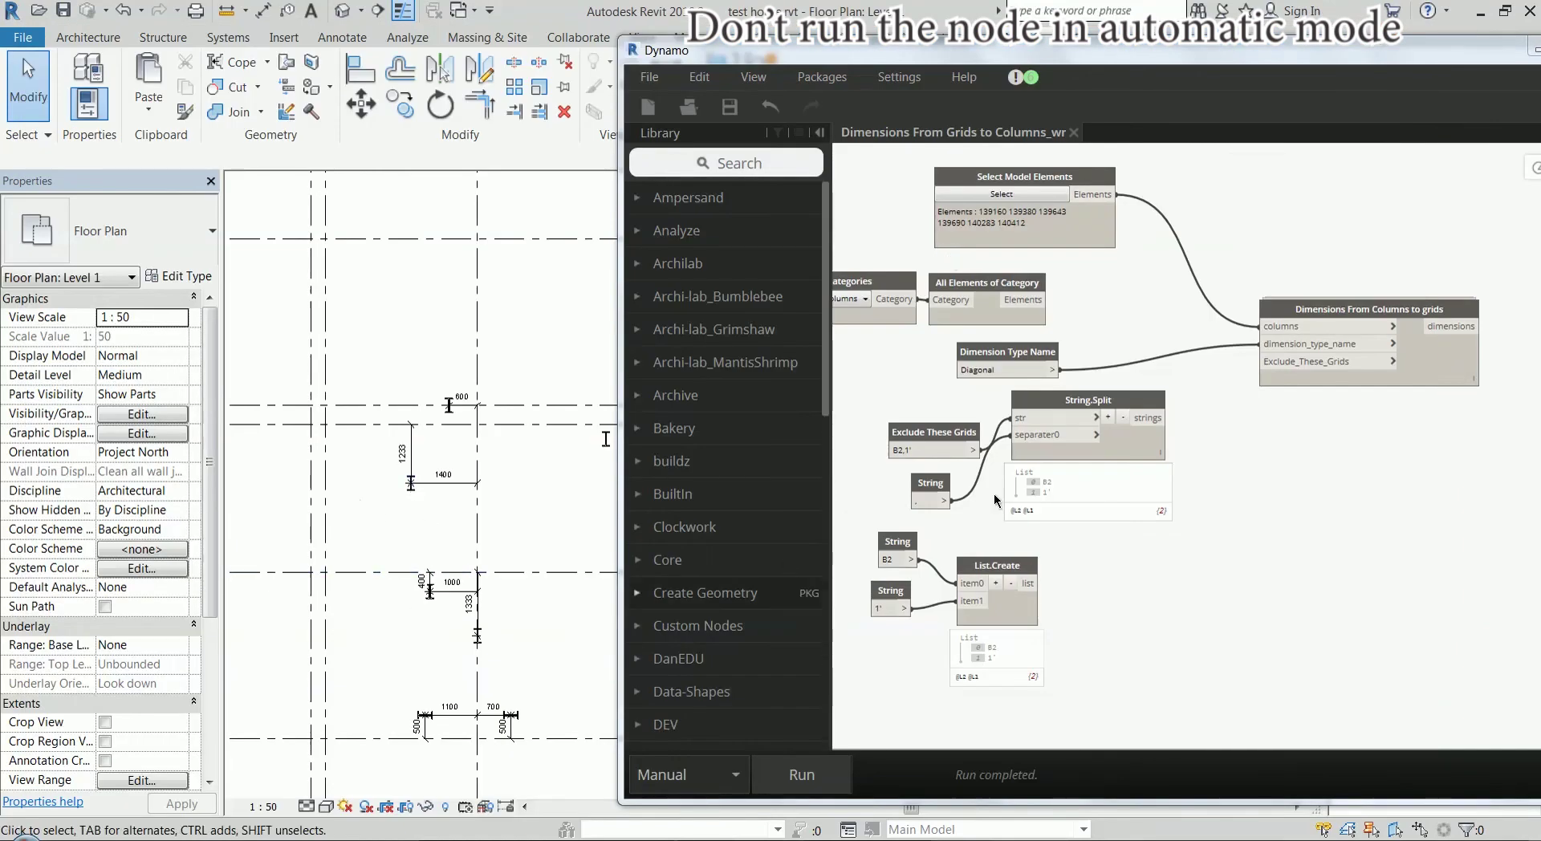